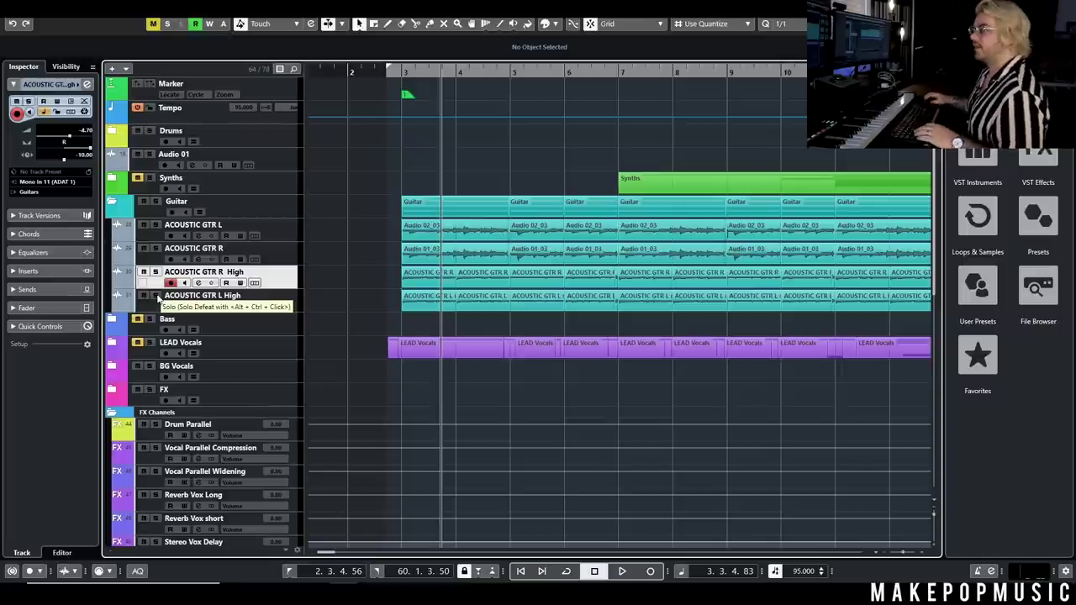
Solo the ACOUSTIC GTR L High and ACOUSTIC GTR R High tracks and play them from bar 3.
click(155, 295)
click(155, 271)
click(397, 77)
key(space)
key(g)
key(g)
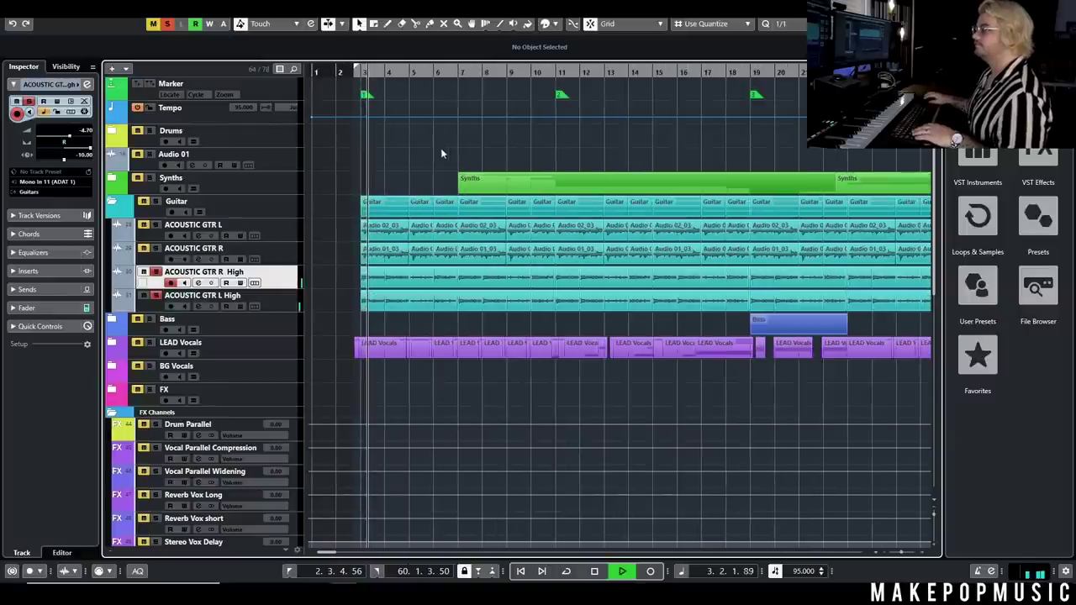
key(space)
Solo ACOUSTIC GTR L and ACOUSTIC GTR R as well and play all four guitar tracks from bar 3.
click(155, 248)
click(157, 225)
click(357, 74)
key(space)
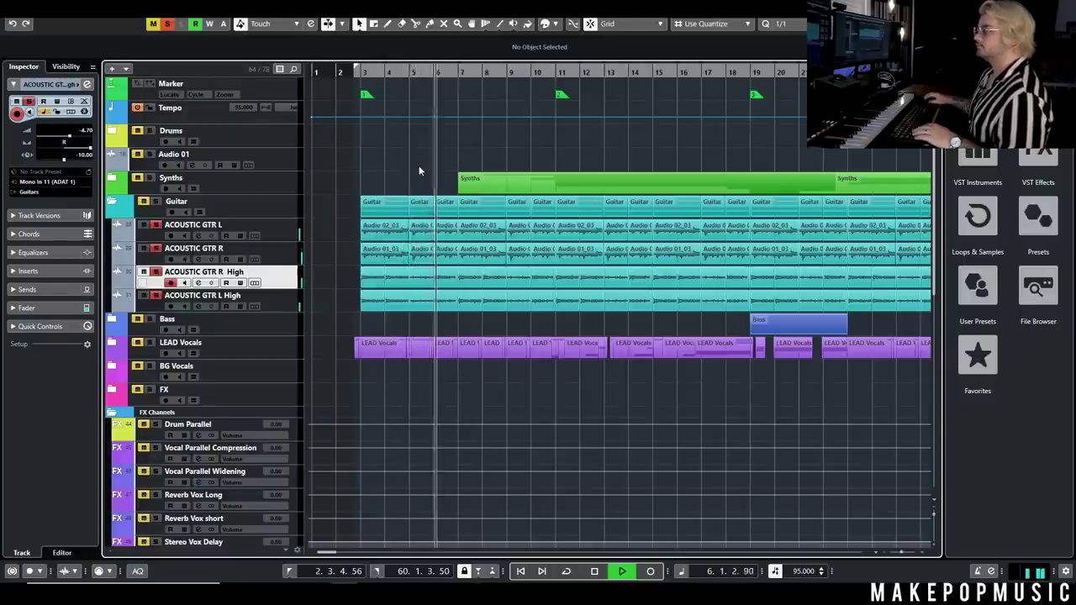
scroll(427, 170, up, 2)
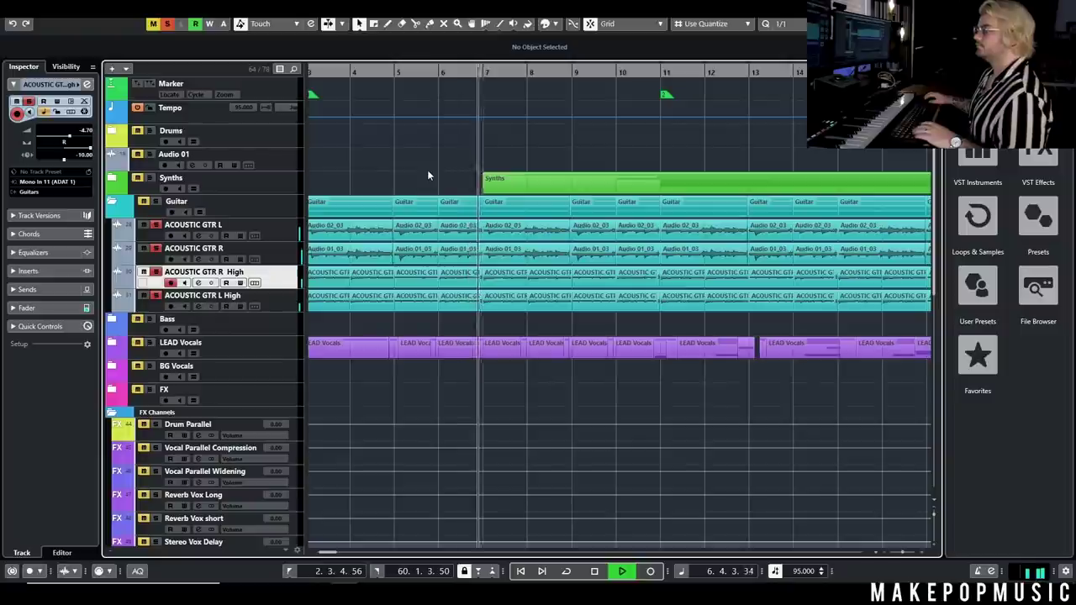
key(space)
scroll(427, 170, down, 3)
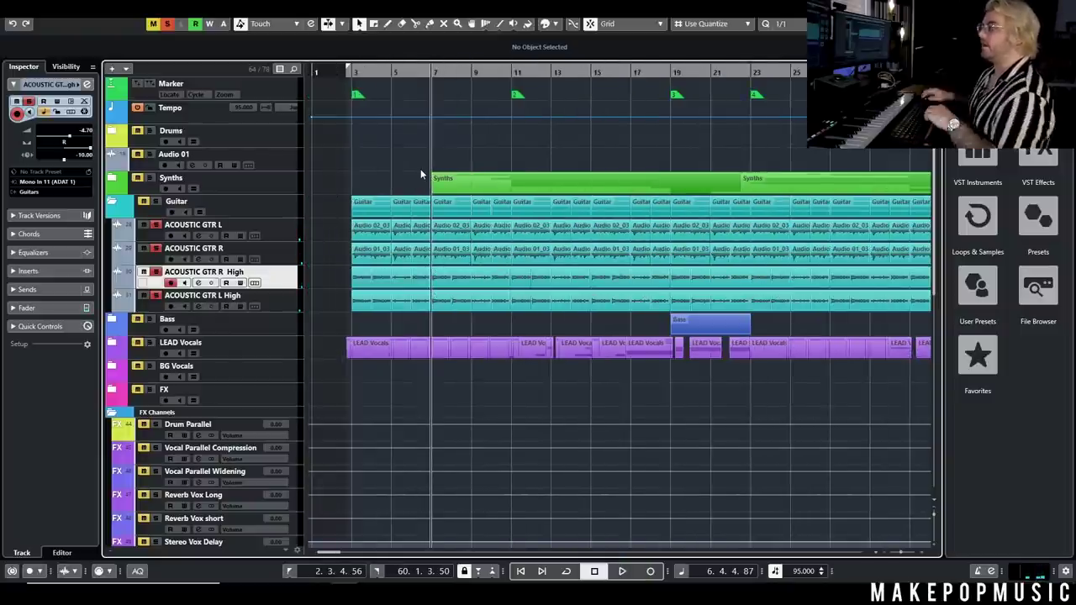
scroll(444, 250, up, 3)
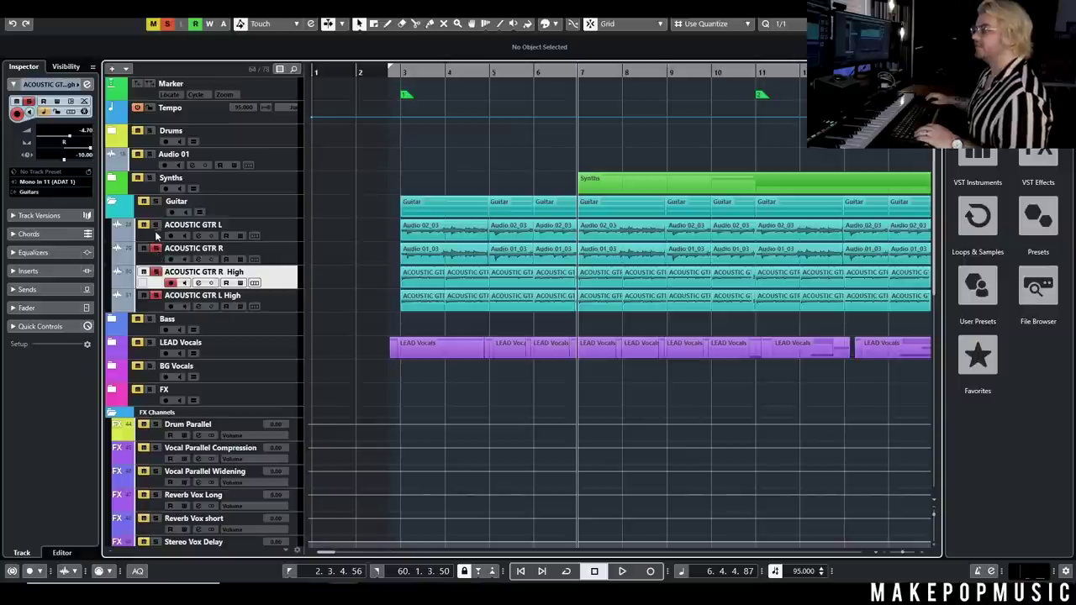
Open the Guitars group channel's settings and activate its Virtual Mix Rack insert with the plug-in window showing.
scroll(157, 234, down, 10)
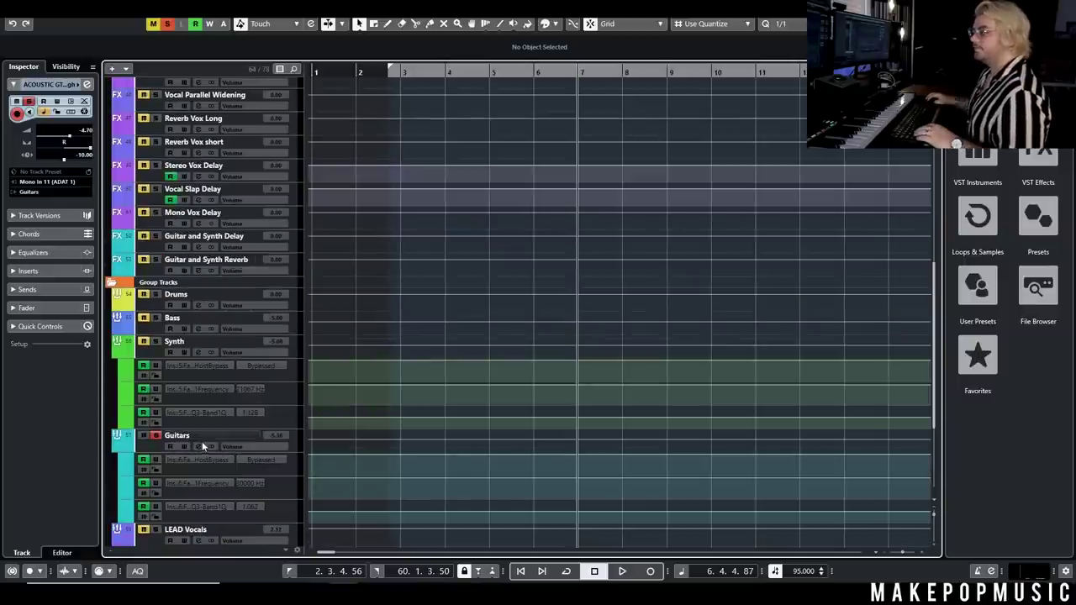
click(200, 444)
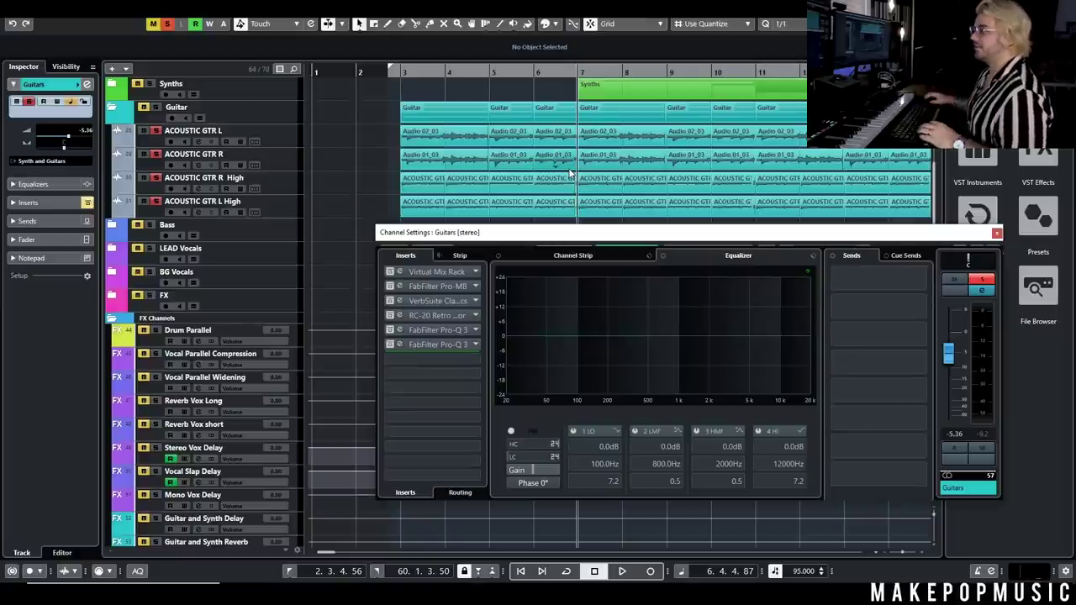
click(436, 272)
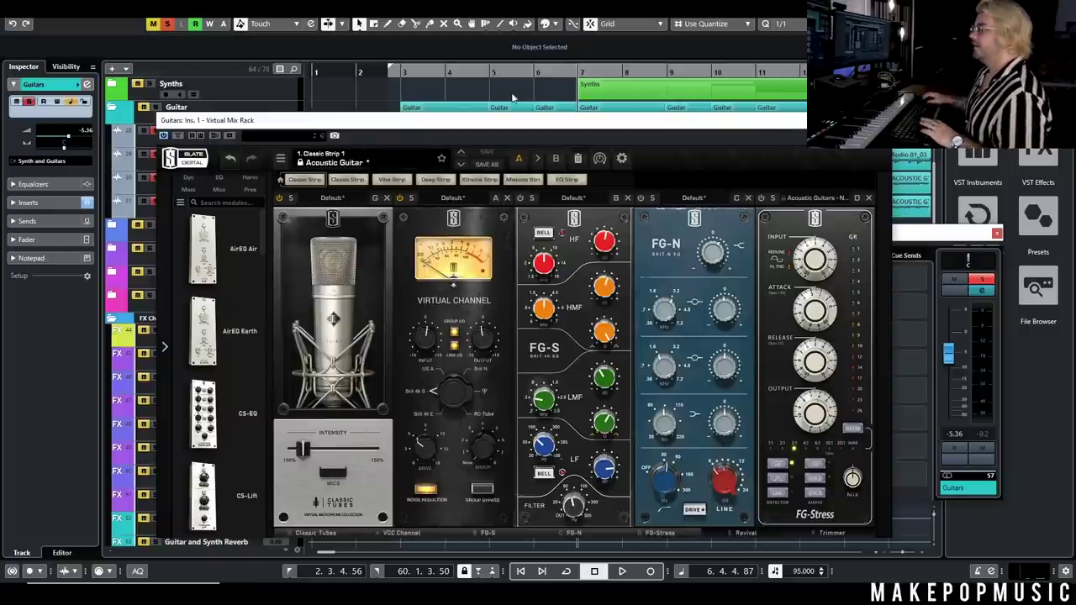
Play the guitars from bar 3 while bypassing and re-enabling the Classic Tubes microphone module to compare the sound.
key(space)
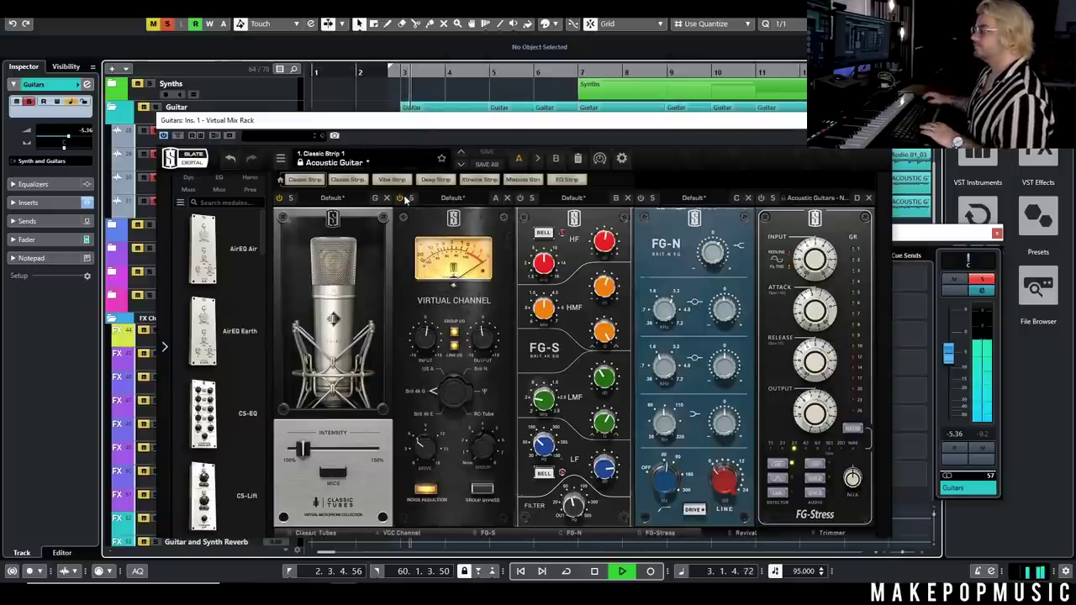
click(280, 198)
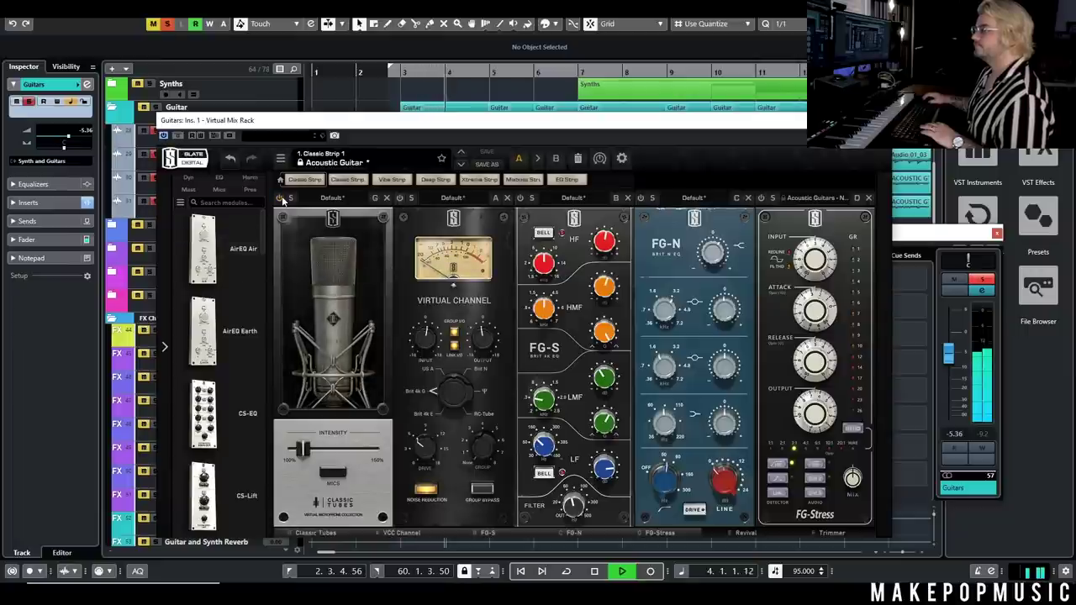
click(279, 197)
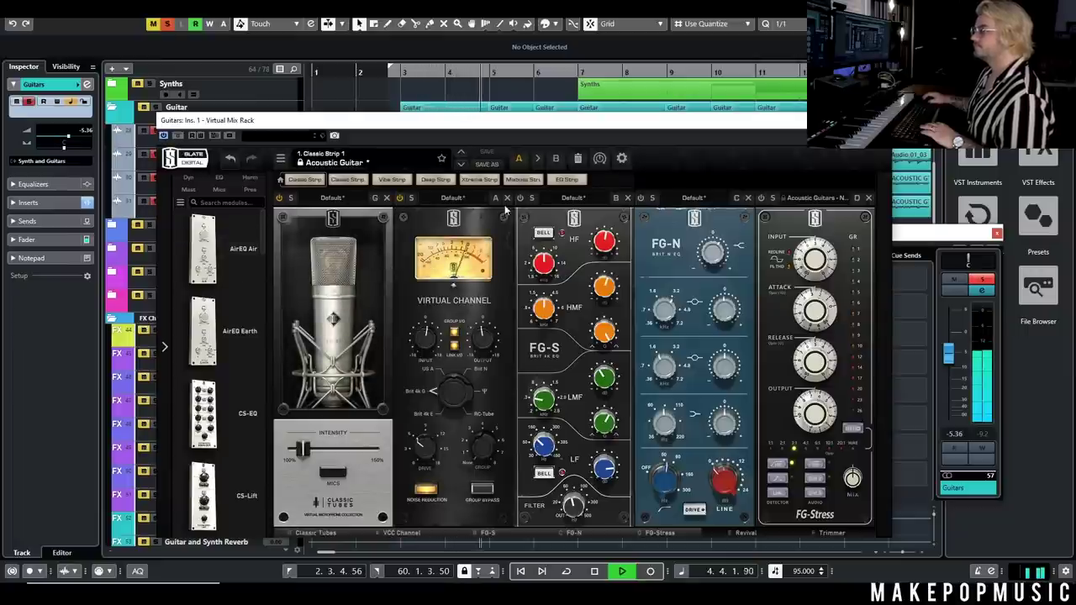
key(space)
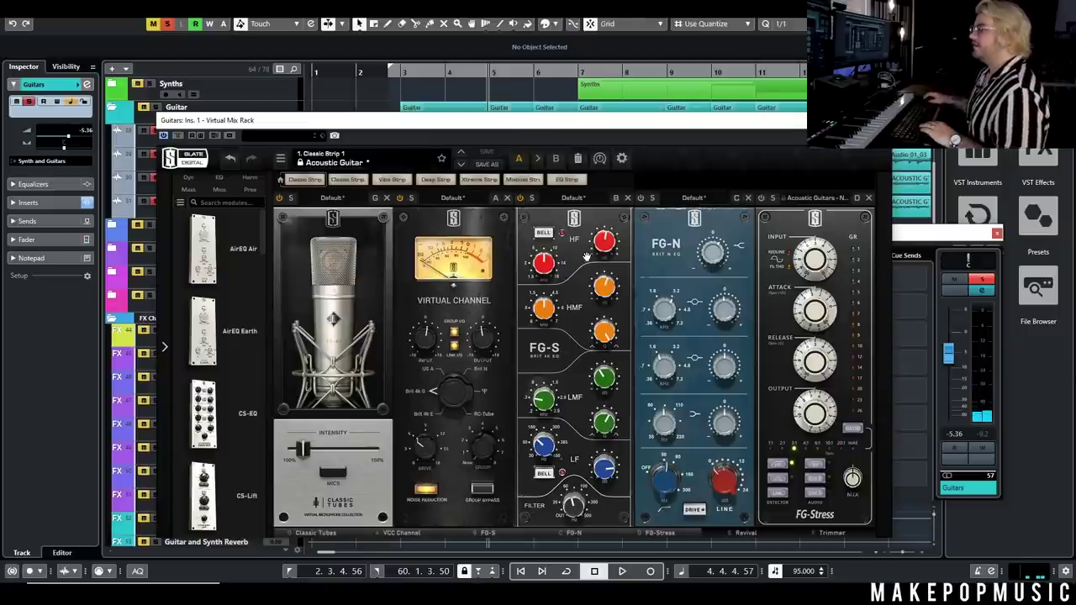
Examine the gain and frequency settings of the FG-S equalizer's bands and audition the module's effect on the guitars.
mouse_move(606, 250)
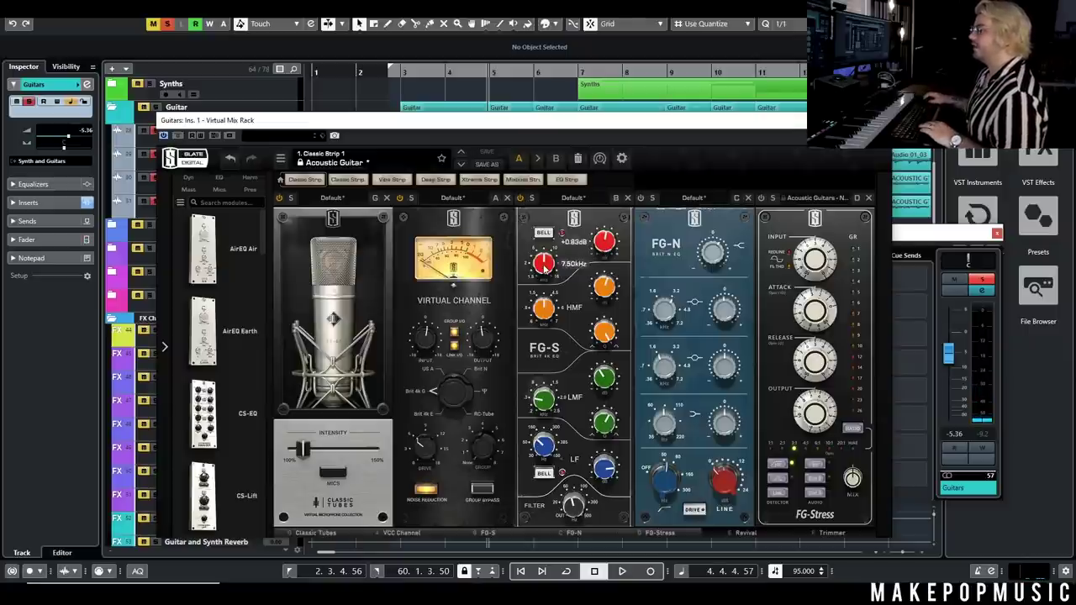
mouse_move(613, 278)
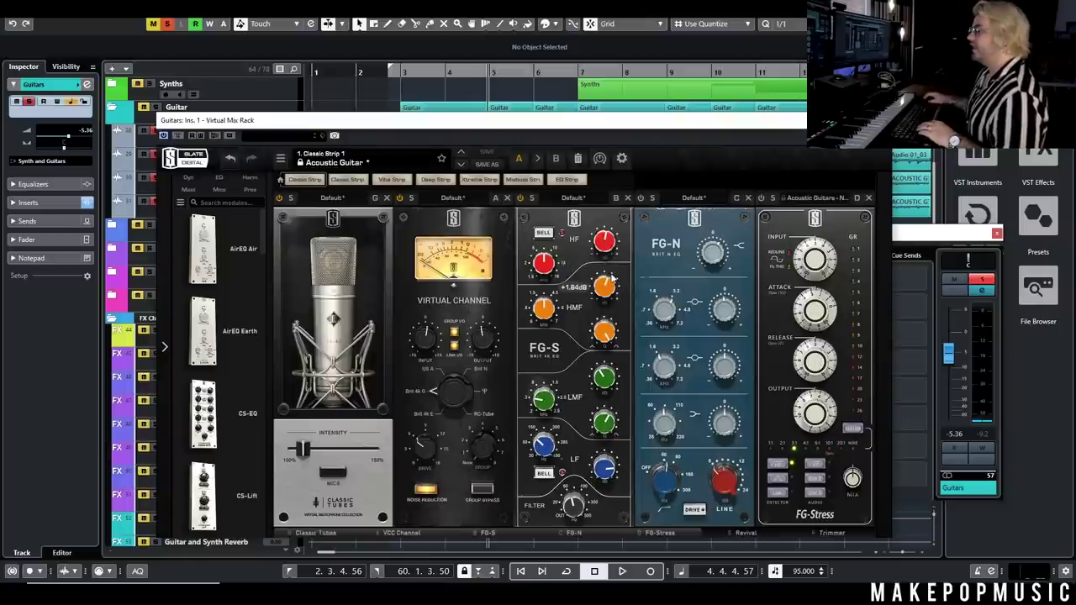
mouse_move(551, 318)
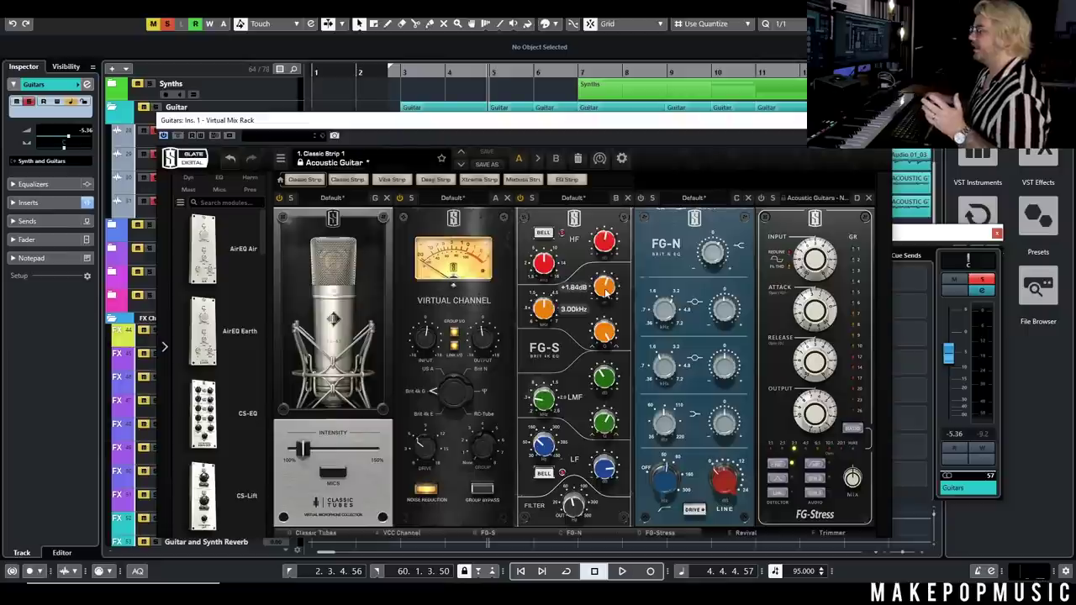
mouse_move(553, 402)
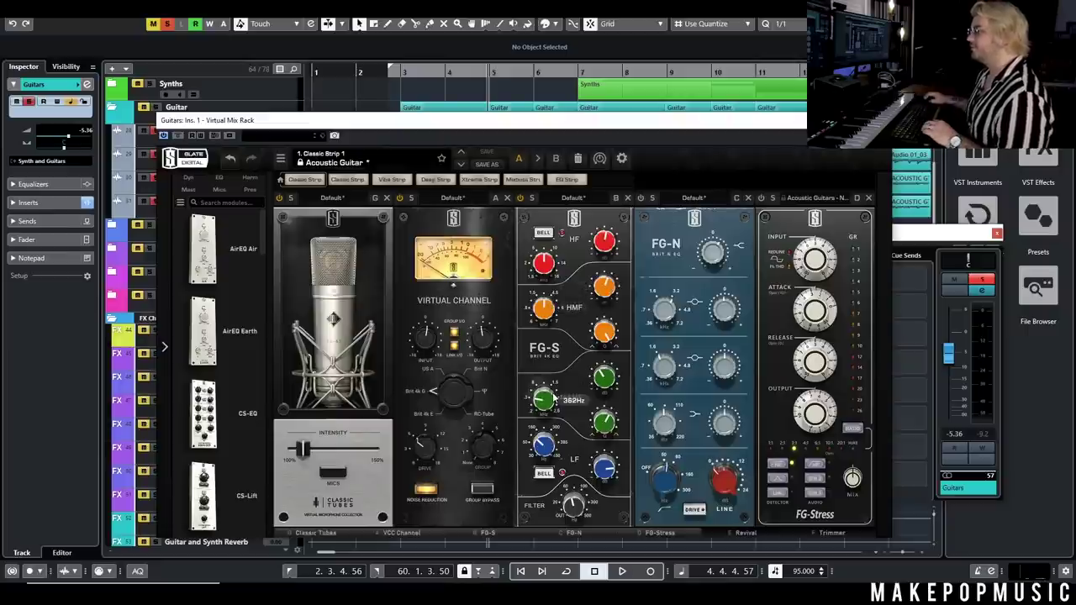
mouse_move(603, 380)
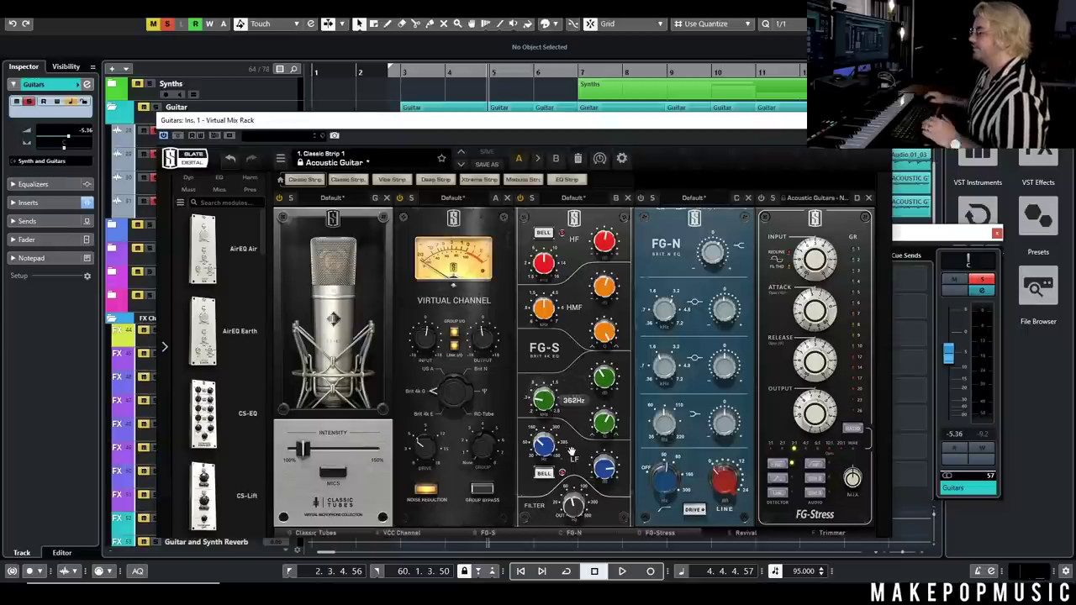
key(space)
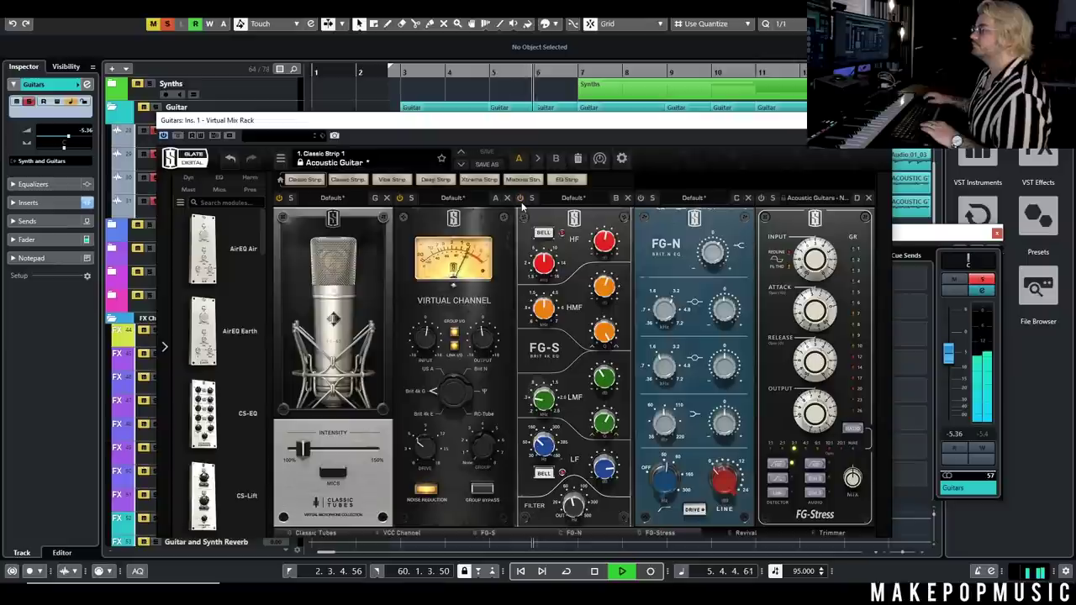
key(space)
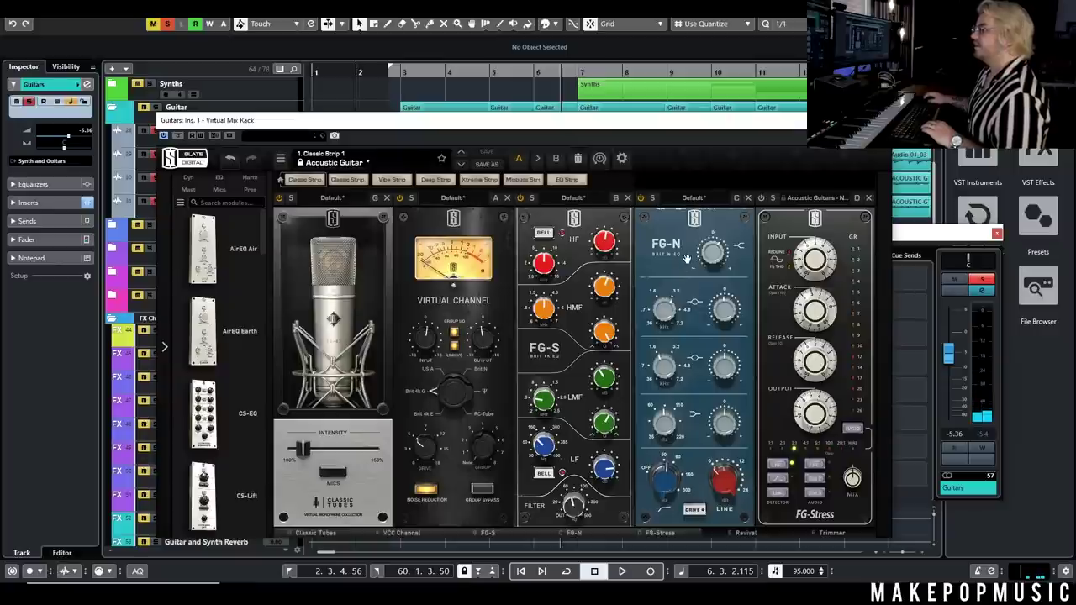
Examine the FG-N equalizer and the FG-Stress compressor's mix control, and audition the guitars from bar 3.
mouse_move(712, 254)
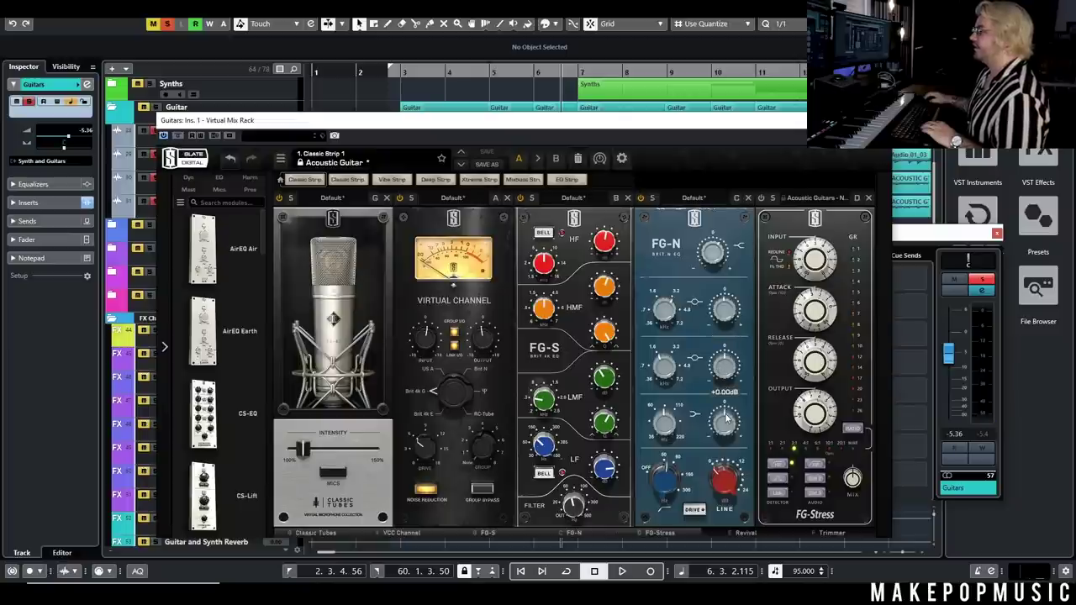
mouse_move(673, 318)
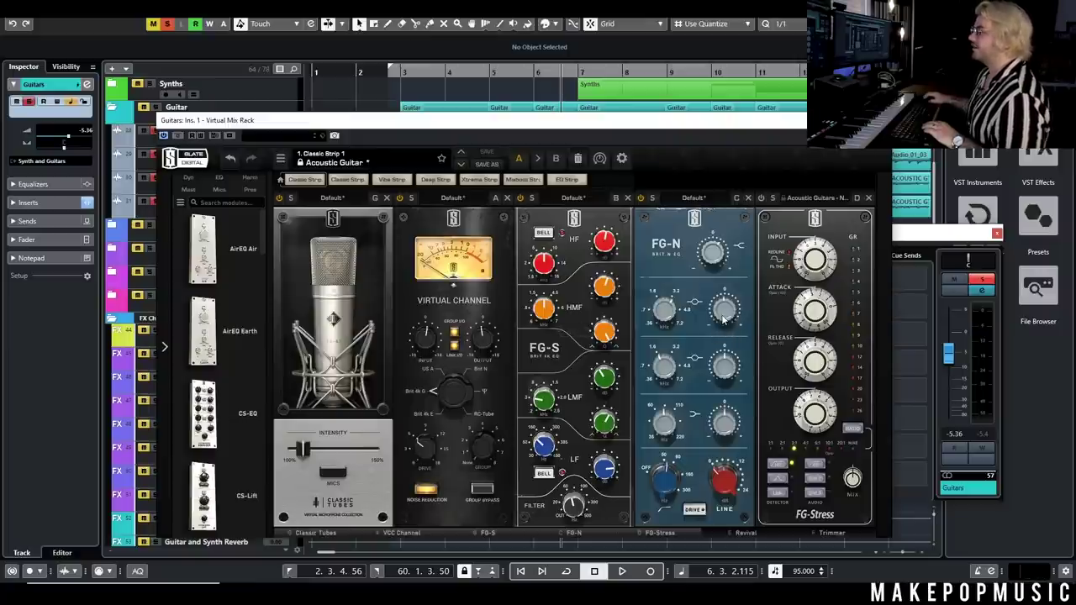
click(448, 95)
key(space)
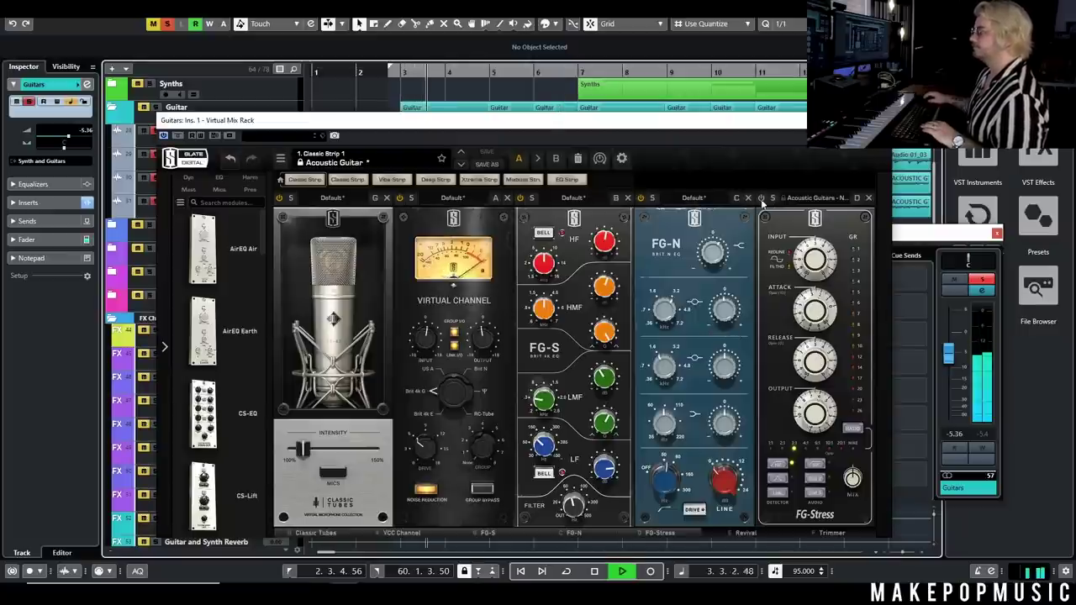
key(space)
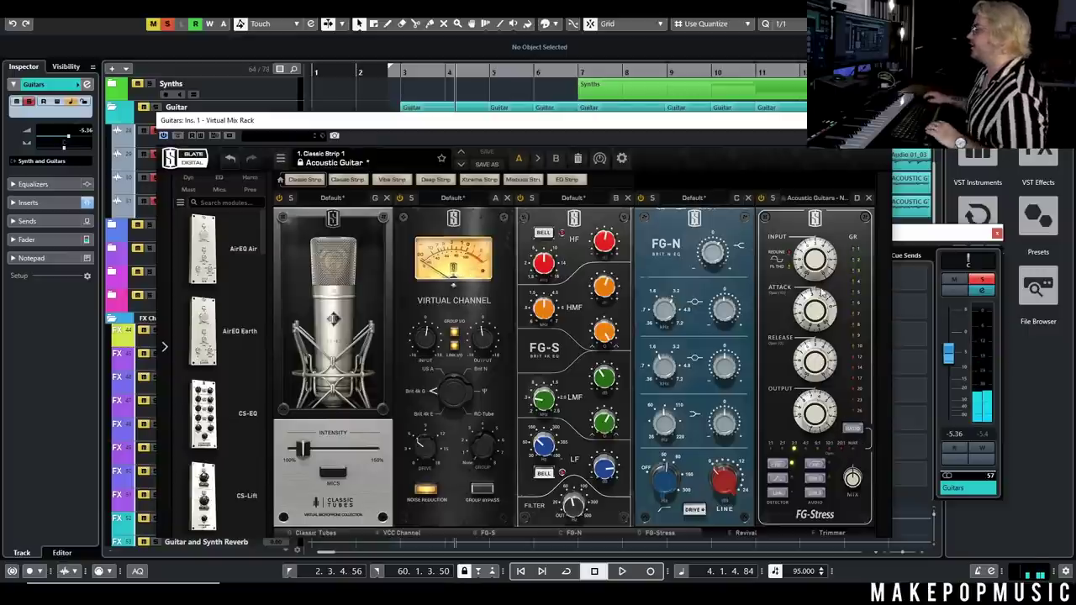
mouse_move(852, 478)
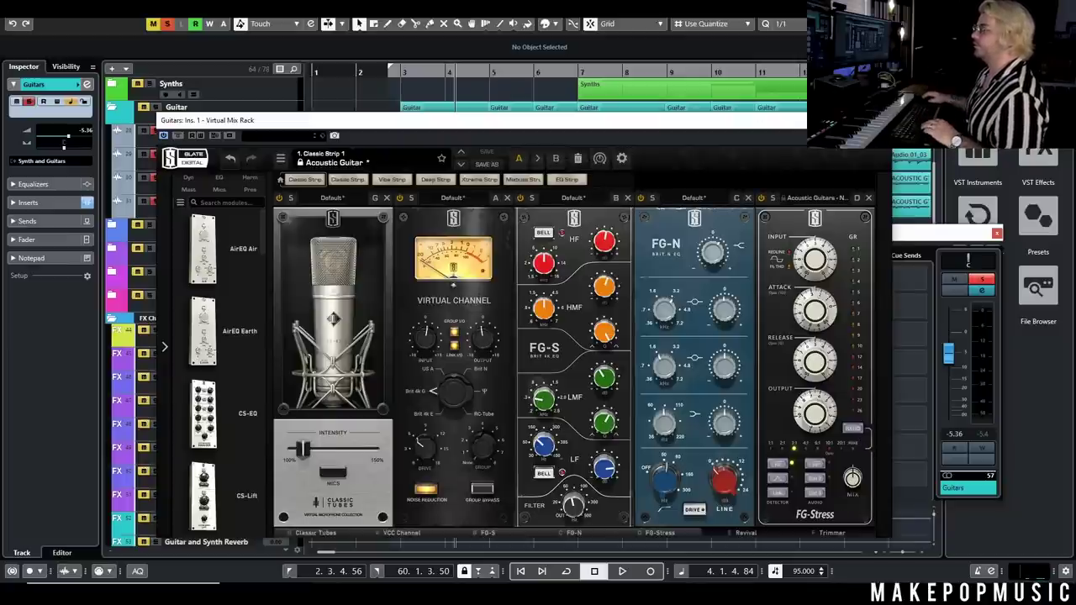
Close Virtual Mix Rack, activate and open the FabFilter Pro-MB insert, and place its window clear of the timeline ruler.
key(ctrl+w)
click(428, 288)
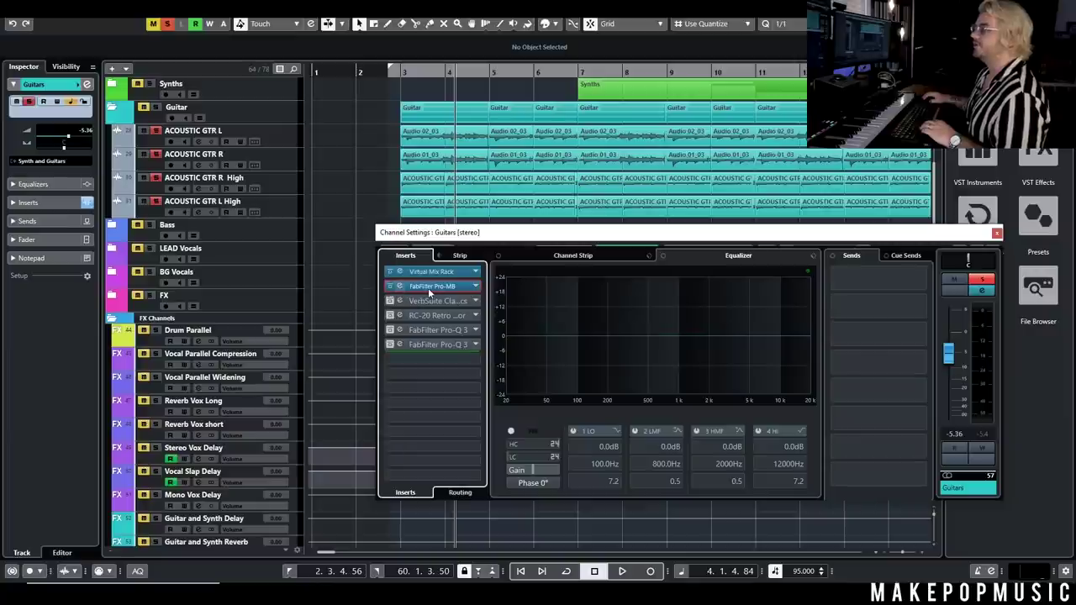
click(428, 287)
drag(537, 129, 402, 177)
Inspect Pro-MB's low compression band and middle expansion band, audition the guitars from bar 3, and close the plug-in.
click(400, 74)
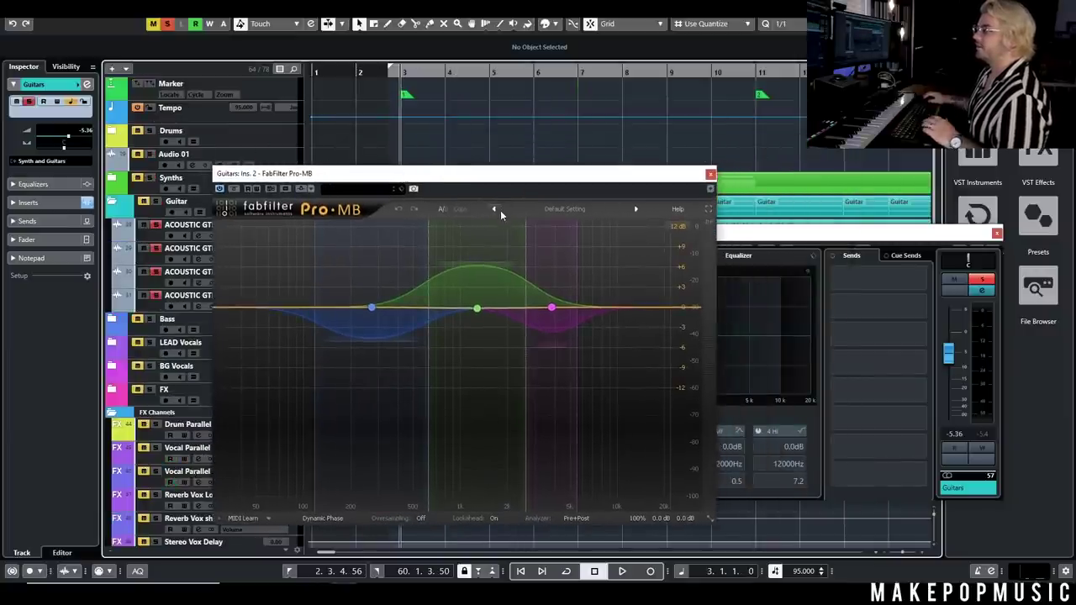
click(372, 309)
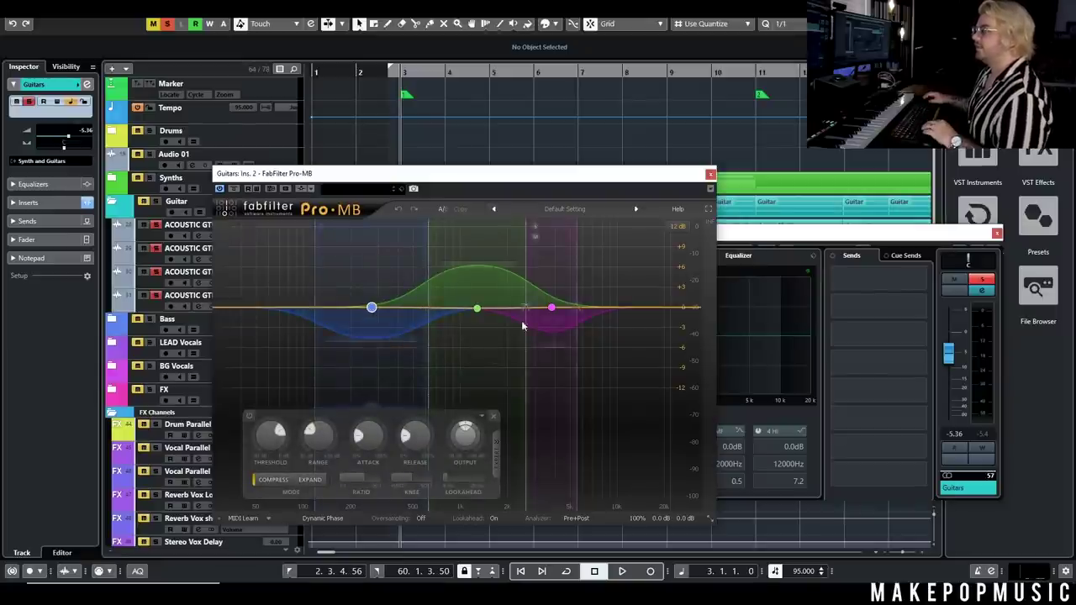
click(476, 310)
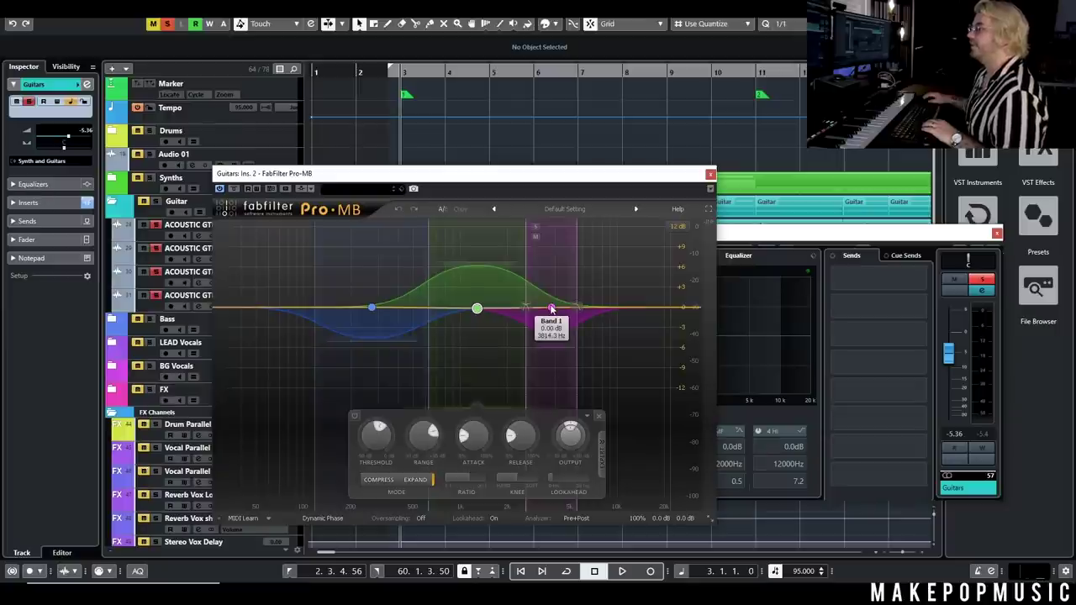
key(space)
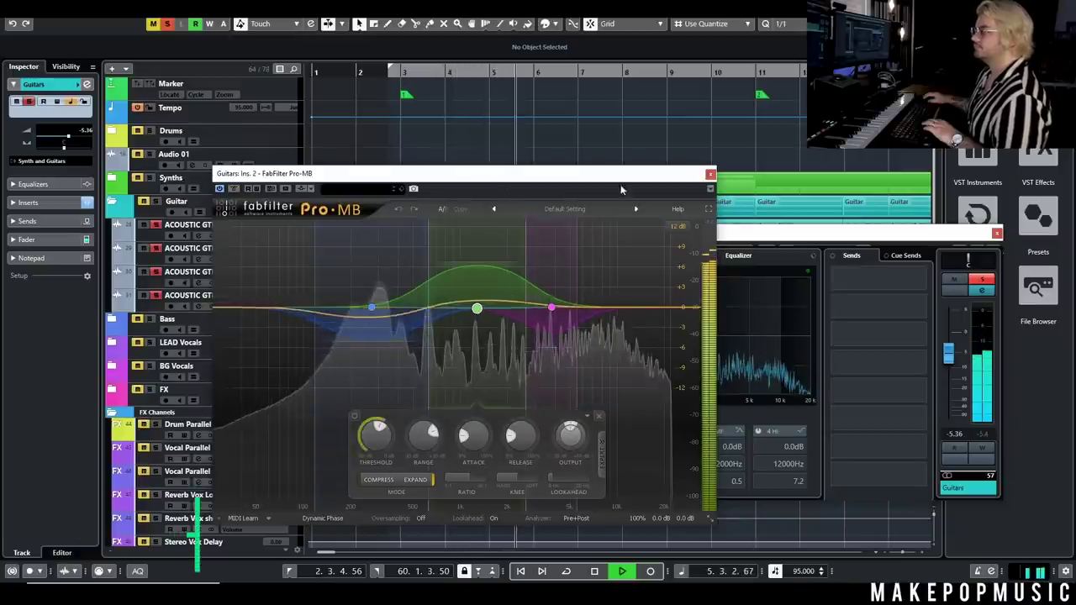
click(711, 175)
key(space)
Activate the VerbSuite Classics reverb insert, check its dry/wet mix while auditioning the guitars, and close its window.
click(414, 302)
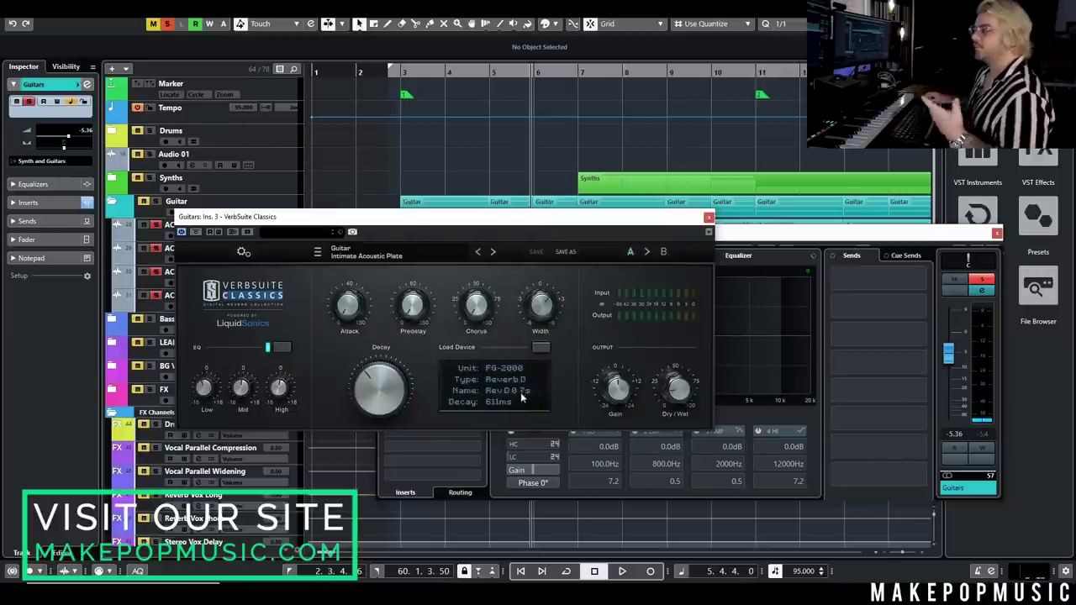
mouse_move(672, 395)
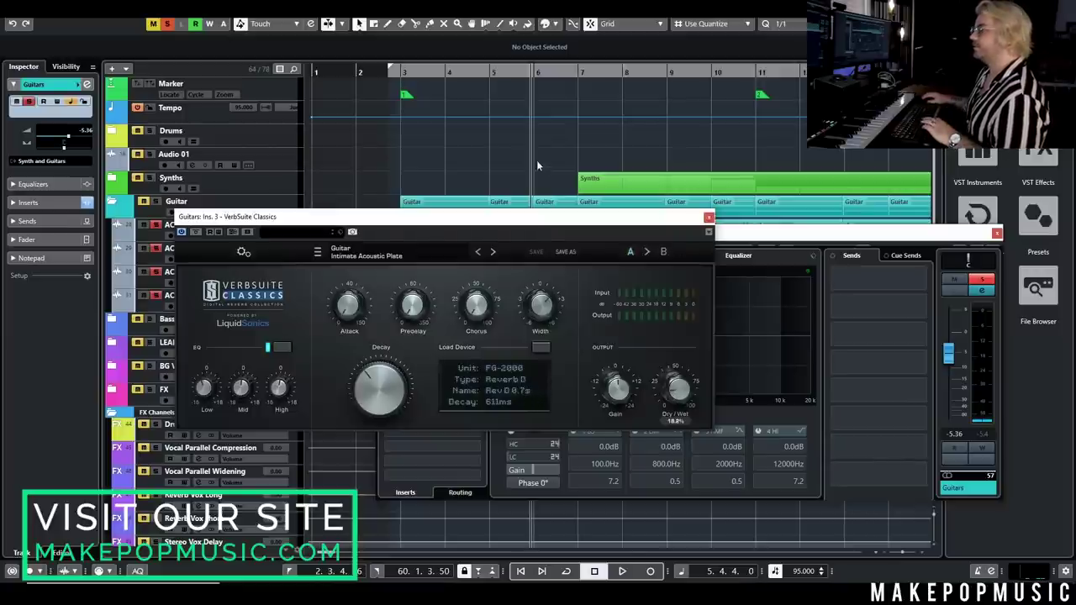
key(space)
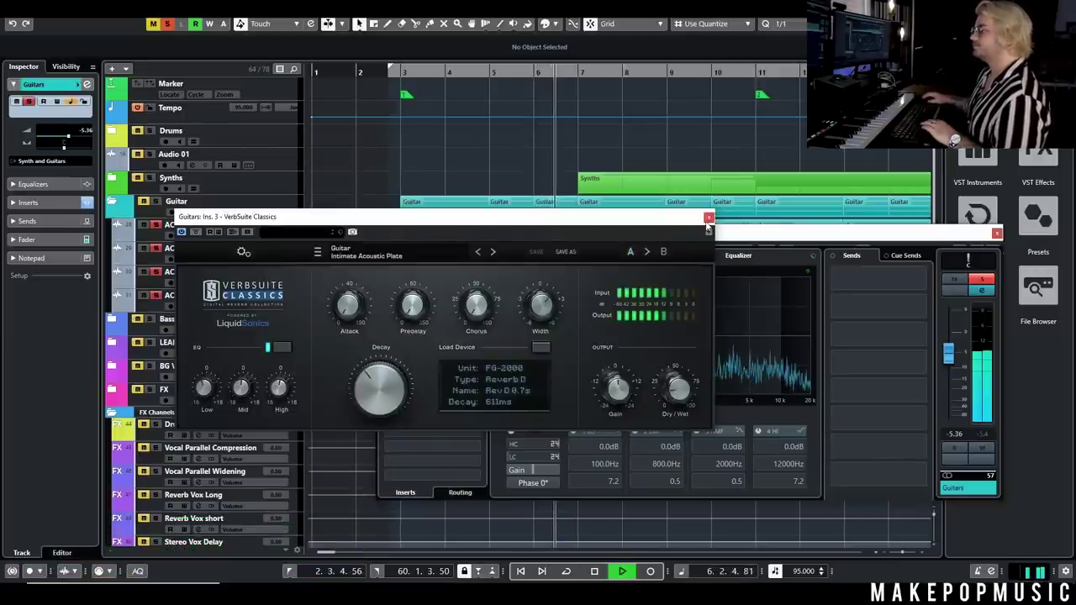
key(space)
click(708, 218)
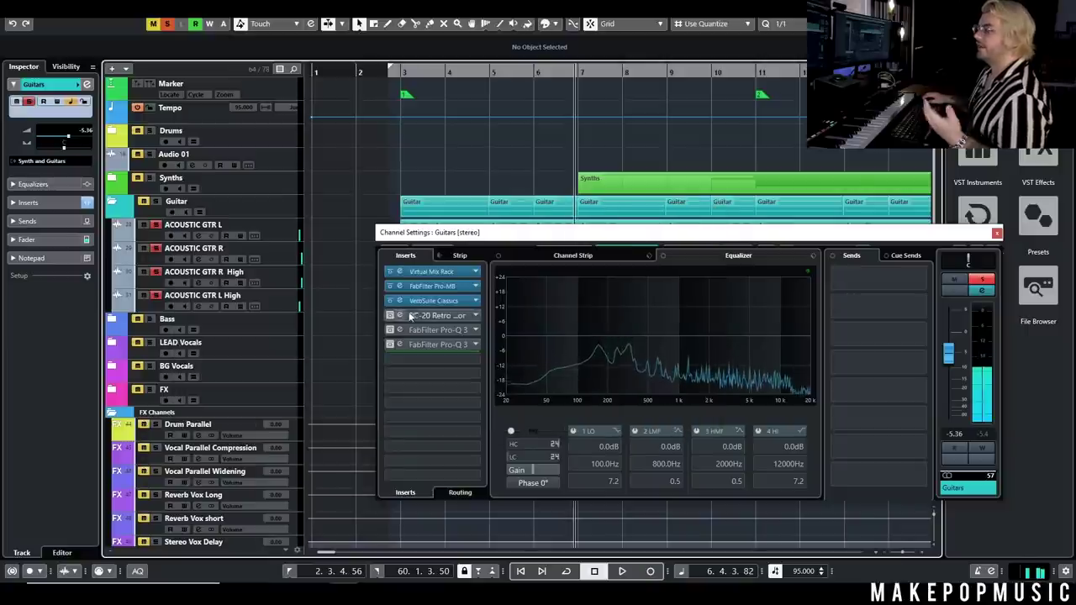
Activate and open the RC-20 Retro Color insert on the Guitars channel, and play the guitars from bar 3.
double_click(410, 317)
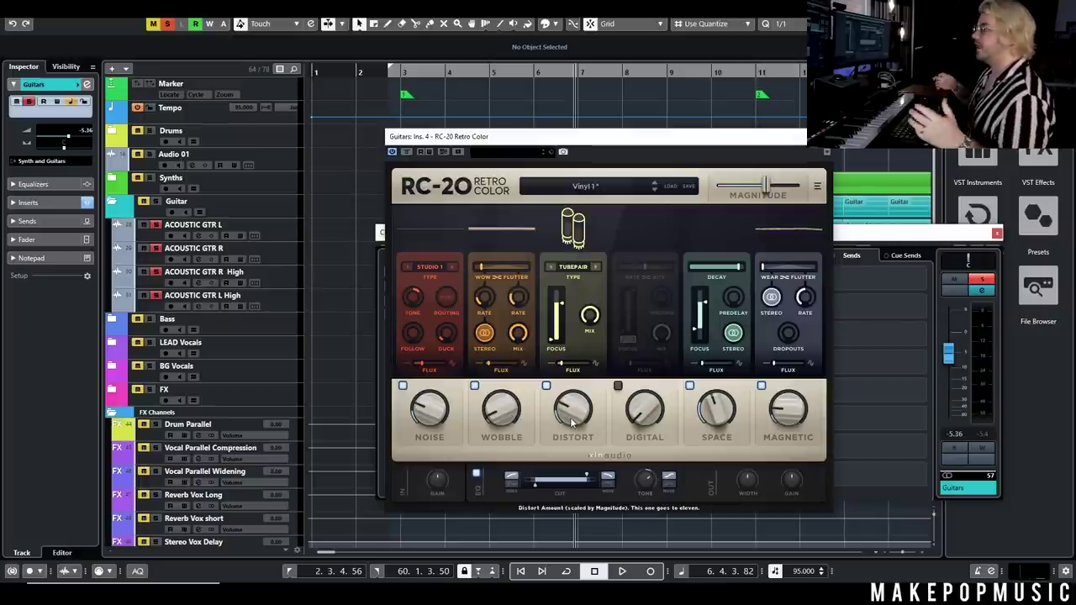
key(KP_1)
key(space)
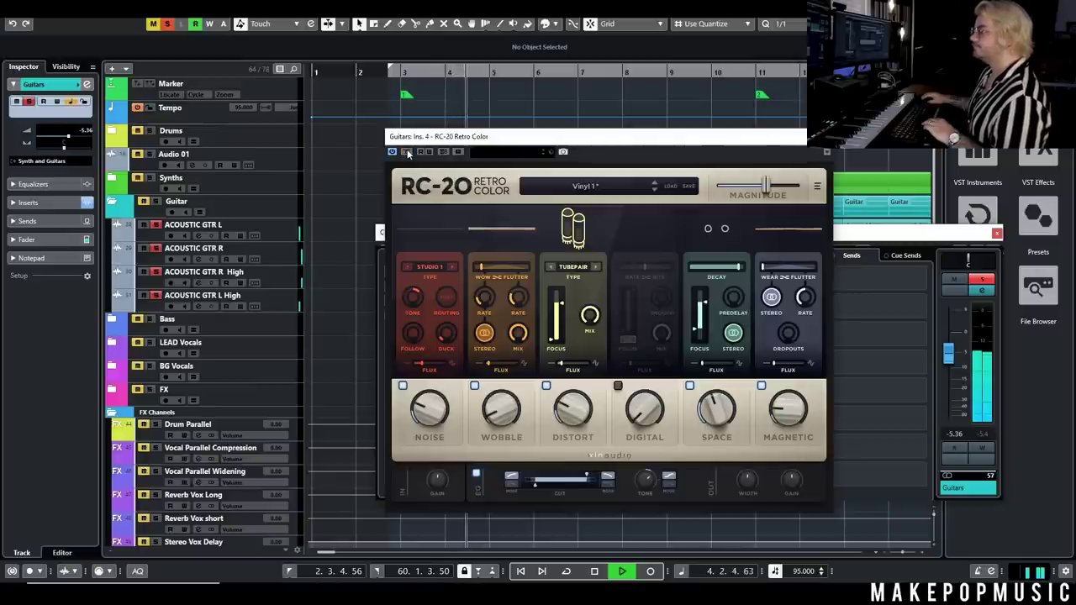
Audition RC-20's Magnitude control at its maximum, stop playback, bring it back to just past halfway, and close the plug-in.
drag(765, 186, 798, 190)
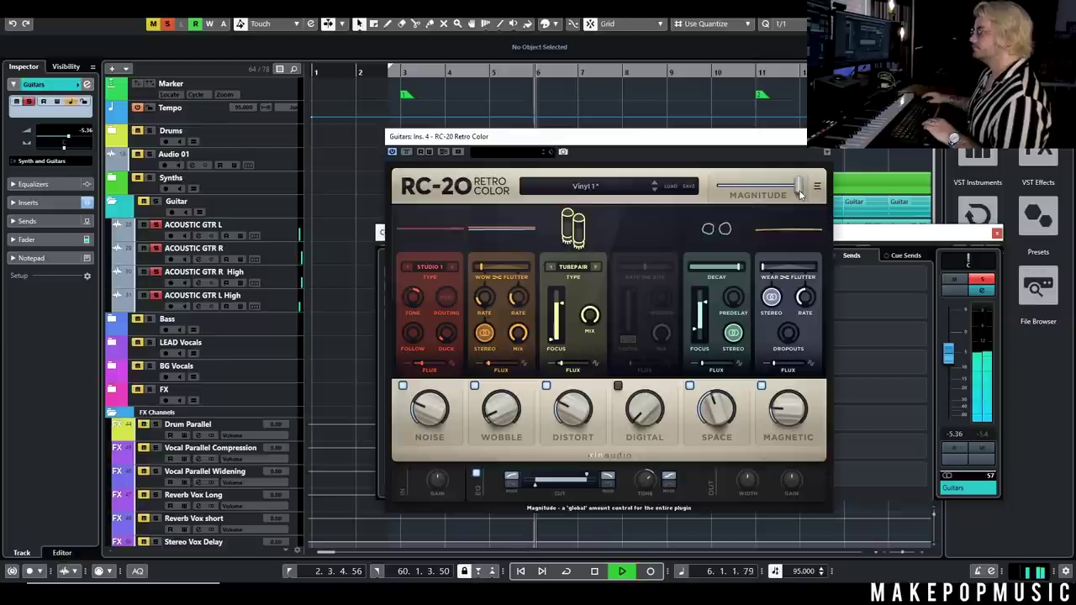
key(space)
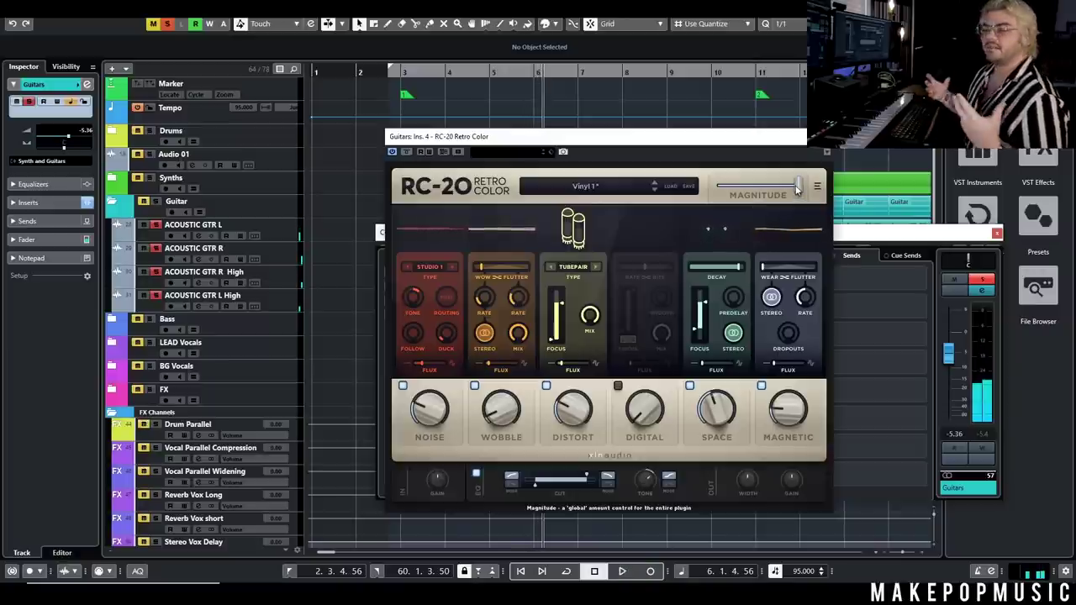
drag(797, 188, 769, 192)
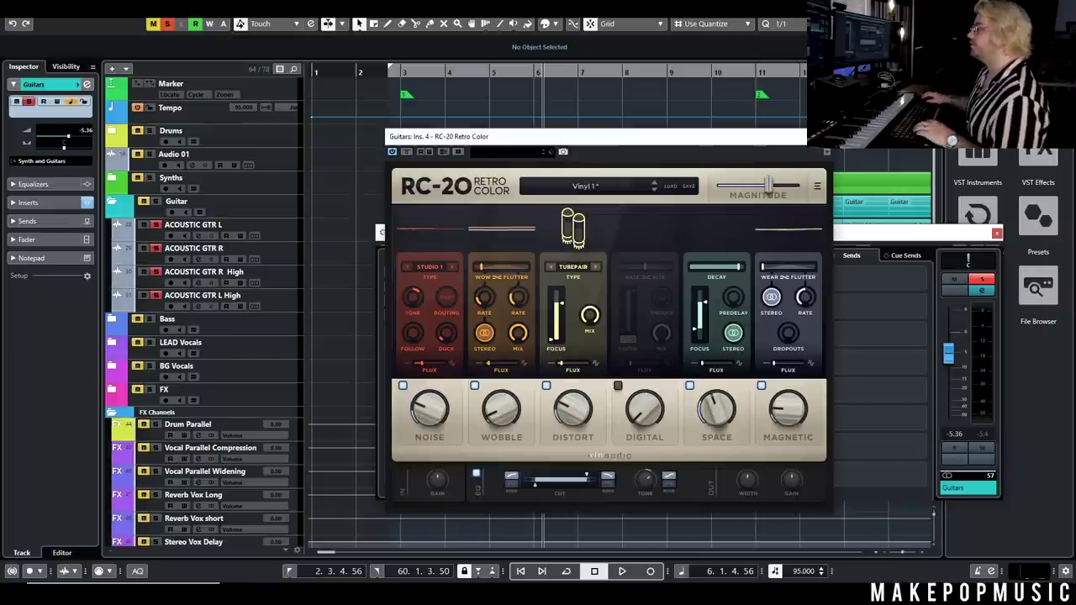
click(372, 343)
Activate and open the FabFilter Pro-Q 3 in the fifth insert slot, and move its window slightly higher.
click(390, 331)
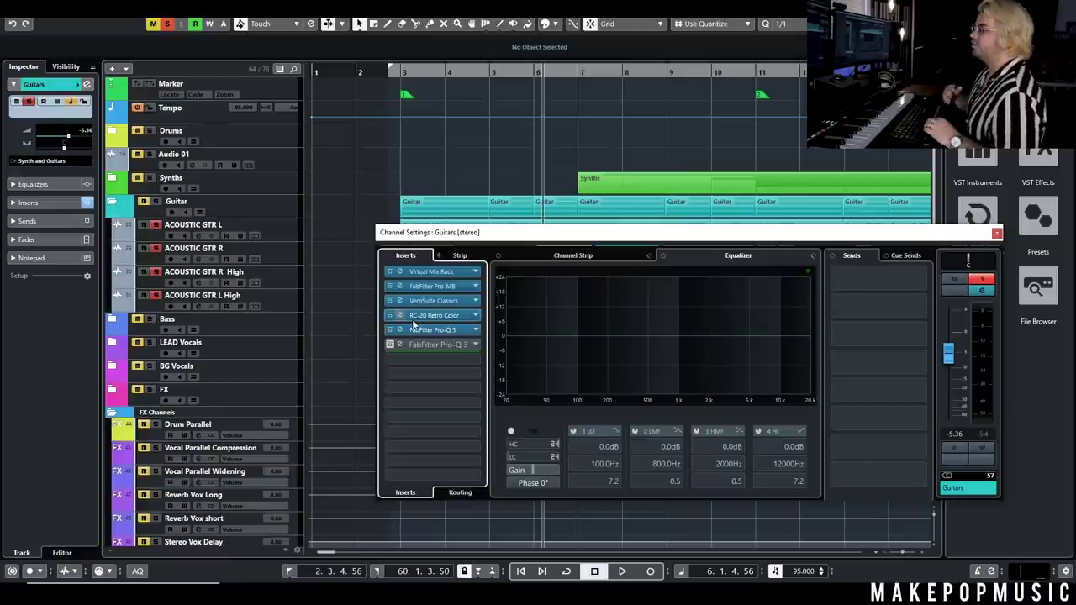
click(423, 330)
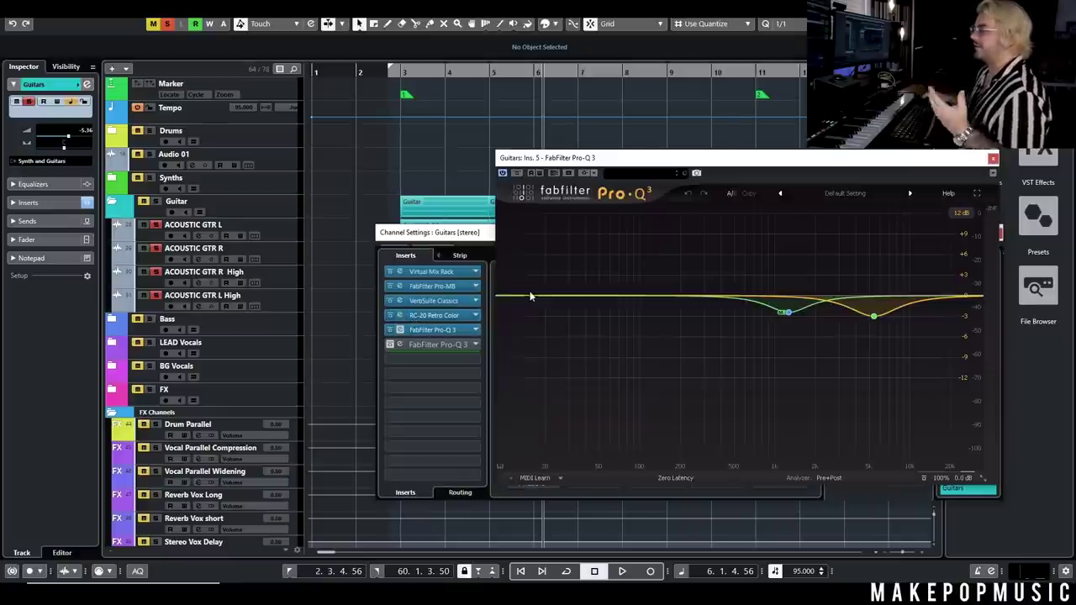
drag(695, 173, 690, 158)
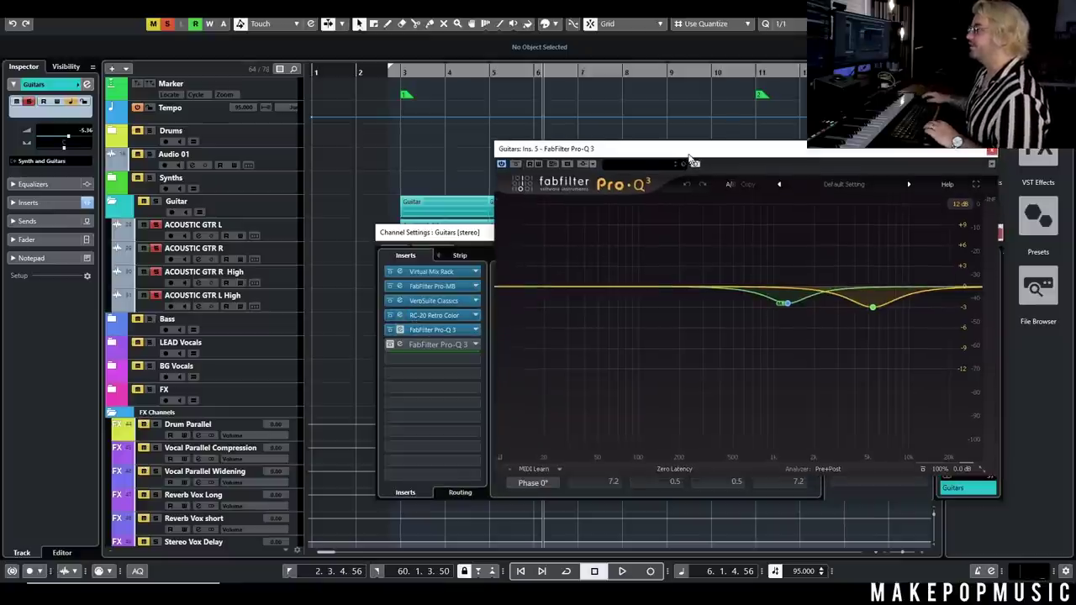
Inspect Pro-Q 3's midrange and high-frequency dip bands, audition the guitars, and close the plug-in.
click(782, 298)
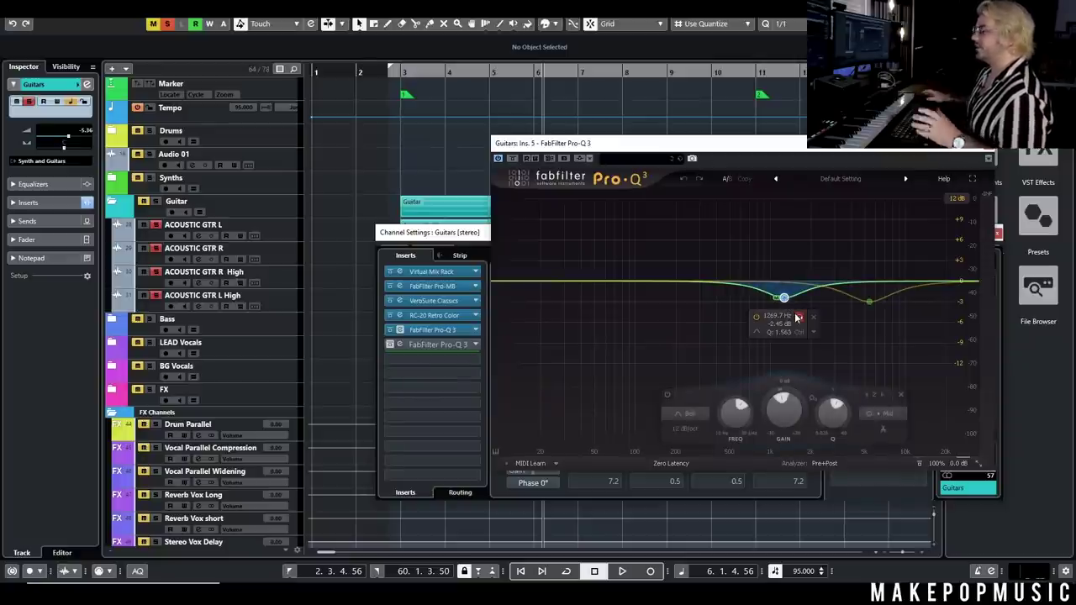
click(869, 302)
key(space)
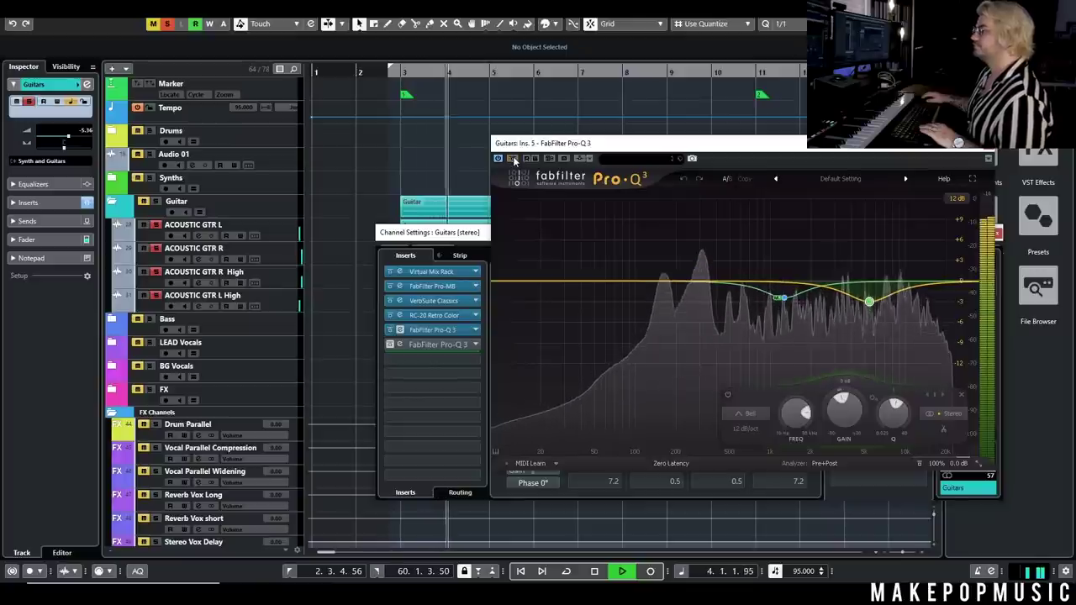
click(987, 158)
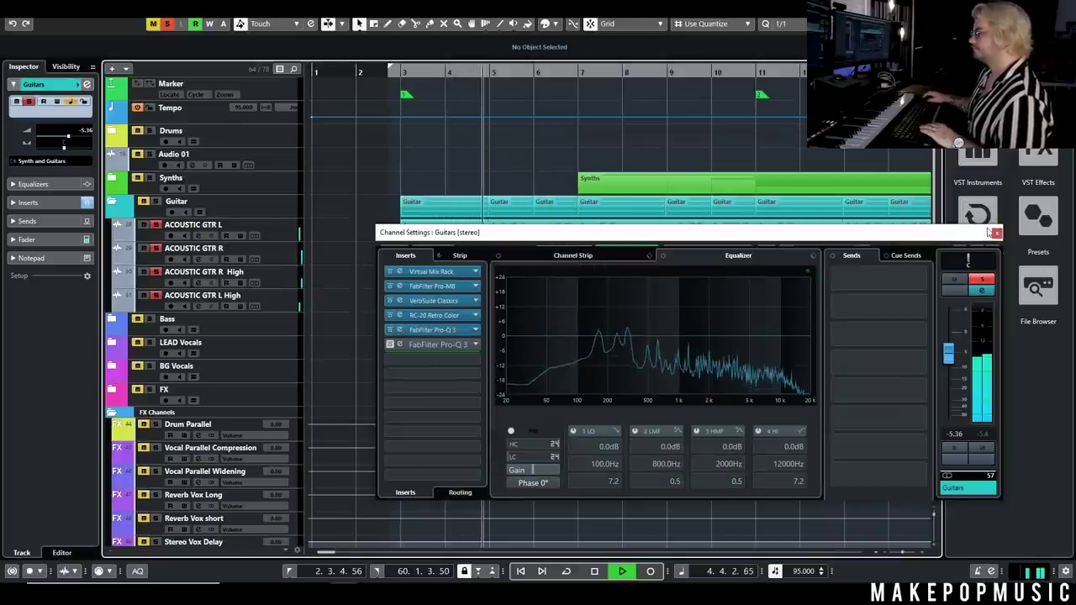
key(space)
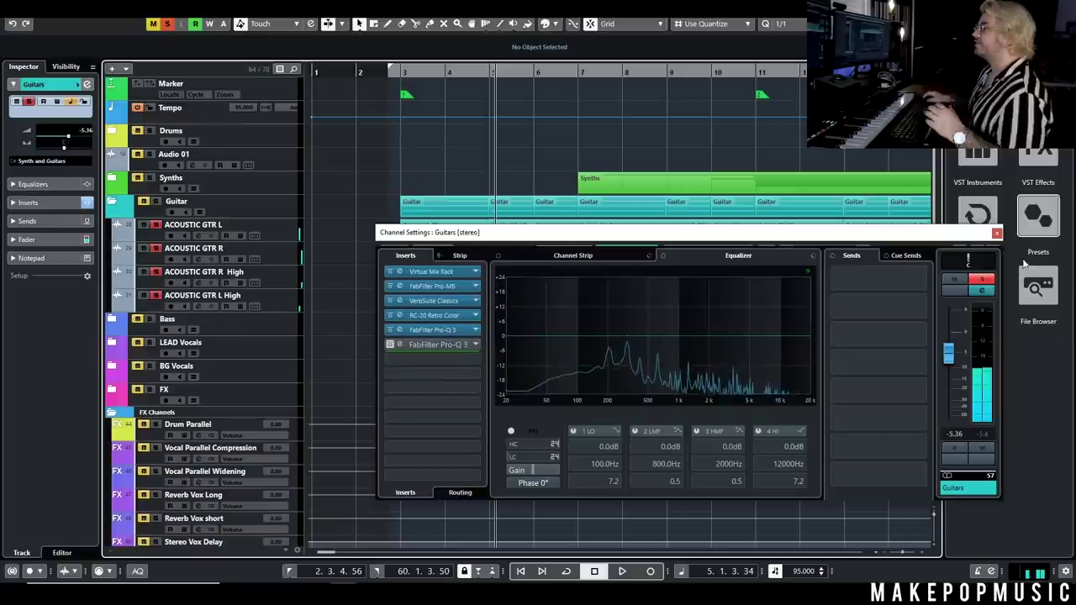
Close the Guitars channel settings and deactivate all solo states in the project.
click(997, 232)
key(g)
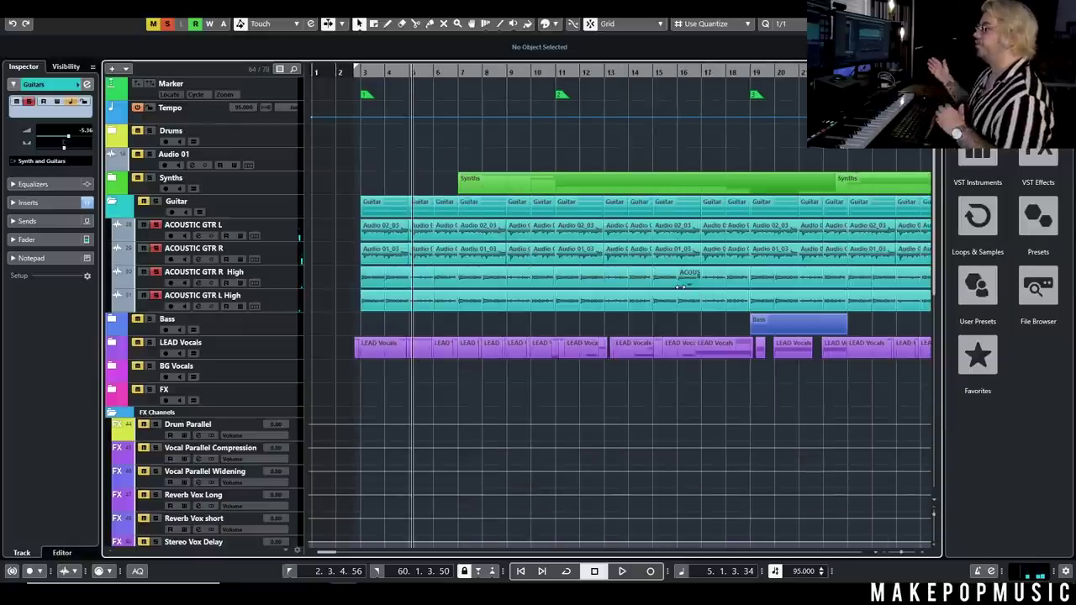
click(168, 24)
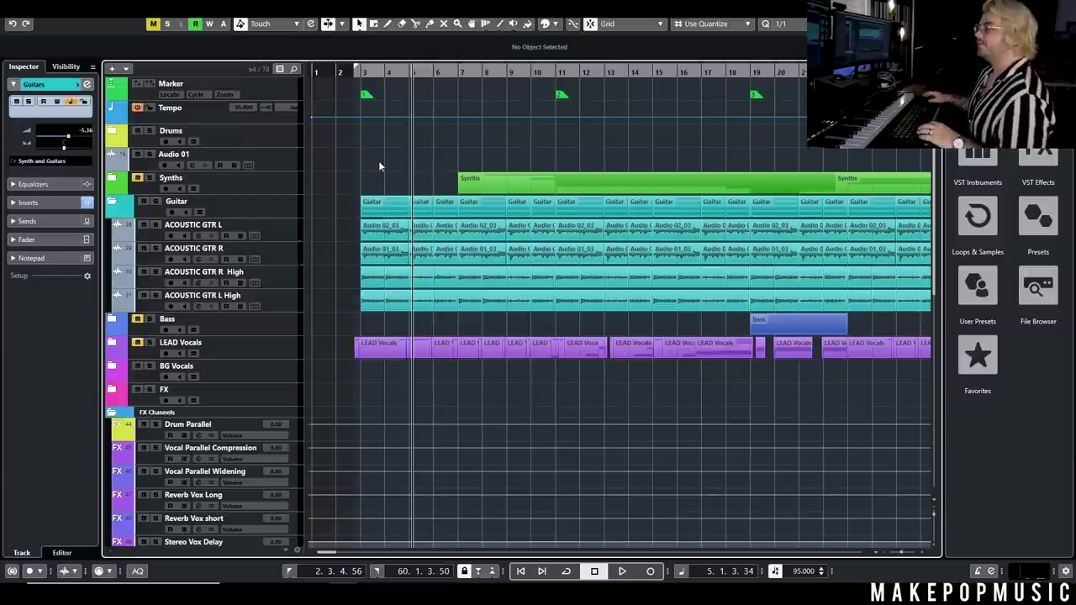
Expand the Synths folder to show its tracks, and select the Piano track.
click(111, 179)
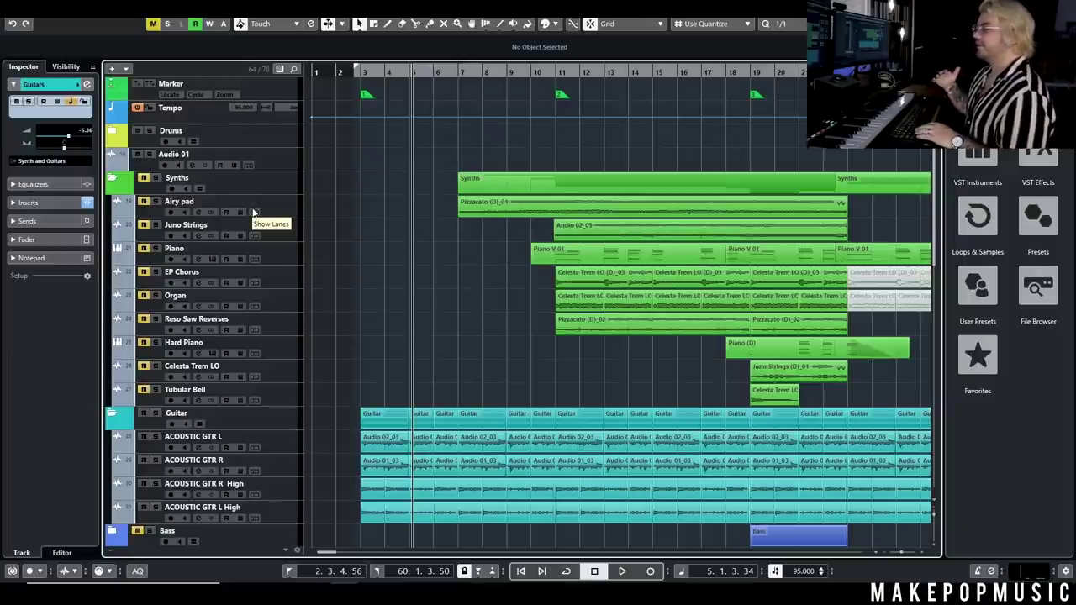
click(281, 248)
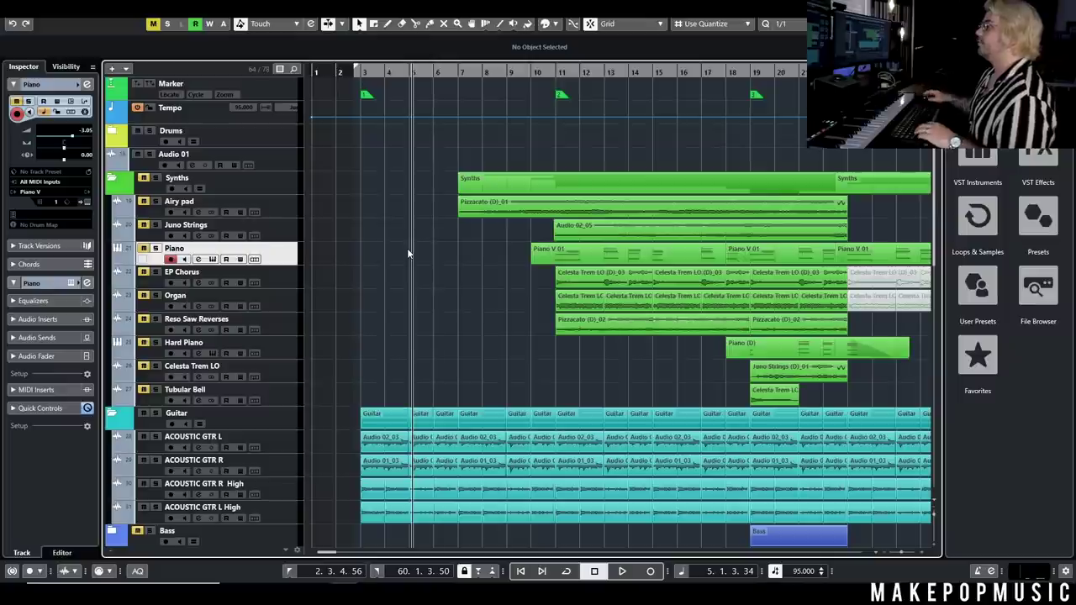
ctrl+scroll(482, 277, up, 5)
ctrl+scroll(727, 273, down, 3)
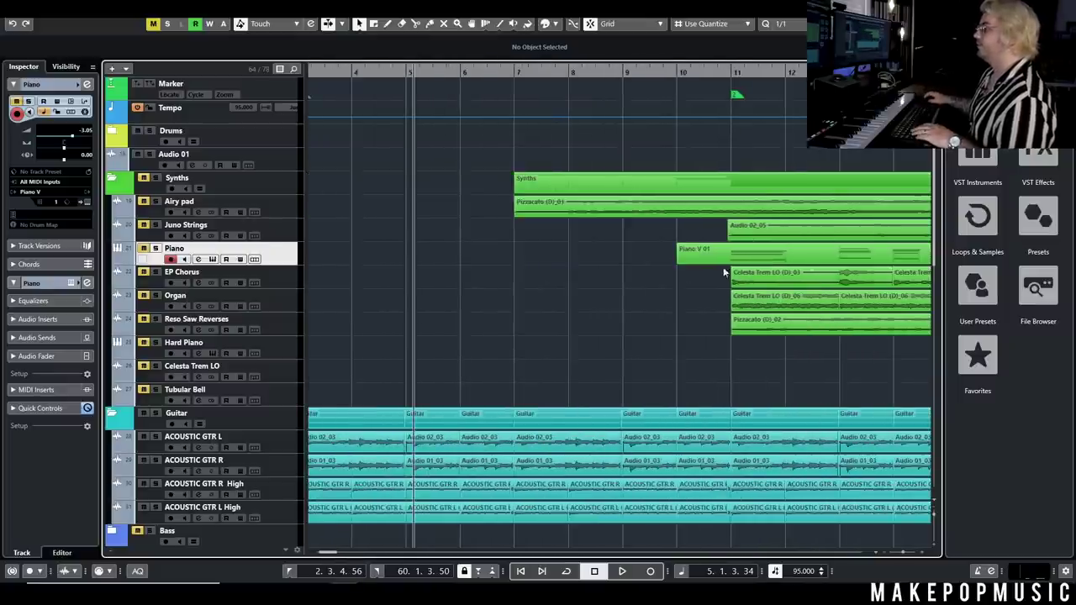
scroll(569, 274, right, 3)
Briefly toggle the EP Chorus solo on and off, and audition the arrangement from around bar 10 into the second section.
click(155, 273)
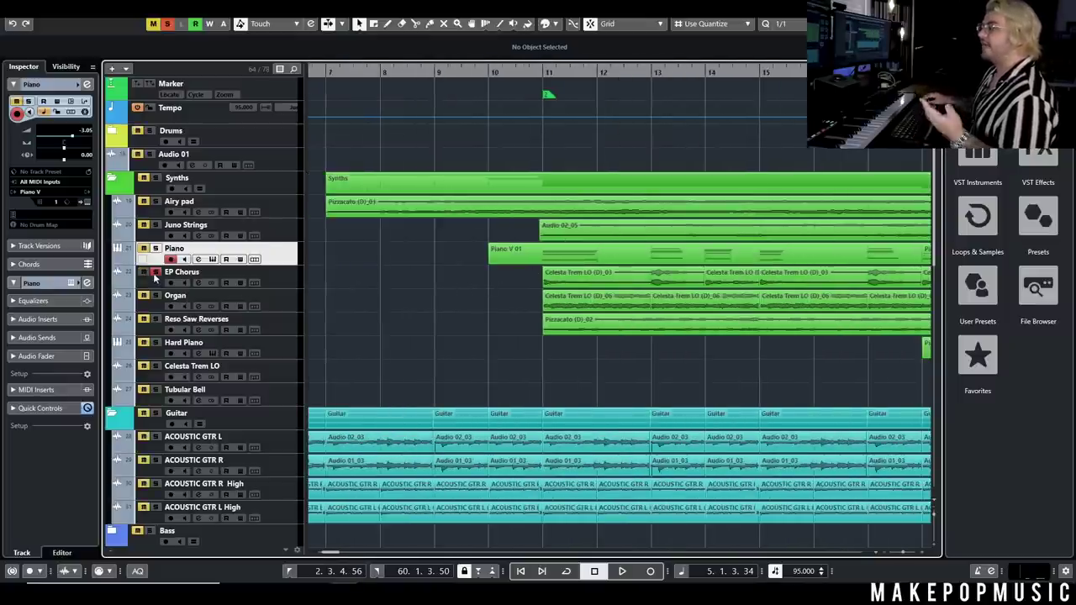
click(155, 273)
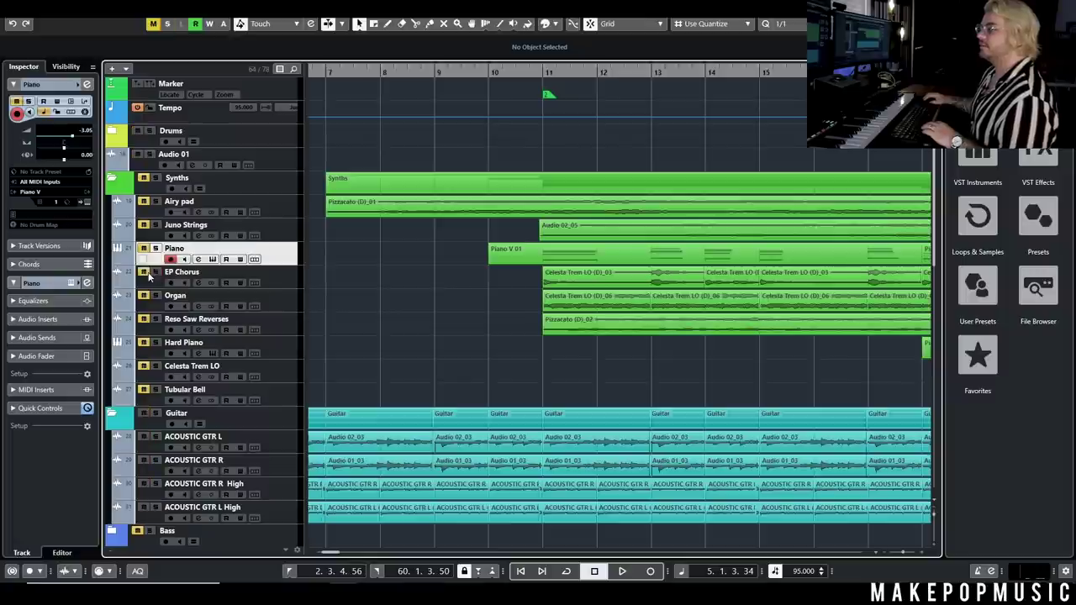
click(534, 76)
key(space)
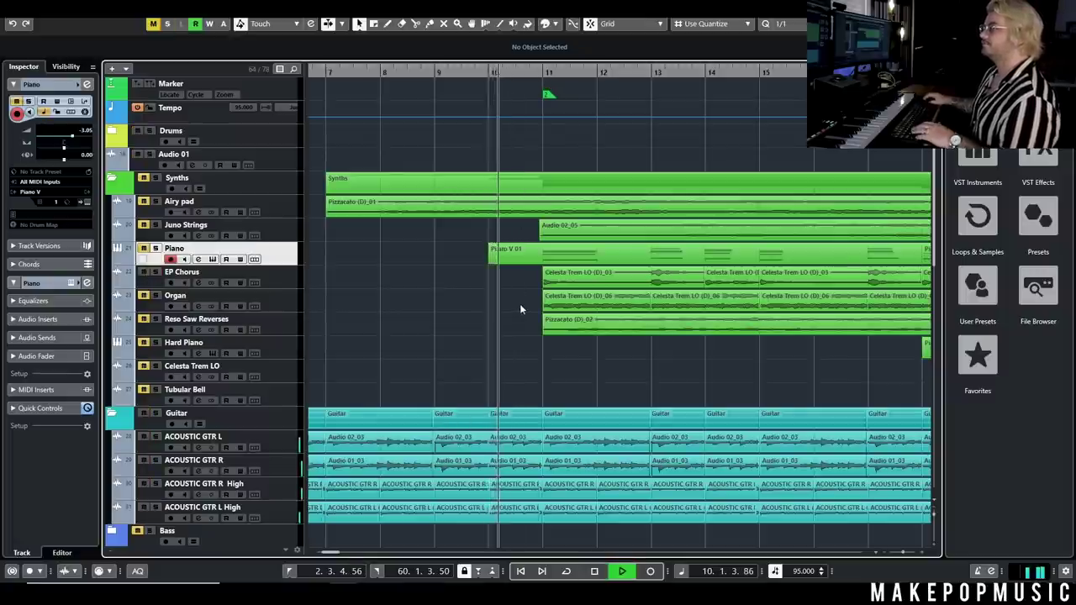
ctrl+scroll(519, 303, down, 3)
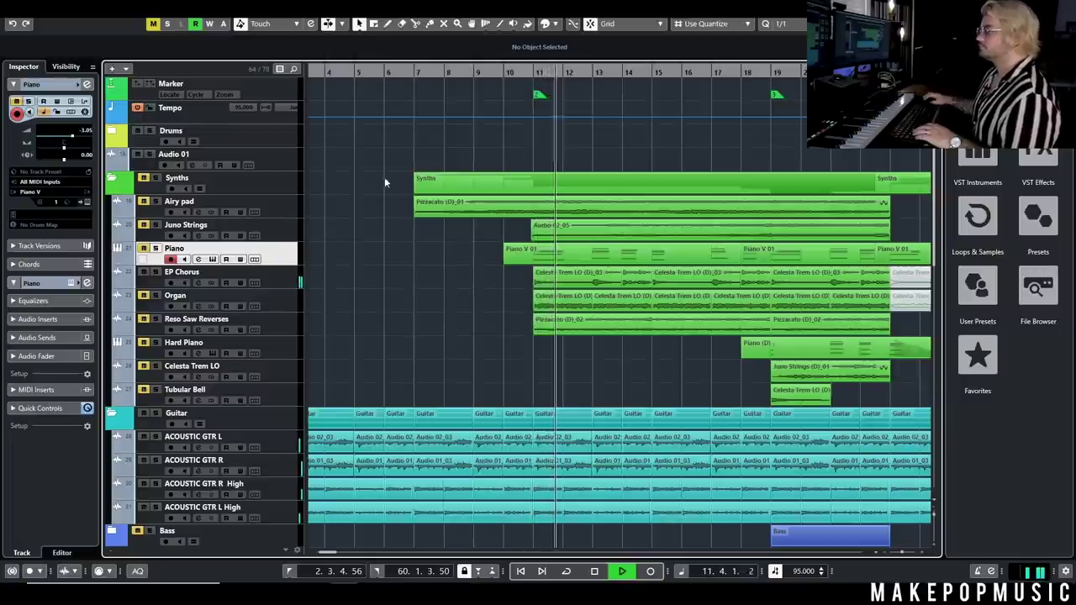
Solo the EP Chorus track to hear it alone, stop playback, and check the inserts in its channel settings.
click(156, 272)
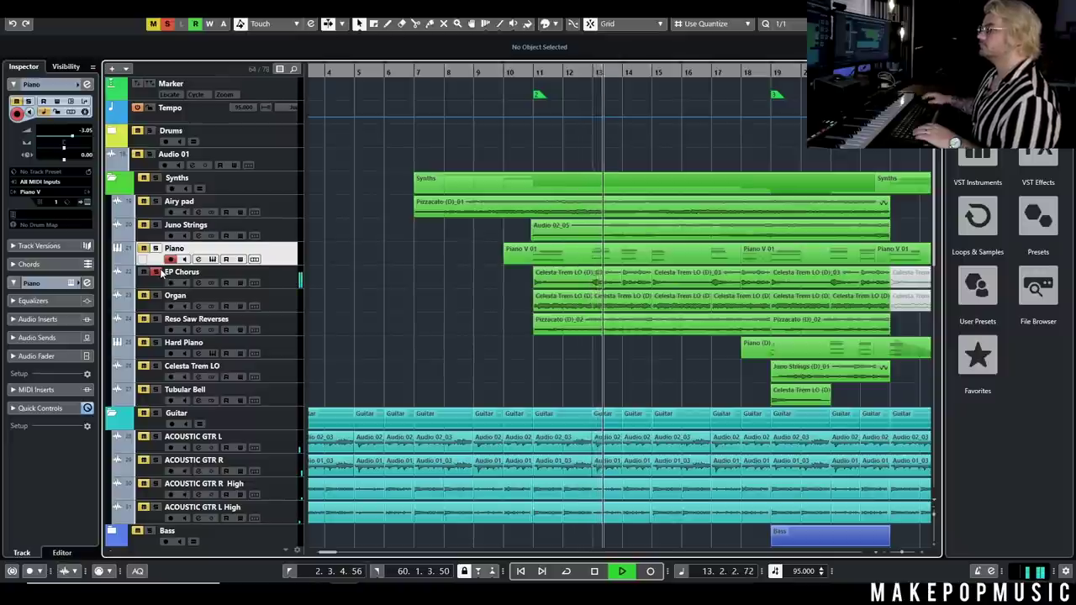
key(space)
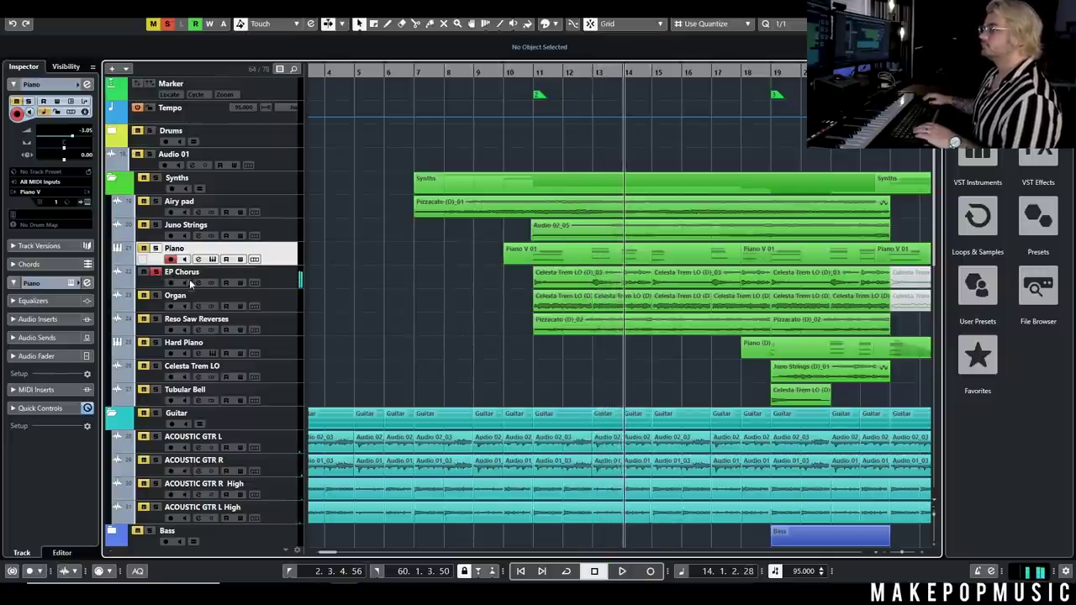
click(199, 283)
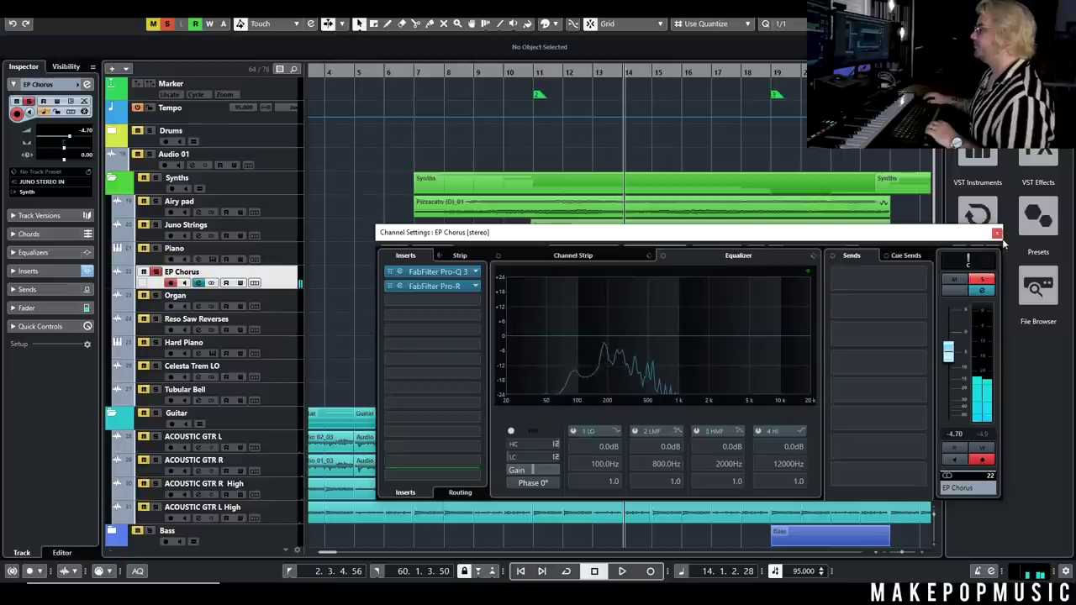
click(997, 234)
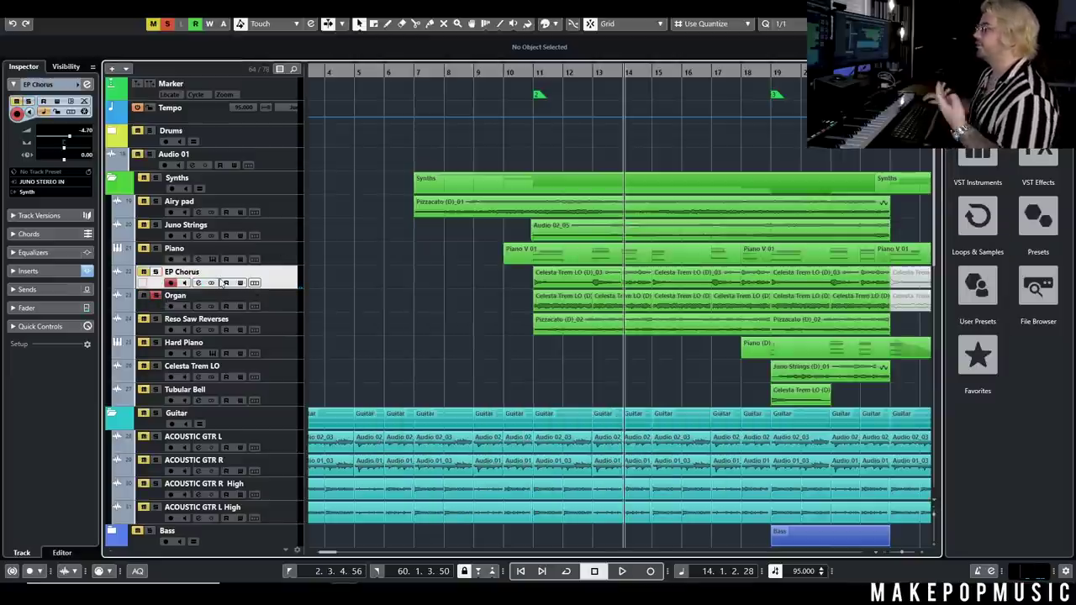
Audition the soloed Organ track from bar 11 while examining its FabFilter Pro-Q 3 curve, and close its plug-in and channel windows.
click(529, 76)
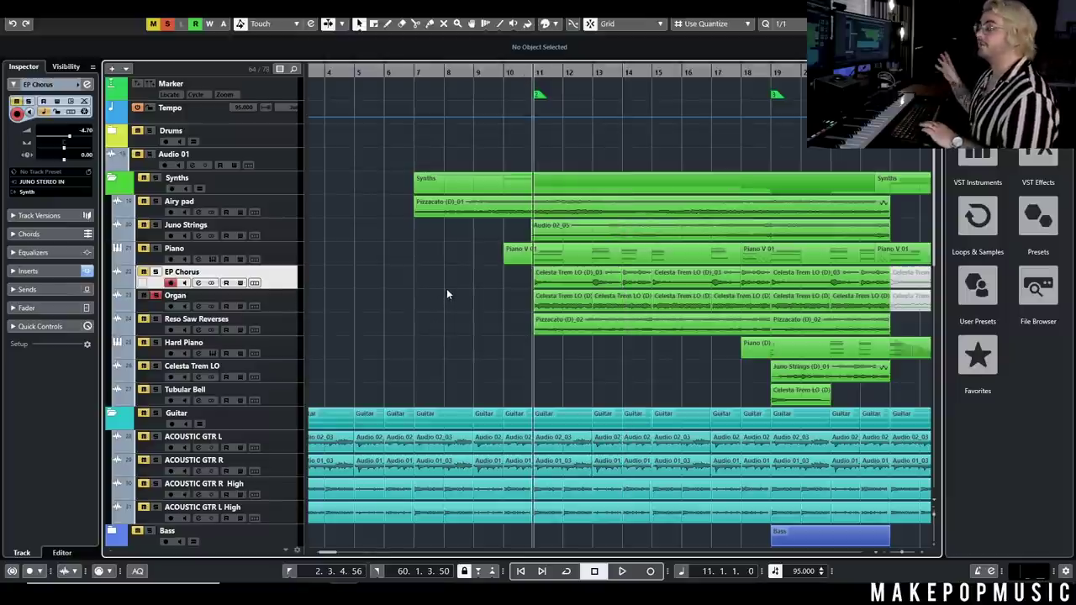
key(space)
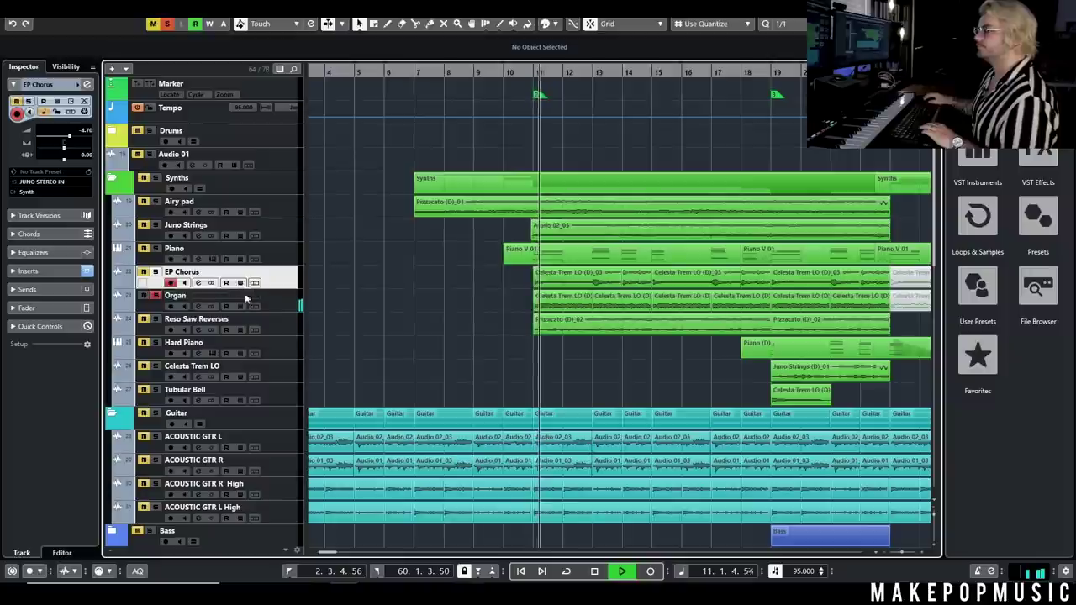
click(203, 307)
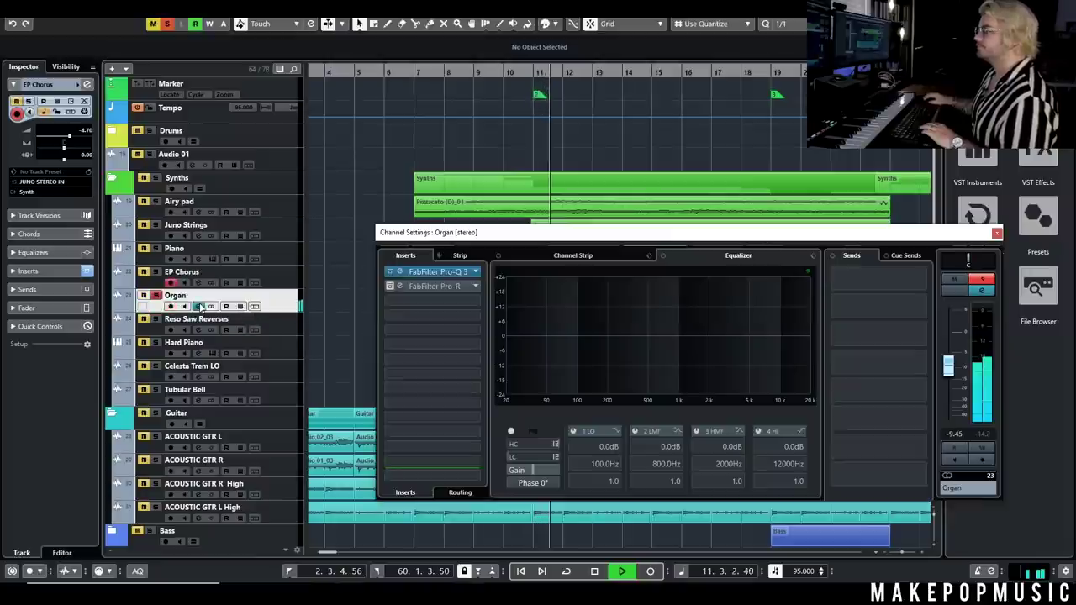
click(389, 273)
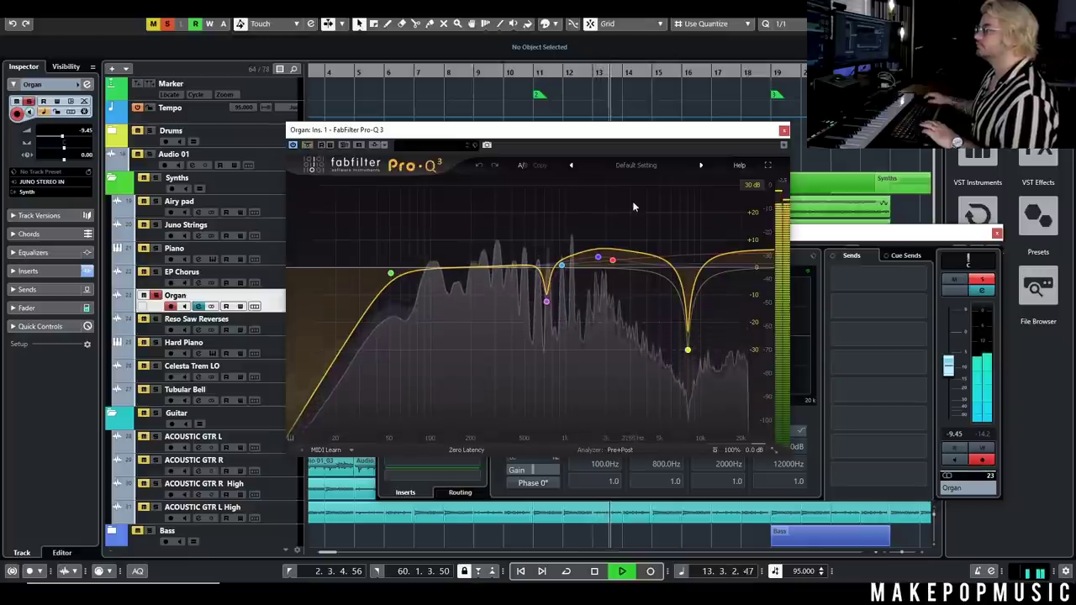
key(space)
click(784, 130)
click(200, 306)
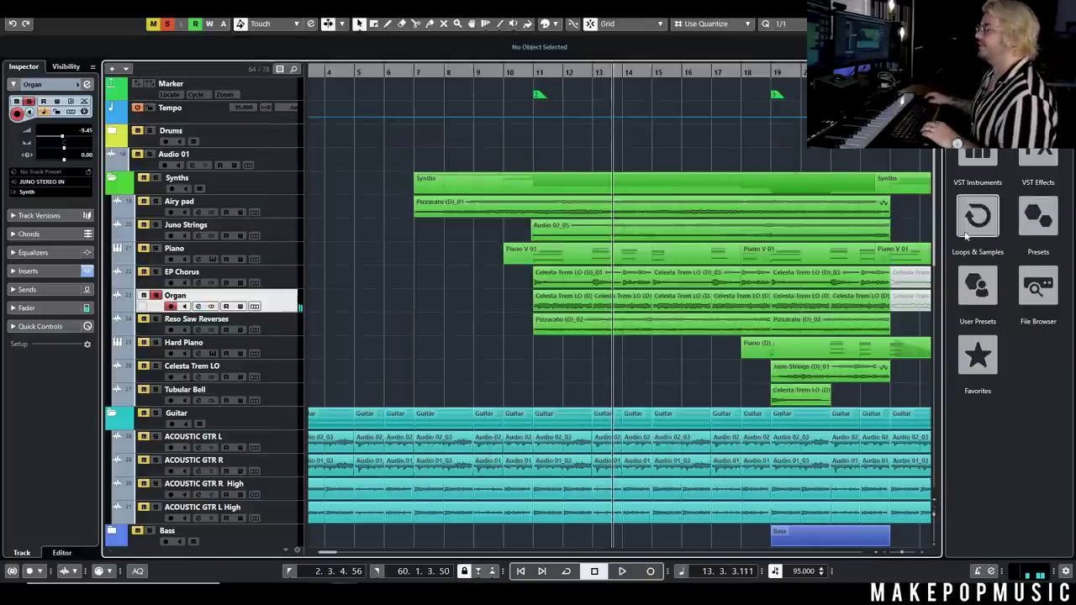
Solo EP Chorus alongside the Organ and audition both from bar 11.
click(531, 75)
key(space)
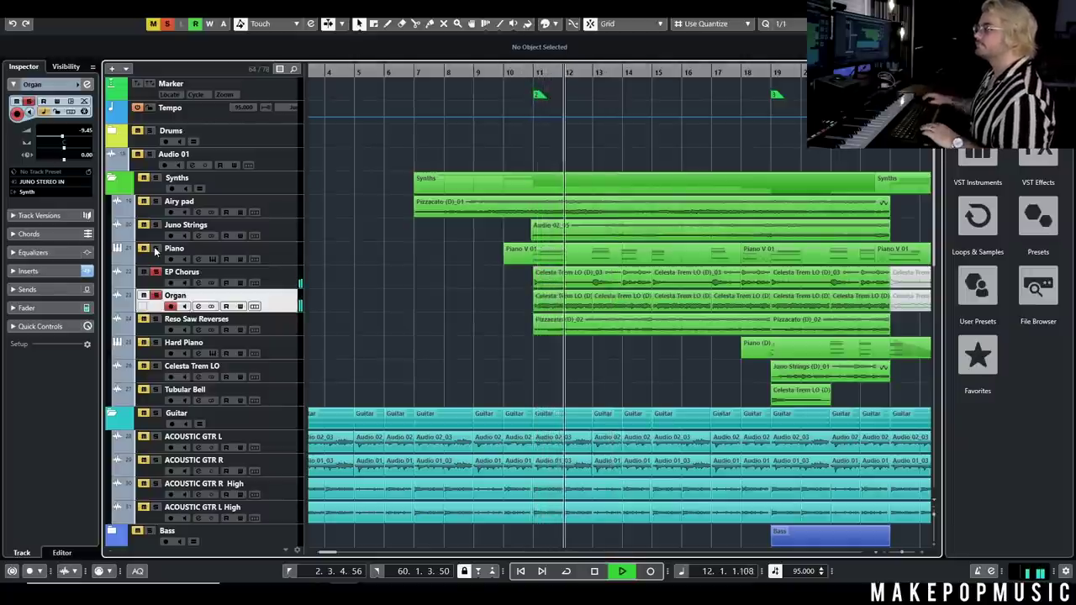
key(space)
Add the Piano track to the soloed EP Chorus and Organ, and play all three from bar 11.
click(271, 252)
click(508, 72)
key(space)
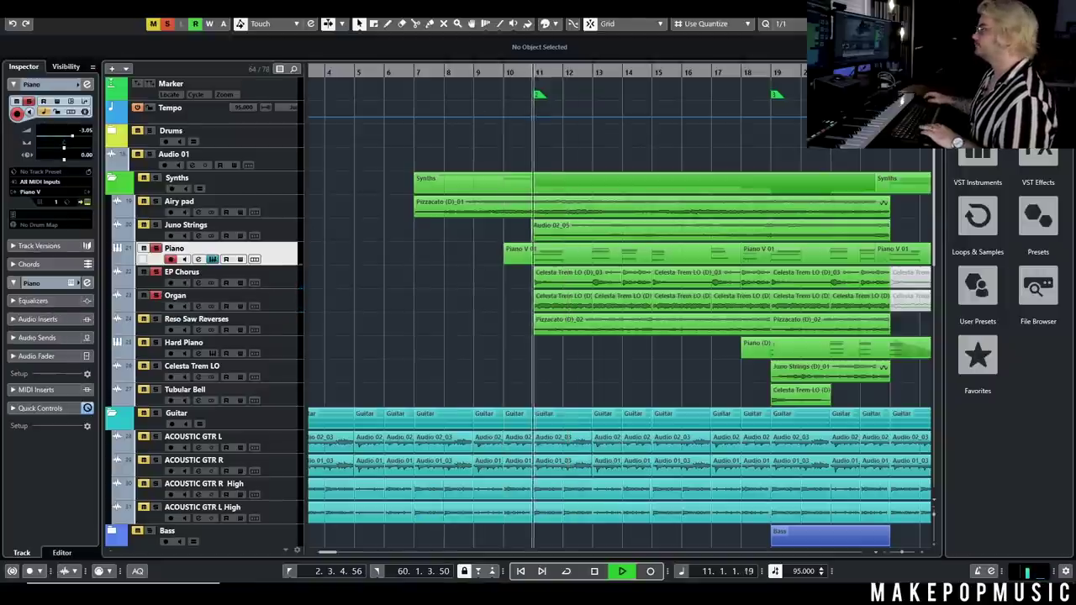
Examine the Piano track's Piano V instrument with its Concert Grand preset during playback, close it, and stop playback.
key(ctrl+e)
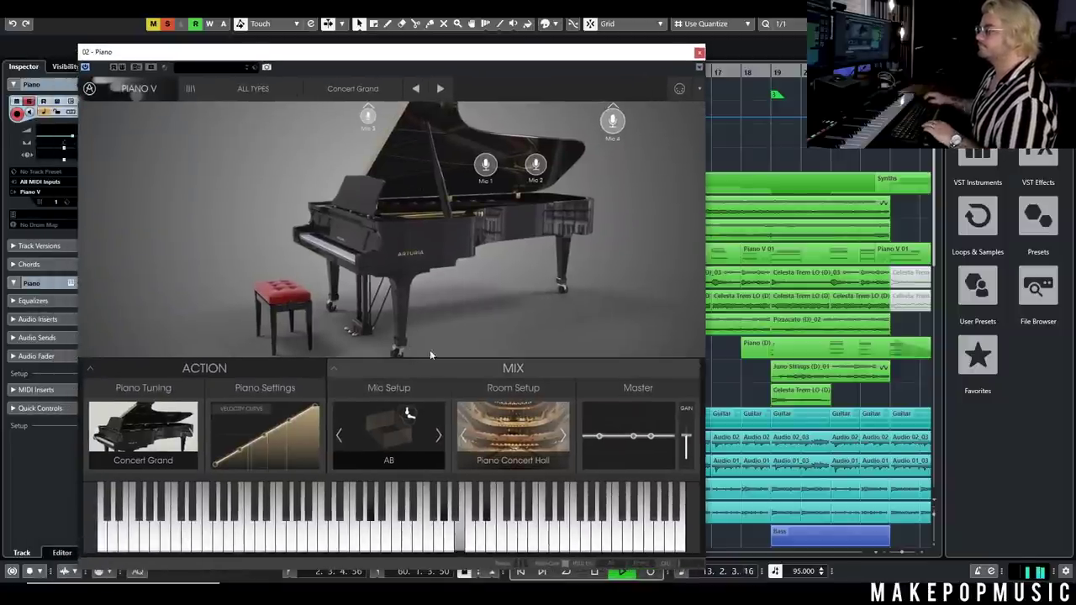
click(699, 52)
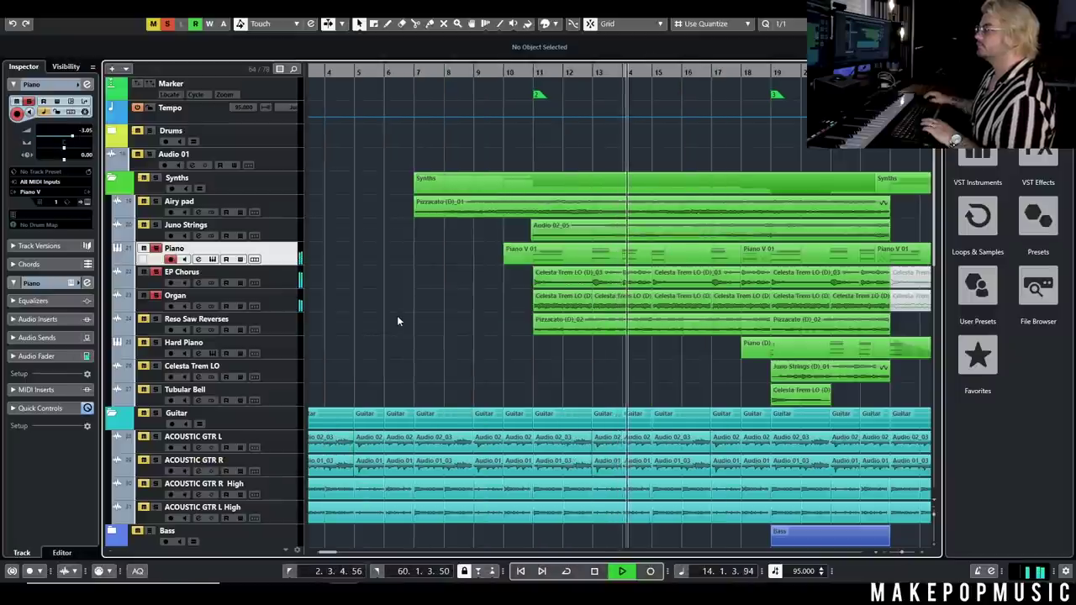
key(space)
scroll(368, 352, down, 3)
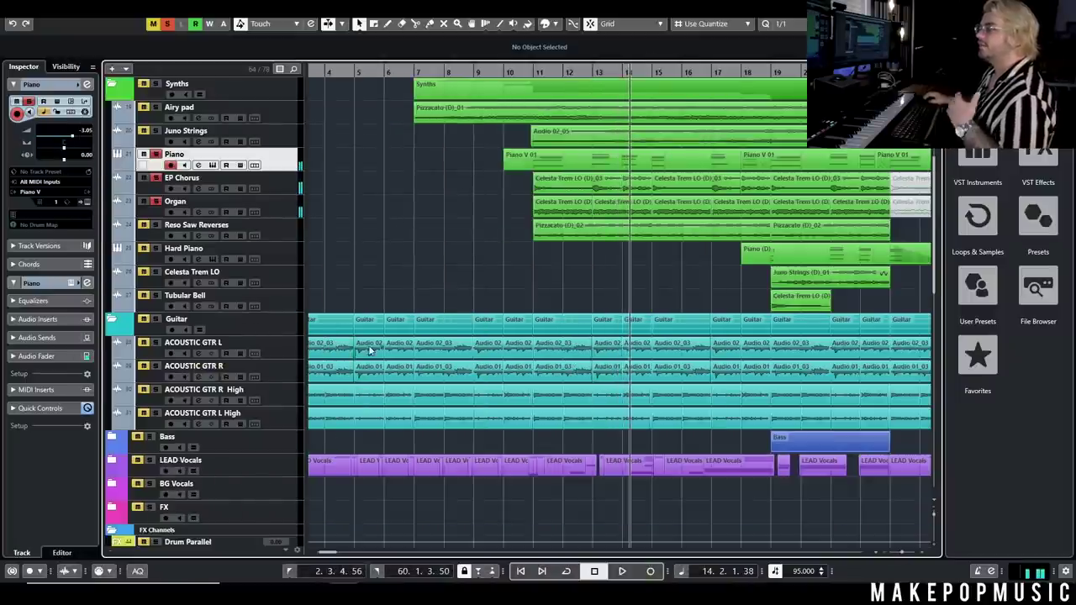
Add the Guitar folder to the soloed Piano, EP Chorus and Organ, and audition them together from bar 11.
click(144, 319)
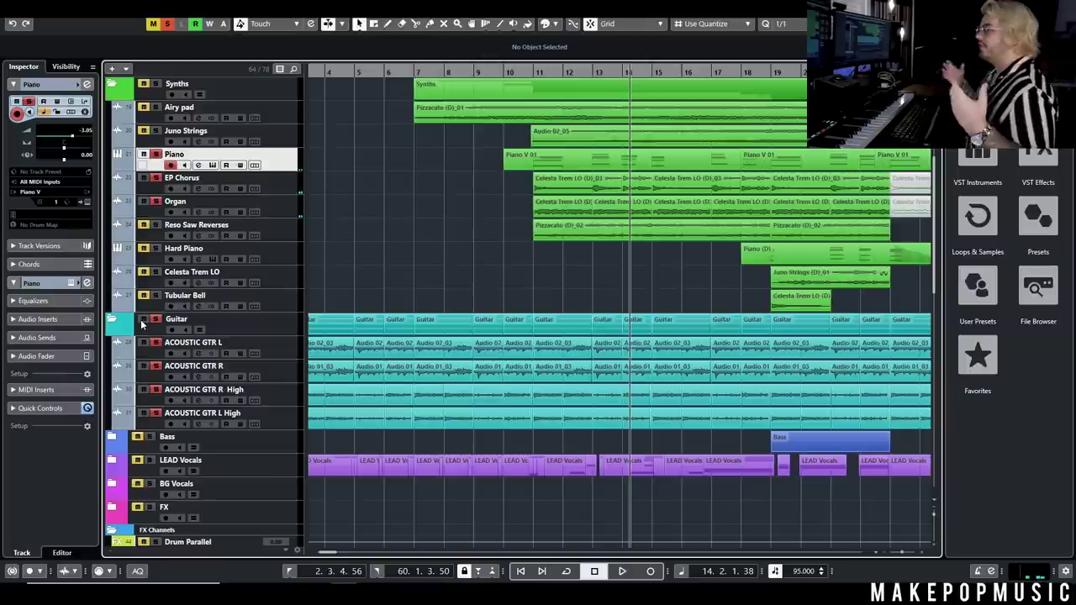
click(503, 72)
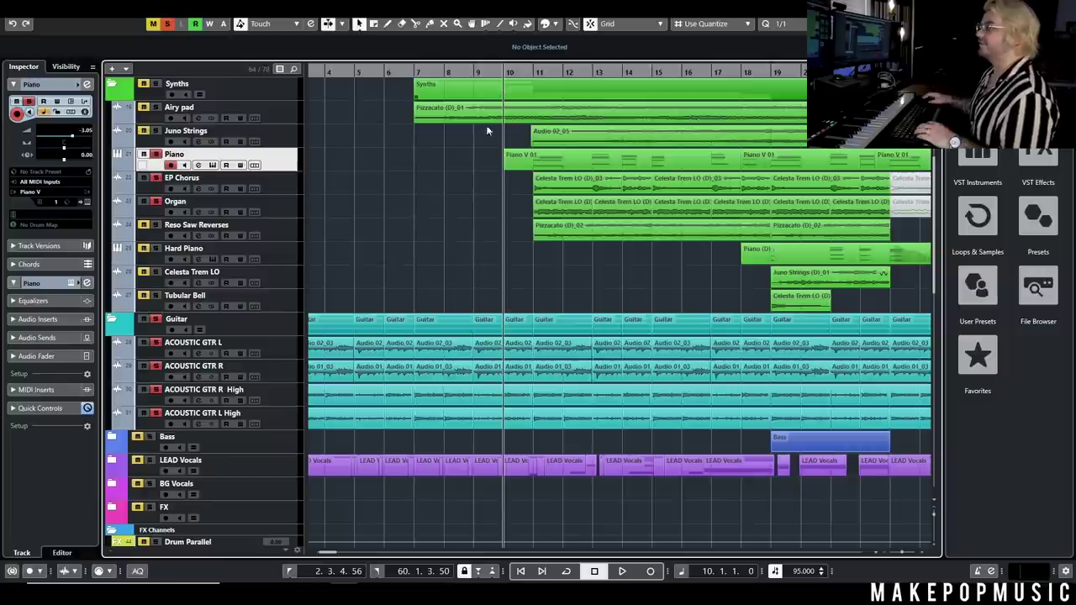
scroll(506, 143, down, 10)
scroll(513, 181, left, 1)
scroll(530, 158, up, 10)
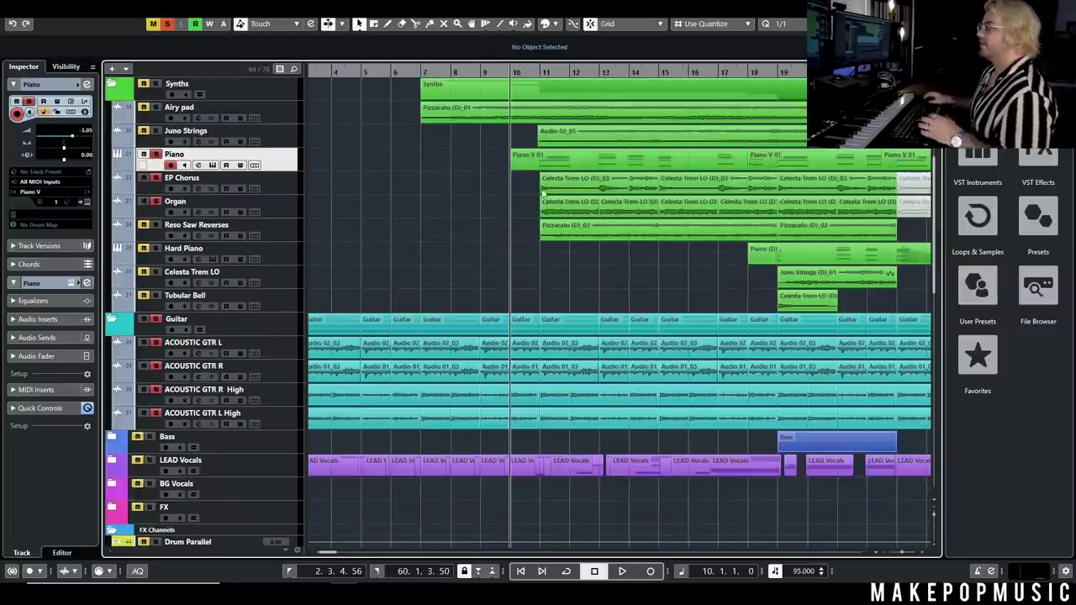
click(537, 71)
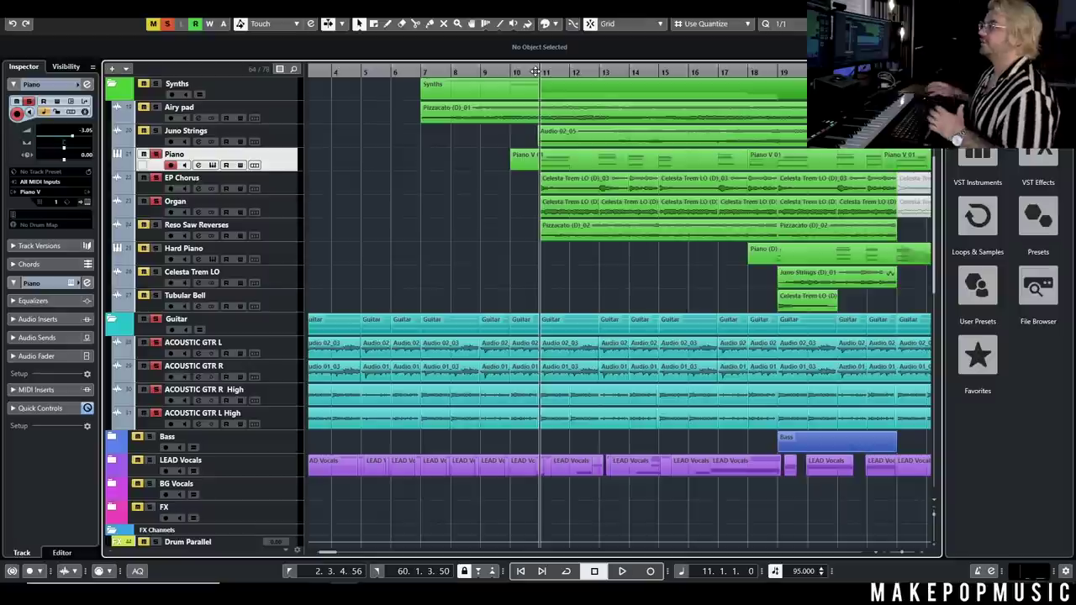
key(space)
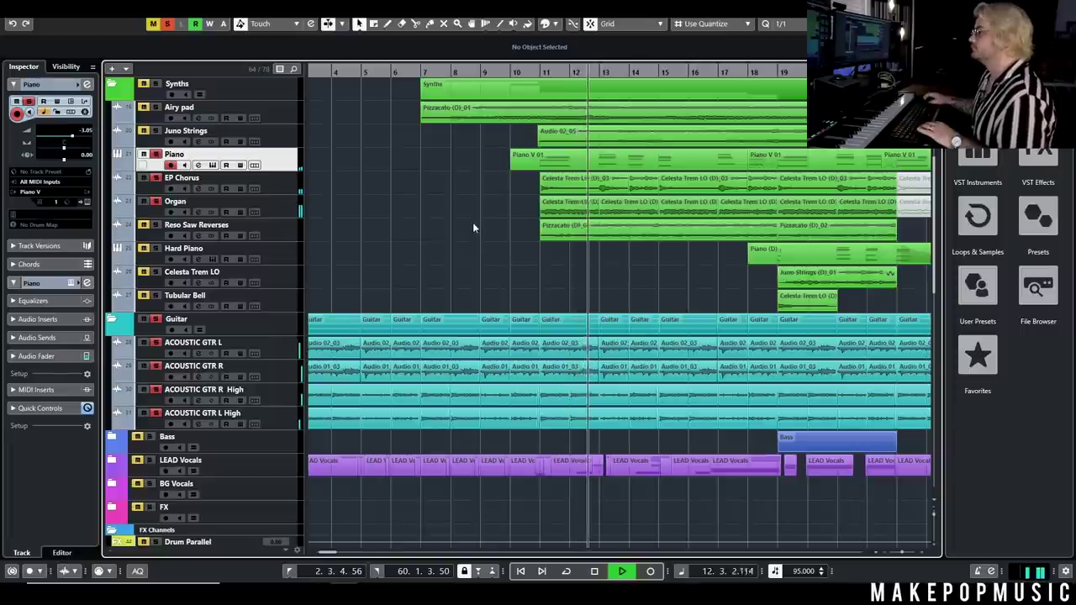
key(space)
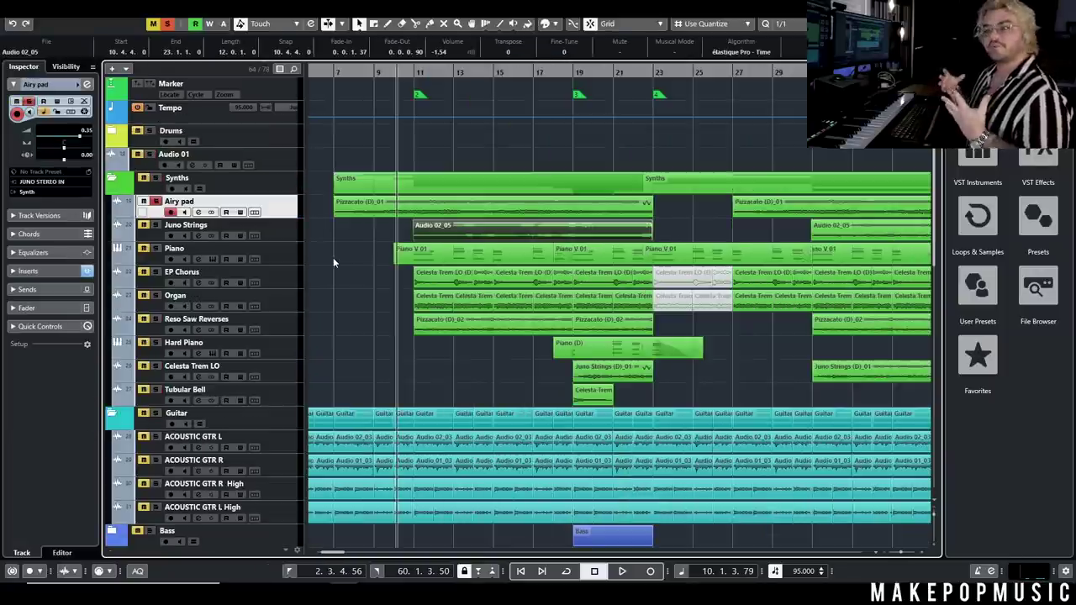
Solo the Airy pad track alone and audition it from bar 10.
key(g)
key(g)
key(g)
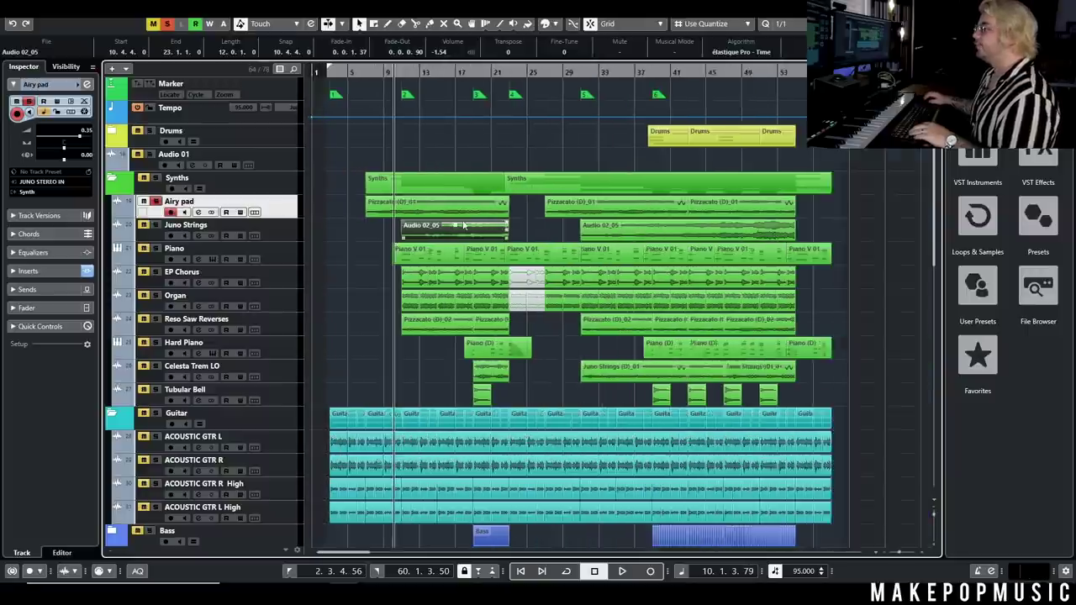
key(g)
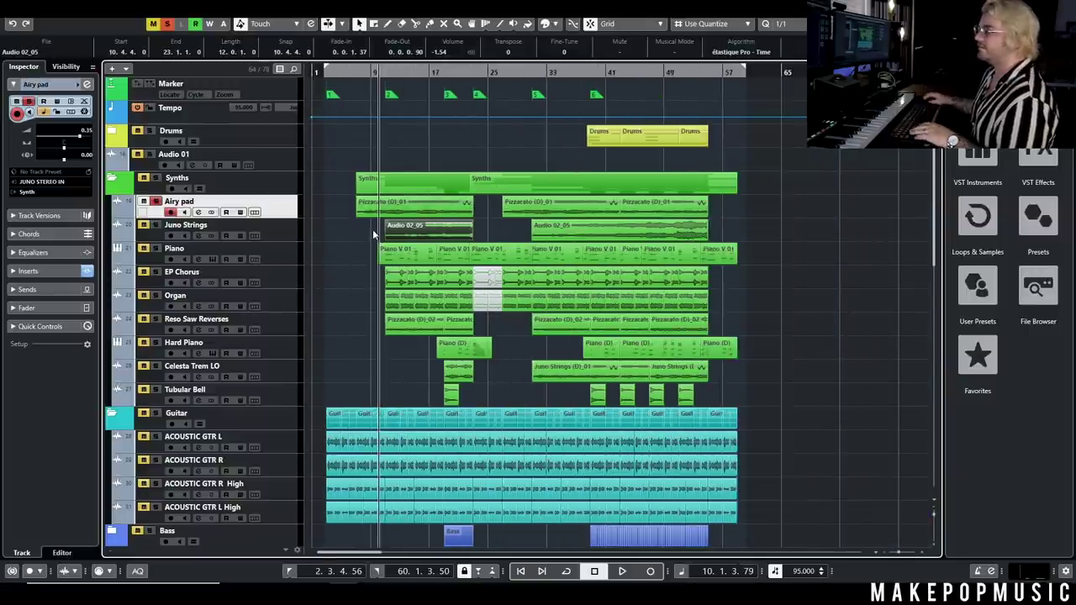
key(h)
key(h)
key(h)
key(h)
key(space)
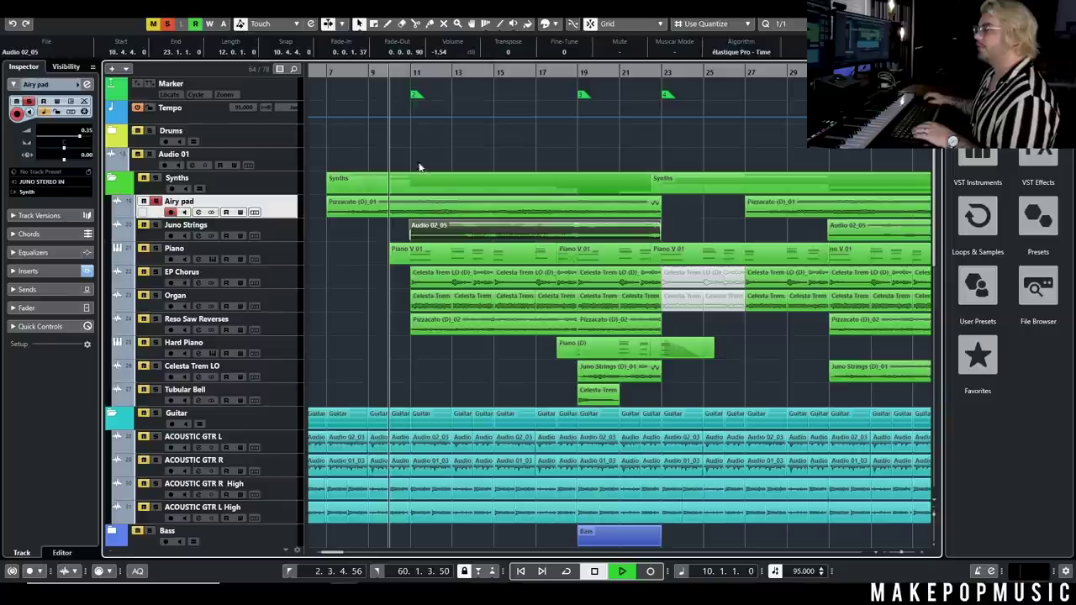
scroll(377, 228, left, 3)
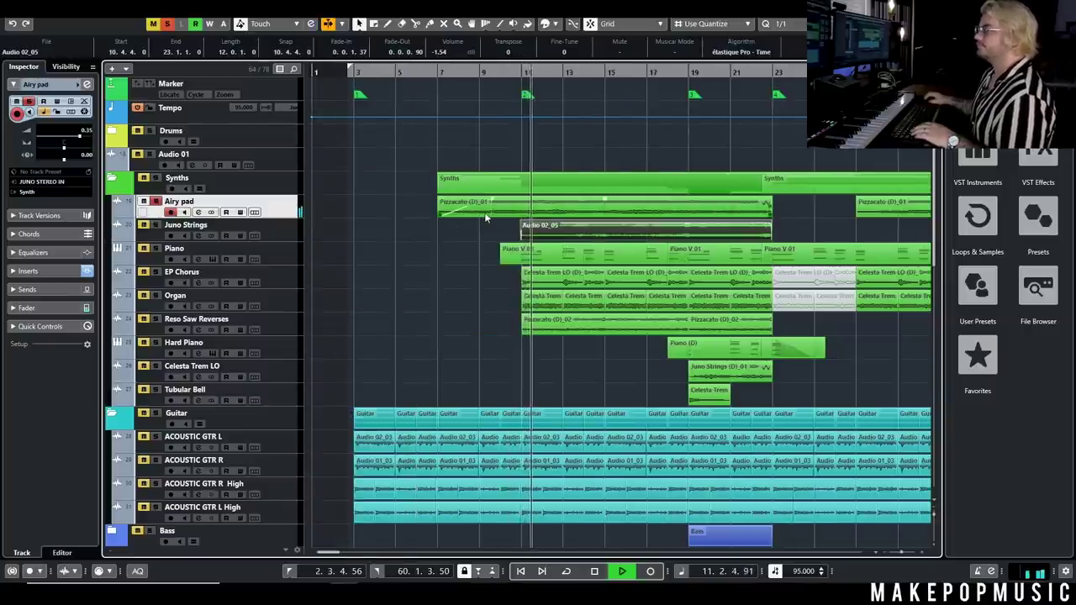
key(space)
Copy the Airy pad's first event two bars onward, and trim the copy's start to bar 11.
click(522, 215)
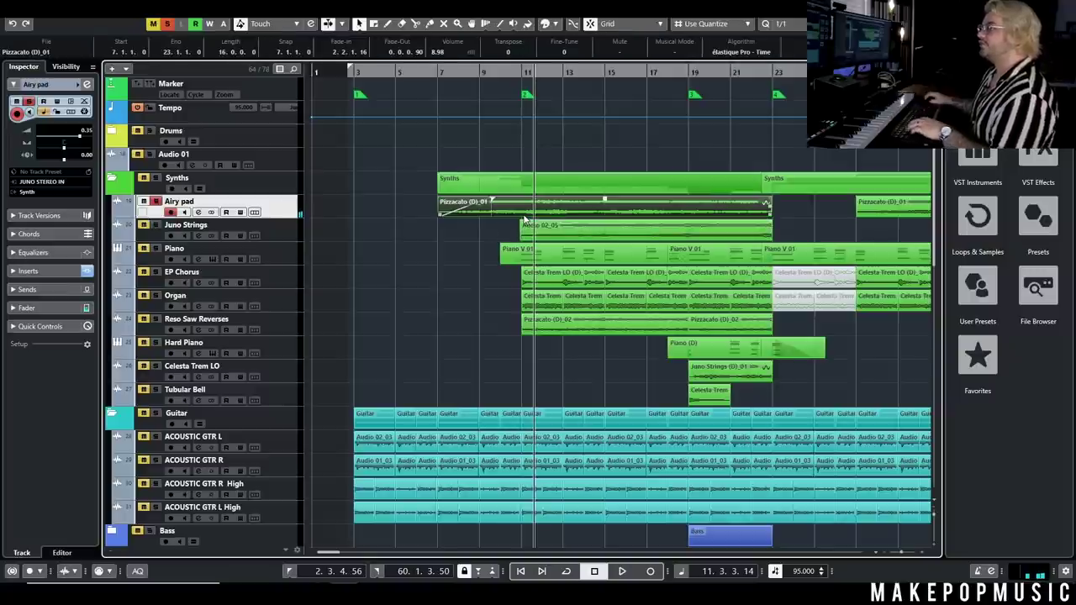
drag(579, 217, 621, 217)
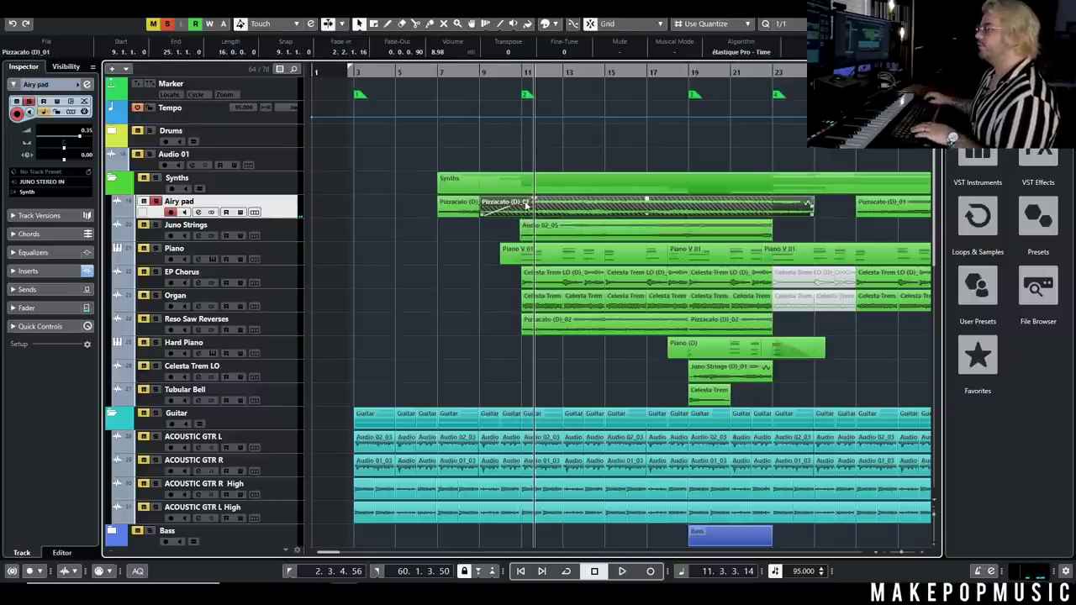
drag(481, 216, 529, 216)
Move the copied Airy pad event past the end of the song to bar 57.
key(g)
key(g)
key(g)
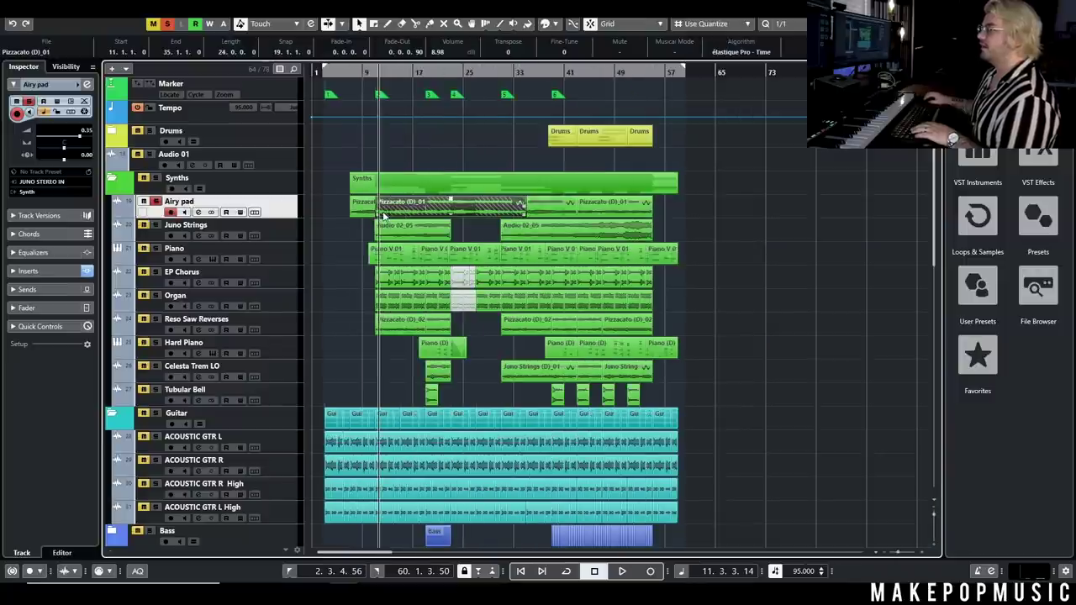
drag(375, 214, 663, 223)
key(g)
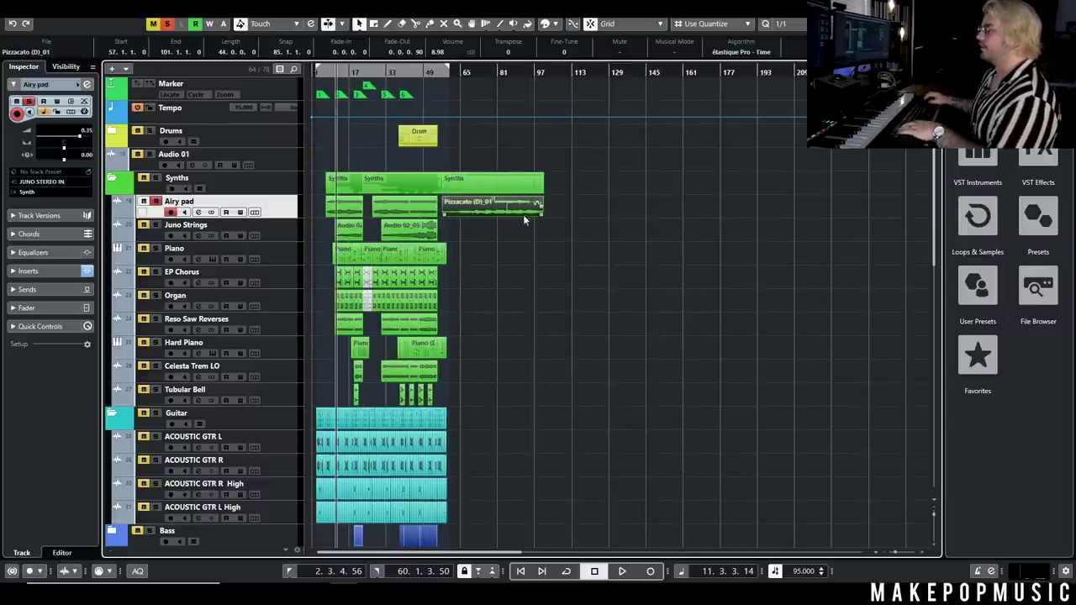
Shorten the copied Airy pad event to four bars and move it to the empty space near bar 3.
drag(540, 216, 445, 219)
key(h)
key(h)
key(h)
drag(746, 215, 336, 206)
Play the Airy pad copy from bar 4, and compare its sound with the FabFilter Pro-Q 3, Phaser and FabFilter Pro-R inserts bypassed and enabled.
click(339, 75)
key(space)
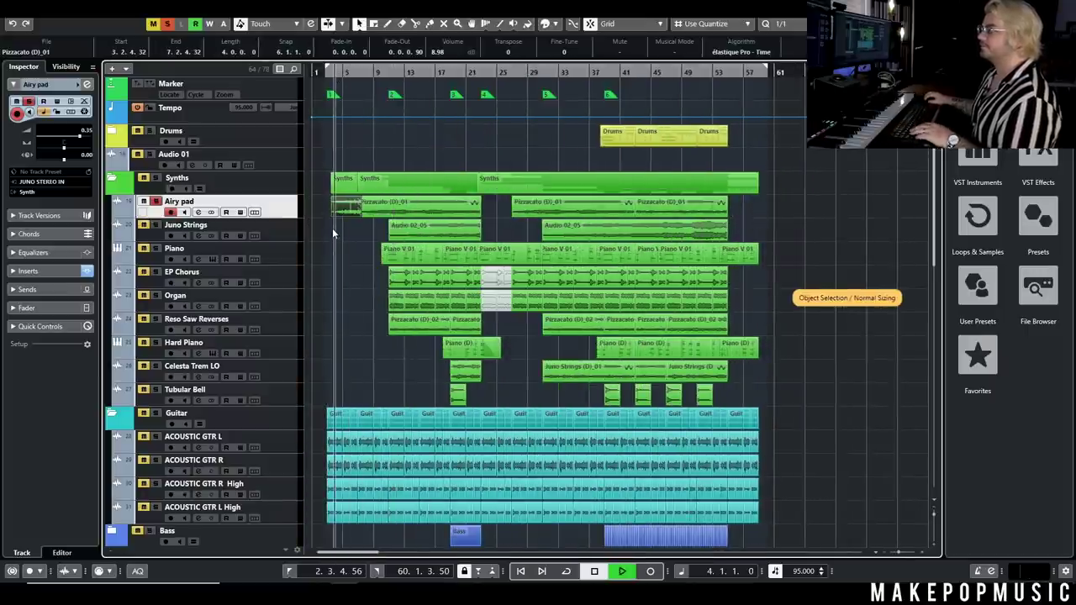
key(h)
key(h)
click(200, 213)
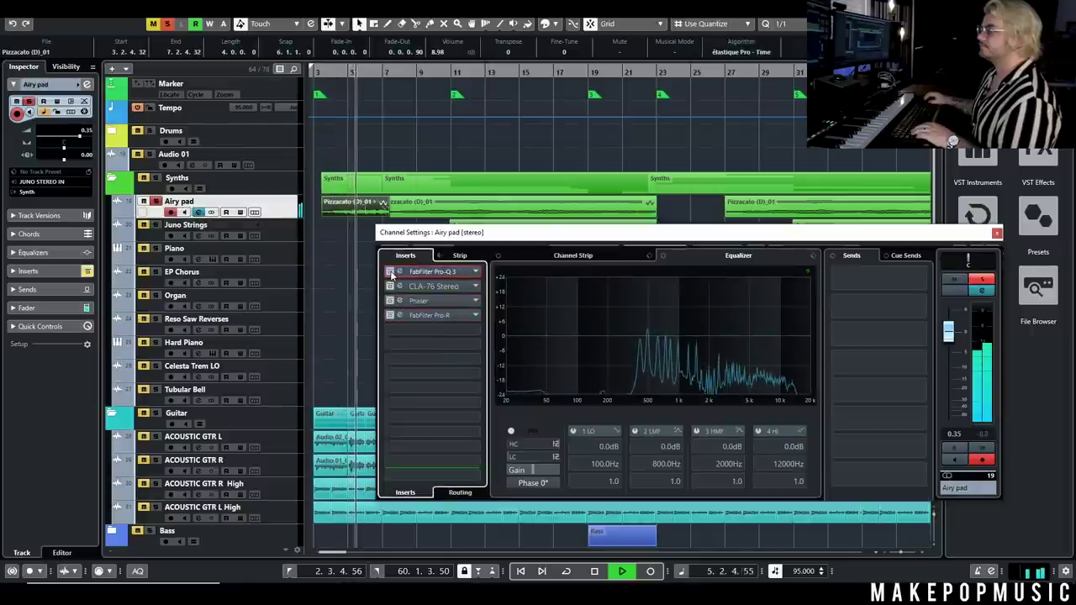
key(space)
drag(391, 272, 392, 316)
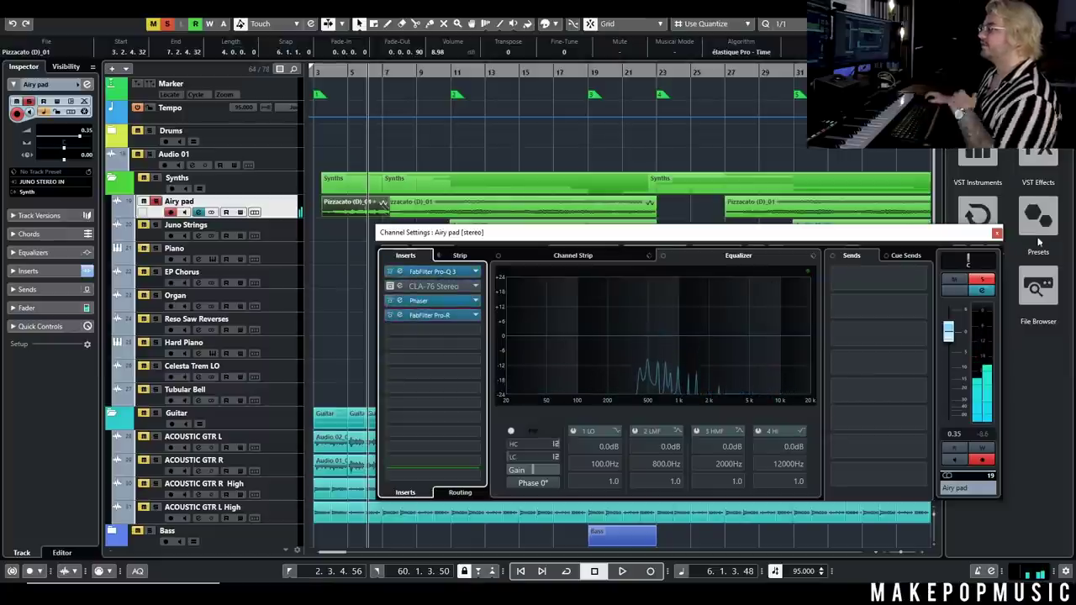
Close the Airy pad channel settings and delete the temporary four-bar event before bar 7.
click(996, 233)
click(384, 203)
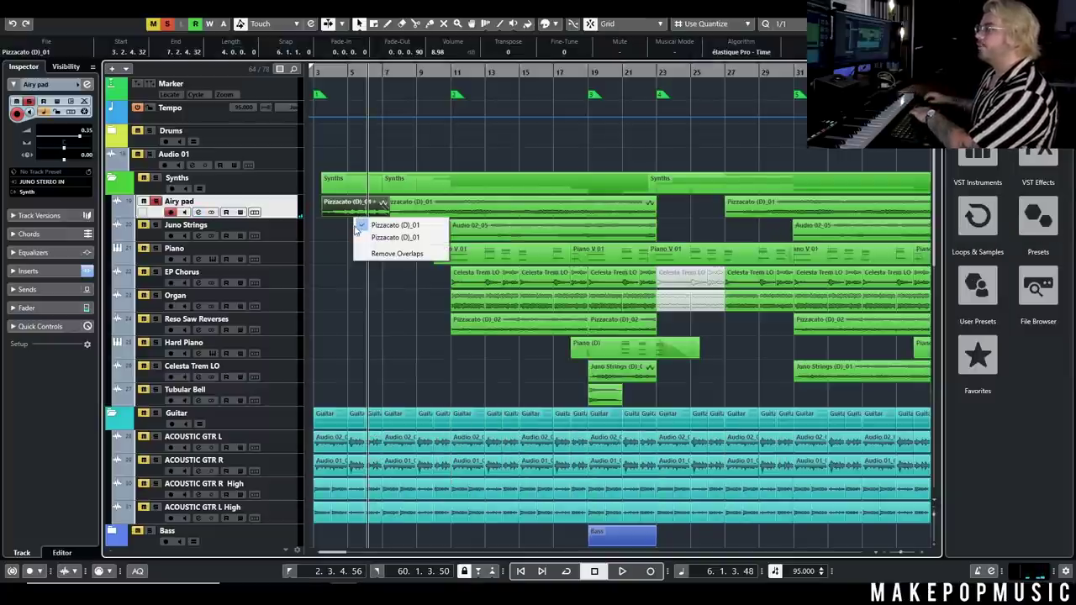
key(Delete)
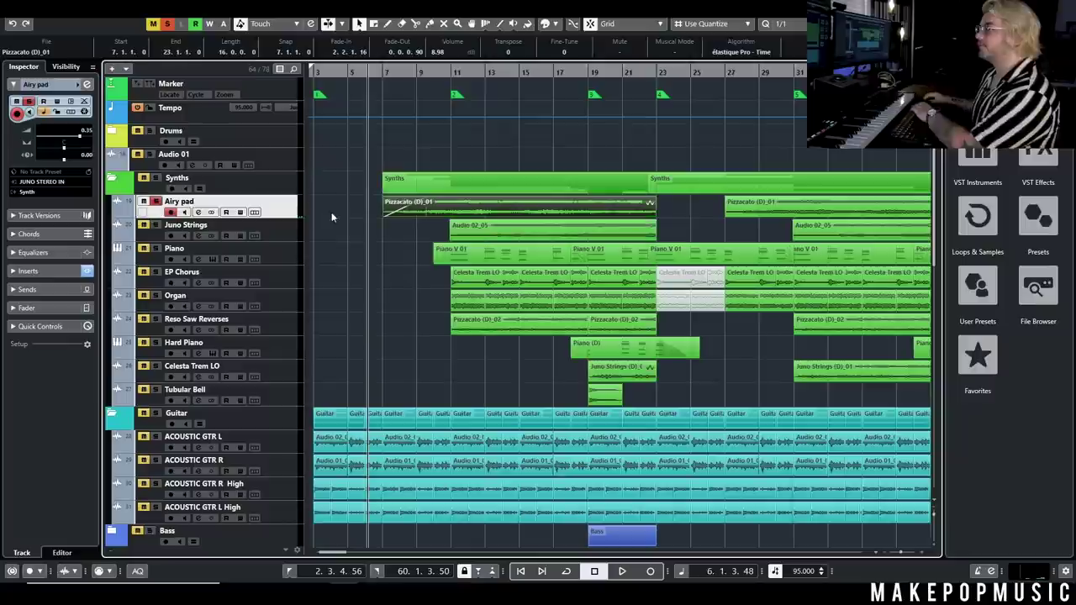
Examine the Airy pad's FabFilter Pro-Q 3 and Phaser inserts, and close the plug-in and channel windows.
click(200, 212)
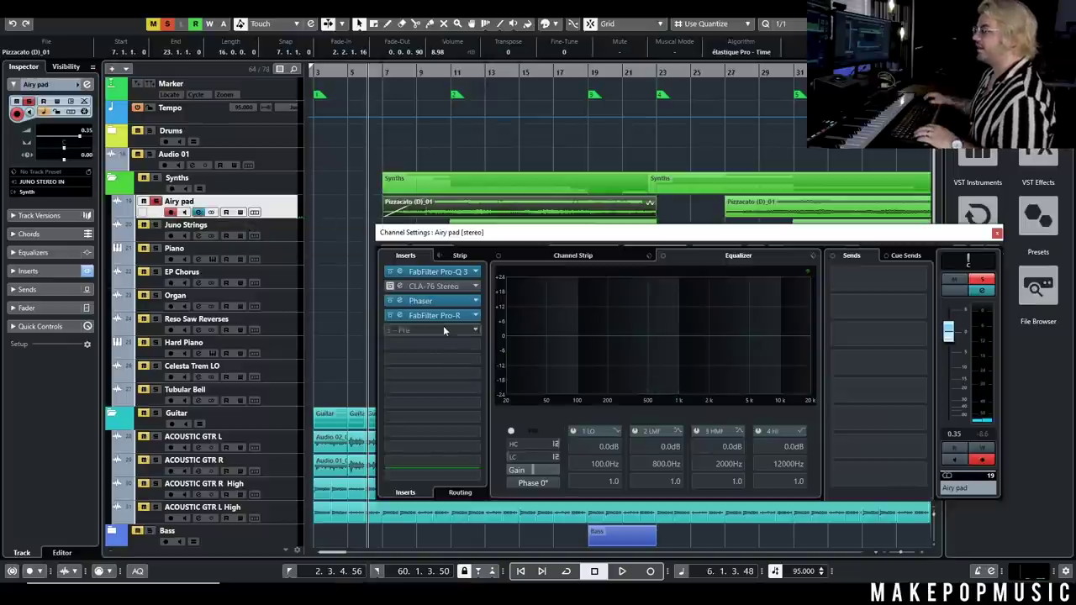
click(458, 273)
click(513, 230)
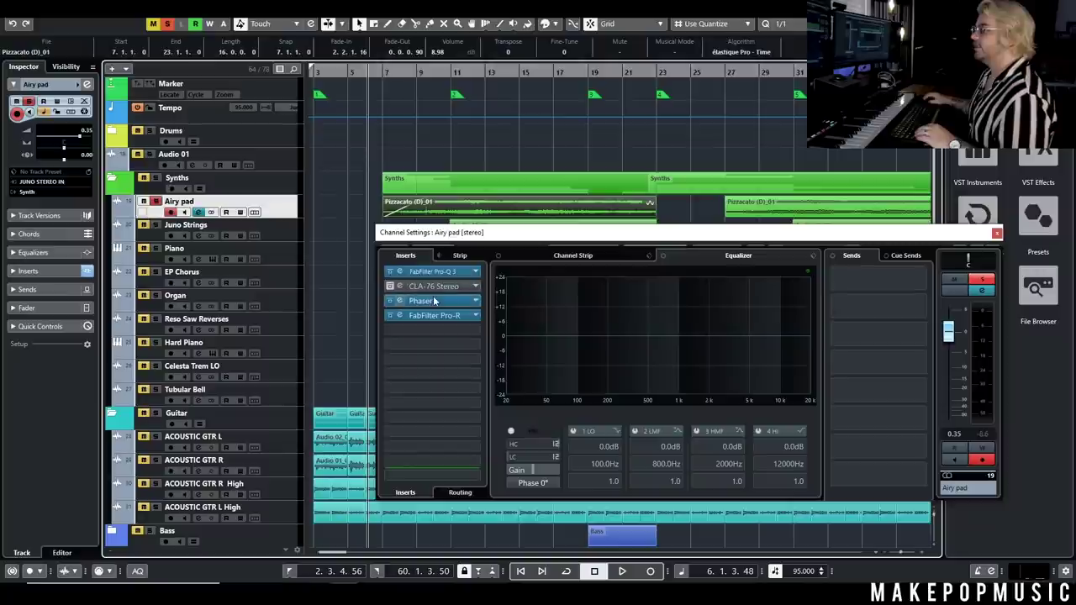
click(389, 300)
click(658, 203)
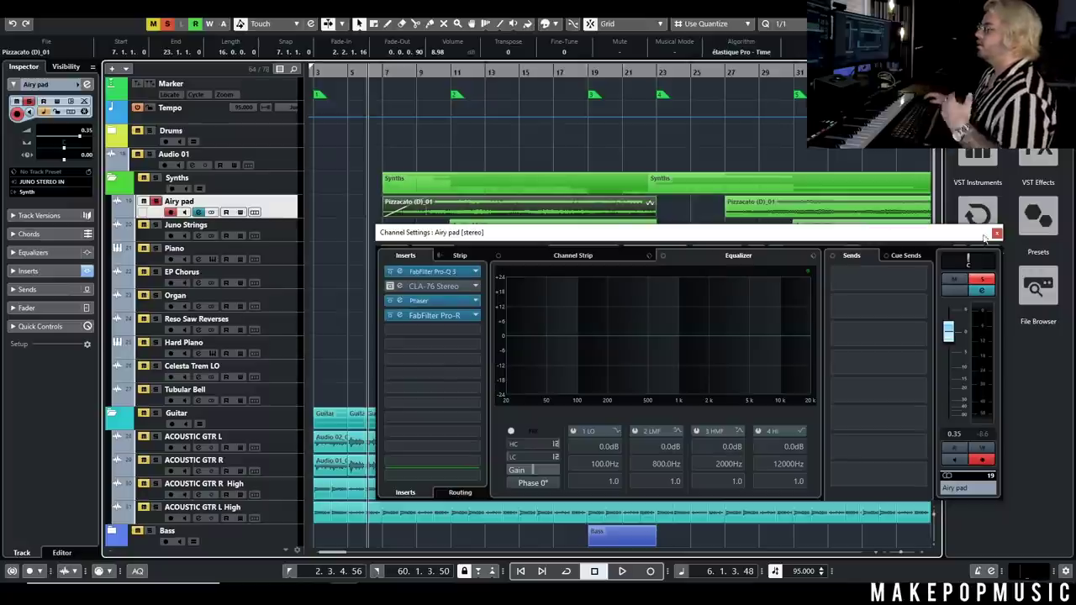
click(997, 233)
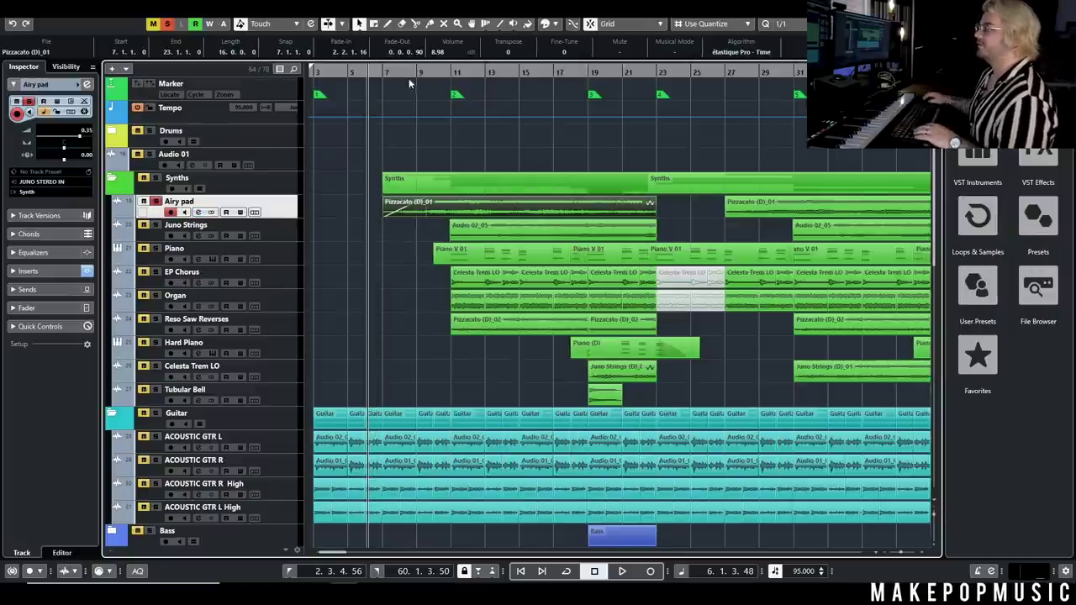
Play the soloed Airy pad from bar 11, and add Piano, EP Chorus and Organ to the solo.
drag(446, 71, 493, 96)
key(space)
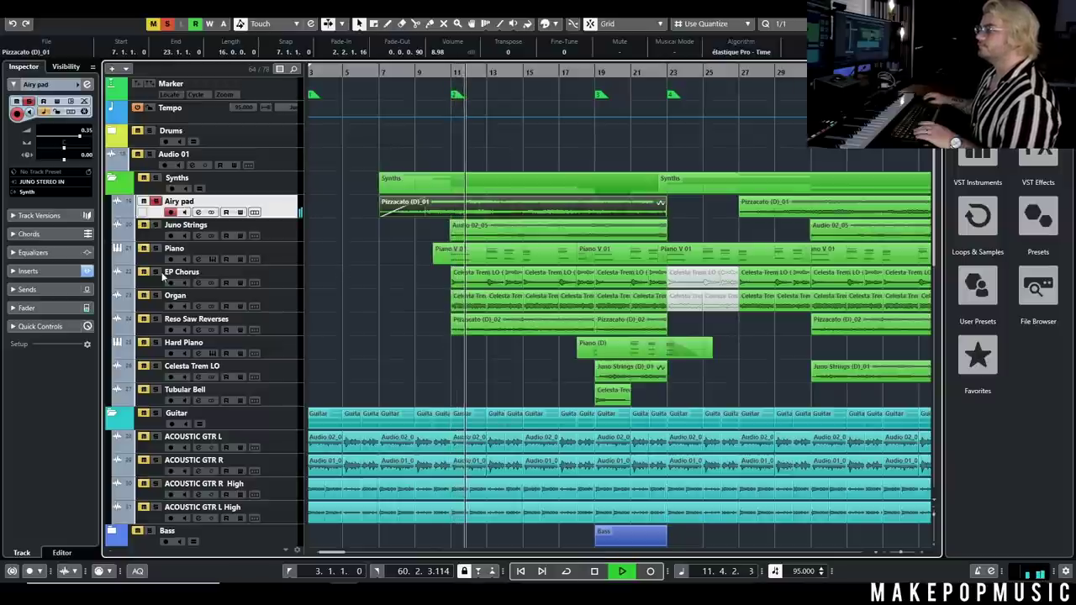
key(space)
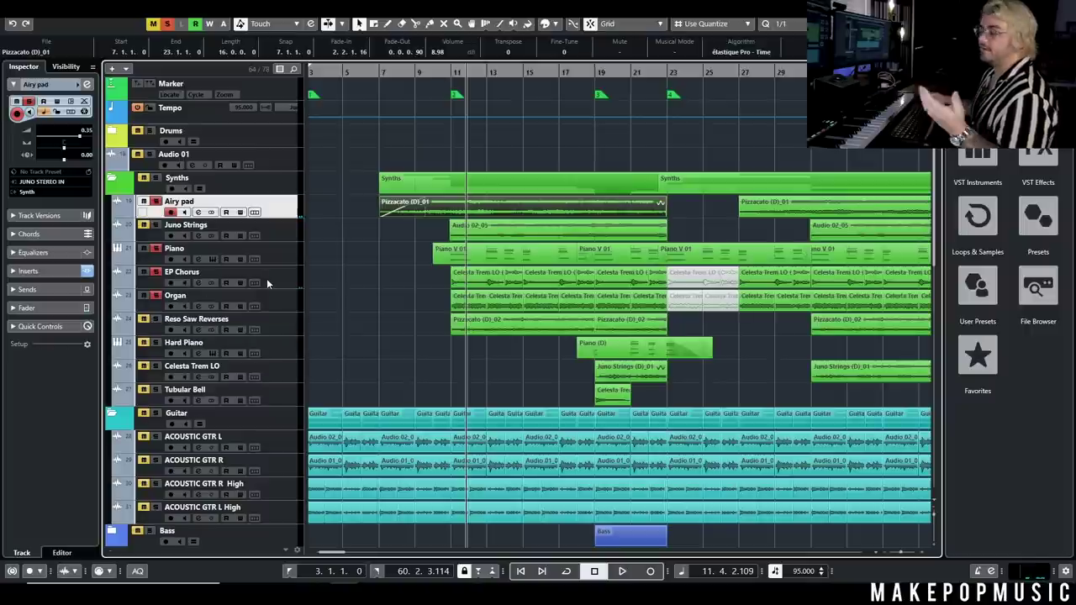
Audition the soloed Airy pad, Piano, EP Chorus and Organ together from bar 11.
click(281, 303)
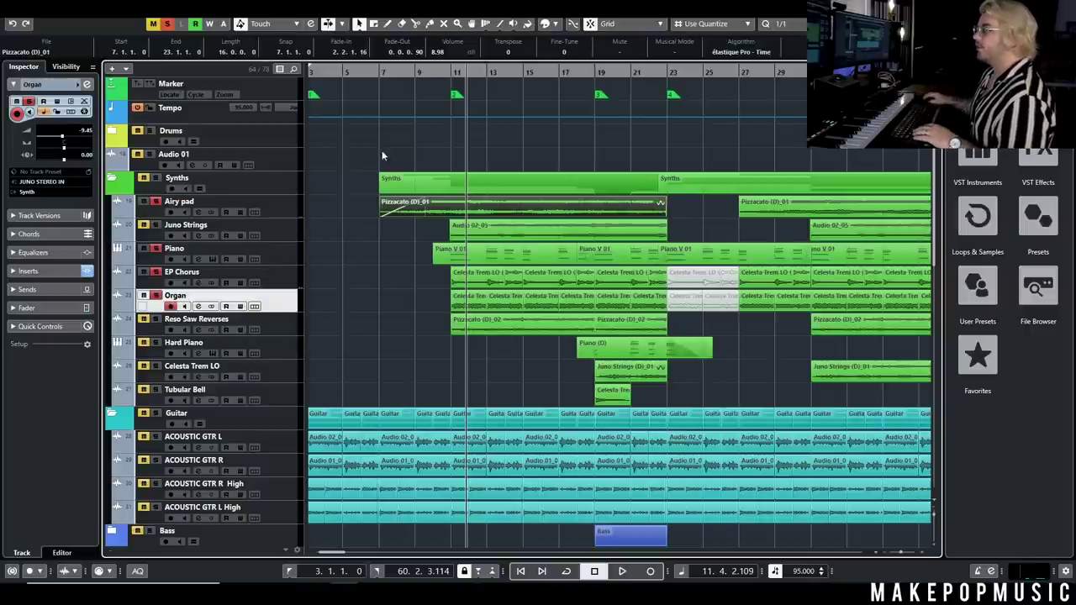
click(450, 72)
key(space)
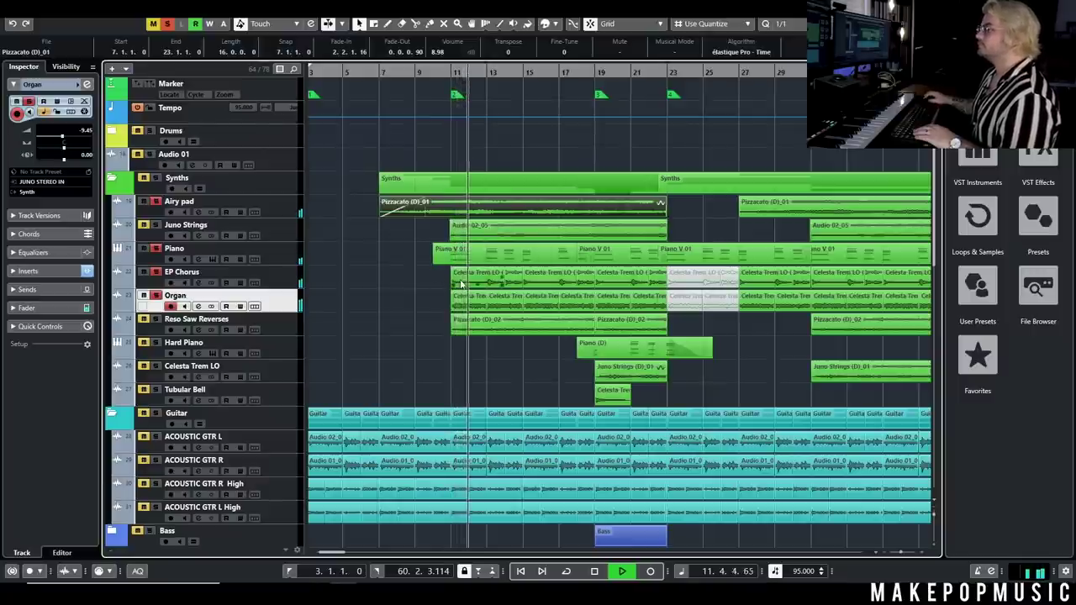
key(space)
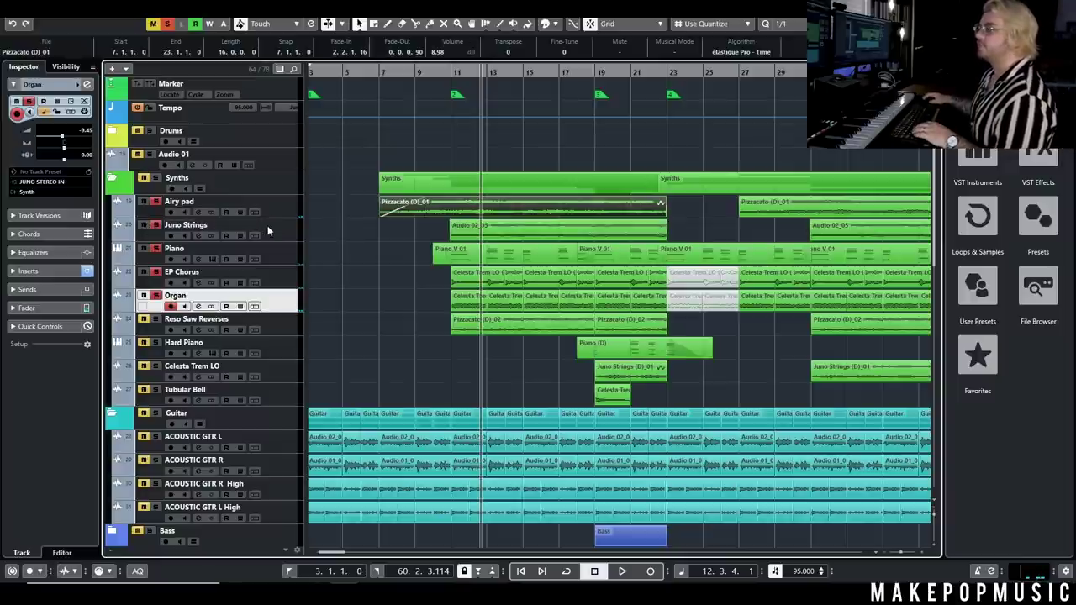
Solo Juno Strings alone, audition it from bar 11, and examine its second event toward the end of the song.
click(269, 231)
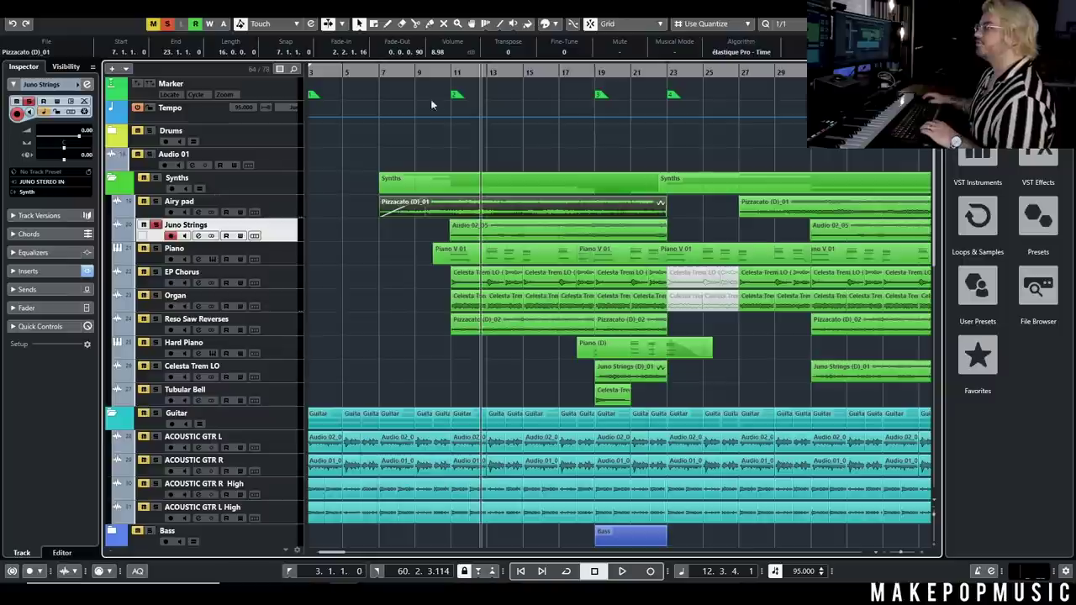
drag(450, 73, 452, 74)
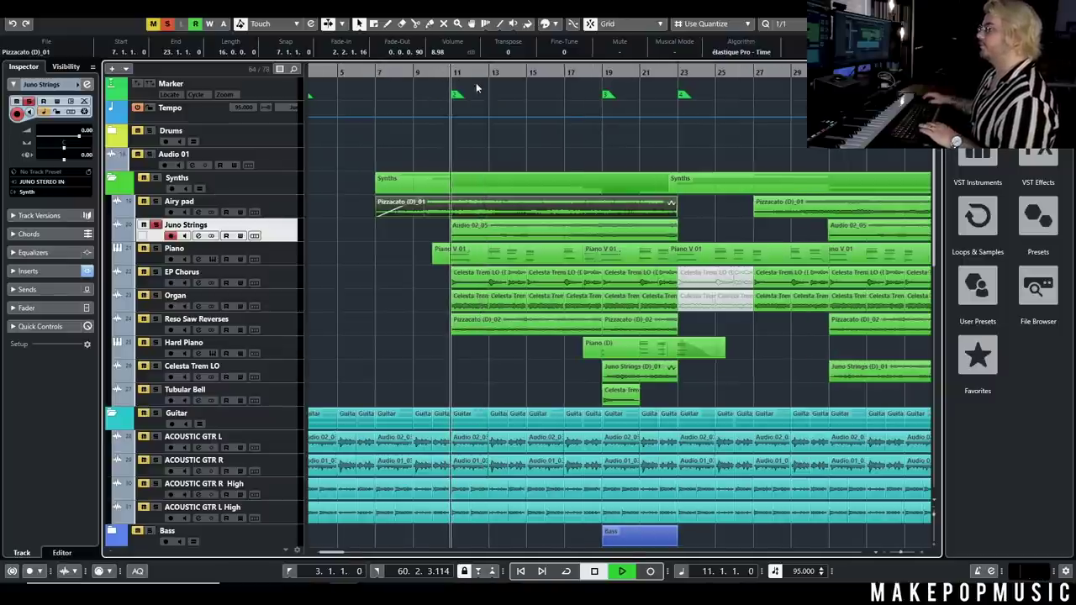
key(g)
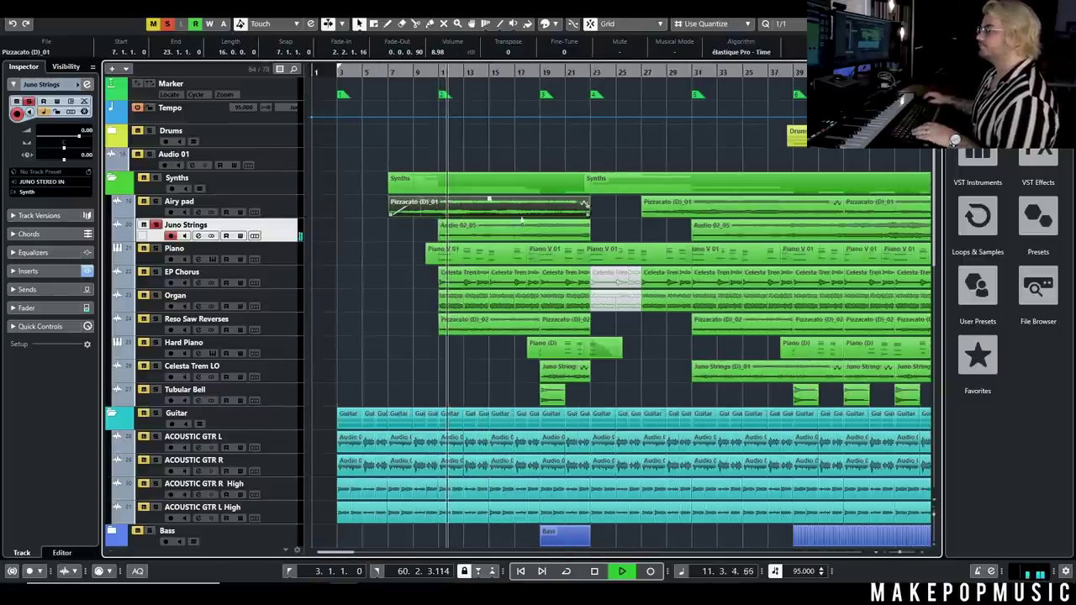
key(g)
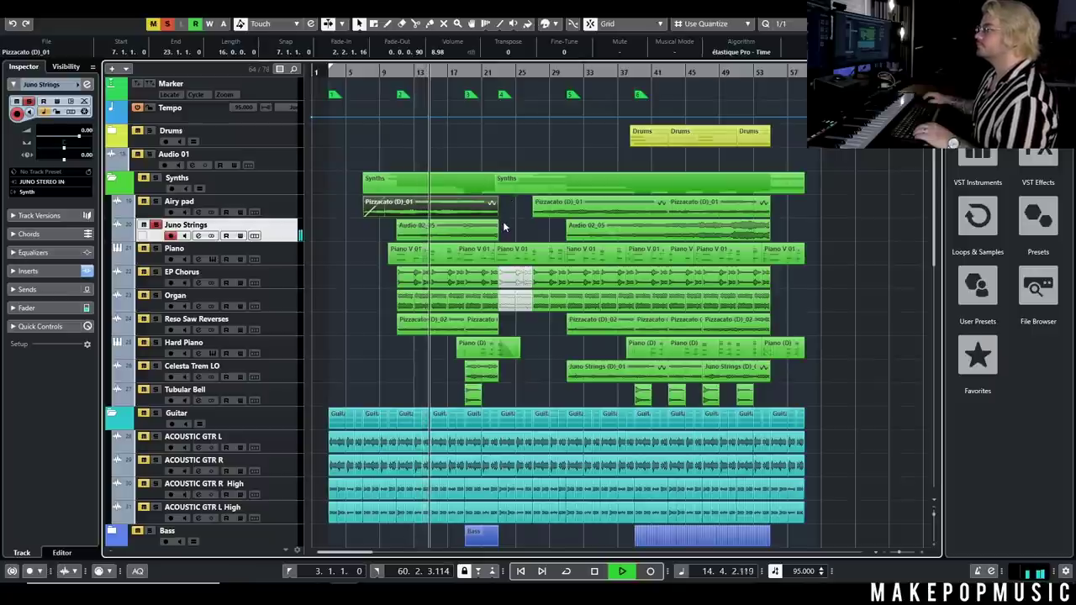
key(space)
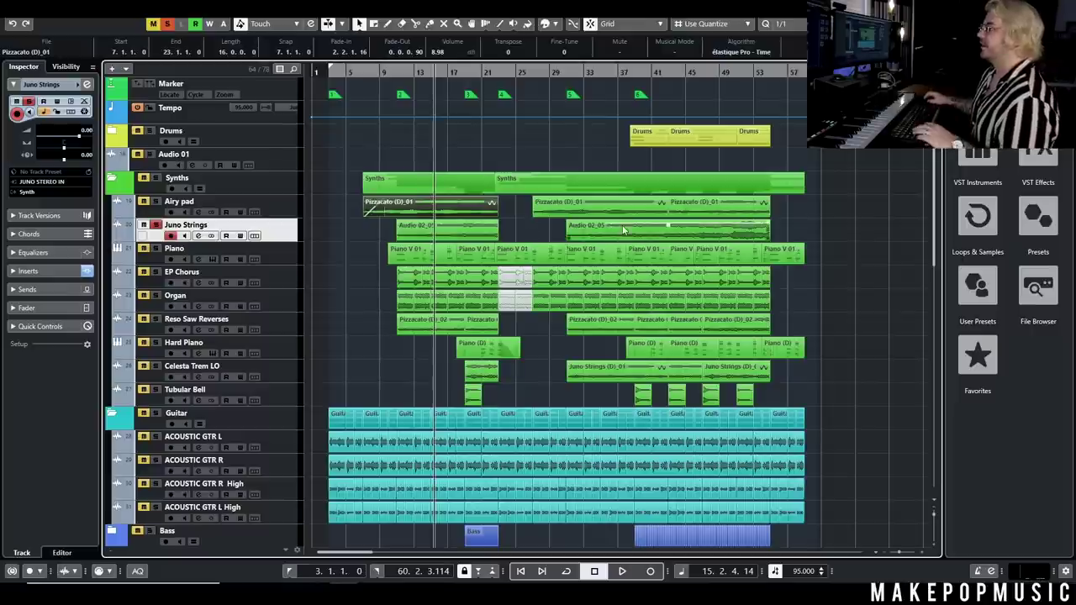
scroll(618, 226, up, 2)
scroll(618, 226, down, 2)
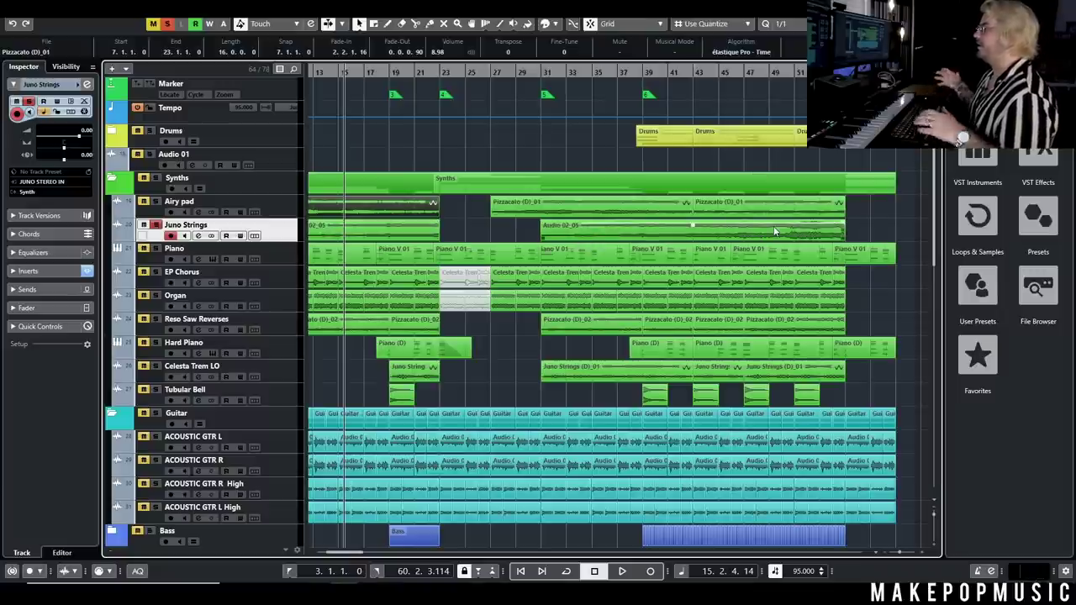
scroll(505, 234, down, 3)
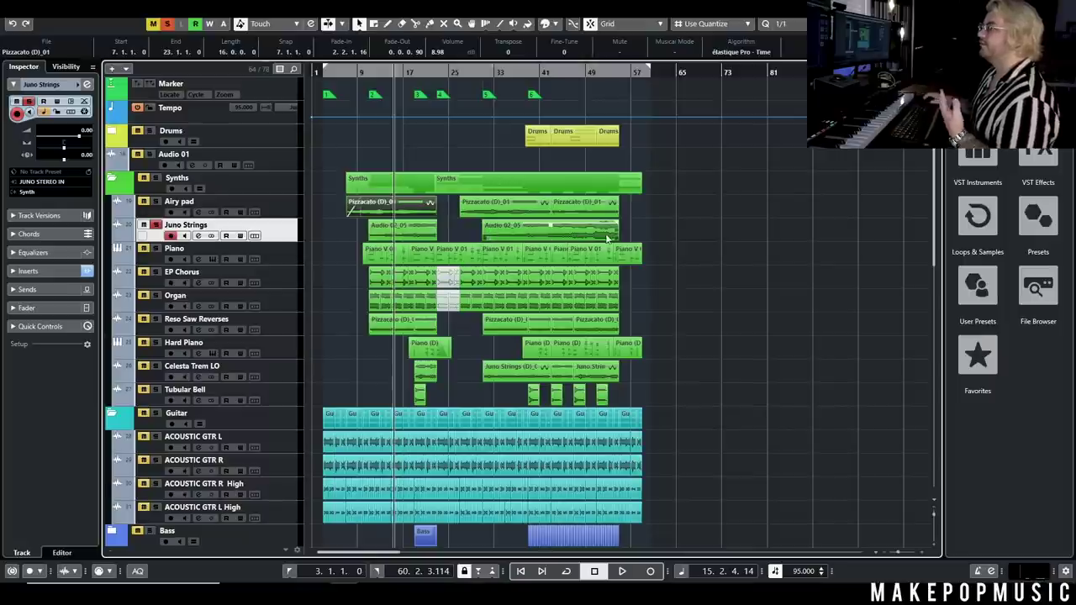
Clear the Juno Strings solo and examine its second event toward the end of the song.
click(155, 225)
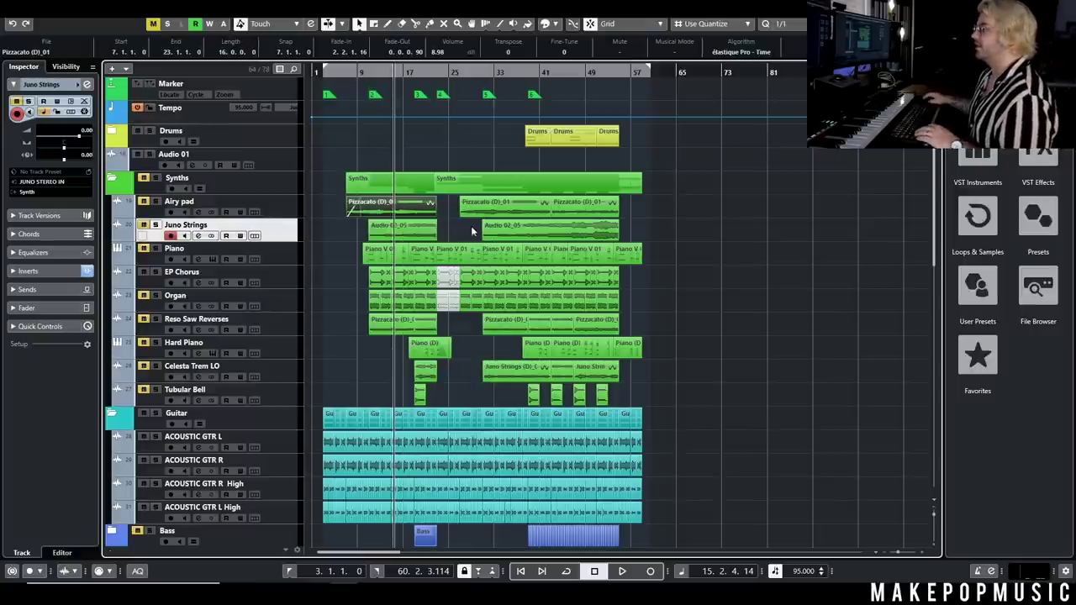
click(546, 229)
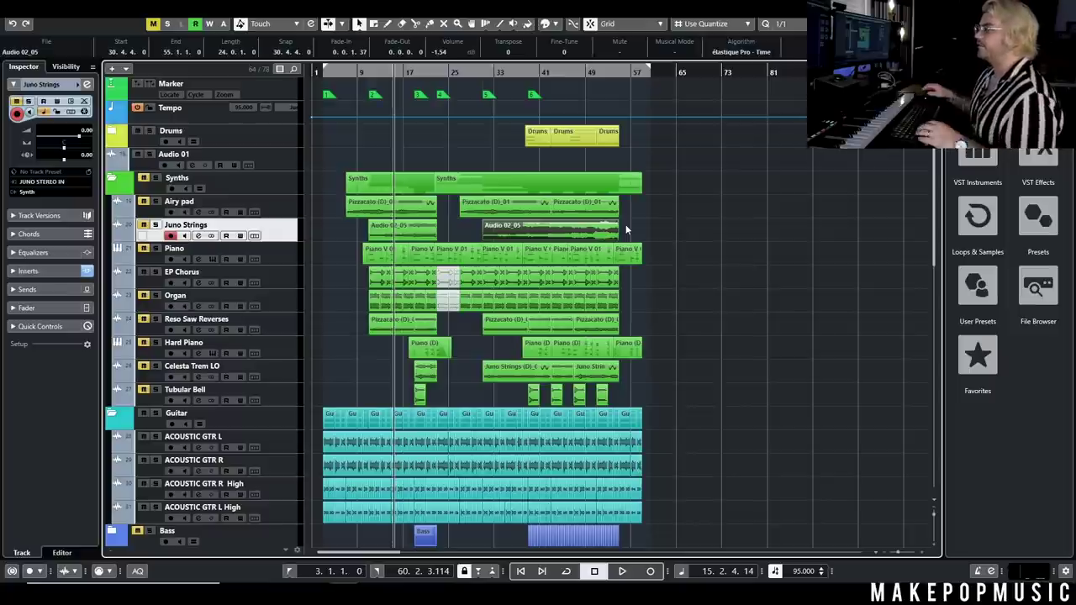
click(652, 237)
click(511, 234)
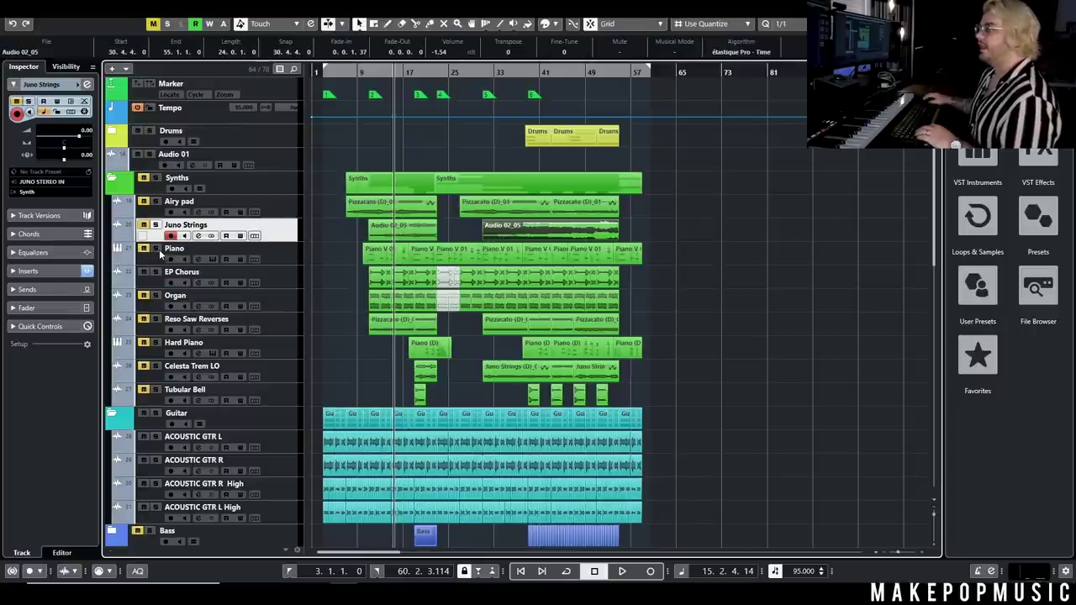
Solo Airy pad, Juno Strings, Piano, EP Chorus and Organ together, and select the Organ and Airy pad tracks.
click(155, 225)
click(155, 273)
click(156, 295)
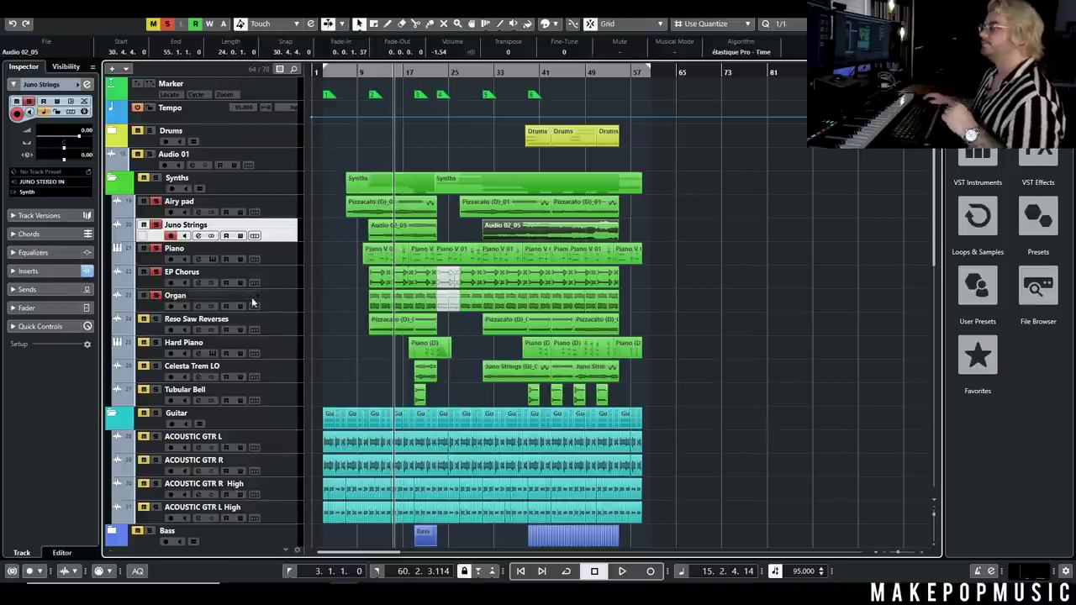
click(283, 303)
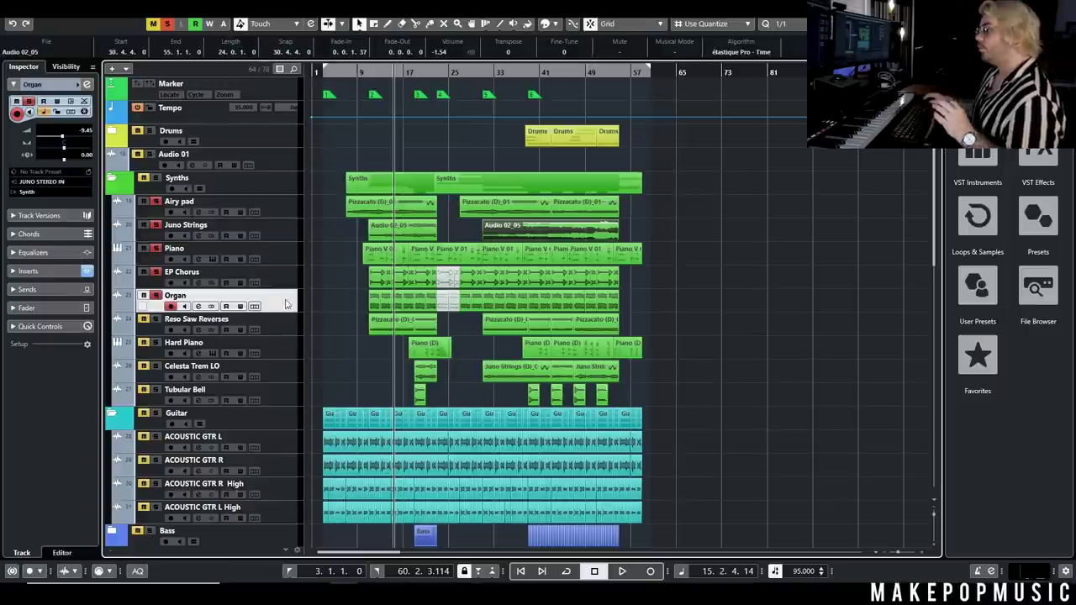
click(271, 210)
Solo Reso Saw Reverses alone, play it from bar 11, and open its channel settings.
scroll(343, 285, up, 2)
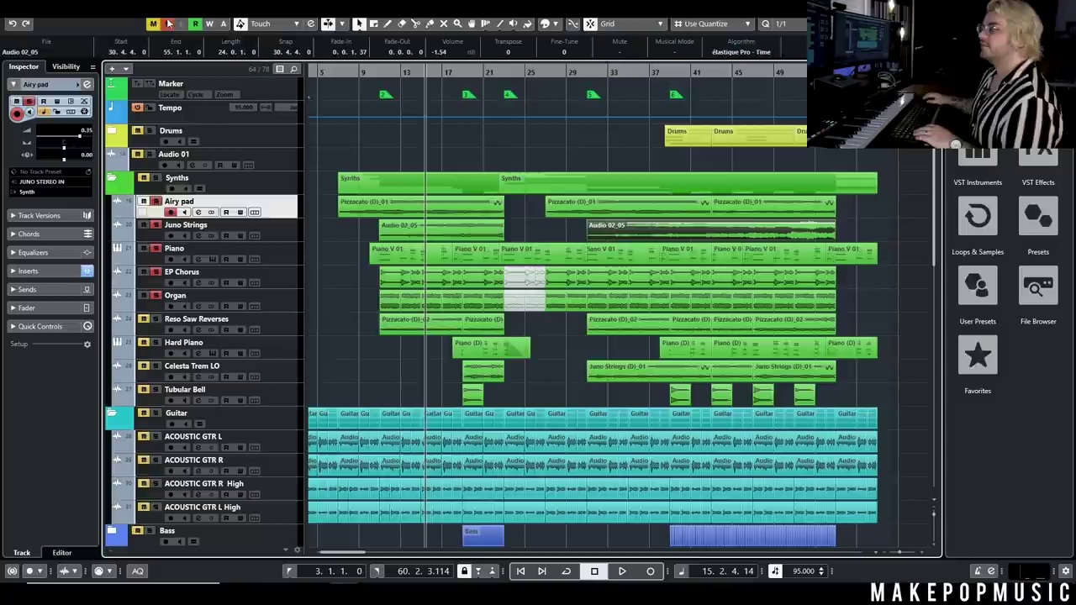
click(155, 319)
click(281, 326)
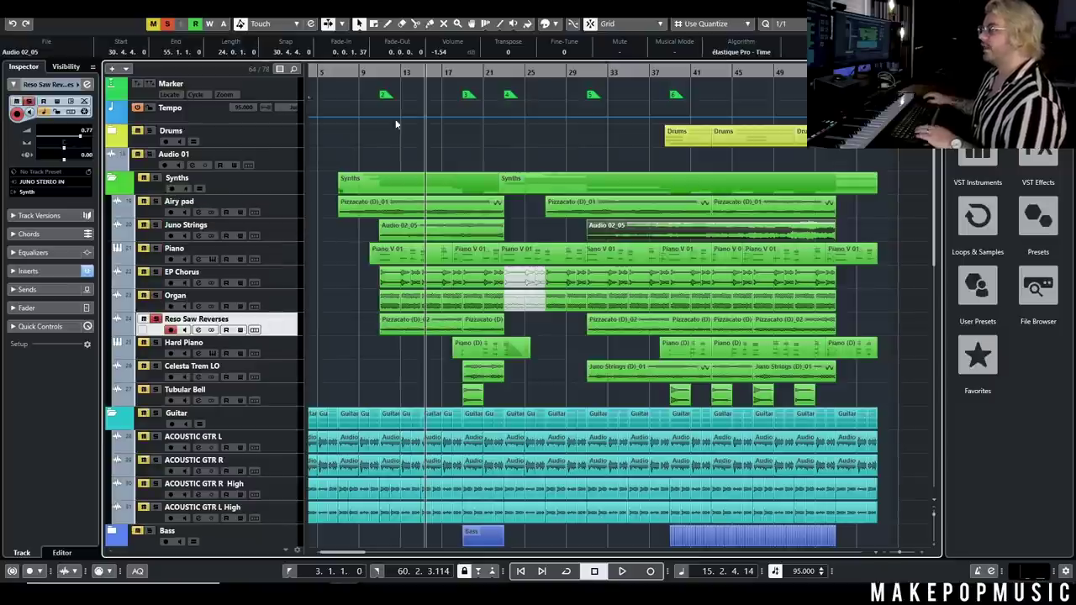
click(380, 72)
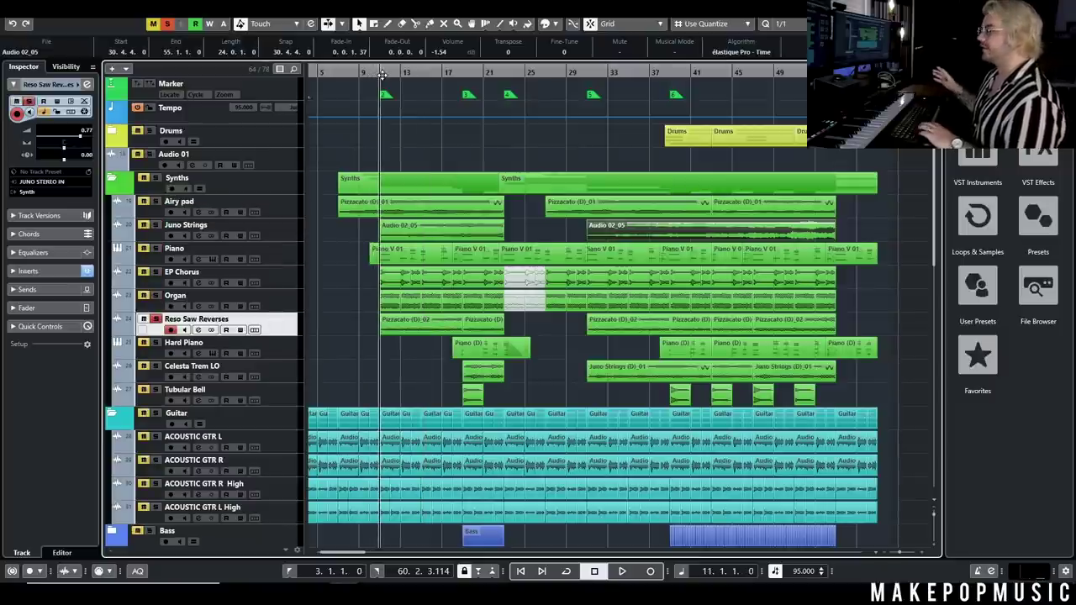
click(199, 331)
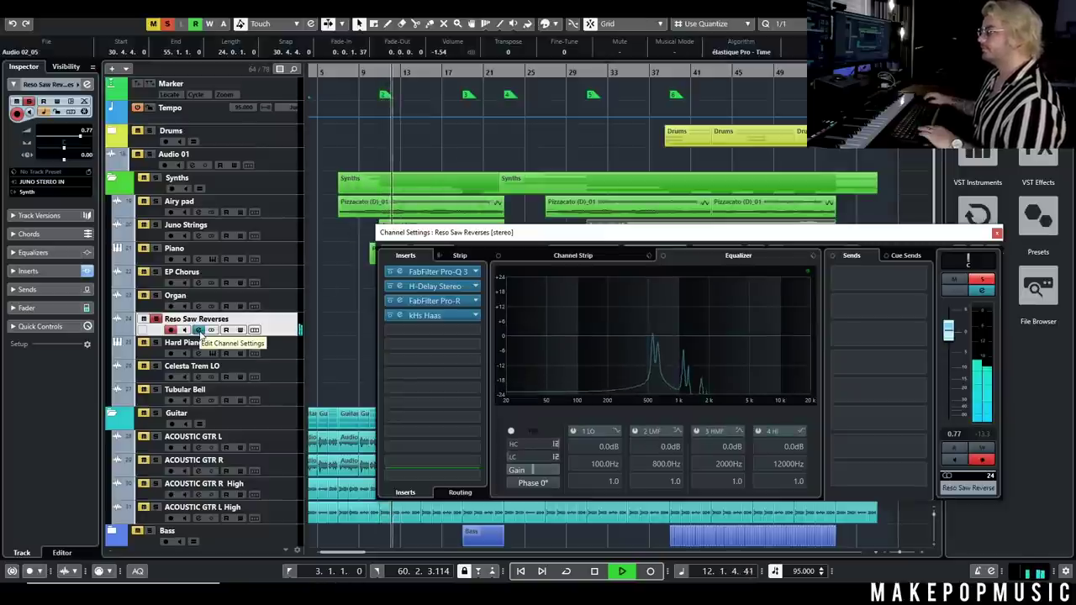
drag(449, 242, 567, 178)
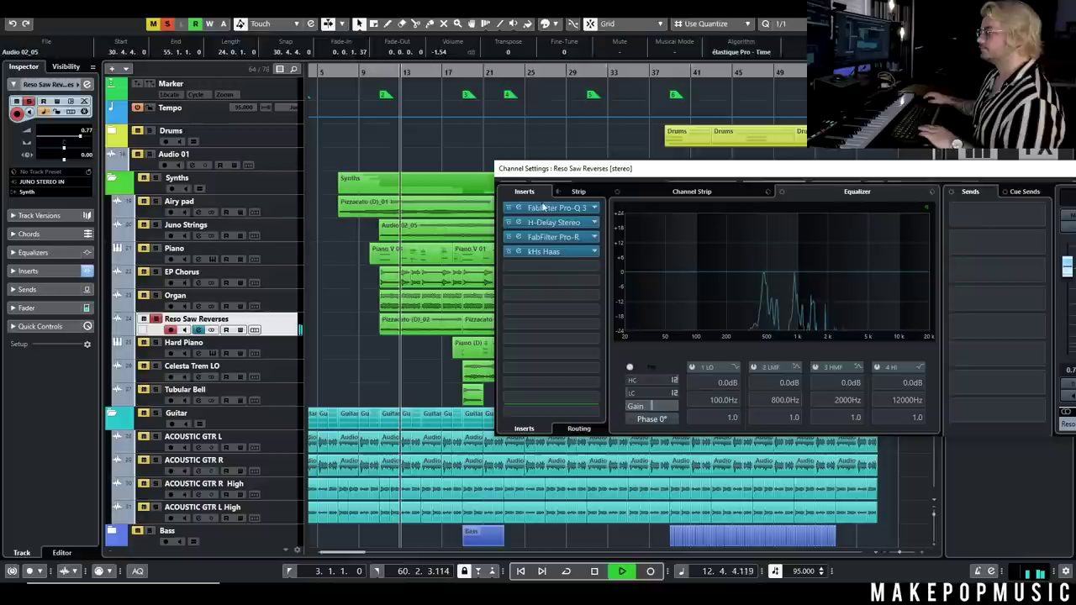
Bypass all four Reso Saw Reverses inserts and play the dry sound from bar 11.
key(space)
click(509, 251)
click(508, 236)
click(508, 222)
click(509, 208)
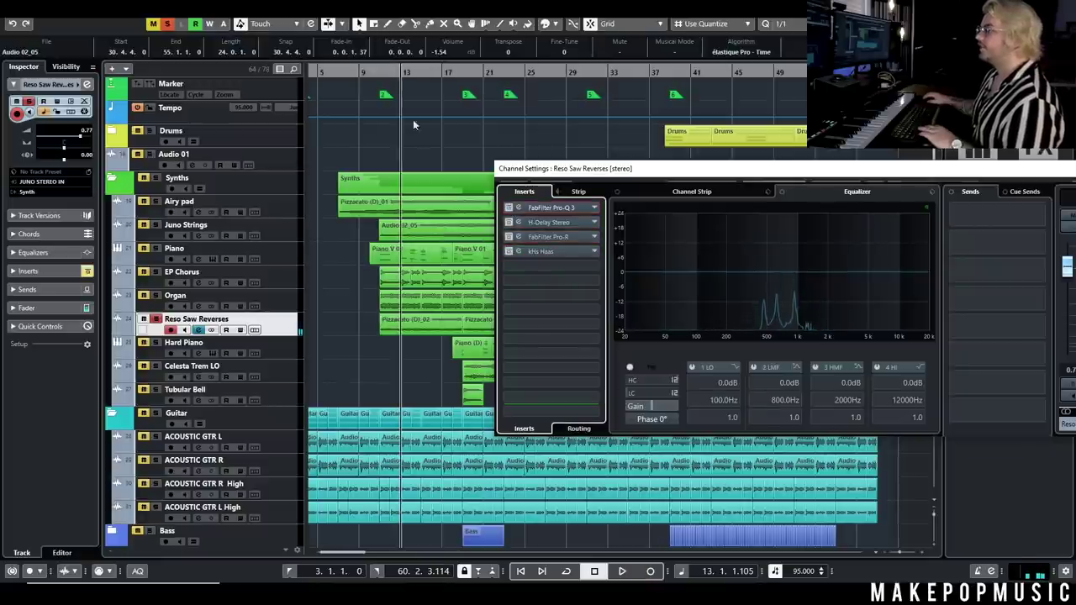
click(379, 81)
key(space)
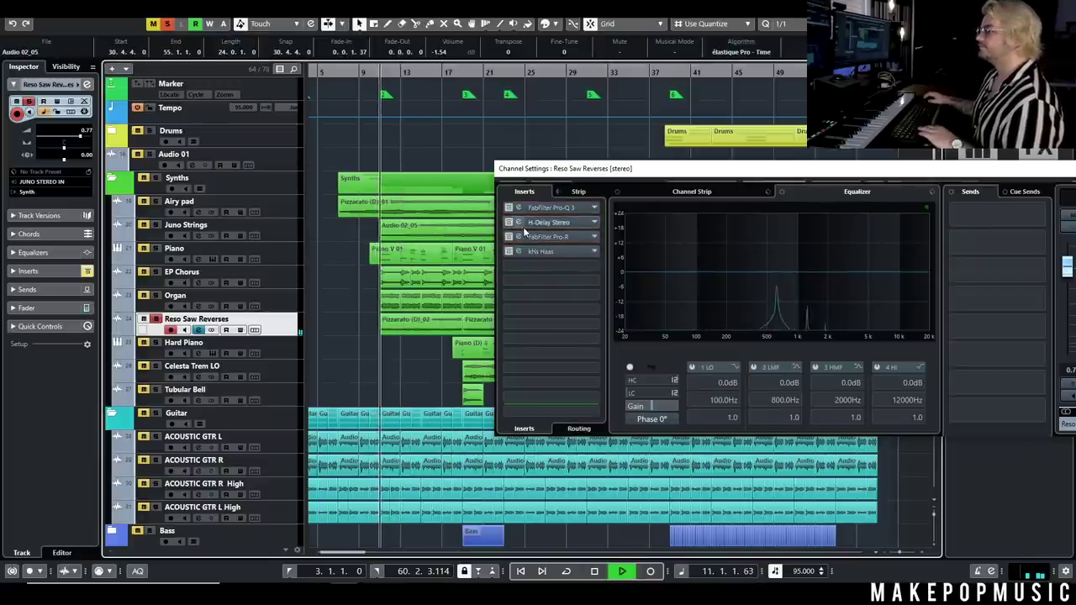
Reactivate and examine the FabFilter Pro-Q 3 and H-Delay Stereo inserts of Reso Saw Reverses, closing each plug-in window.
click(509, 207)
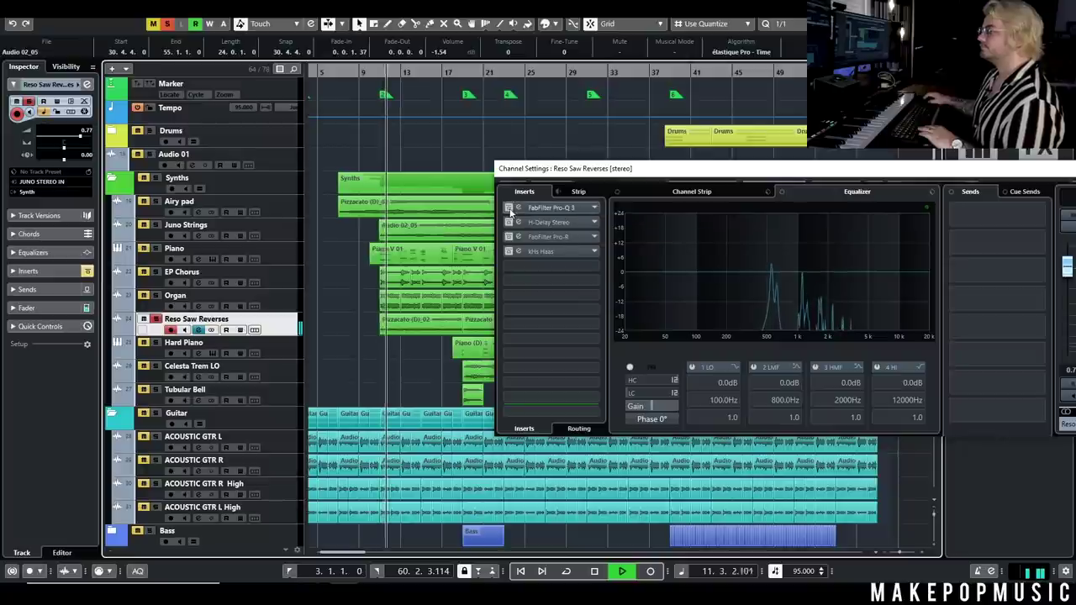
key(space)
click(565, 210)
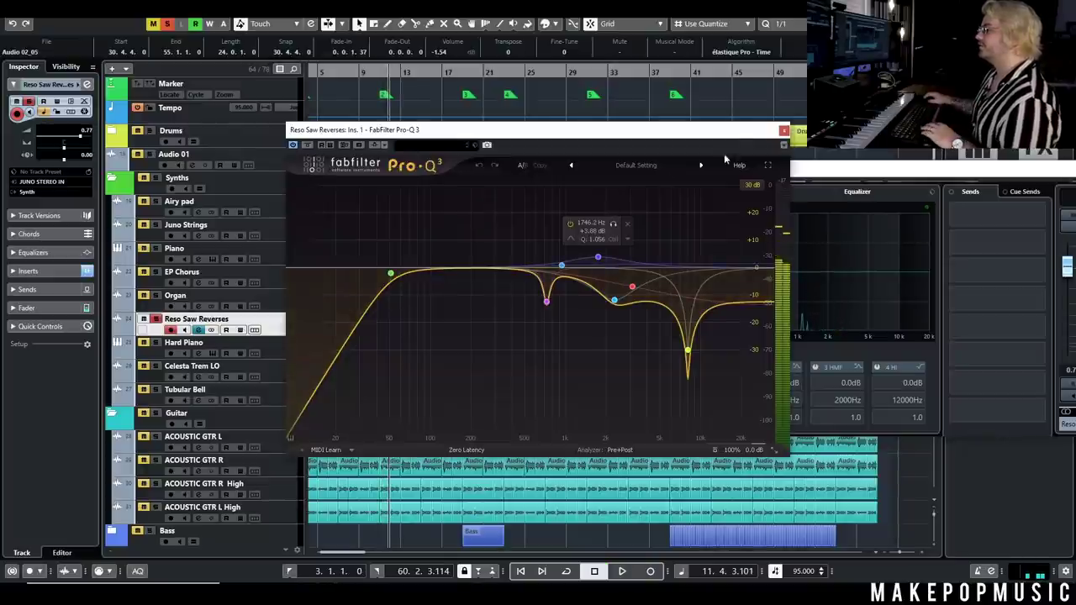
click(783, 130)
click(561, 223)
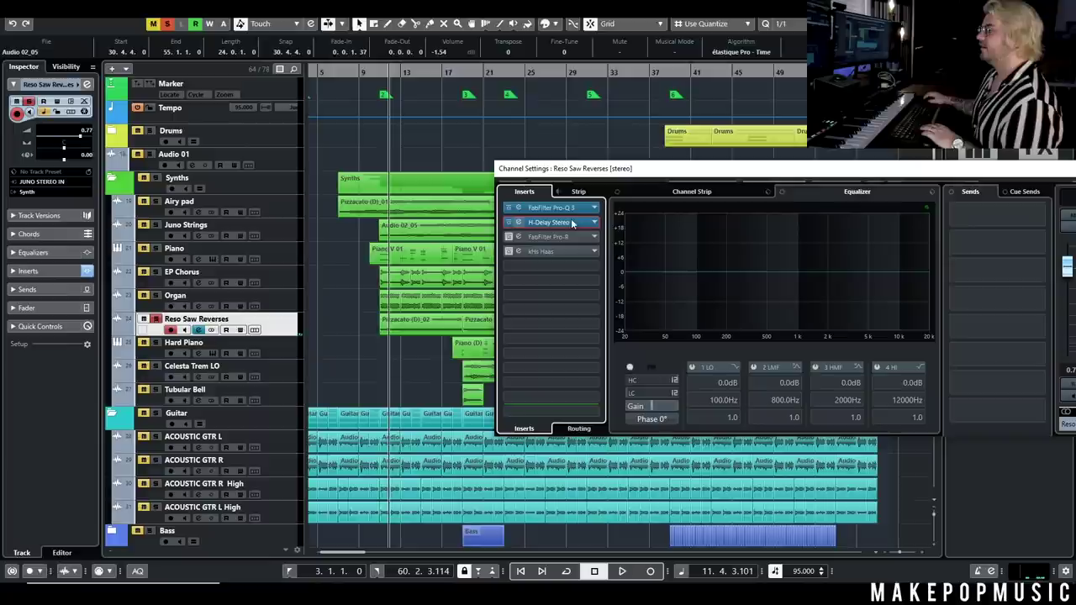
click(561, 223)
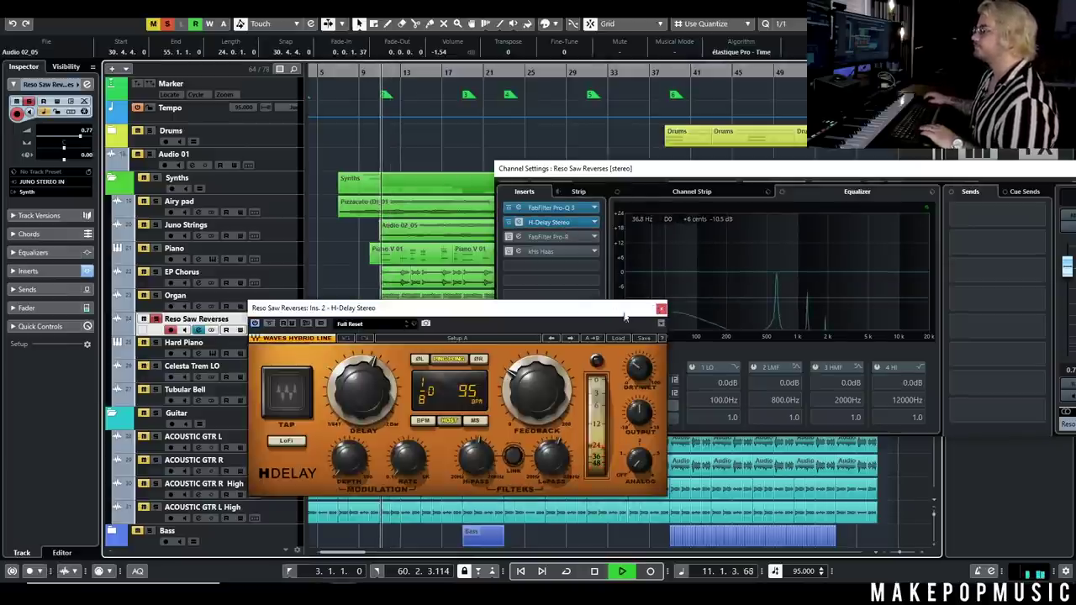
click(661, 309)
Reactivate FabFilter Pro-R on Reso Saw Reverses, and examine the Pro-R and kHs Haas plug-ins.
click(510, 238)
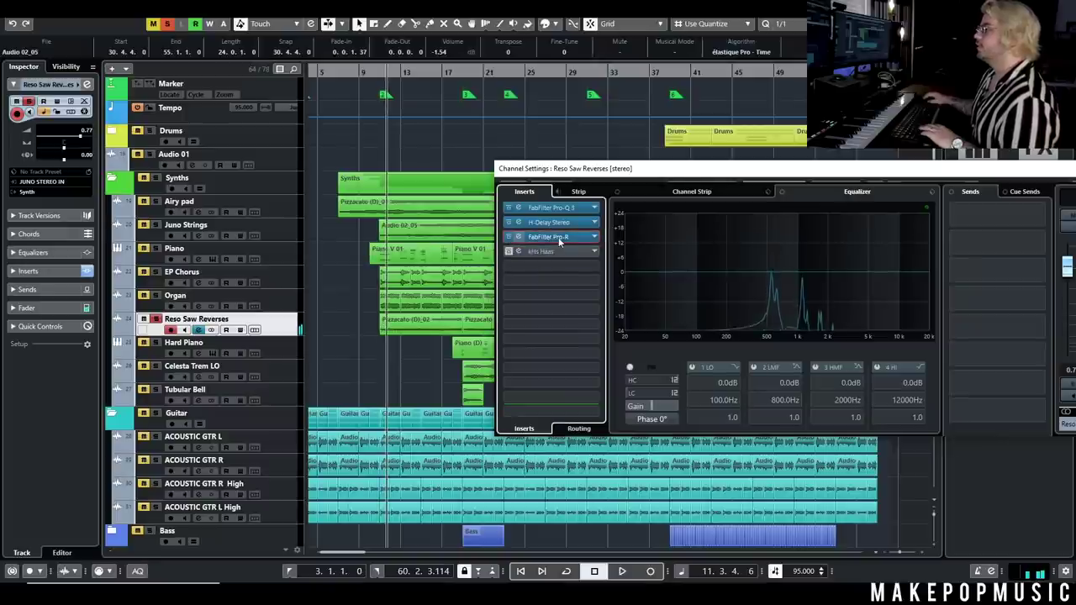
click(560, 241)
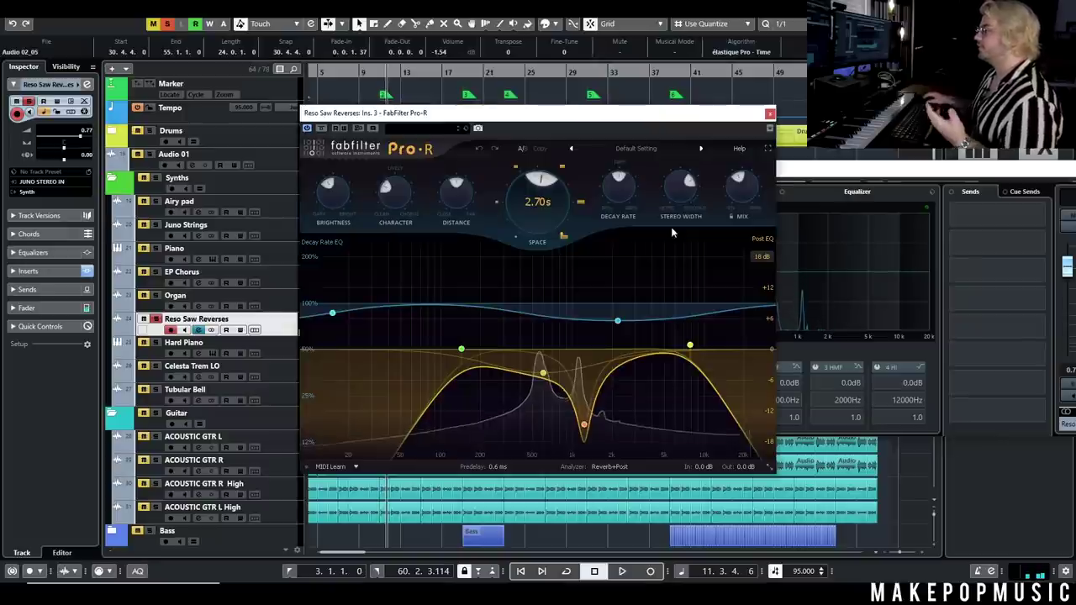
click(767, 117)
click(557, 254)
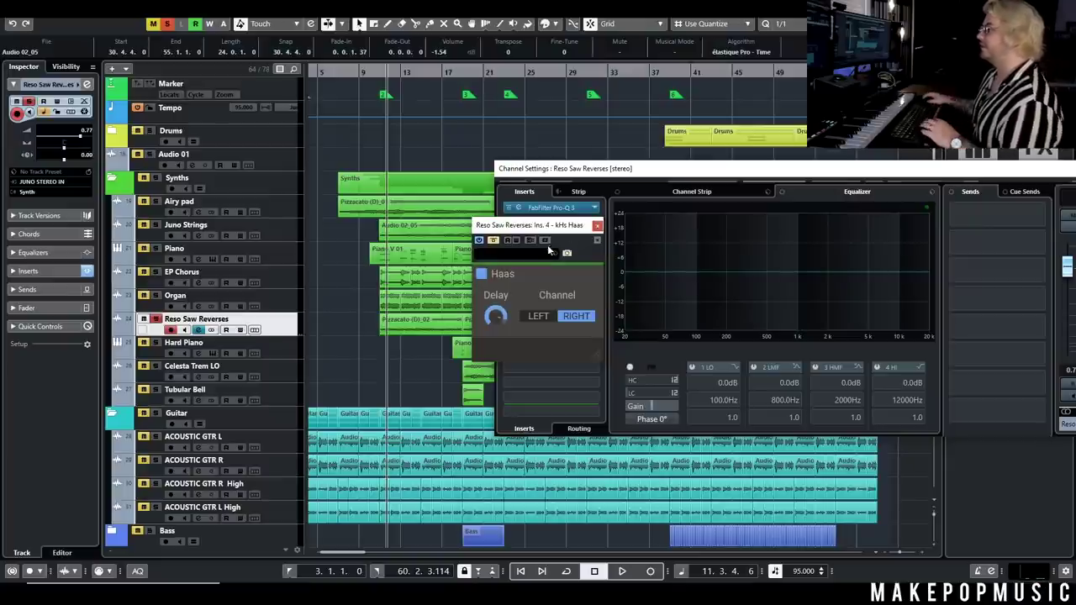
click(597, 225)
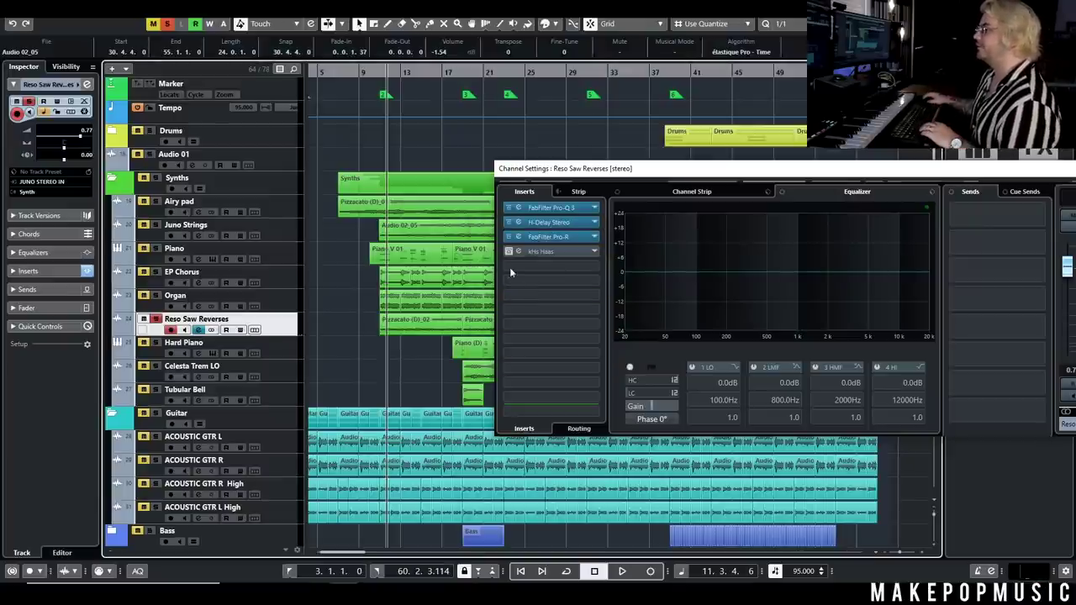
Play Reso Saw Reverses from bar 11 with kHs Haas also reactivated, and close its channel settings.
click(381, 74)
key(space)
drag(642, 172, 352, 259)
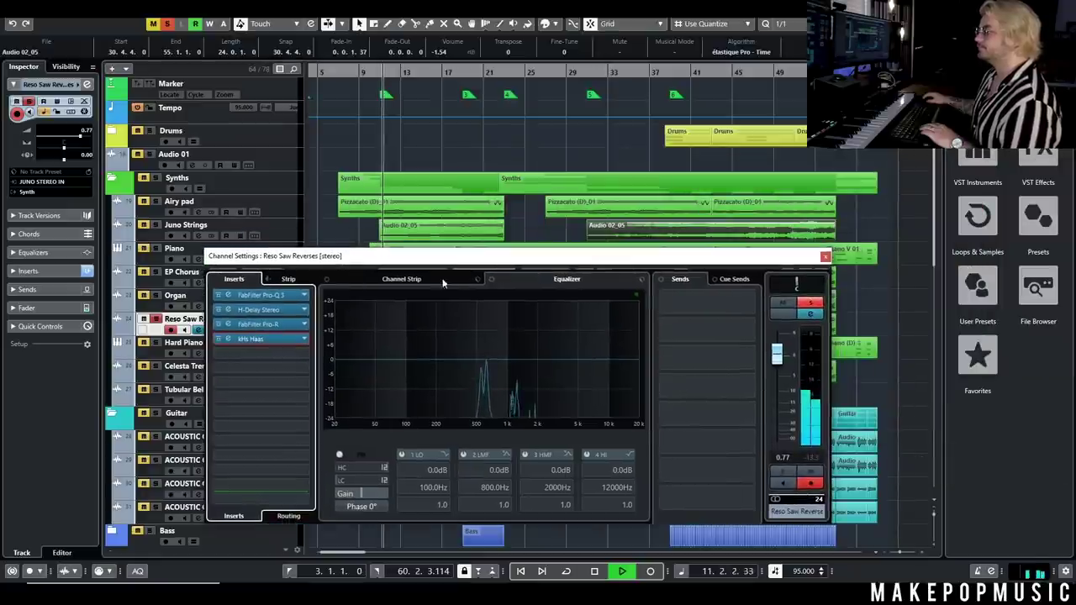
click(825, 255)
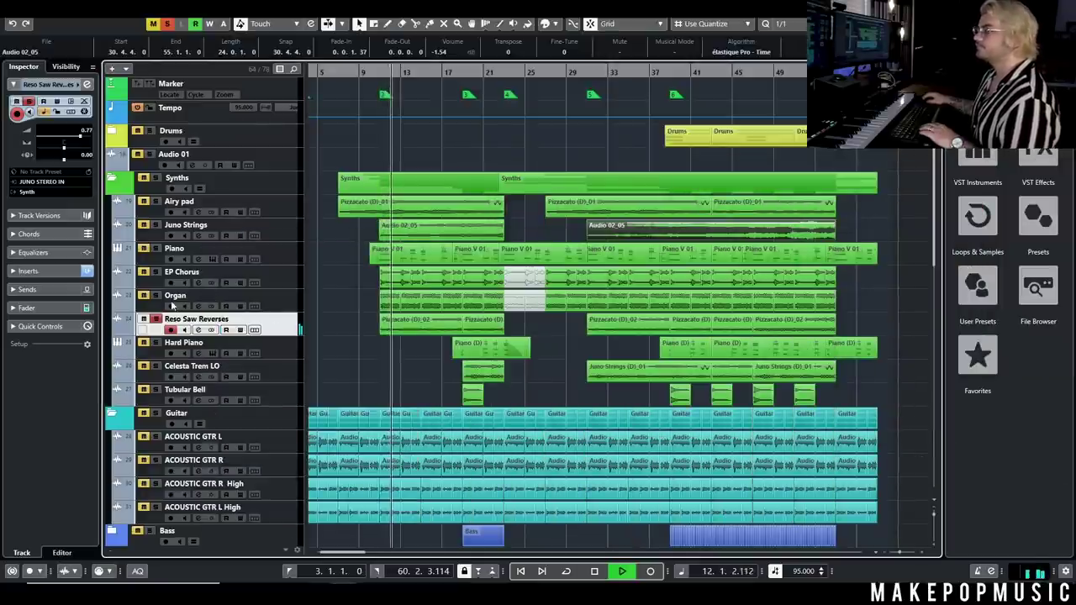
Add Organ, EP Chorus, Piano, Juno Strings and Airy pad to the solo during playback.
click(156, 271)
click(155, 248)
click(155, 225)
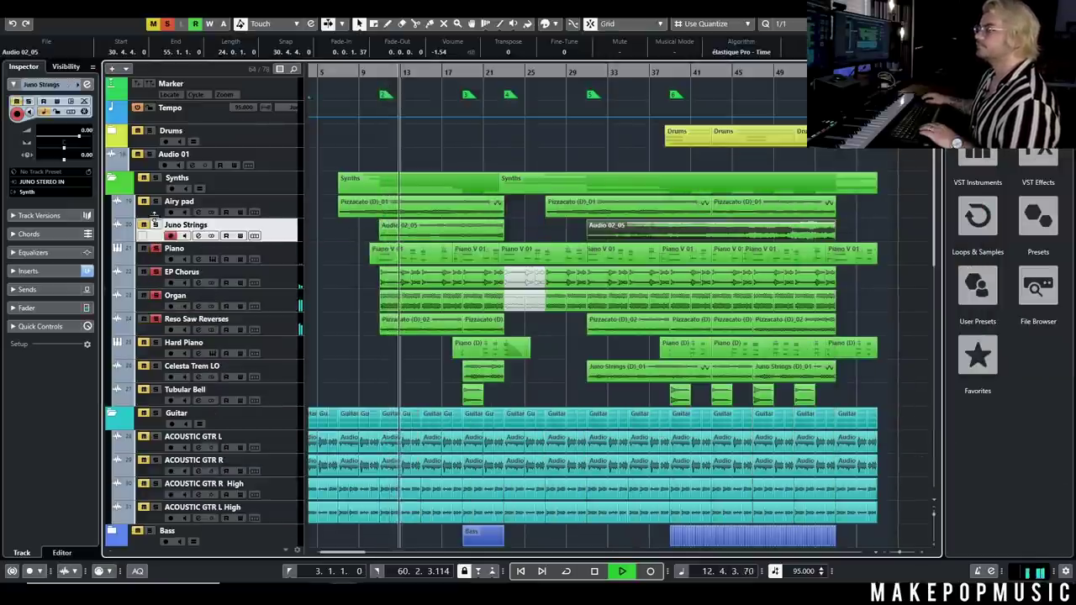
key(Up)
click(156, 202)
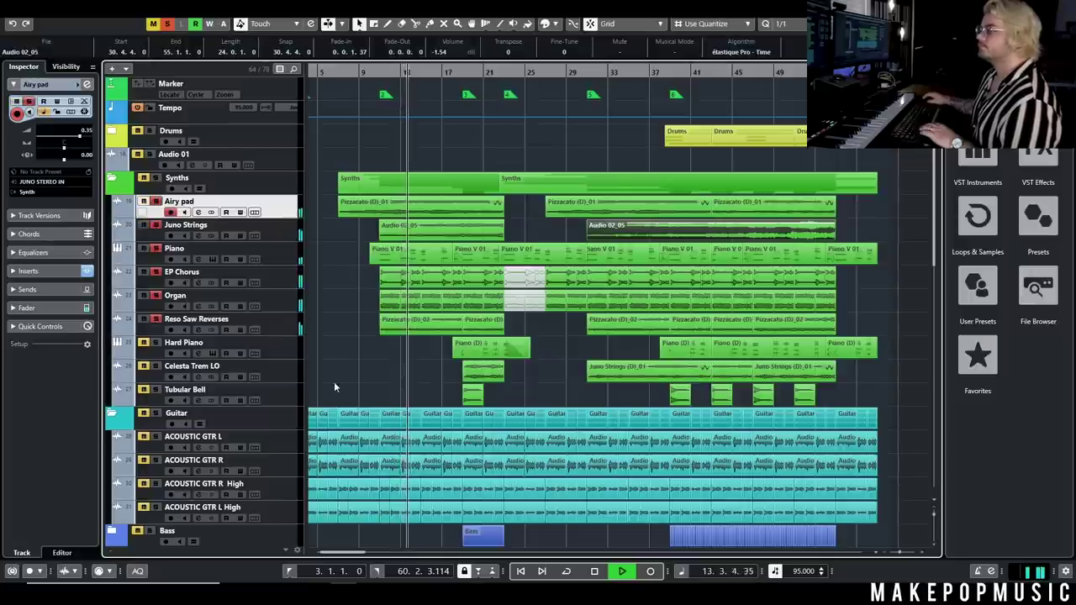
Add the Guitar folder to the soloed synths, audition them together, and stop playback.
scroll(334, 382, down, 3)
click(156, 318)
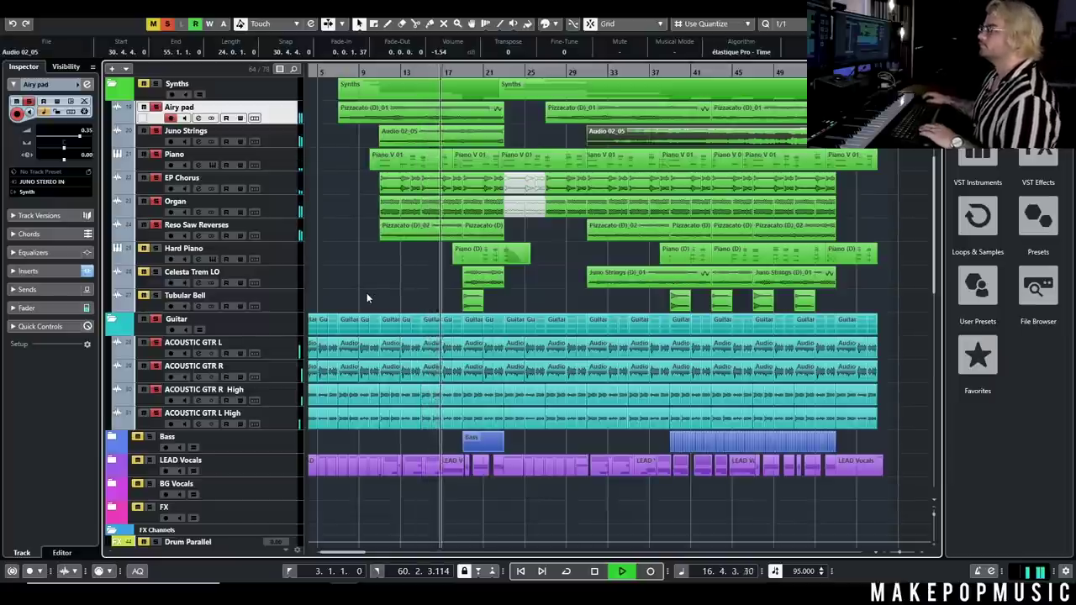
key(space)
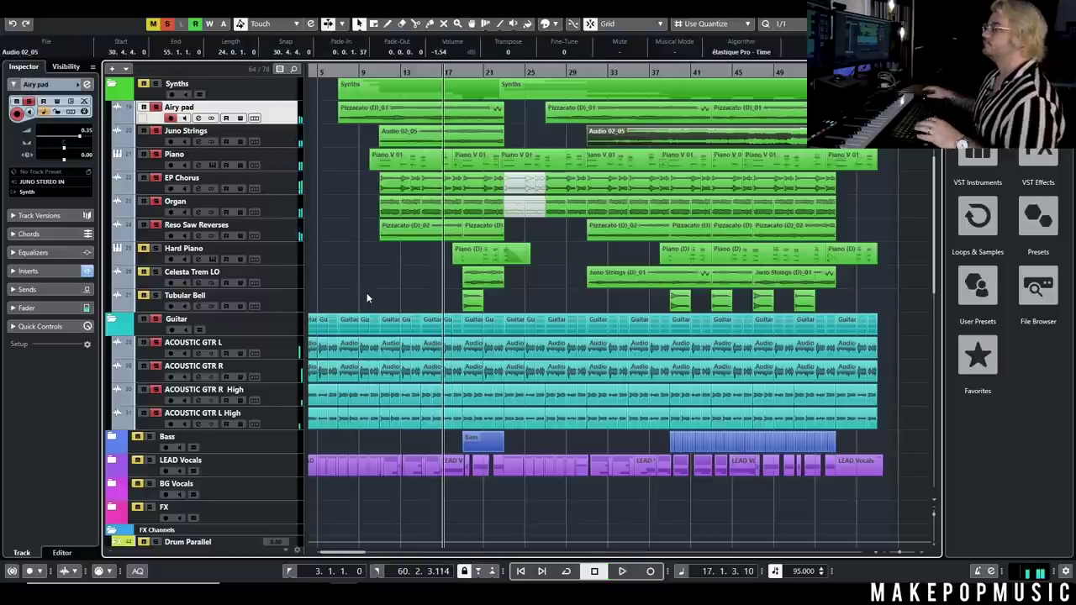
Clear all solo and mute states in the project.
scroll(431, 276, down, 3)
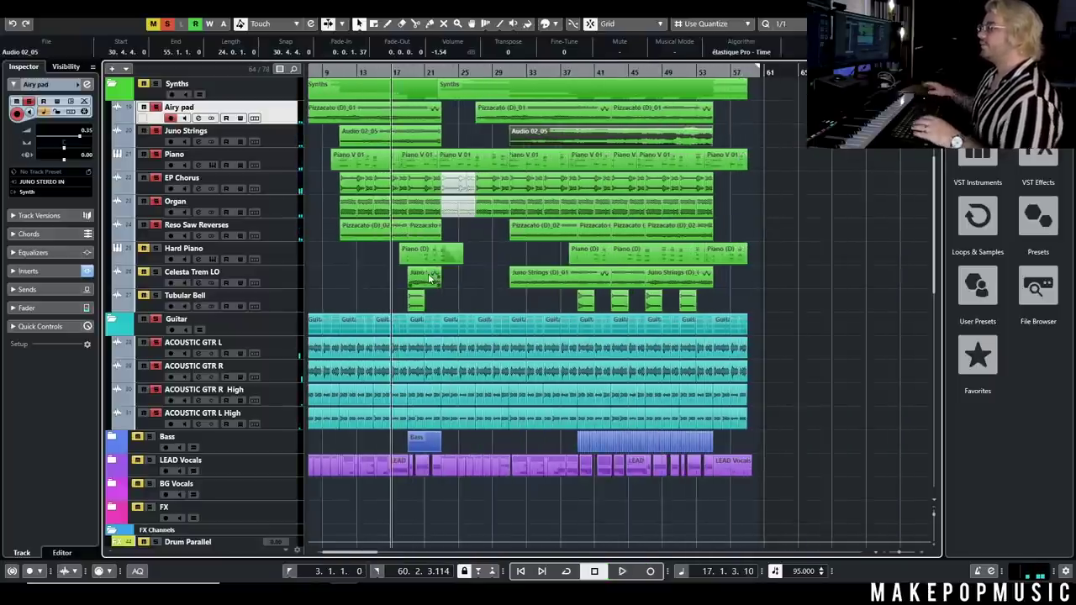
scroll(410, 273, left, 3)
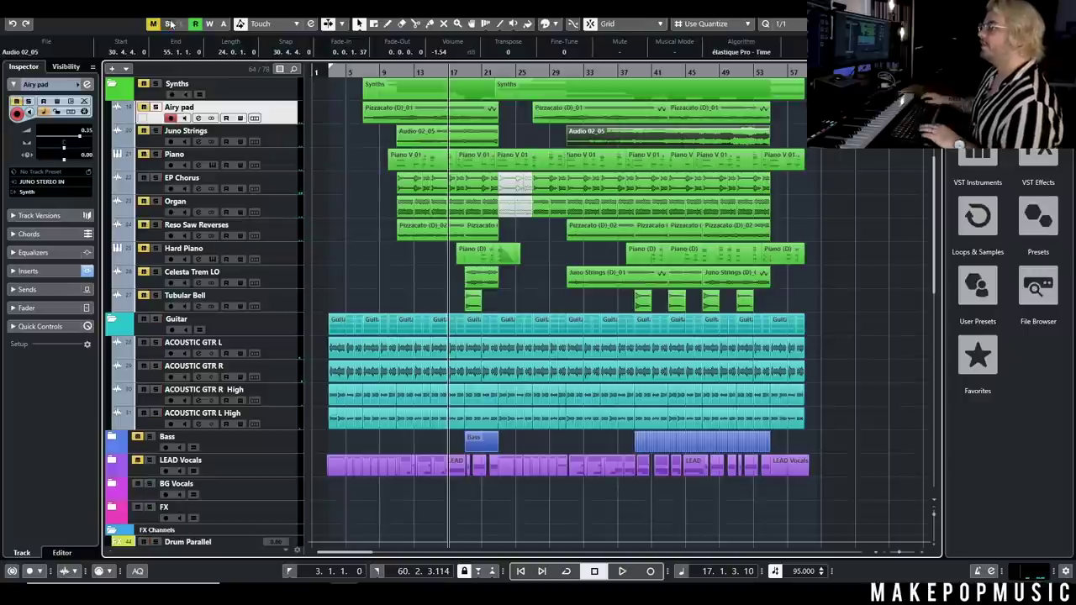
key(h)
key(h)
key(h)
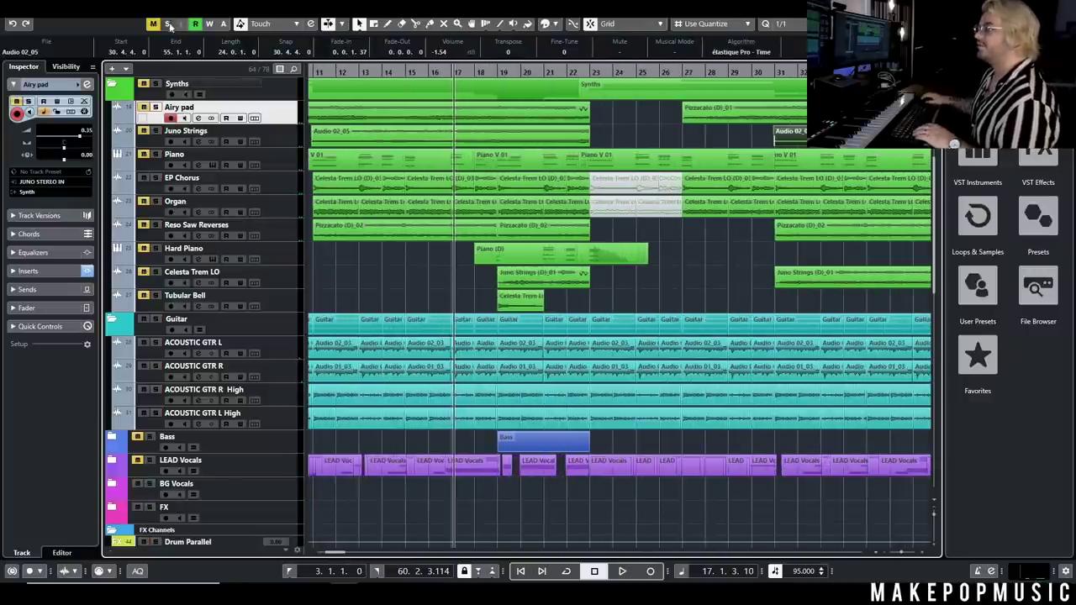
click(152, 24)
Solo Hard Piano, open its Piano V instrument, and audition the part from bar 18.
click(478, 73)
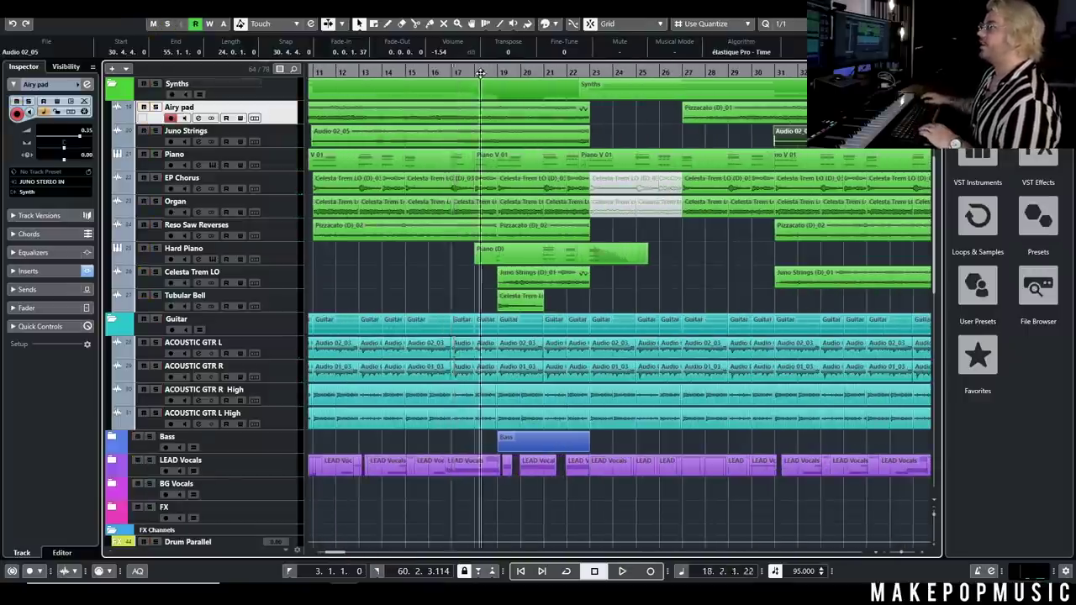
click(156, 249)
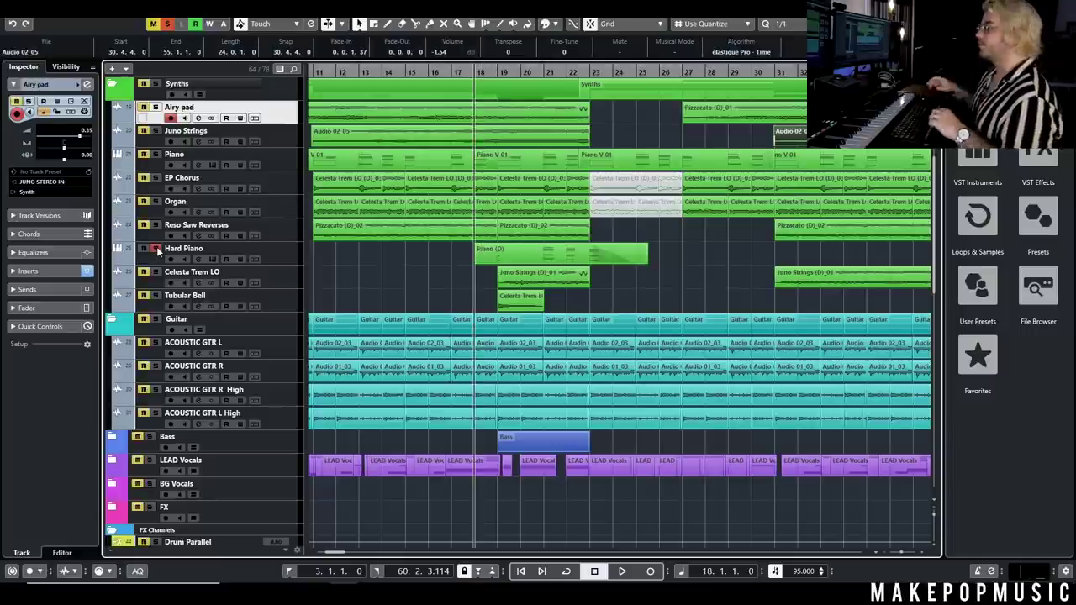
click(222, 250)
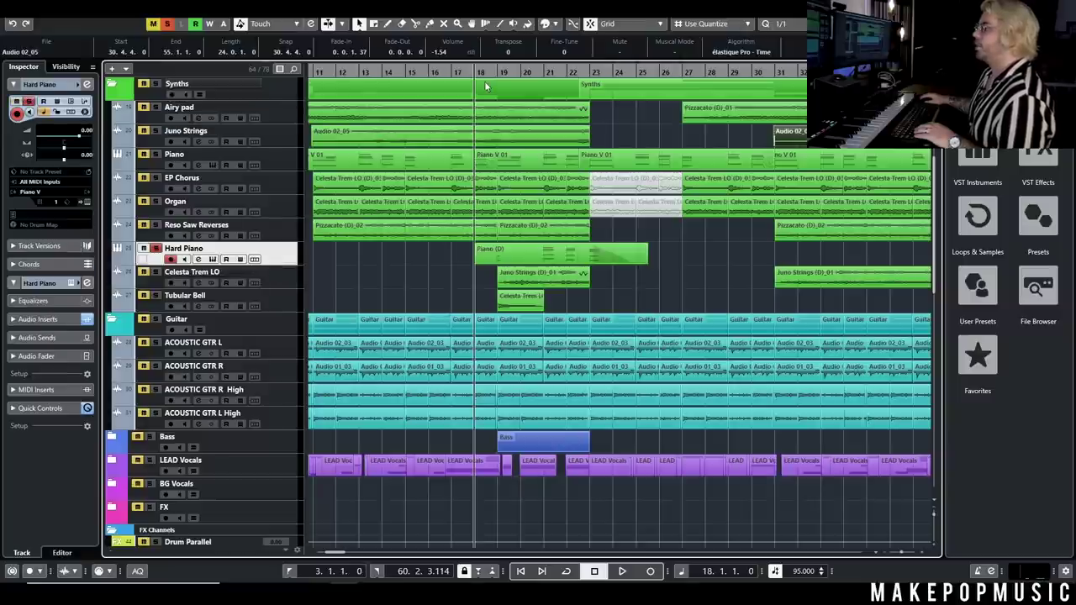
drag(490, 80, 490, 74)
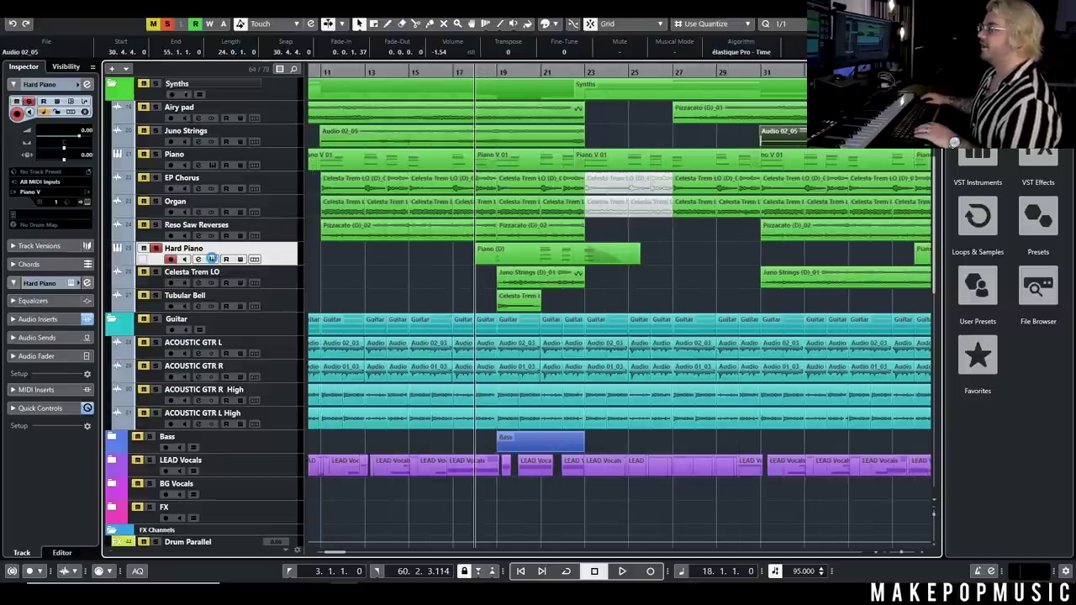
key(ctrl+e)
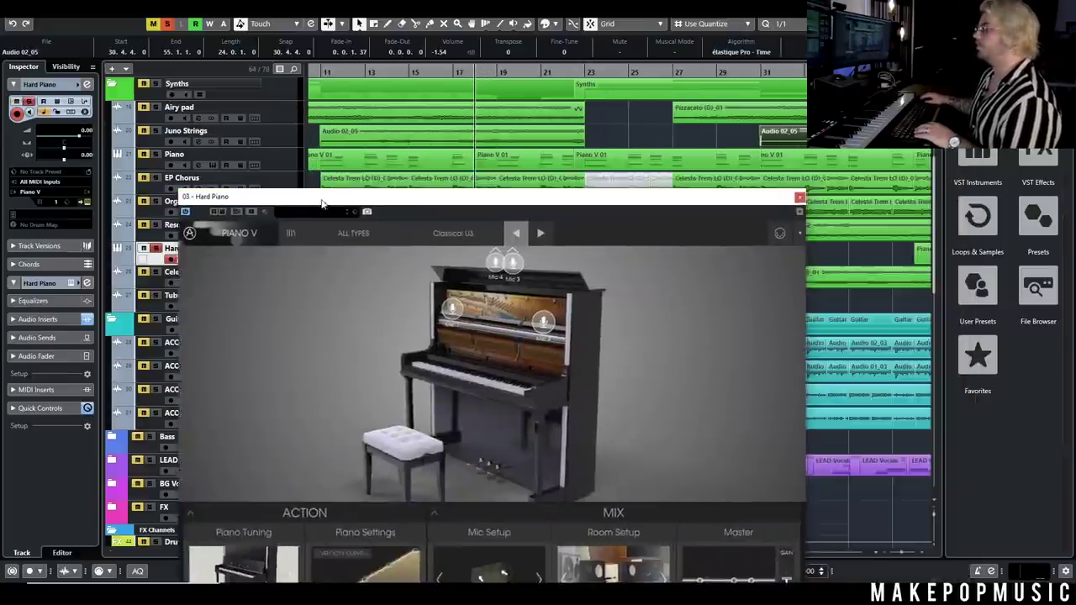
drag(546, 200, 570, 53)
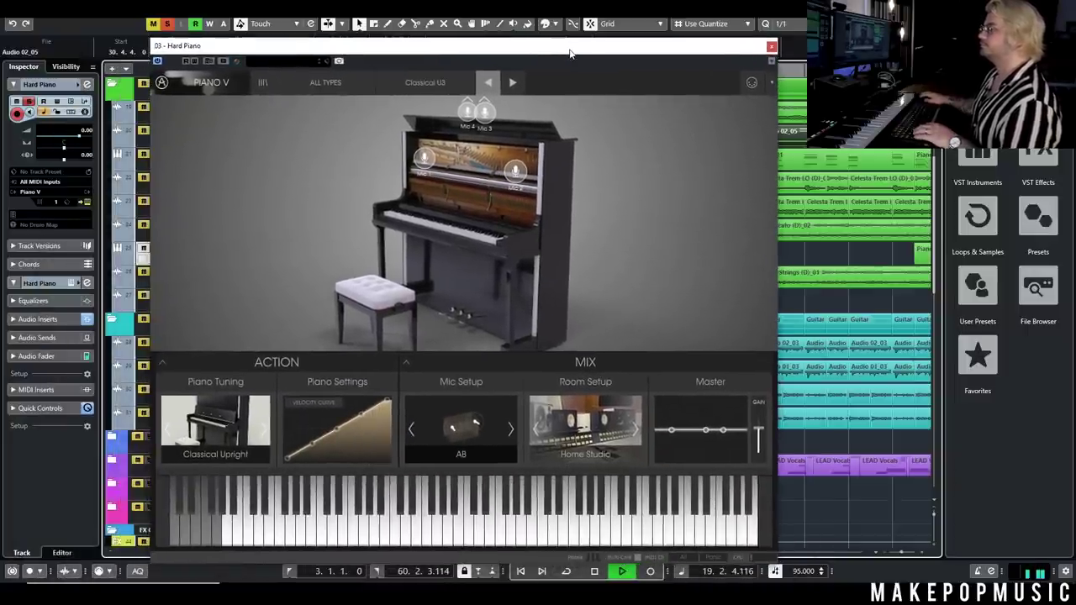
Close Piano V, add the Organ through Airy pad tracks to the Hard Piano solo, and audition them from bar 19.
click(772, 47)
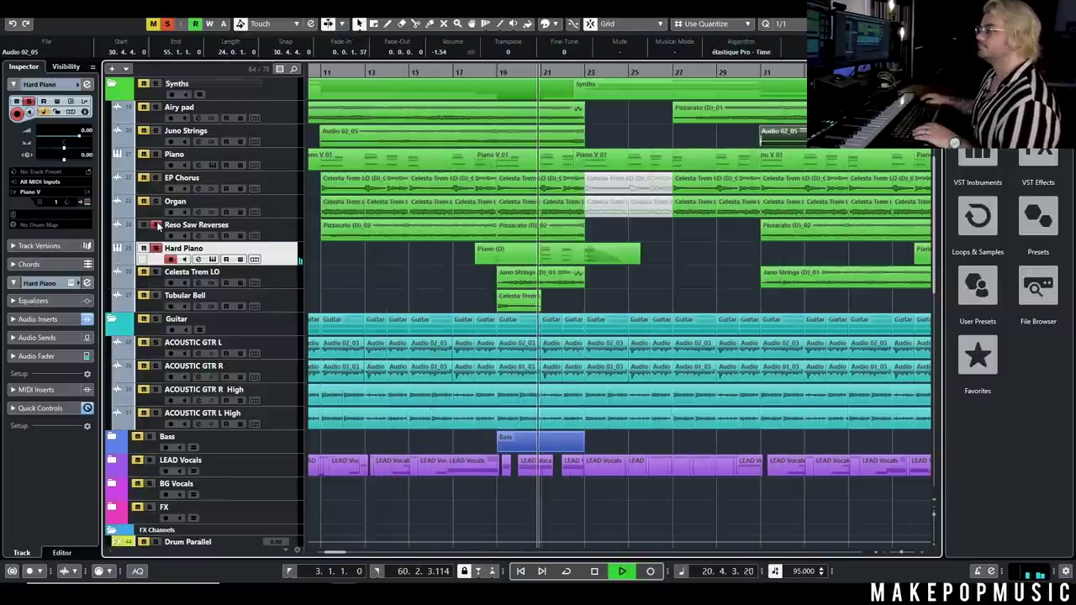
drag(153, 207, 147, 112)
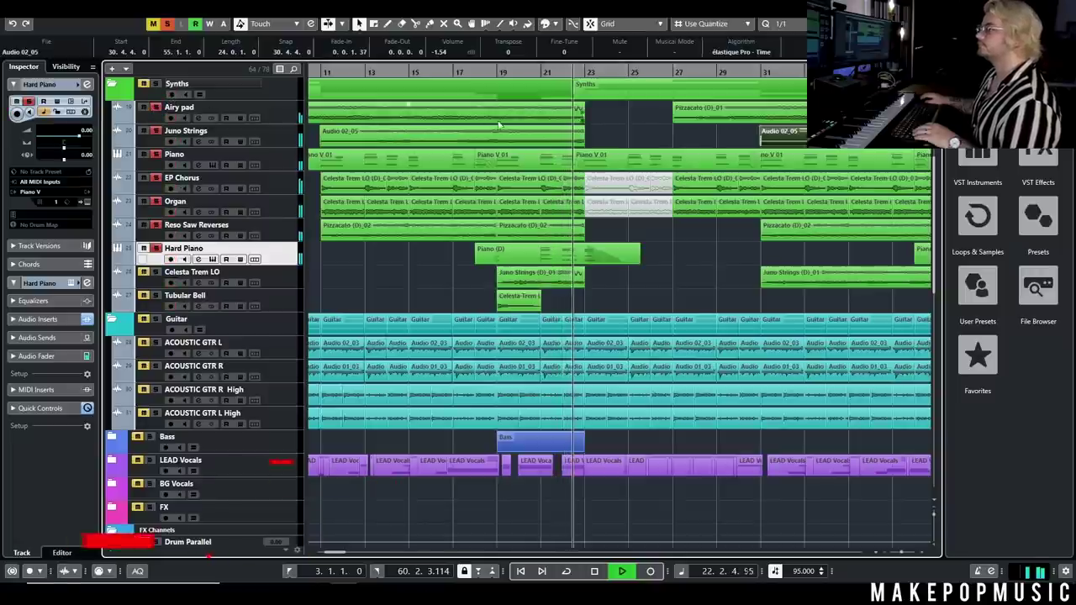
click(509, 73)
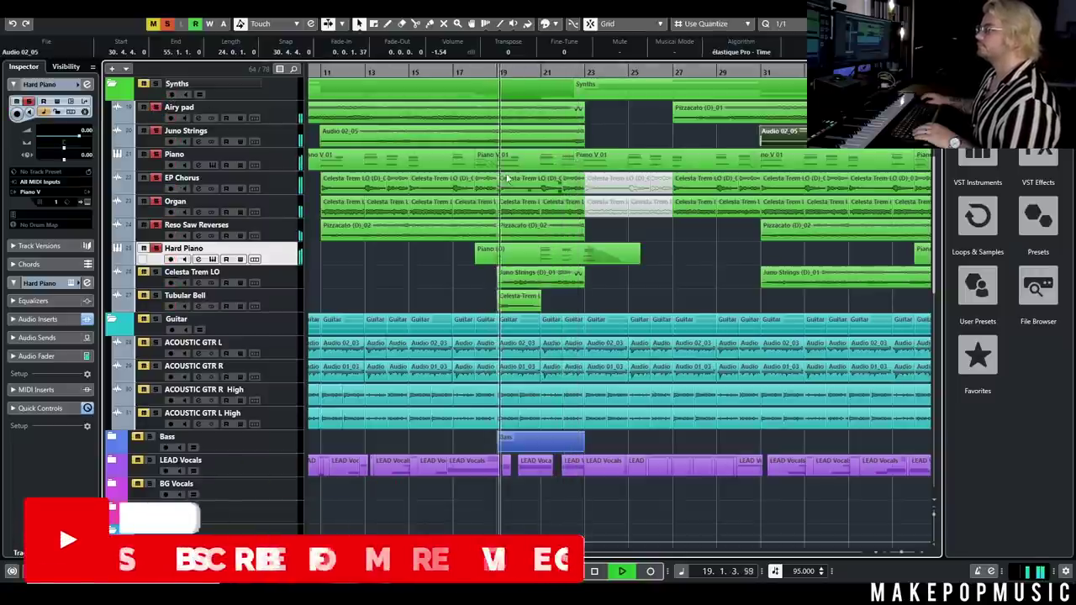
Clear the current solos, solo Celesta Trem LO, and audition it from bar 19.
click(168, 24)
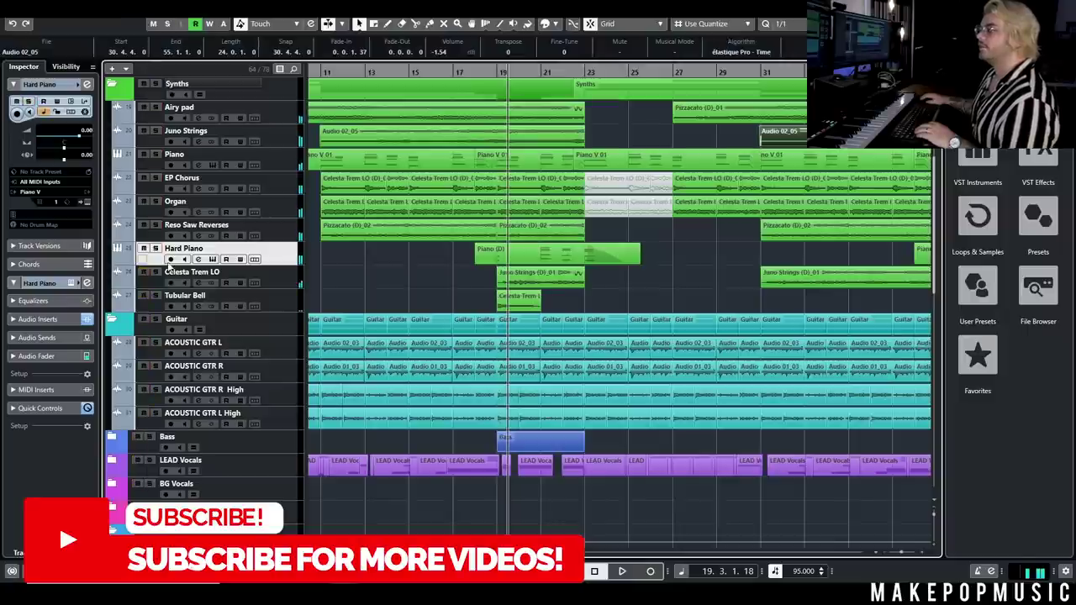
click(163, 273)
click(154, 273)
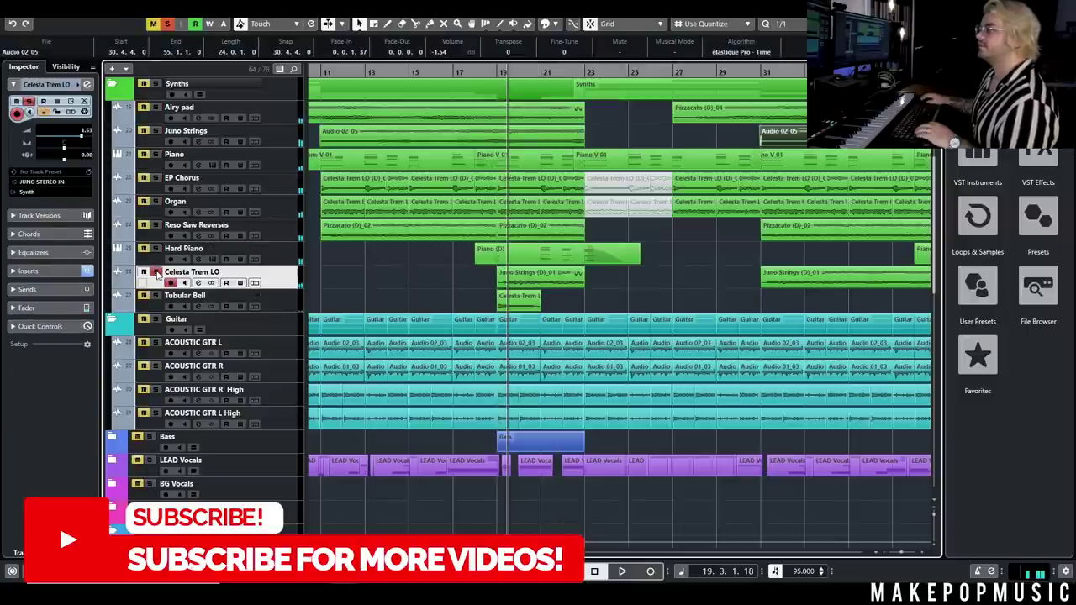
click(494, 72)
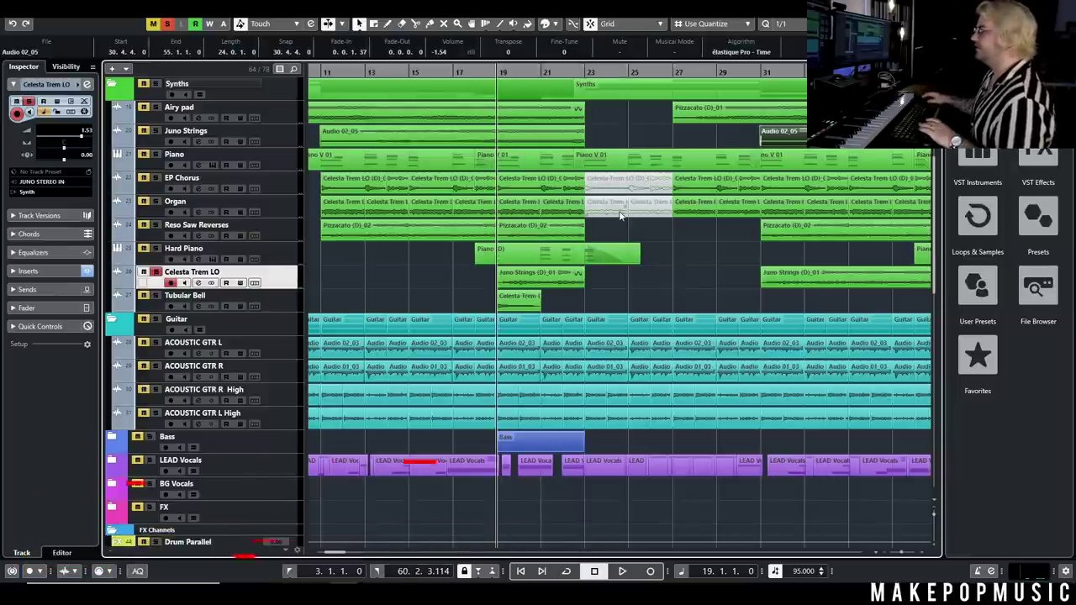
key(space)
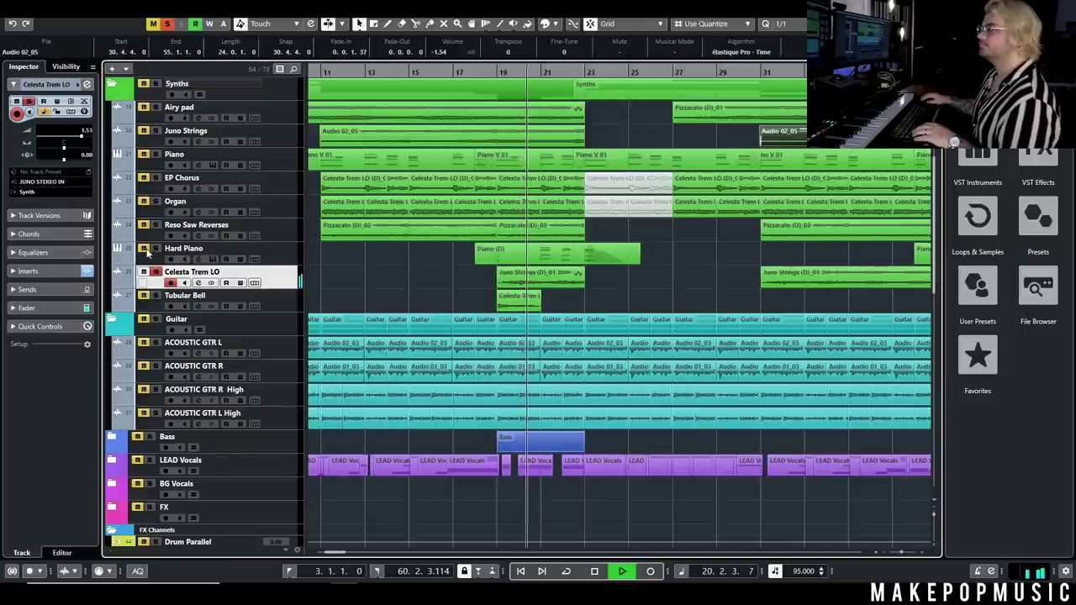
Add Hard Piano and the Guitar folder to the Celesta Trem LO solo during playback, and stop after listening.
click(155, 320)
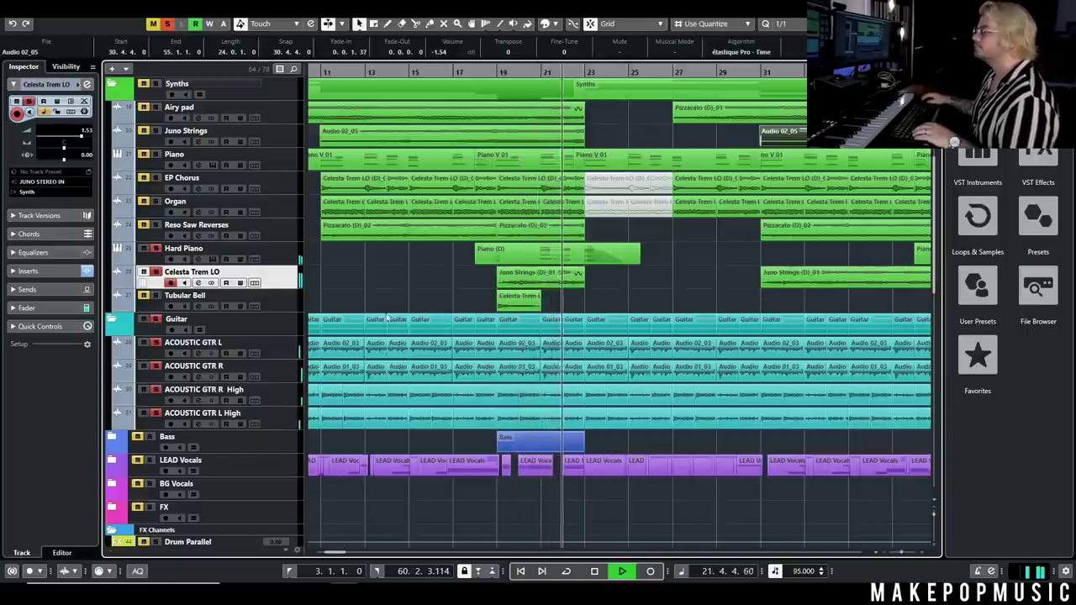
scroll(619, 254, down, 5)
scroll(612, 247, up, 3)
scroll(612, 247, up, 3)
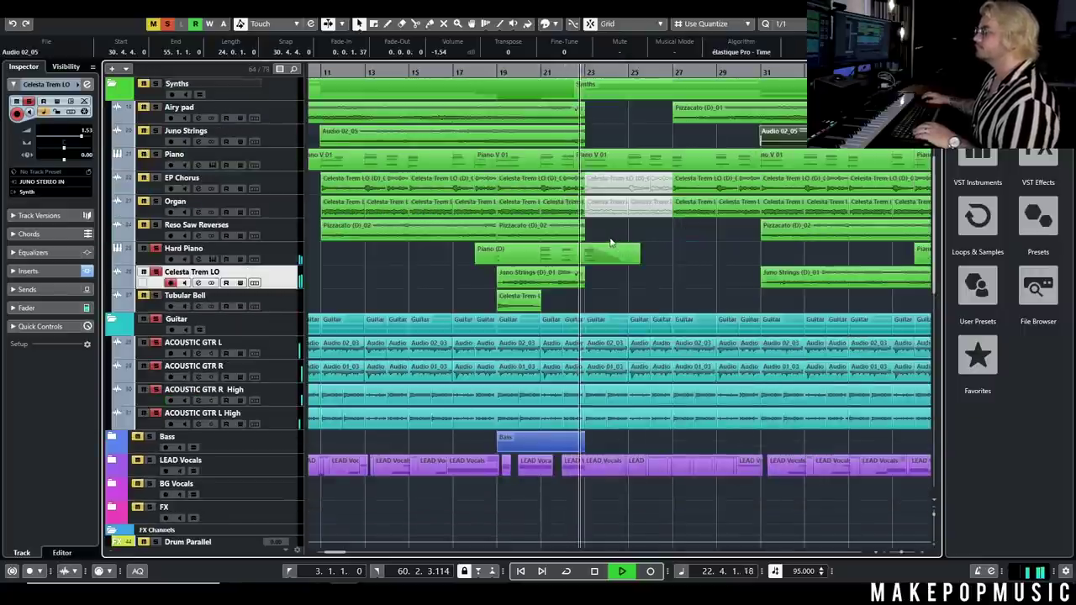
key(space)
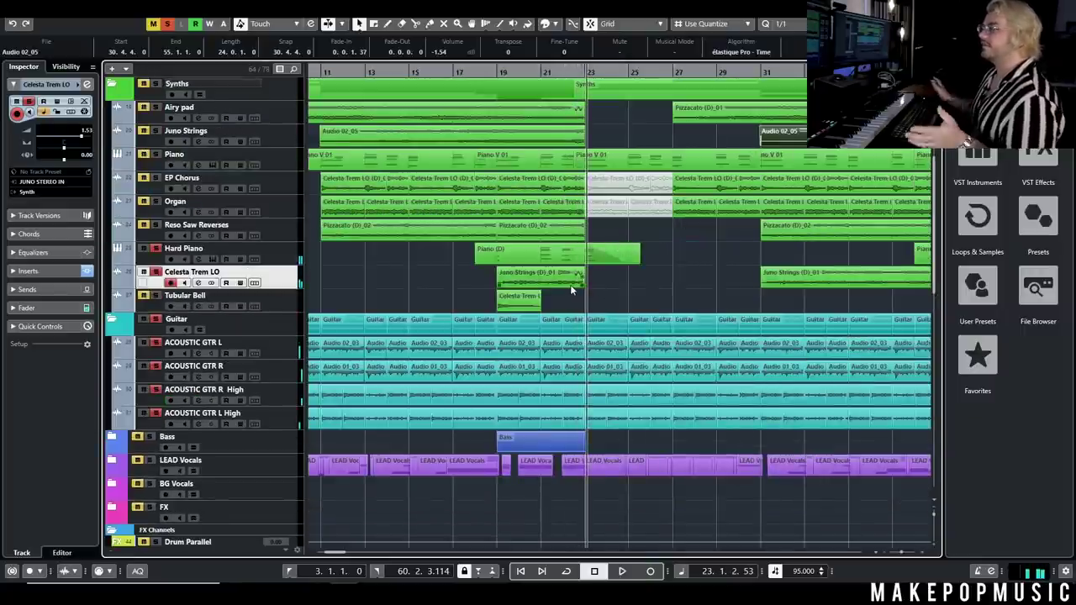
Replace the current solos with Tubular Bell alone and play it from bar 19.
key(h)
key(h)
key(h)
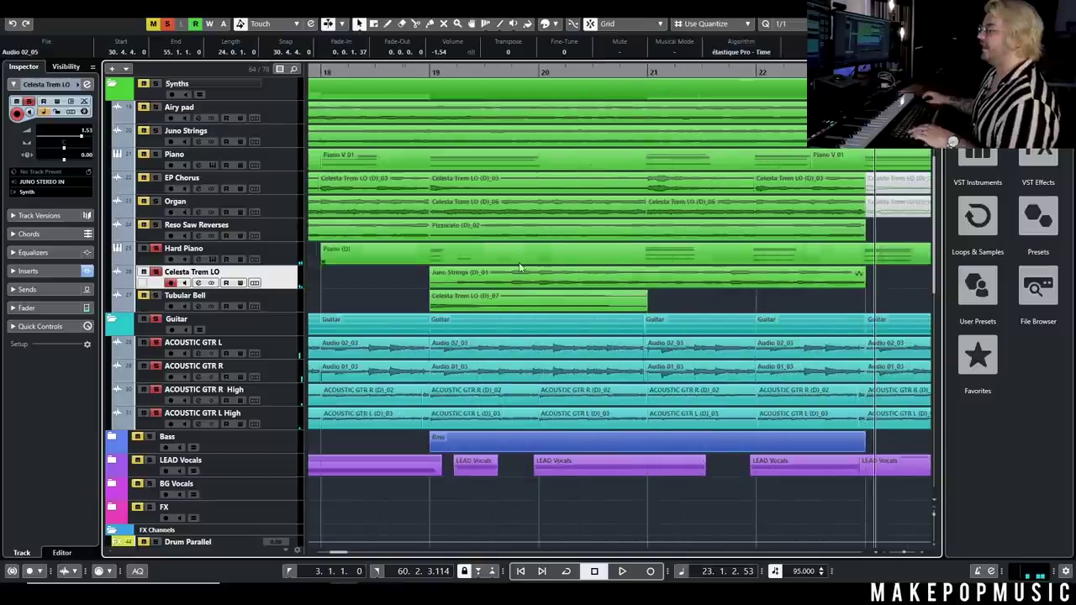
key(g)
key(g)
key(g)
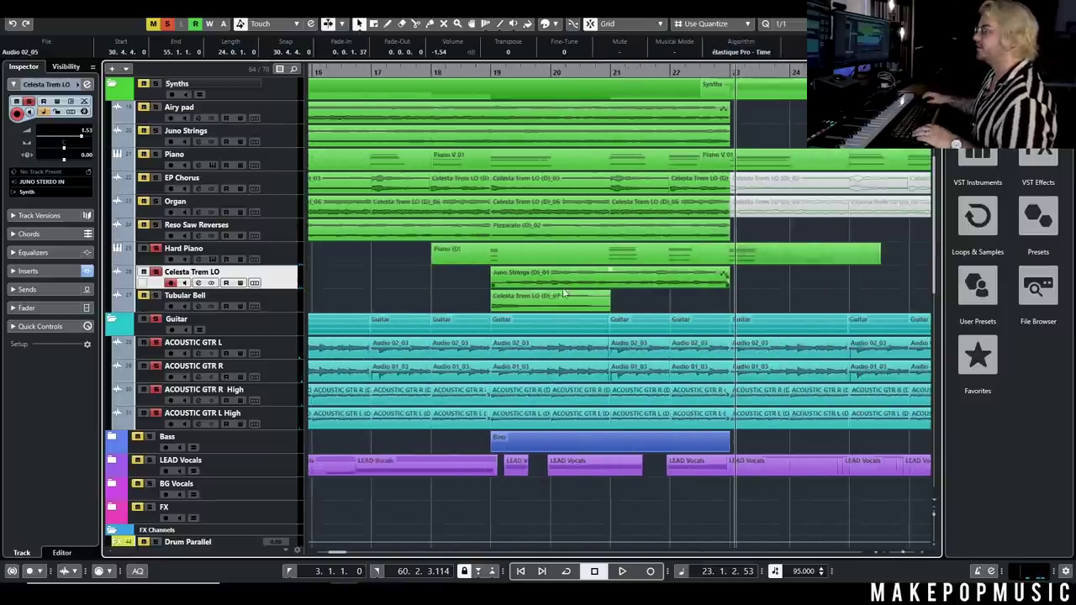
click(521, 71)
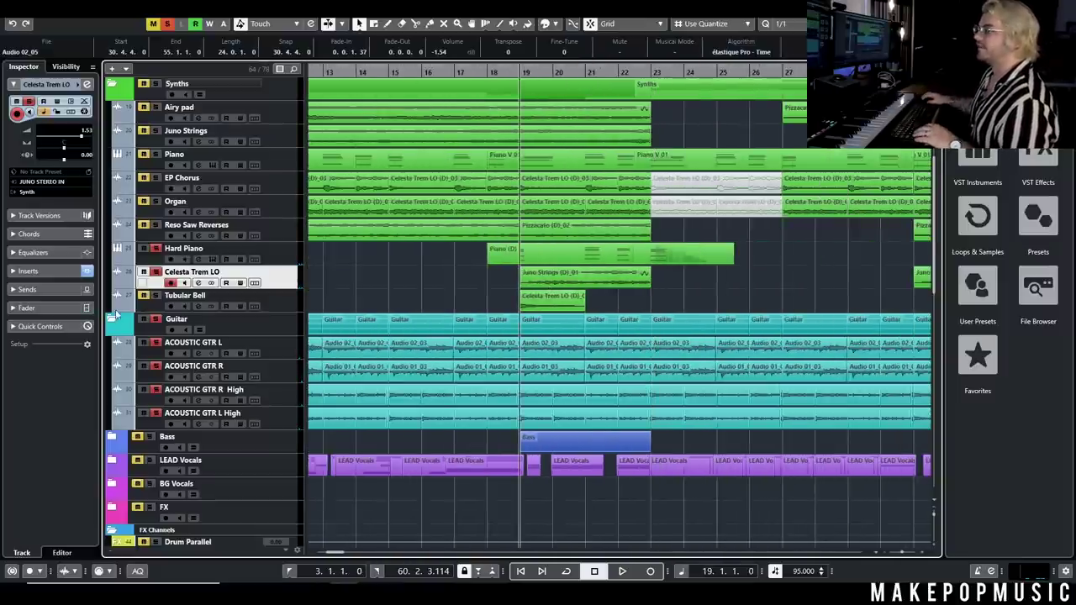
key(s)
click(156, 295)
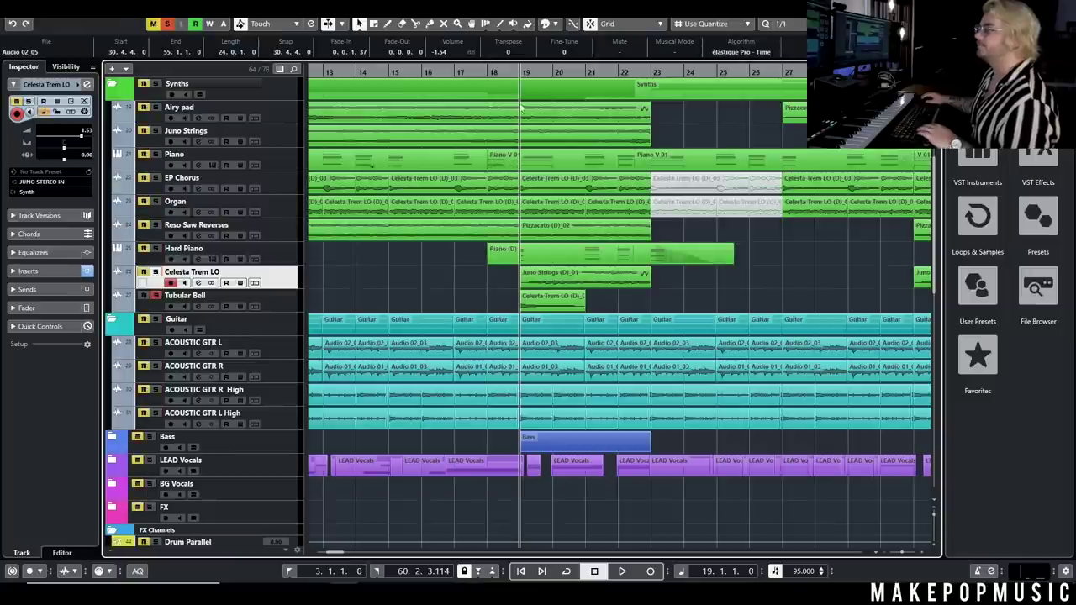
key(space)
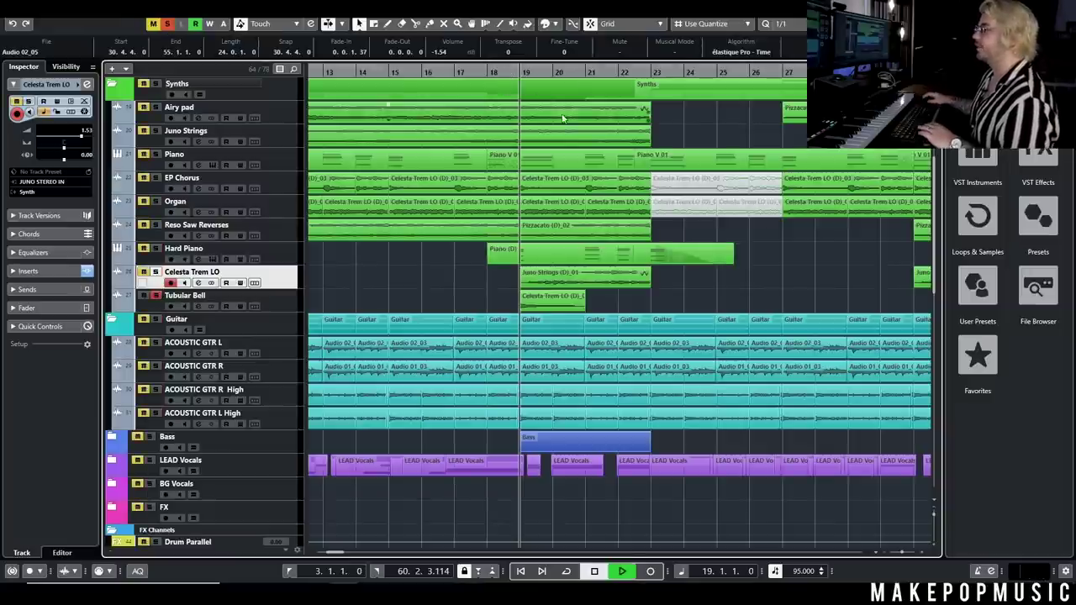
Un-solo Tubular Bell and play the arrangement from bar 18 with the LEAD Vocals and Bass folders muted.
click(155, 295)
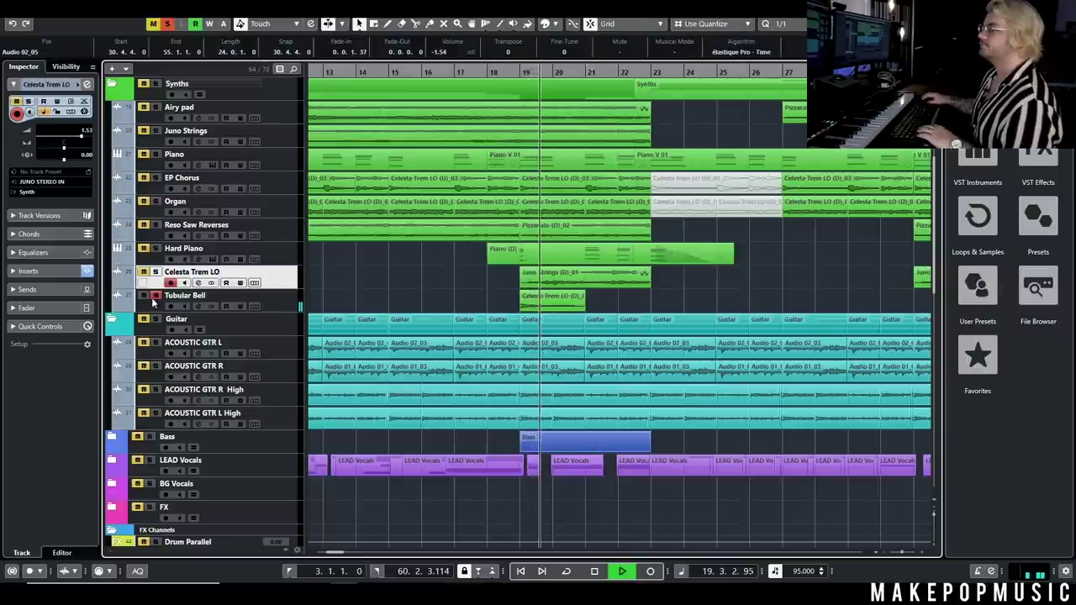
click(487, 71)
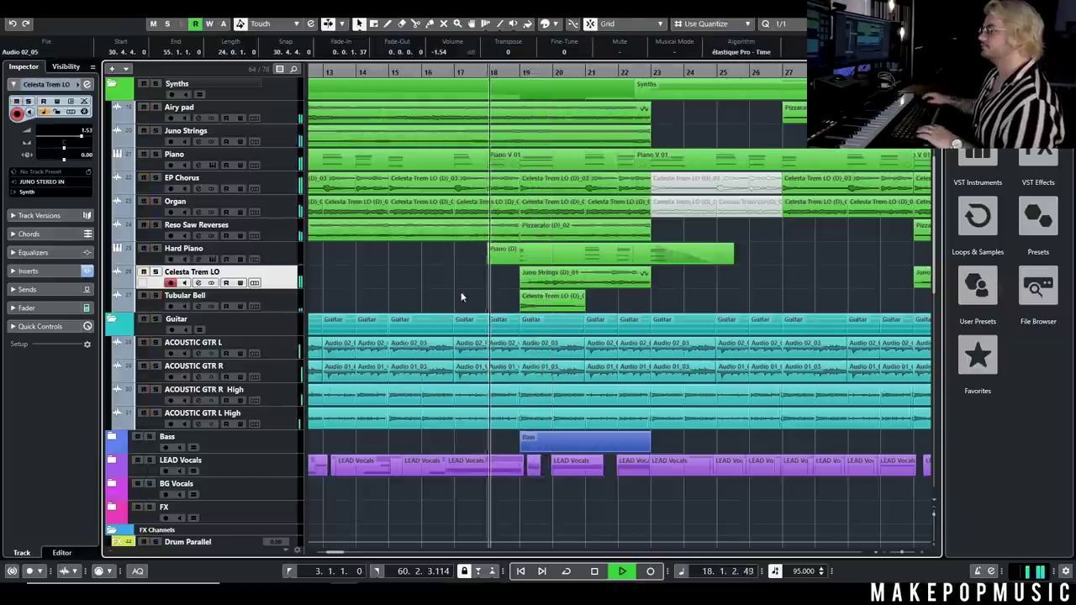
click(137, 460)
click(138, 436)
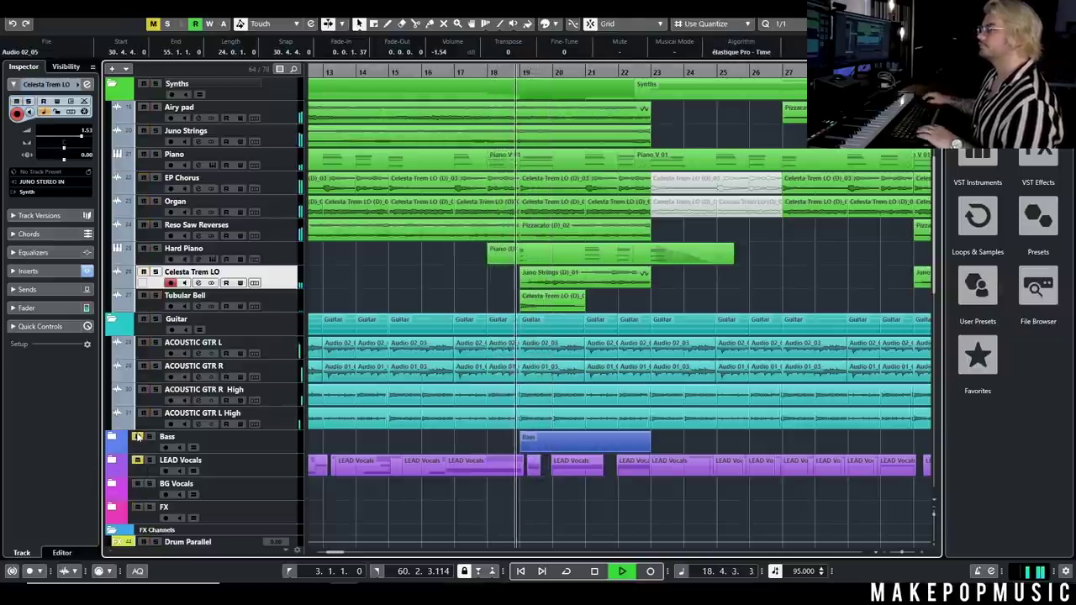
scroll(550, 290, up, 2)
key(g)
key(g)
key(g)
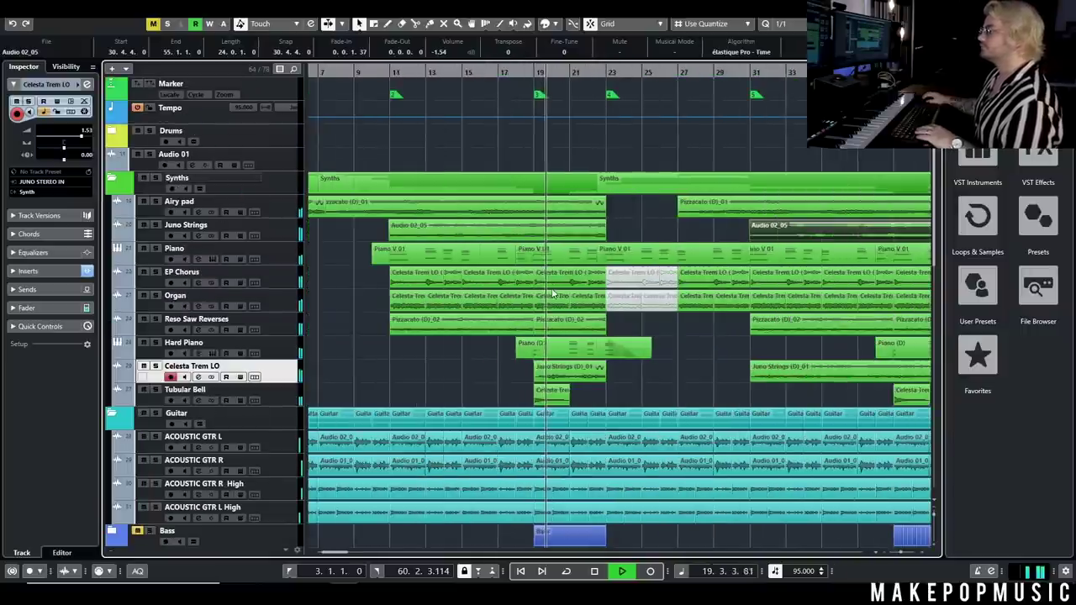
key(space)
Unmute the Bass track inside the expanded Bass folder and inspect its channel settings.
scroll(607, 354, down, 4)
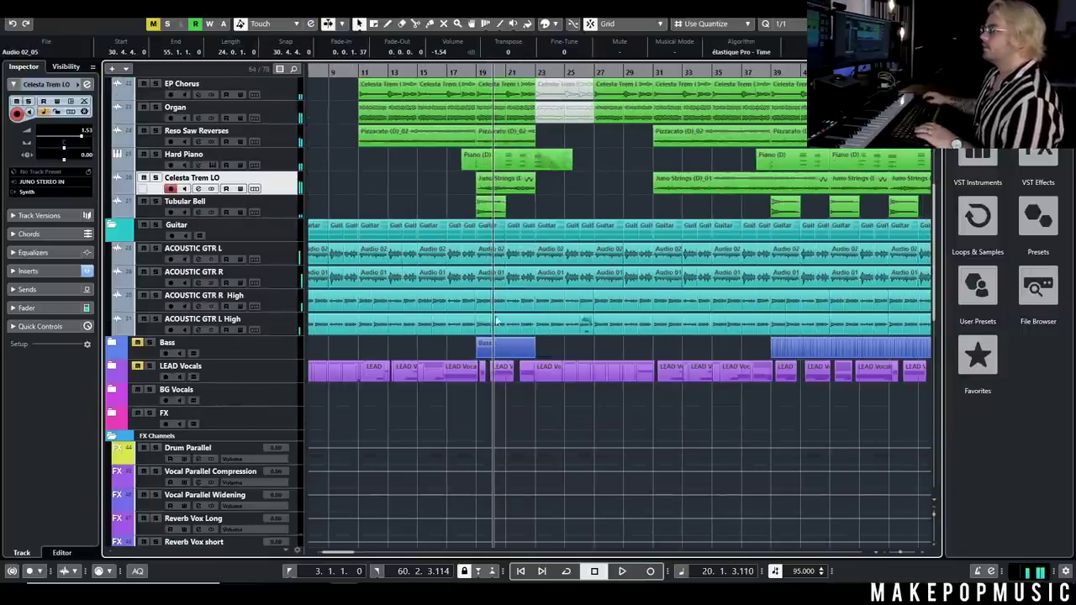
click(112, 343)
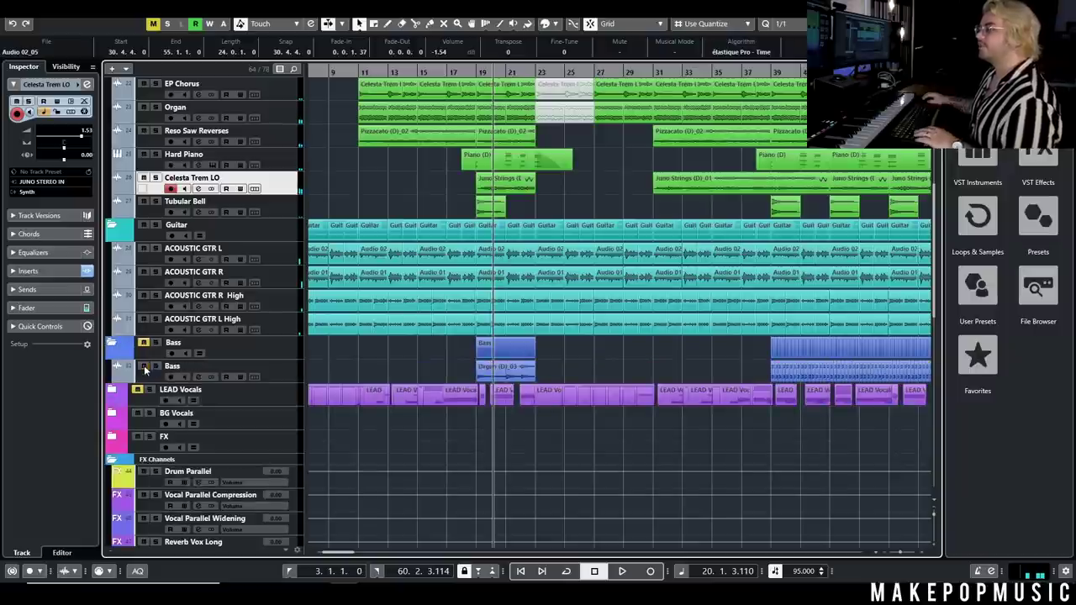
key(KP_0)
click(179, 367)
key(e)
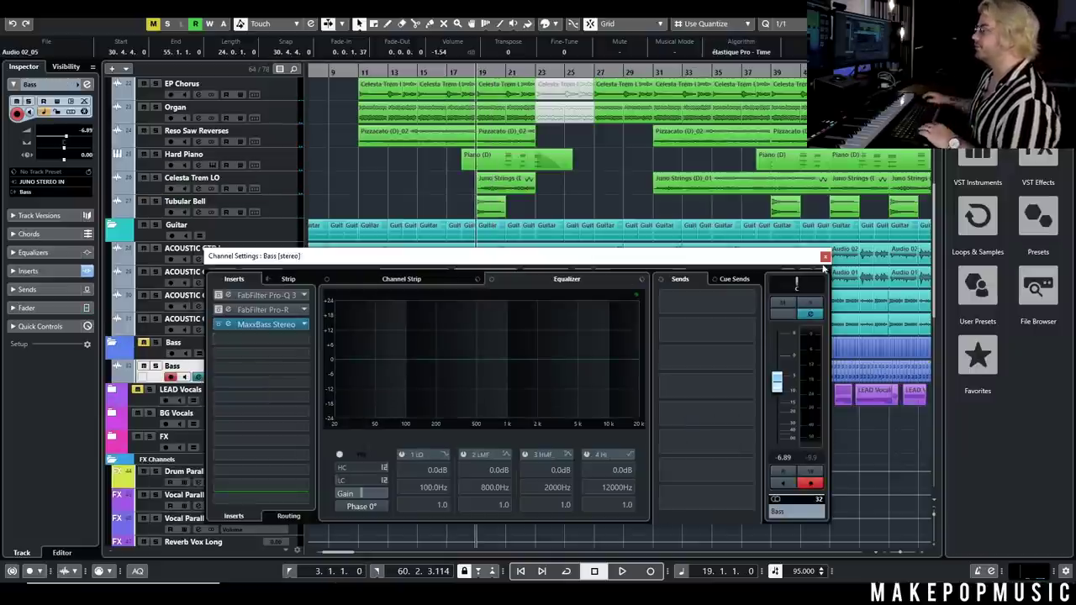
key(e)
Audition the Bass track in the mix from bar 19, toggling its solo on and off during playback.
key(space)
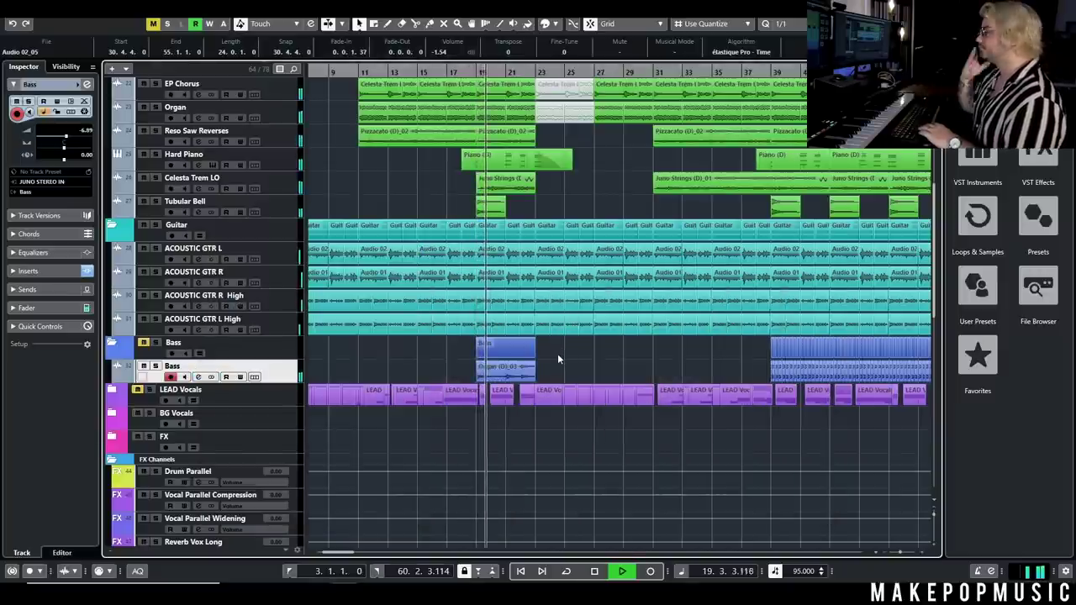
click(156, 366)
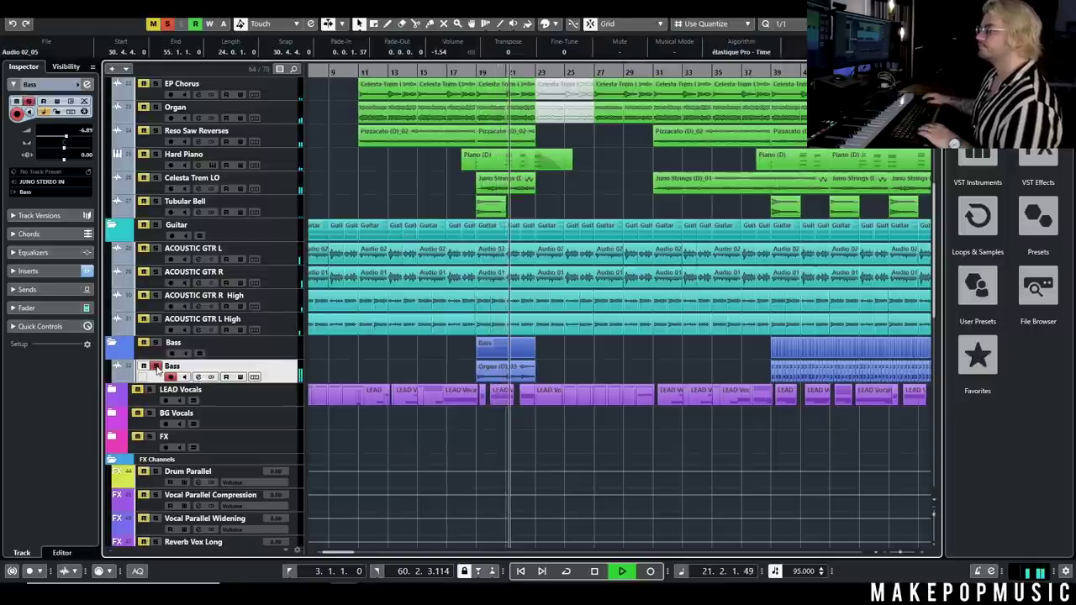
click(156, 367)
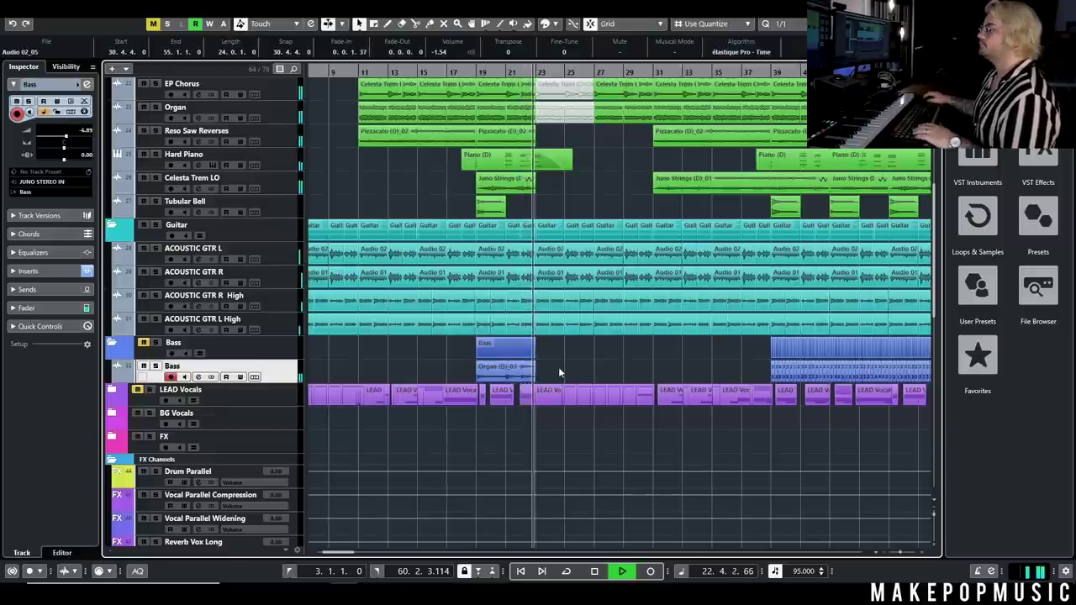
key(space)
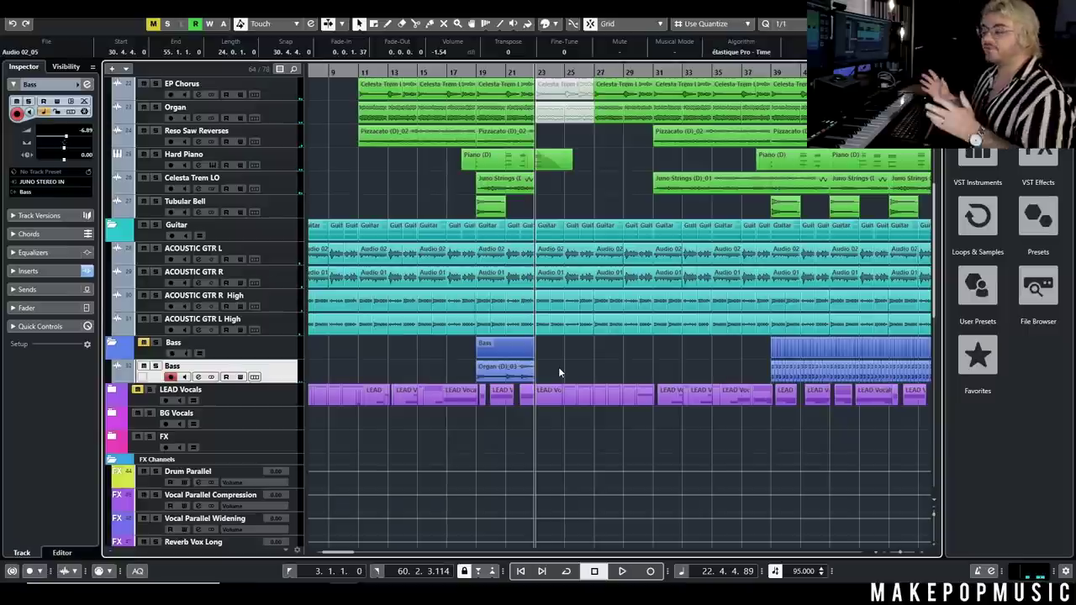
Review the layered synth parts by selecting Reso Saw Reverses, Hard Piano, Celesta Trem LO and Tubular Bell in turn.
scroll(558, 367, up, 4)
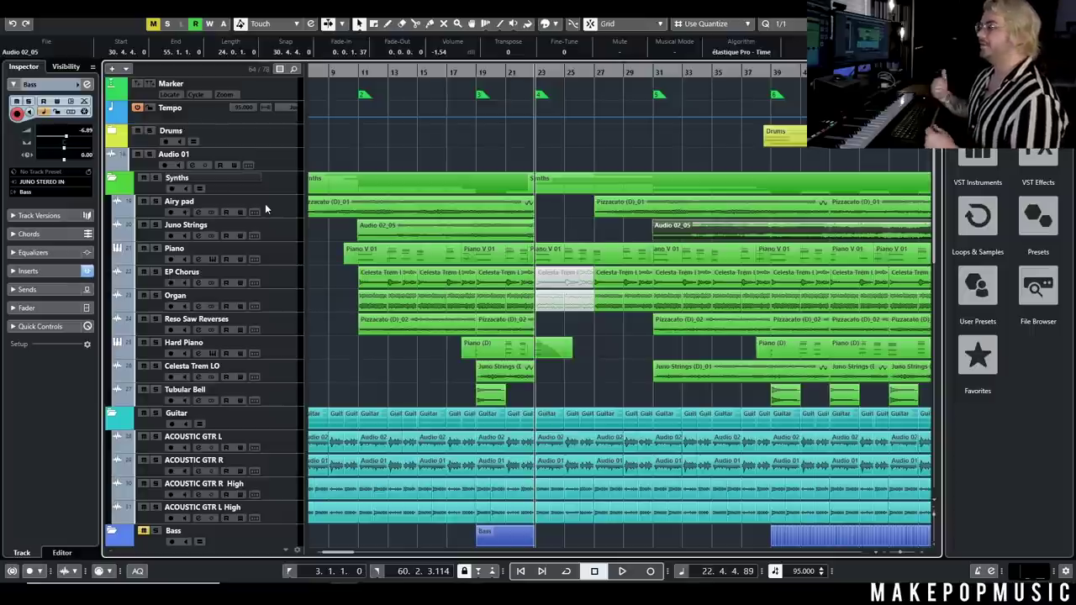
click(284, 308)
click(288, 320)
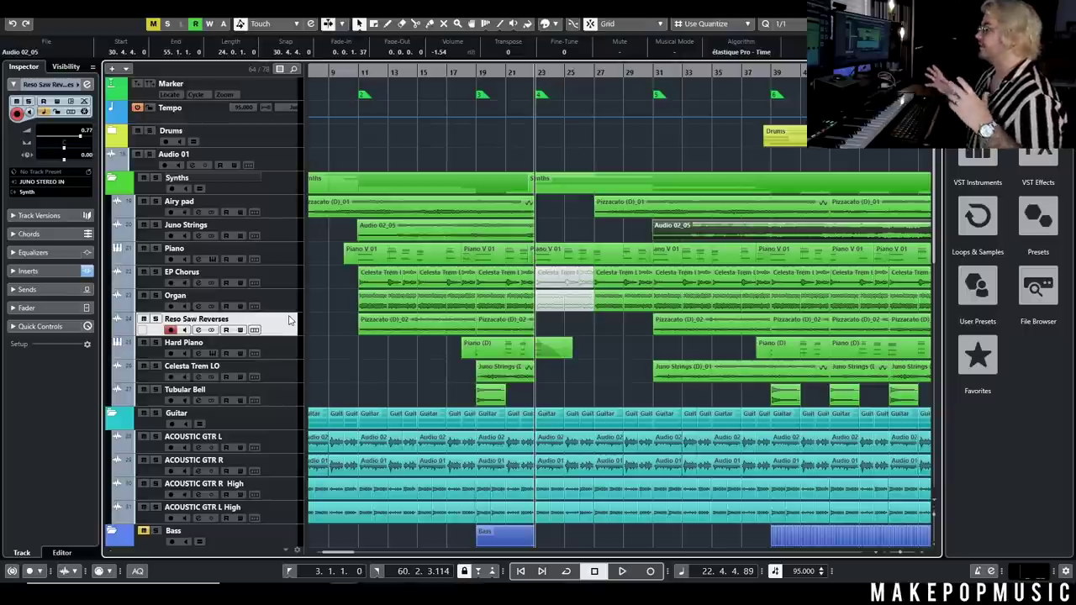
click(283, 355)
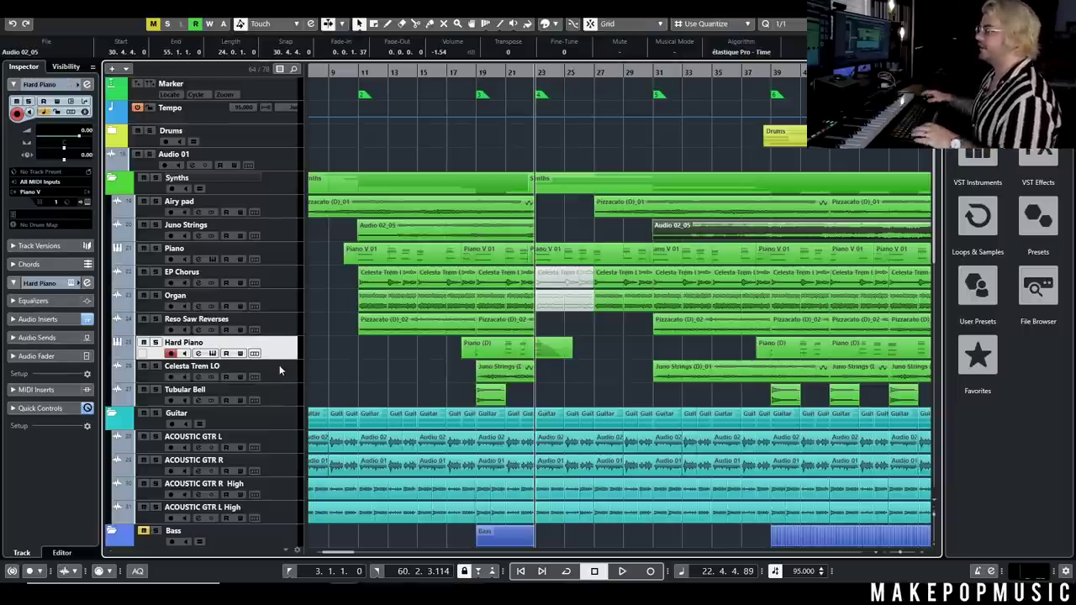
click(312, 370)
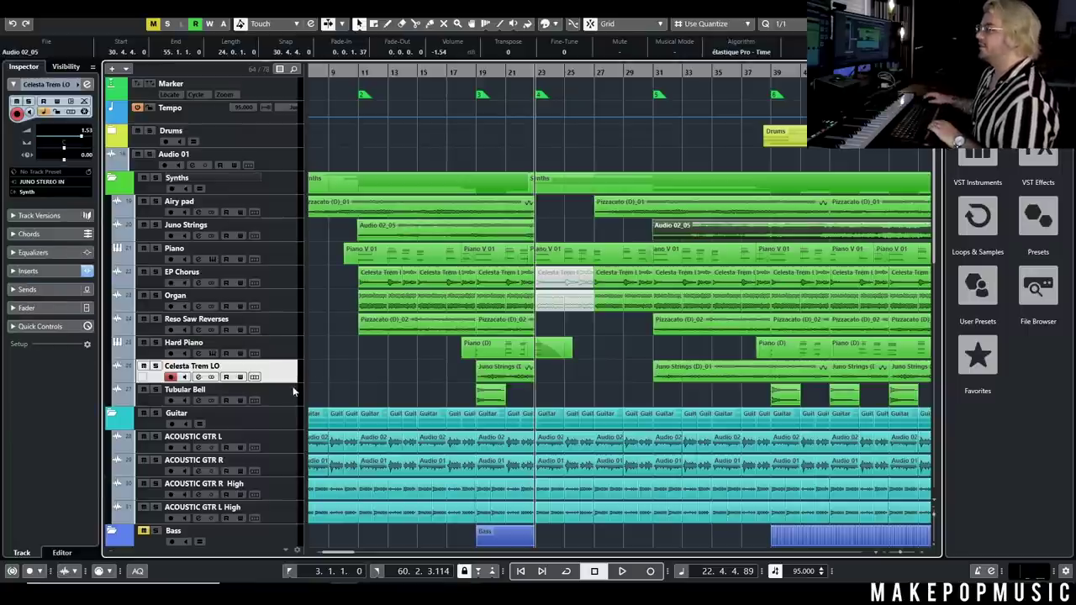
click(292, 388)
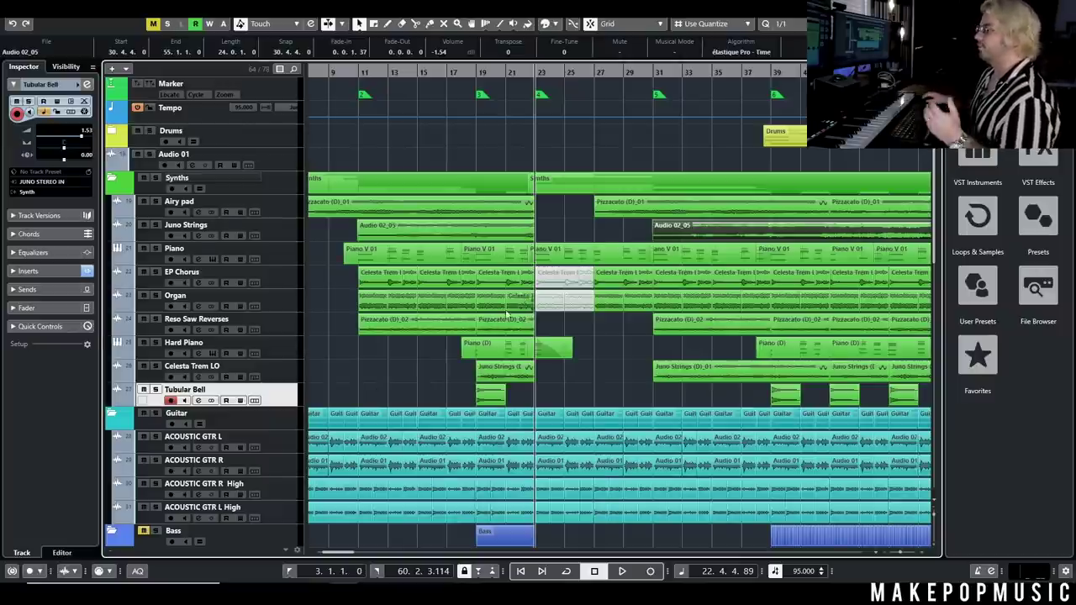
Highlight the acoustic guitar clips across the whole song, deselect them, and place the playback position in bar 22.
scroll(512, 304, down, 8)
key(g)
key(g)
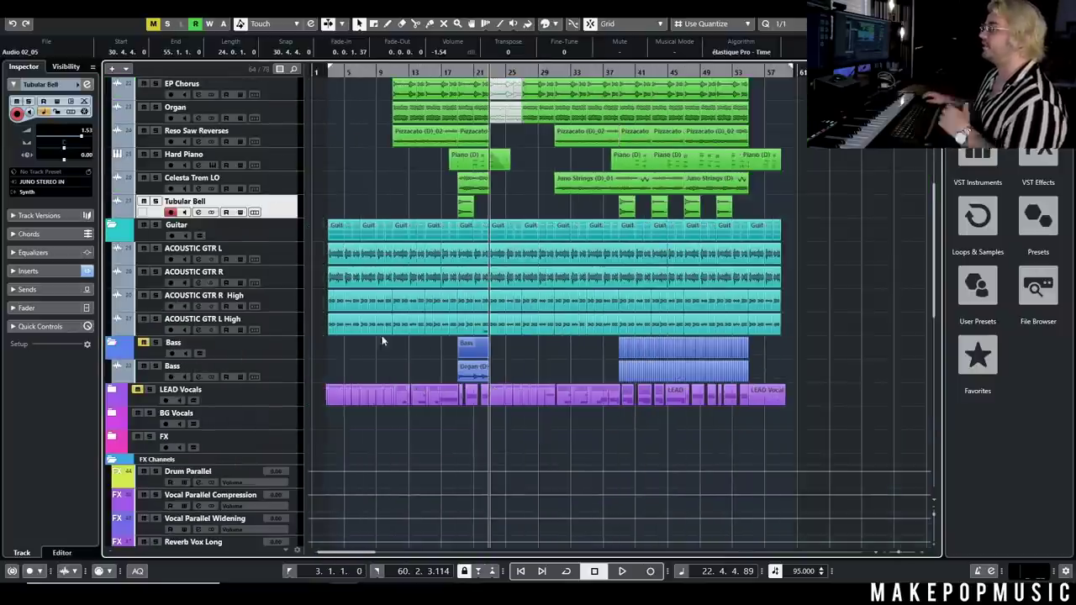
drag(316, 252, 812, 318)
key(h)
key(h)
key(h)
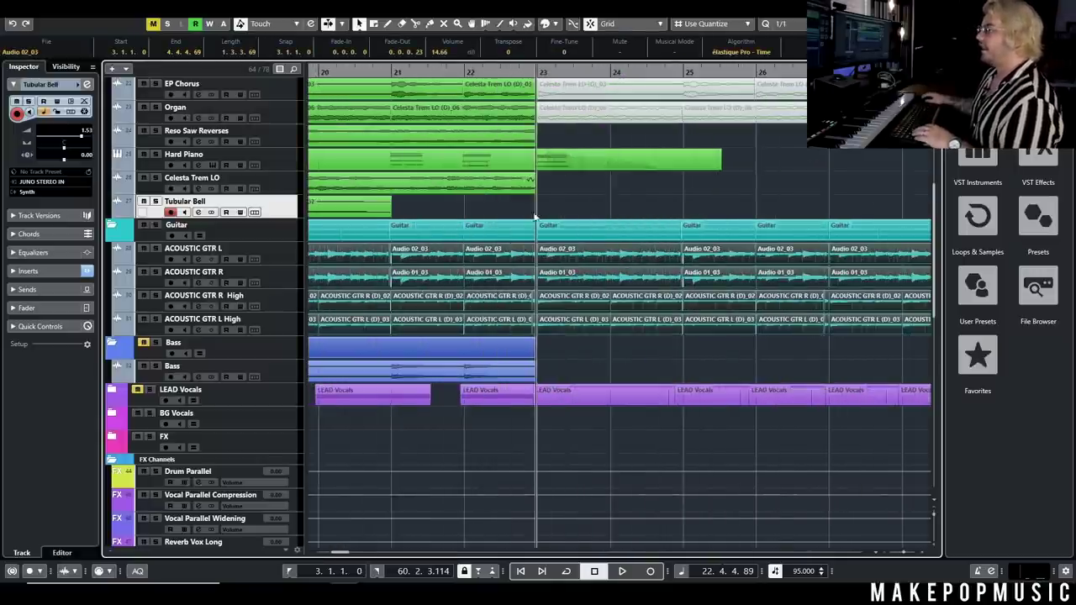
key(g)
key(g)
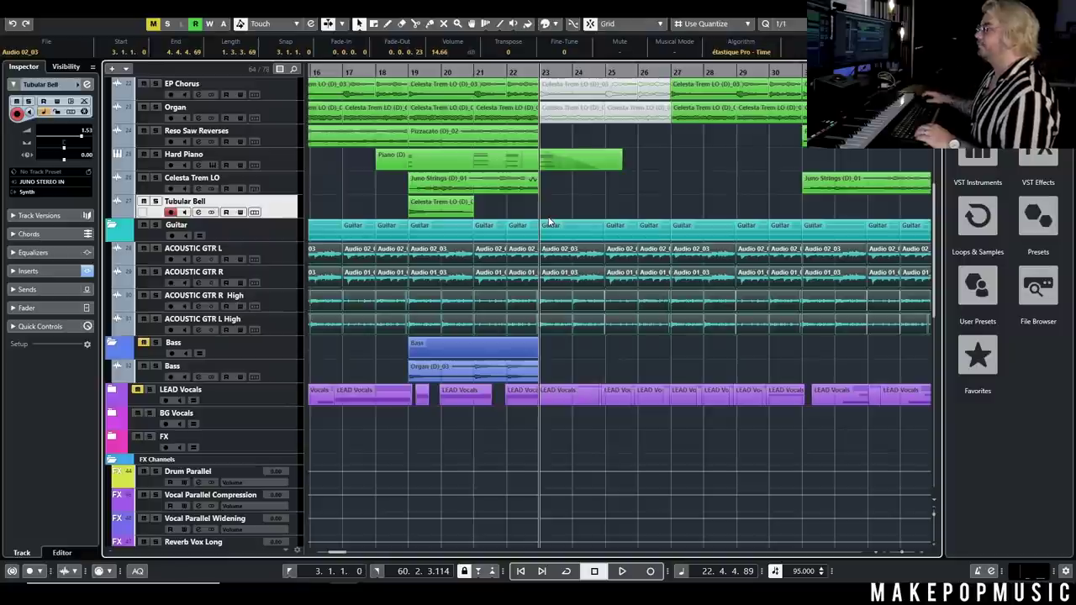
click(546, 203)
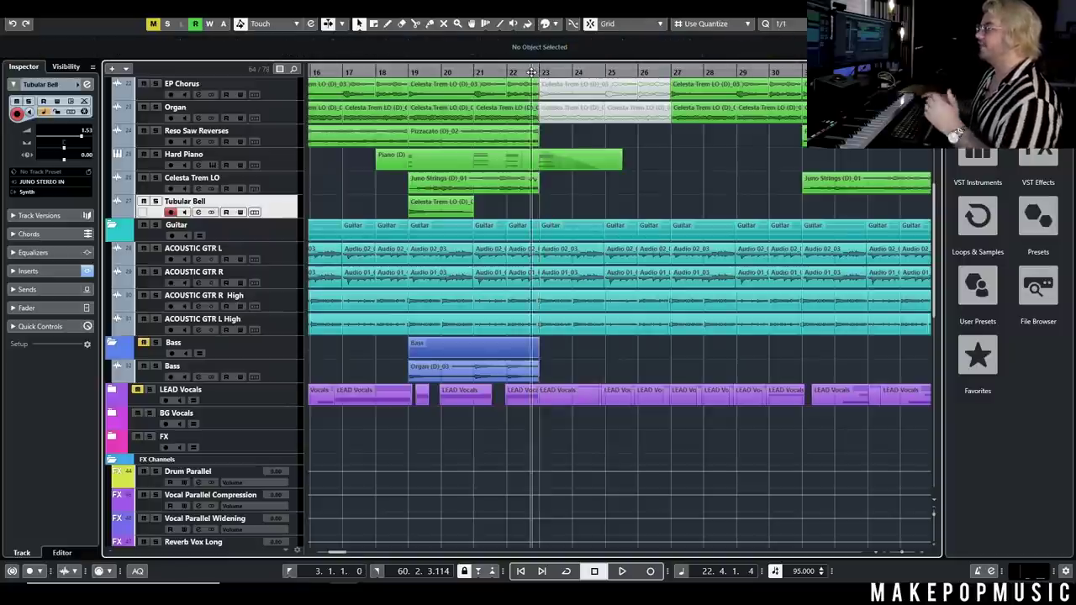
Audition the synth and guitar arrangement from bar 23 and stop playback at bar 25.
scroll(581, 164, up, 4)
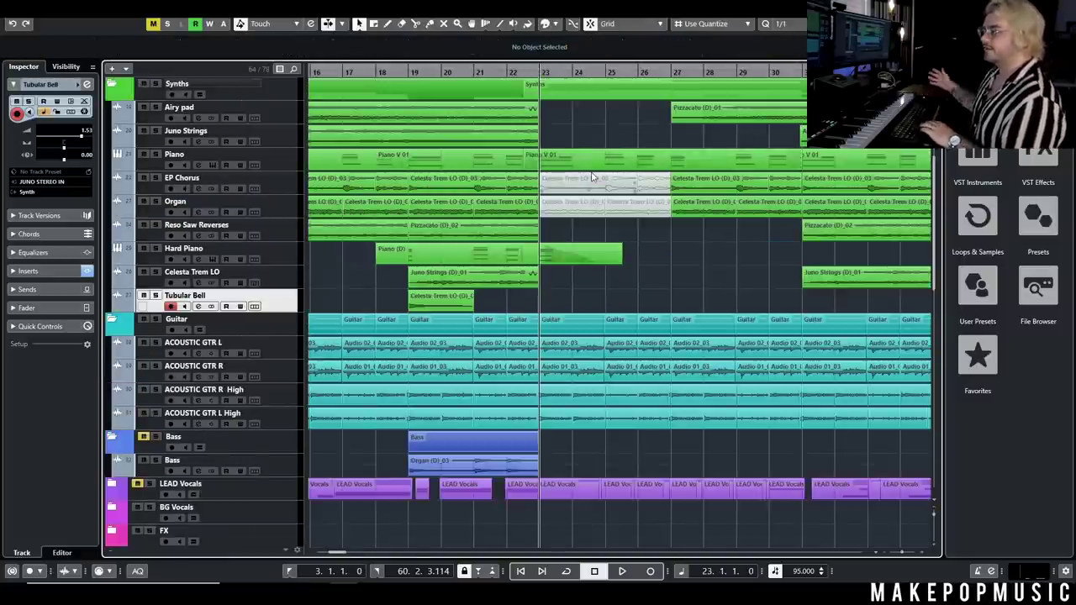
key(space)
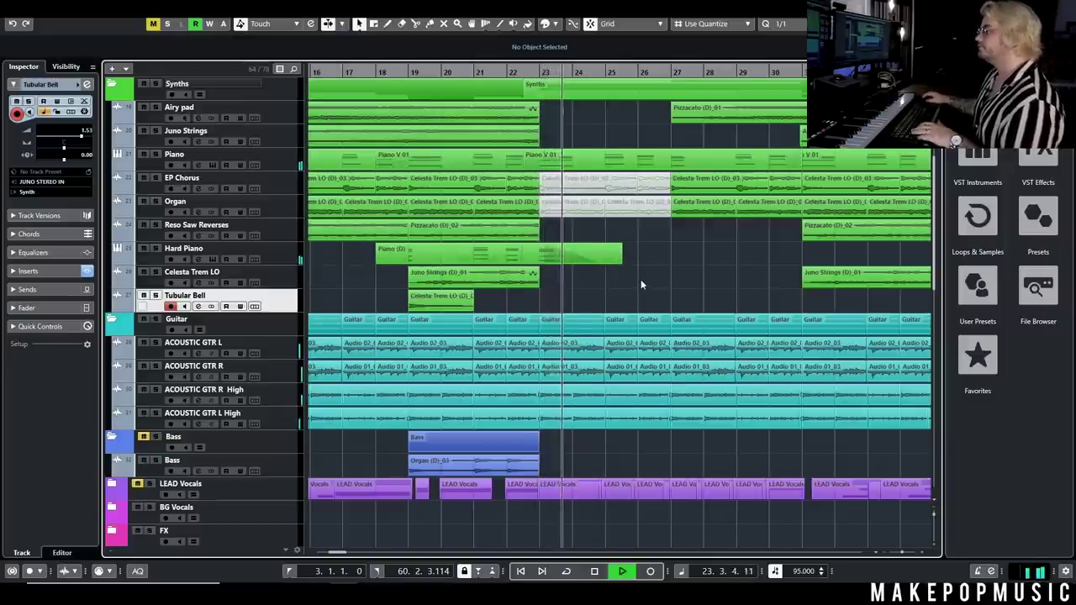
scroll(641, 280, down, 4)
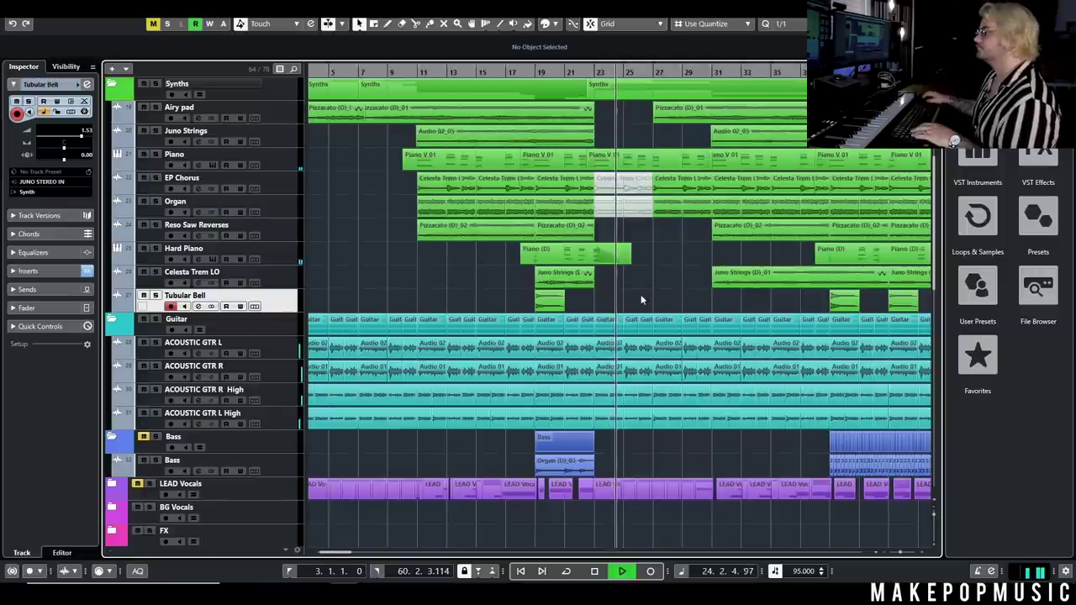
scroll(641, 294, right, 4)
key(space)
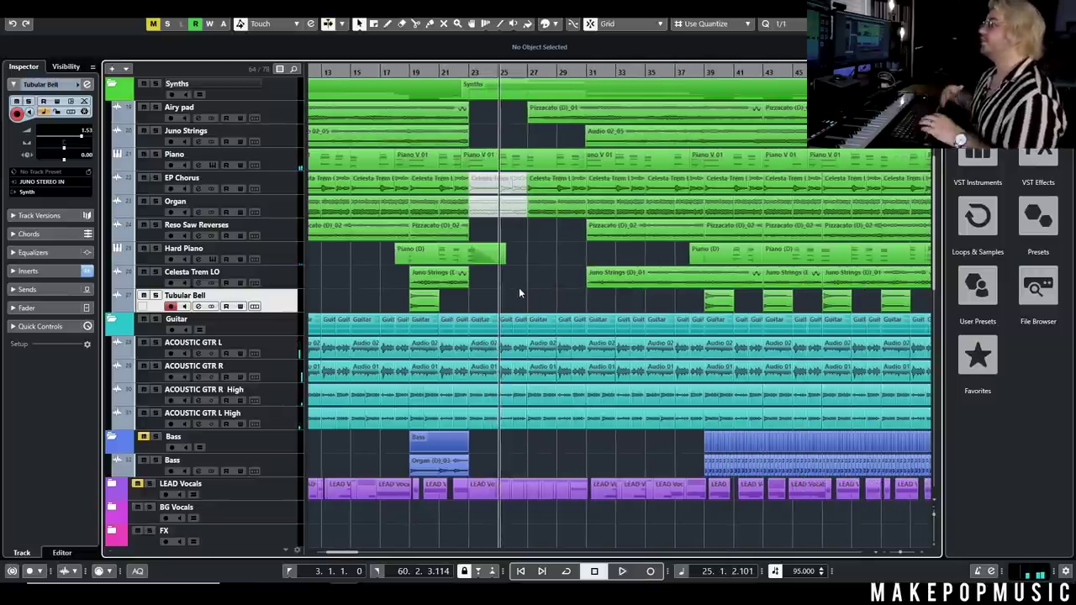
Unmute the Main Vocal track inside the expanded LEAD Vocals folder and place the playback position at bar 3.
scroll(519, 288, down, 4)
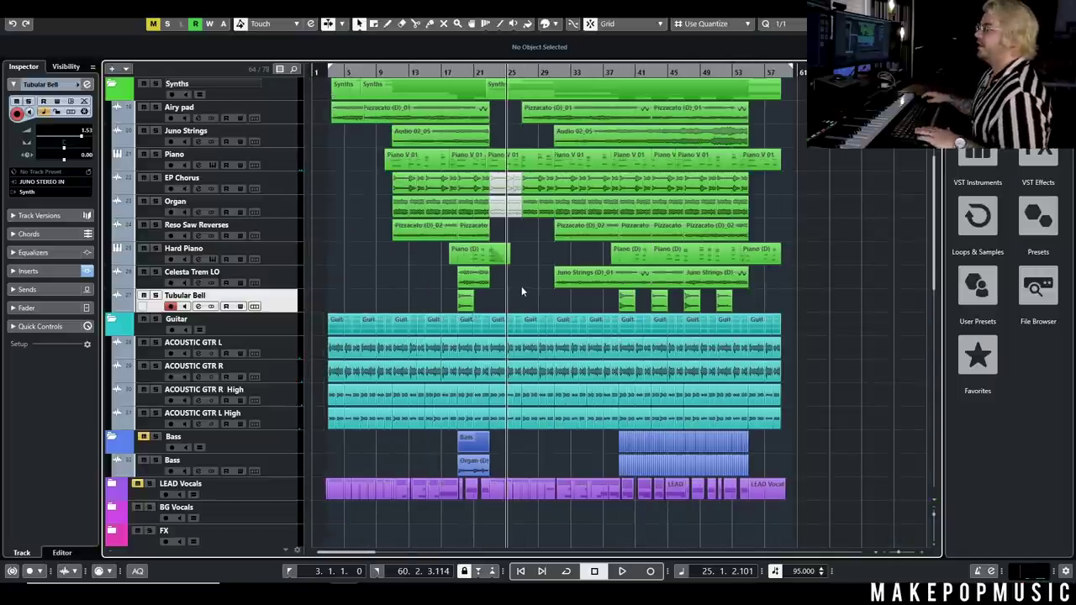
scroll(554, 318, up, 3)
scroll(541, 319, down, 3)
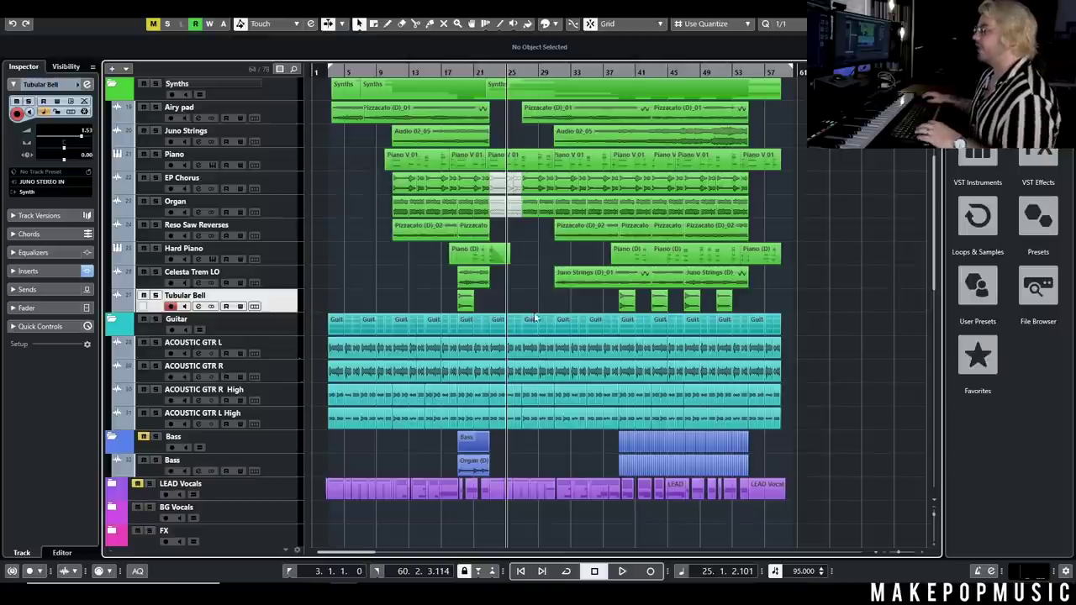
scroll(485, 324, down, 3)
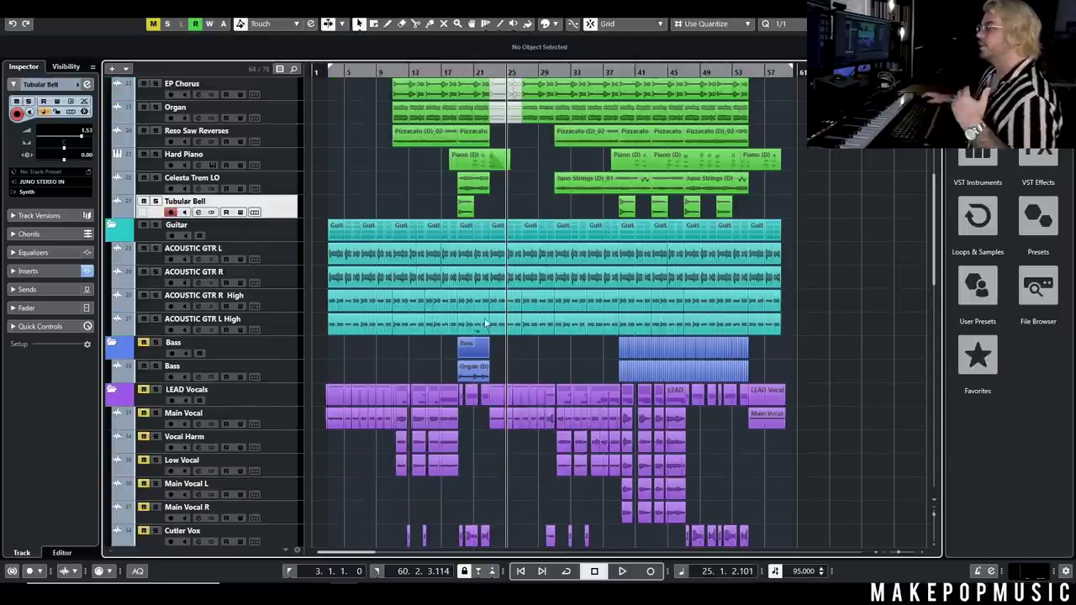
scroll(496, 317, down, 6)
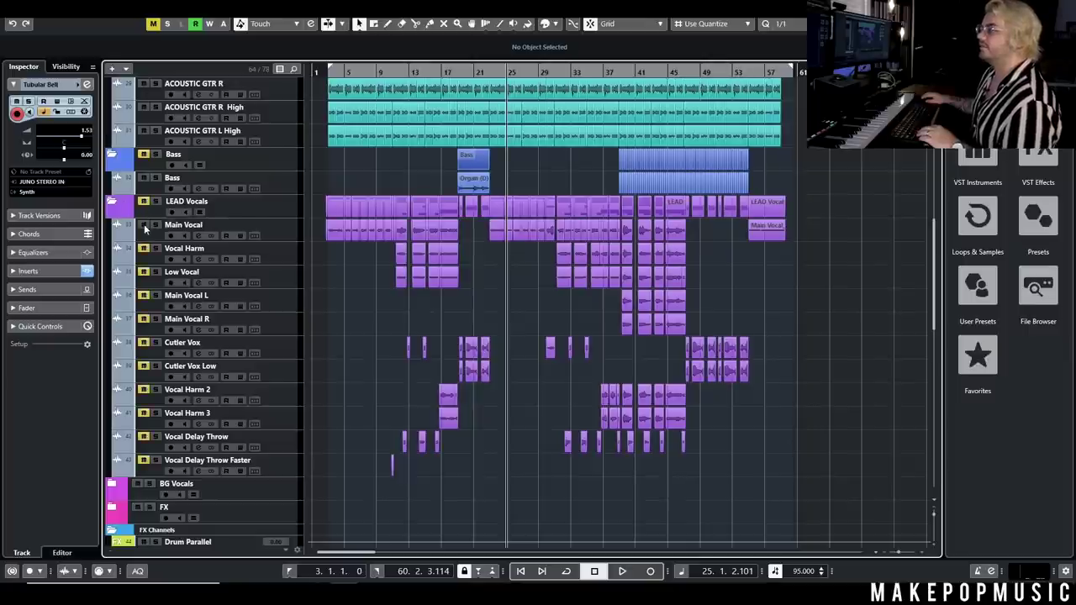
click(328, 72)
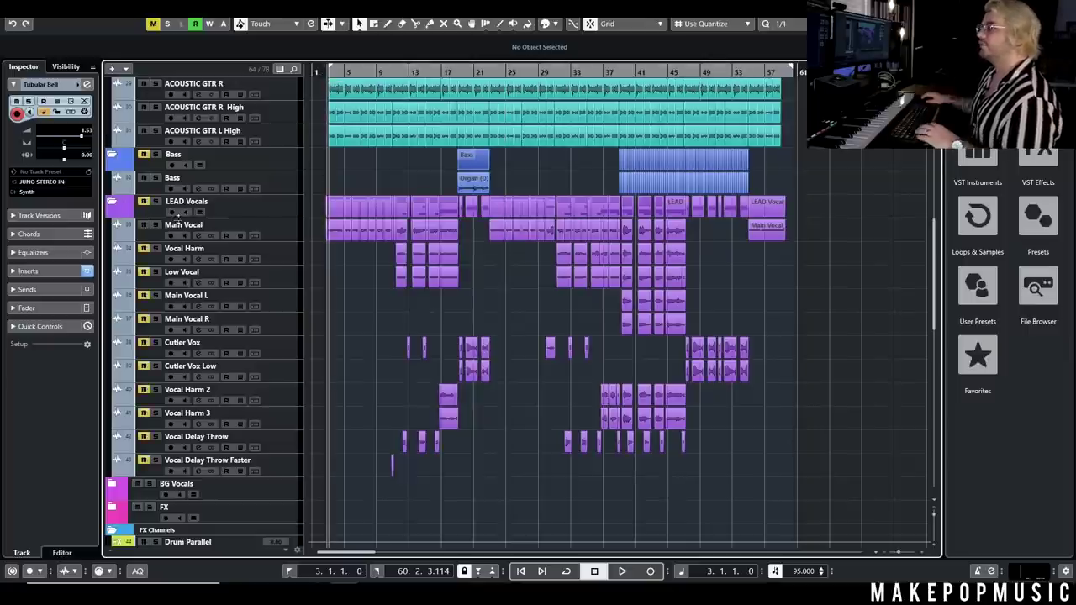
Open the Main Vocal channel settings and inspect its Virtual Mix Rack and FabFilter Pro-MB inserts.
click(197, 238)
drag(442, 252, 517, 275)
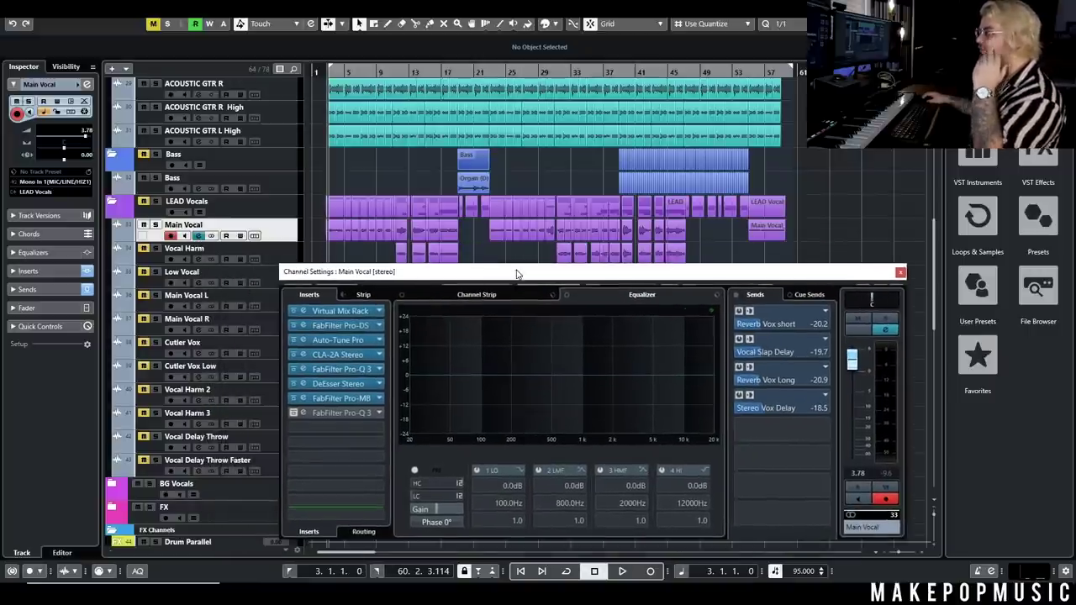
click(345, 313)
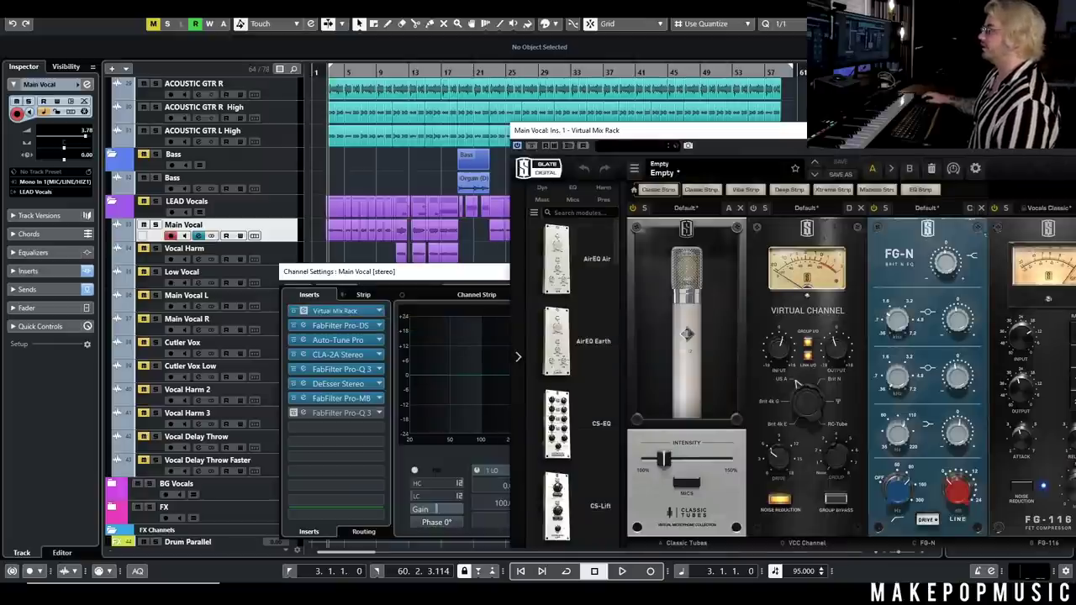
drag(588, 131, 218, 182)
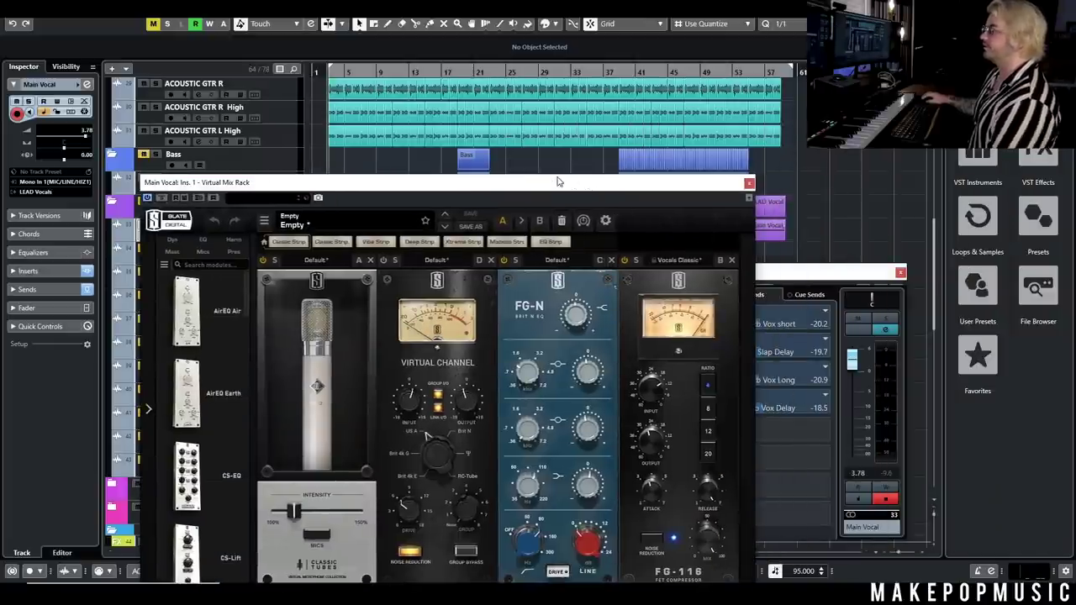
click(749, 184)
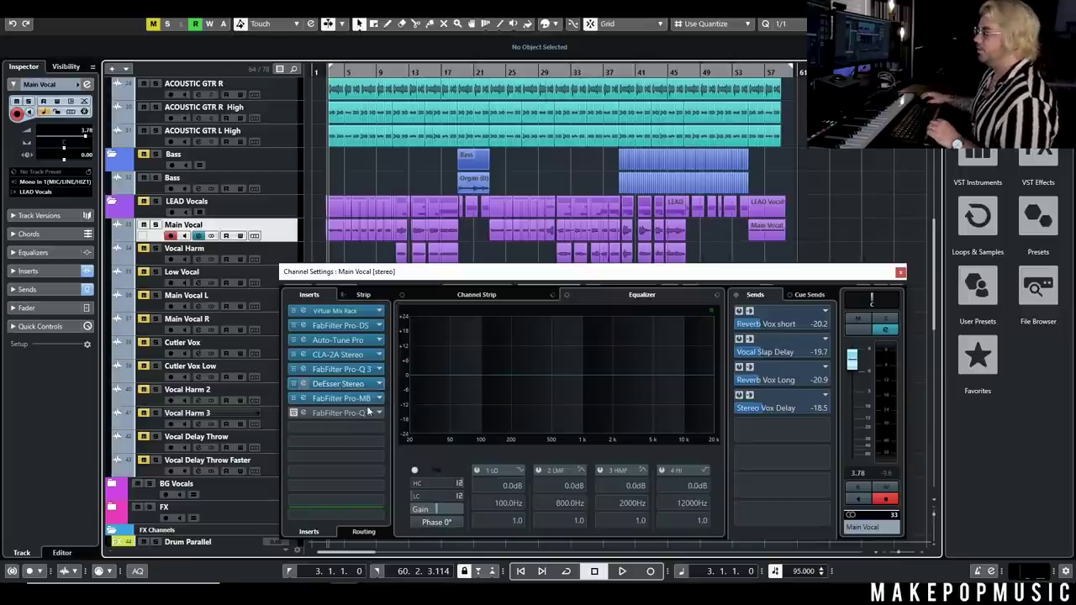
click(358, 401)
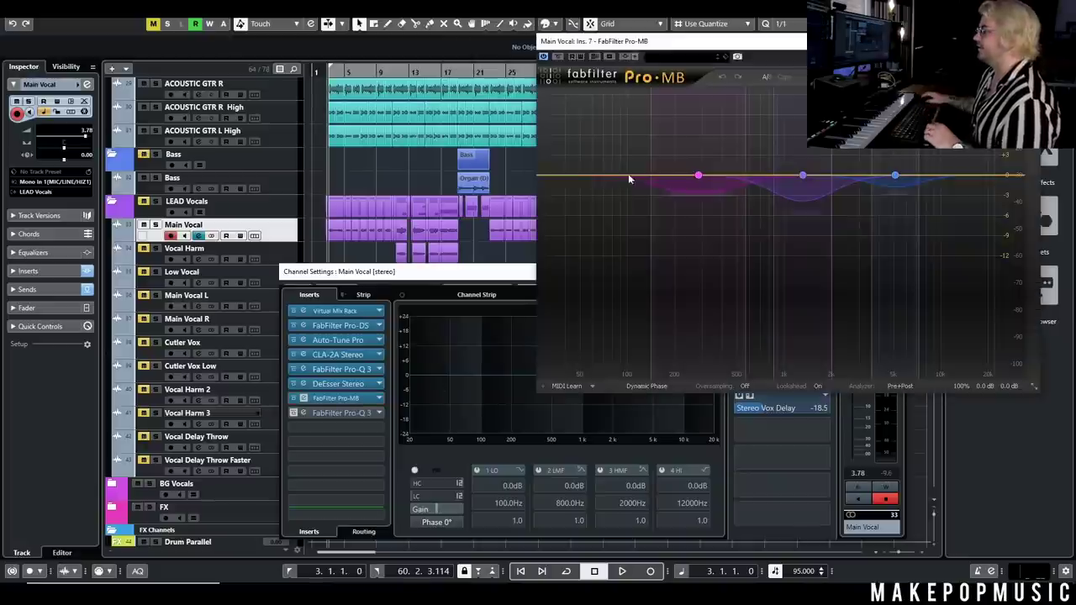
click(799, 40)
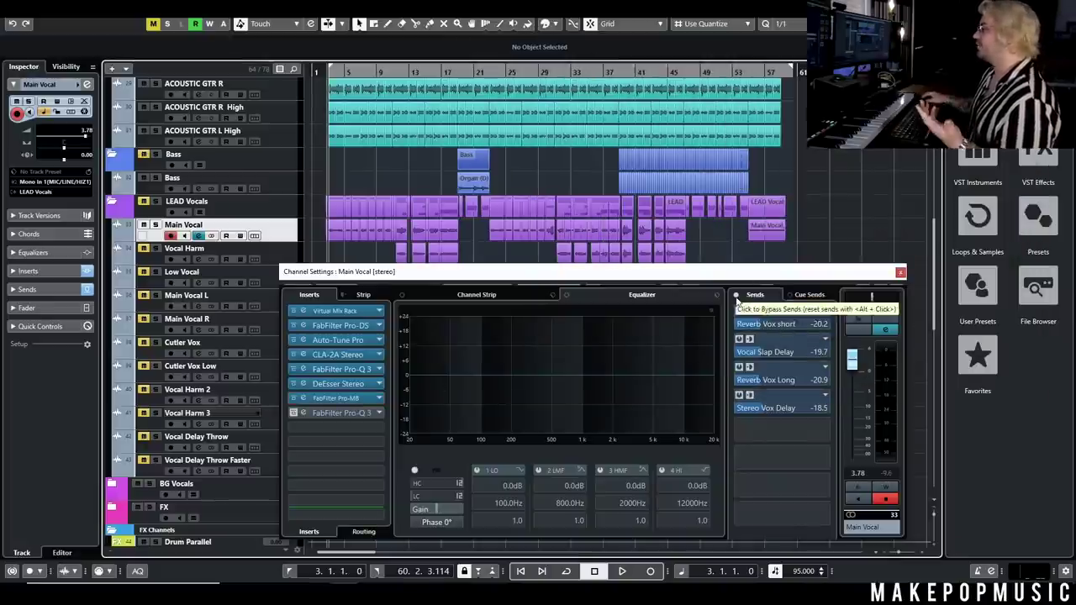
Audition the Main Vocal from bar 3 with its sends bypassed, and re-enable the sends during playback.
click(735, 295)
key(h)
key(h)
key(h)
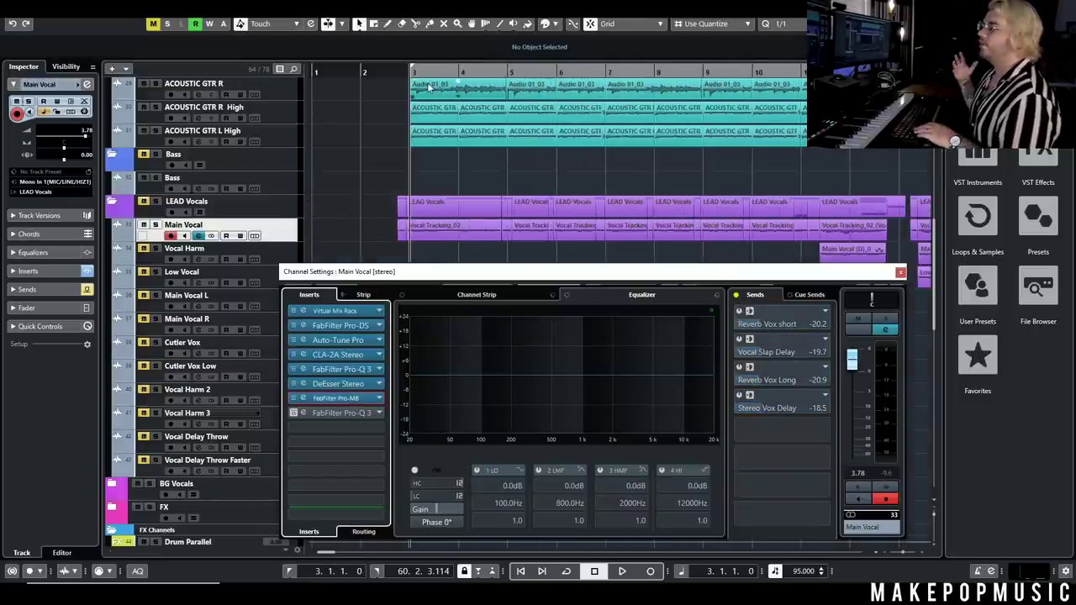
key(space)
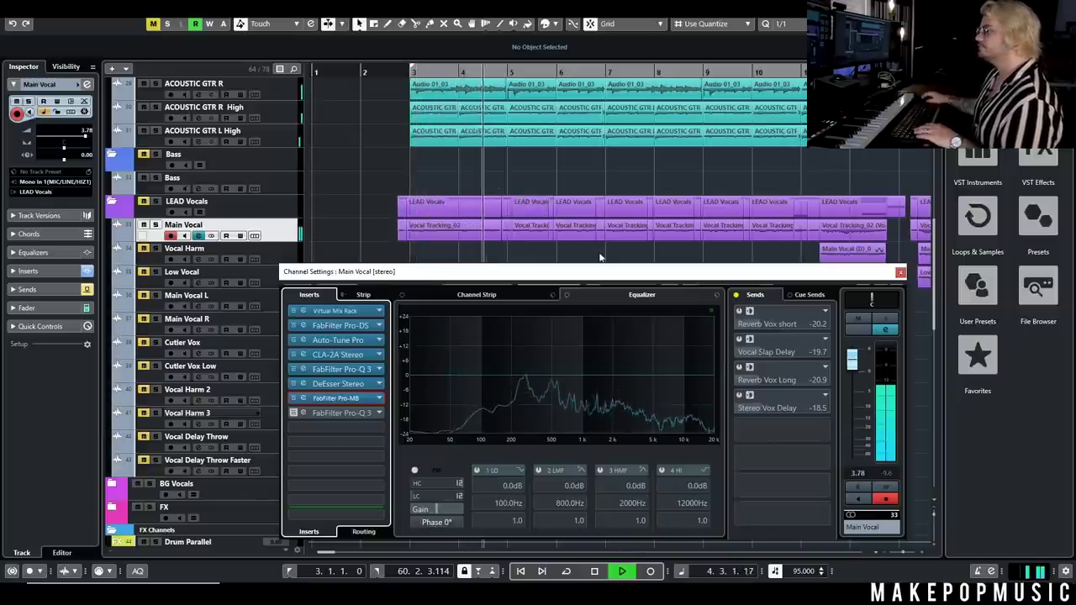
click(737, 295)
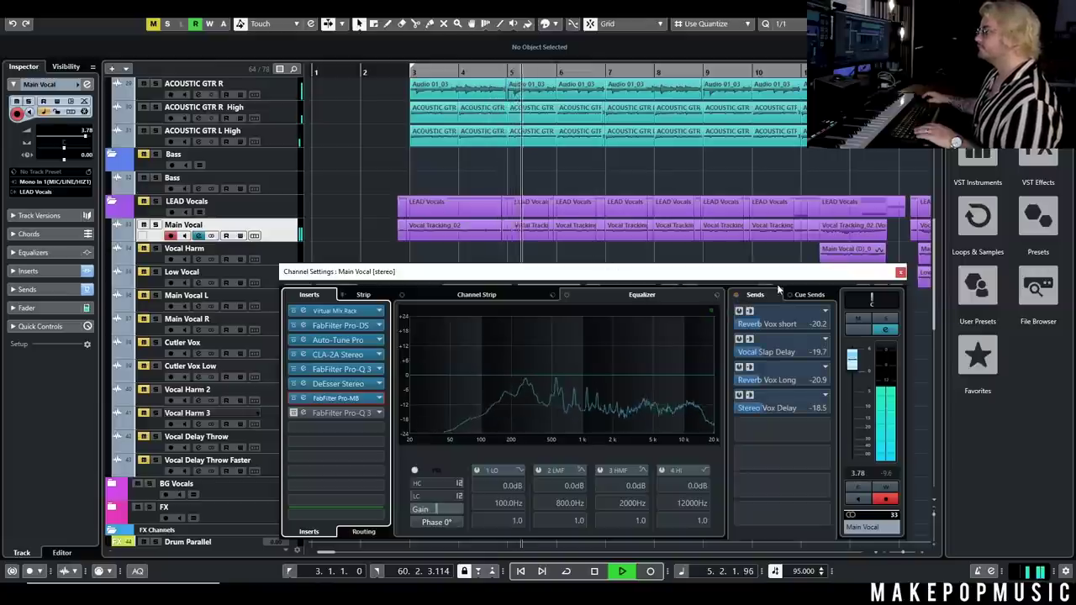
key(space)
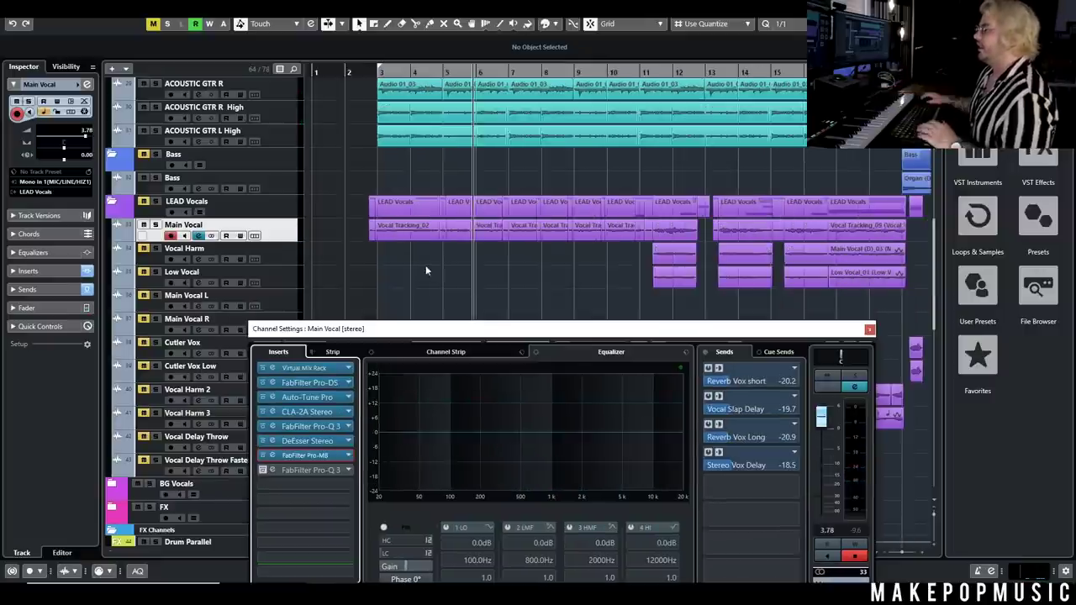
Turn off the Vocal Slap Delay, Reverb Vox Long and Stereo Vox Delay sends on the Main Vocal channel.
scroll(751, 228, down, 2)
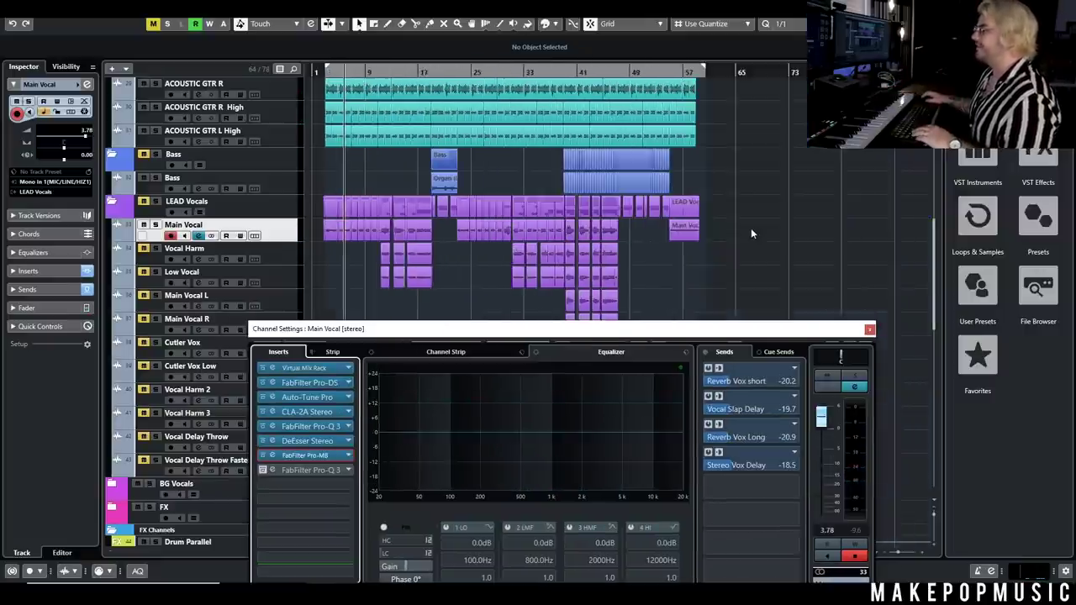
scroll(750, 242, down, 4)
scroll(743, 236, up, 4)
scroll(341, 261, up, 6)
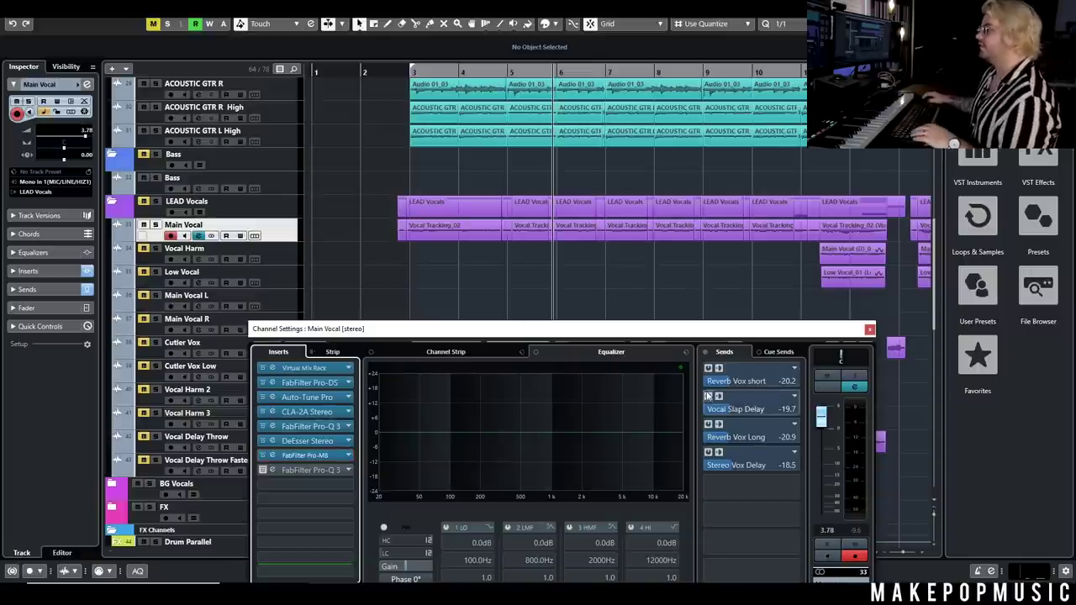
Open the Reverb Vox short FX channel and examine the settings of its VerbSuite Classics insert.
scroll(593, 269, down, 10)
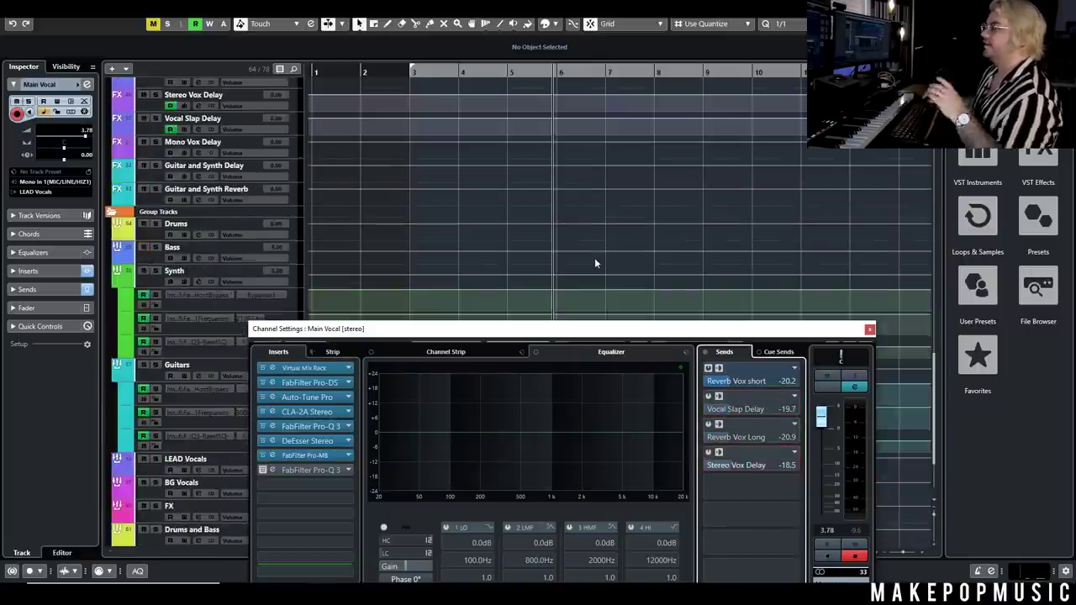
scroll(424, 180, up, 6)
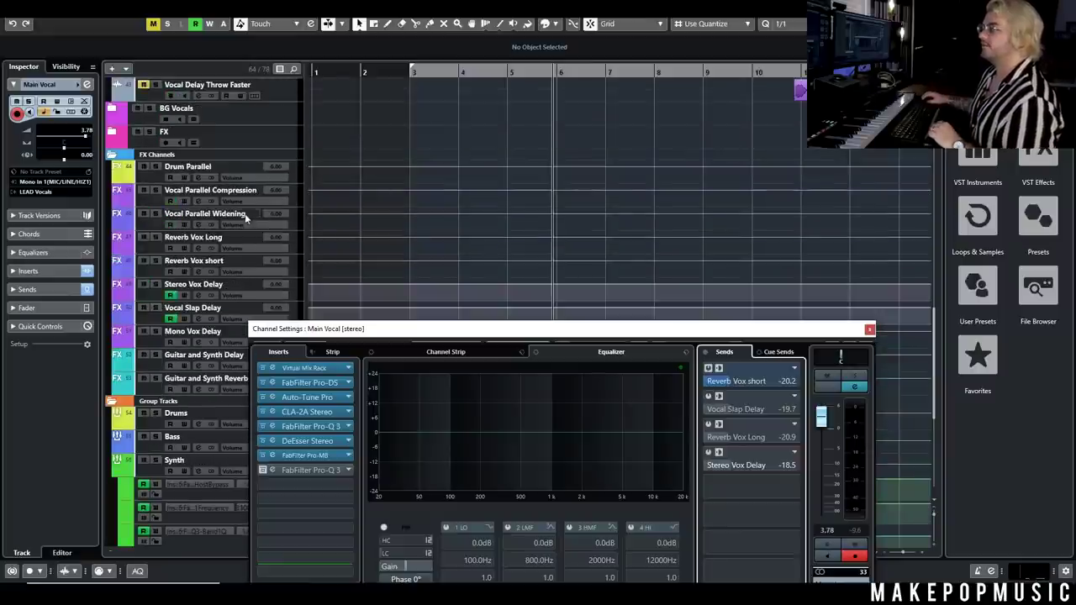
click(200, 272)
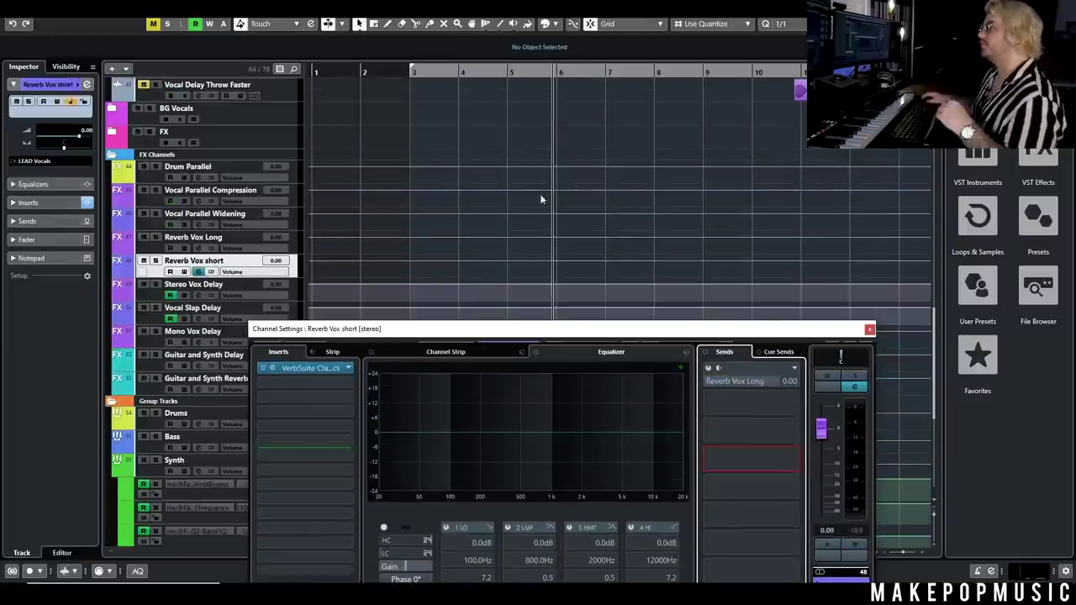
scroll(496, 151, up, 4)
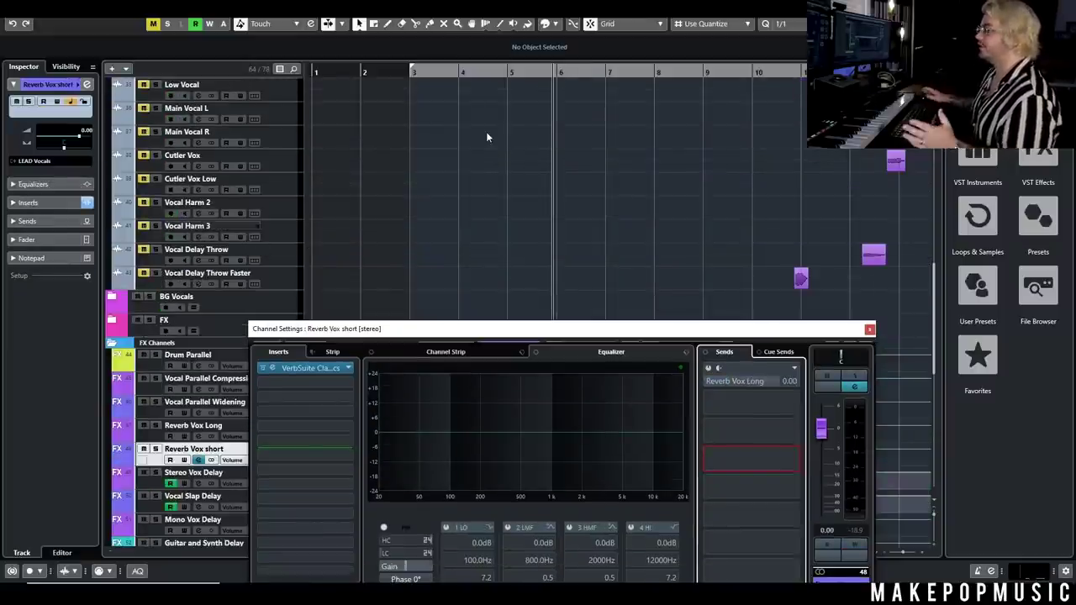
click(311, 368)
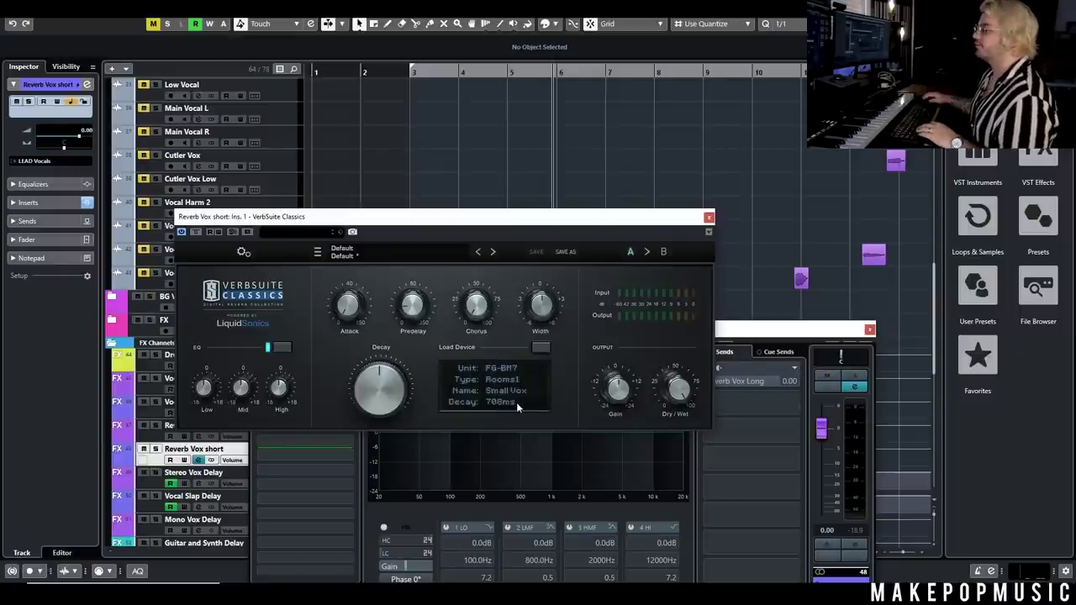
click(709, 217)
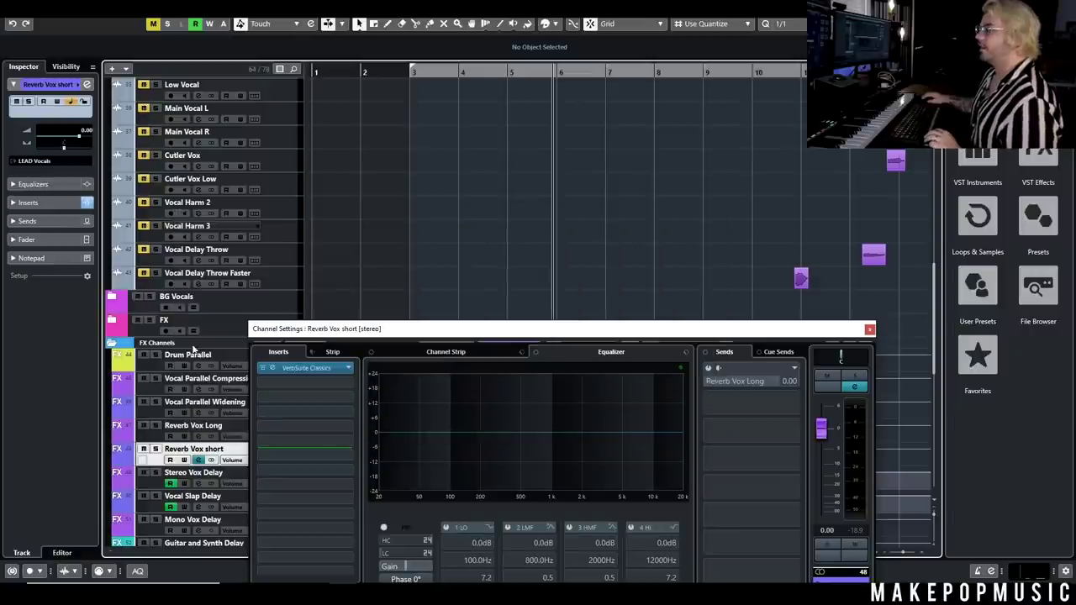
Open the Stereo Vox Delay FX channel and examine its Repeater and FabFilter Pro-Q inserts.
click(199, 486)
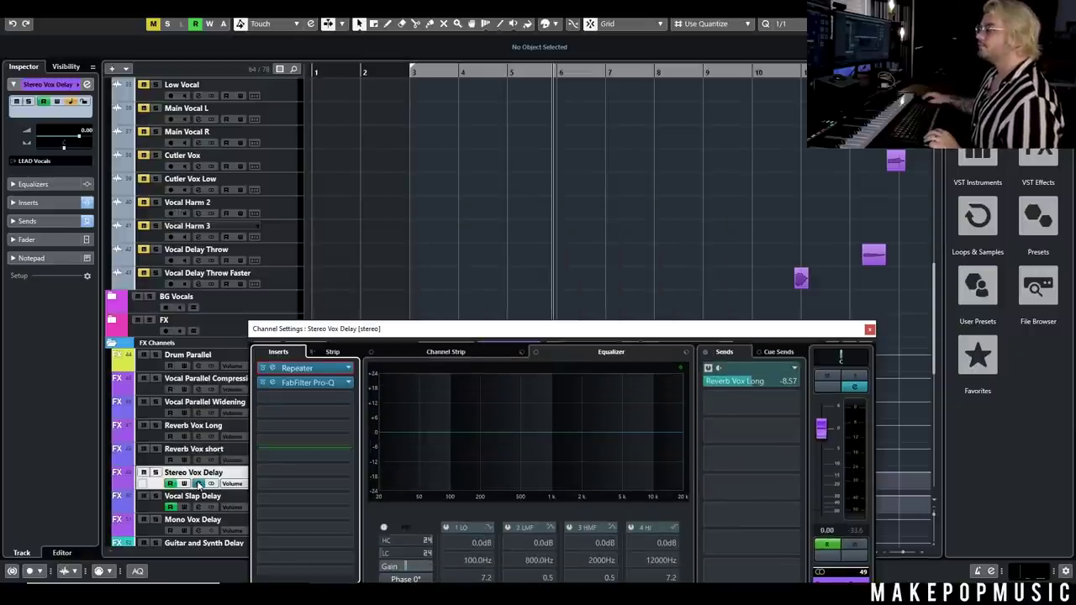
click(303, 369)
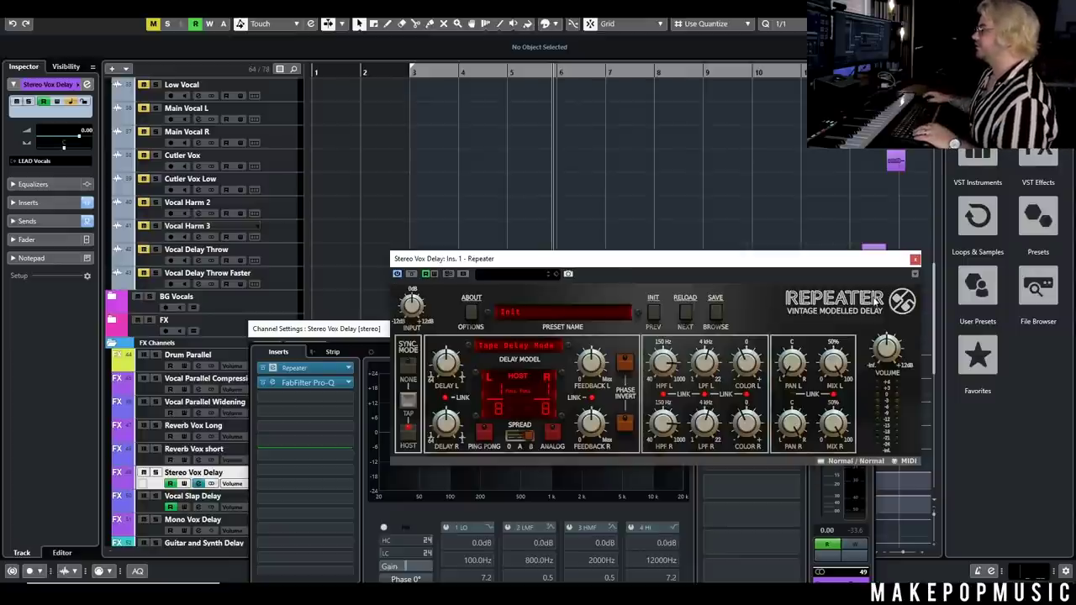
click(915, 259)
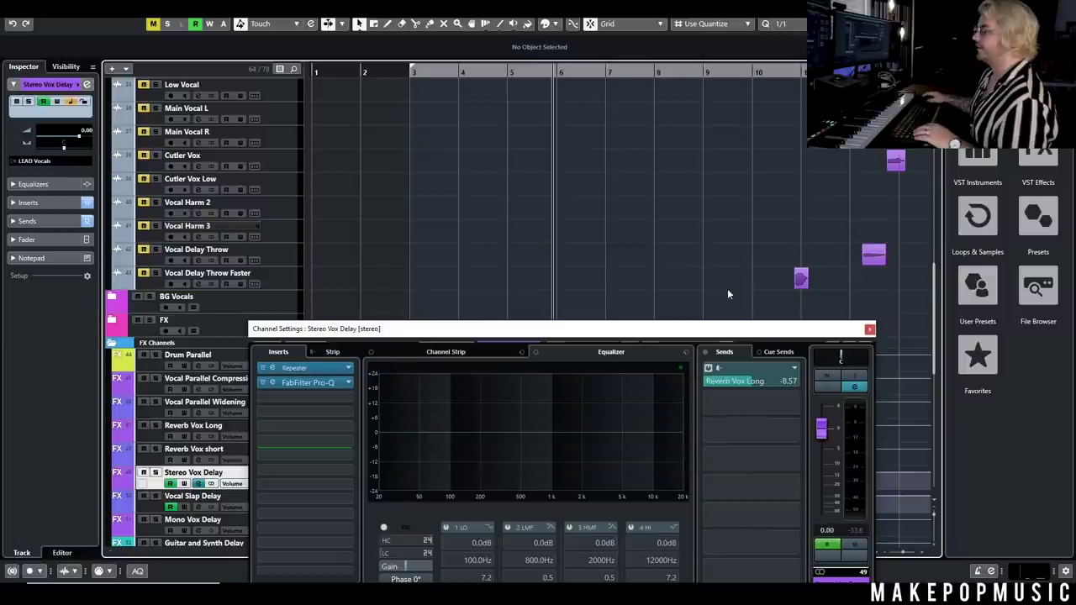
click(296, 384)
click(735, 153)
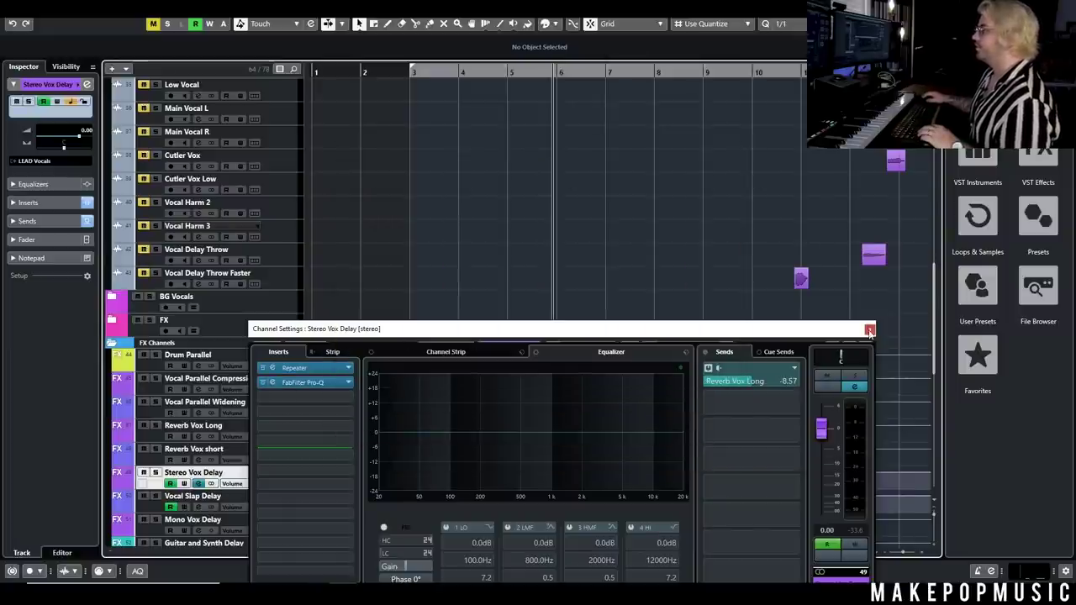
click(869, 329)
Examine the Repeater insert on the Vocal Slap Delay FX channel, including its list of delay models.
click(198, 507)
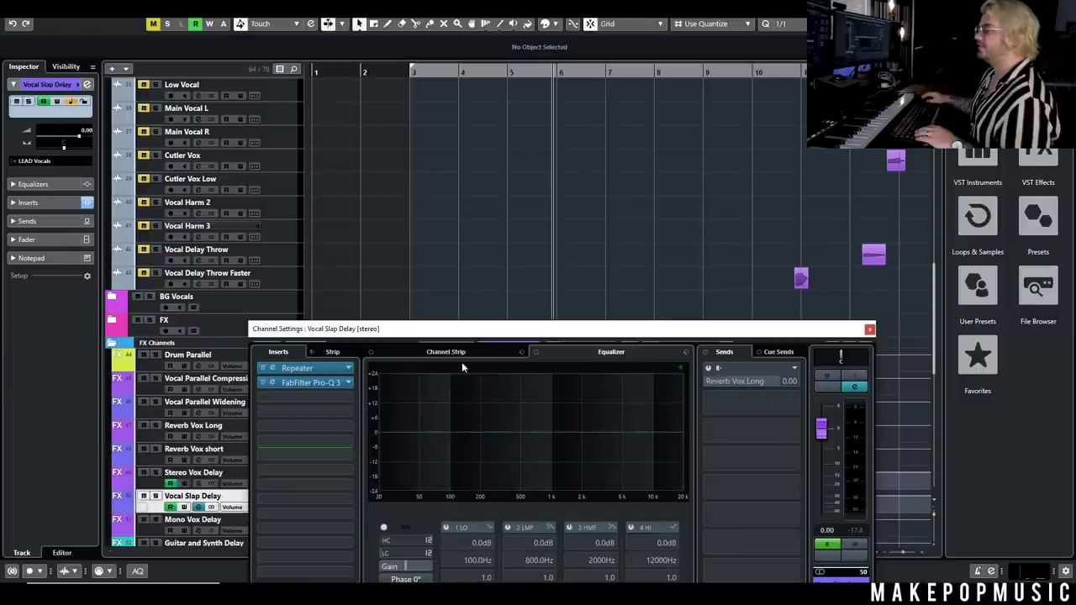
click(326, 368)
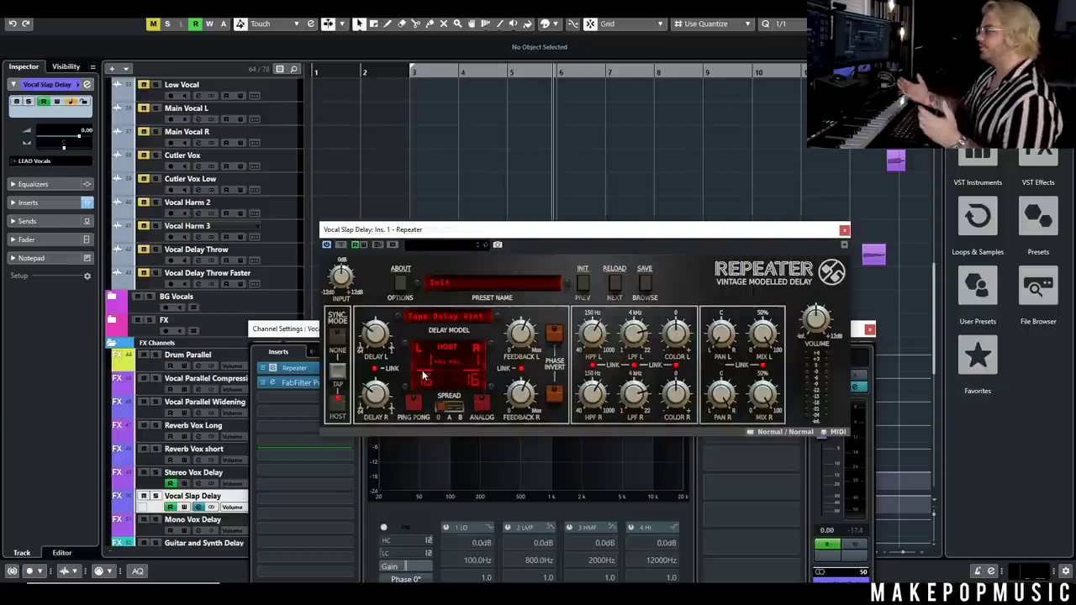
click(480, 338)
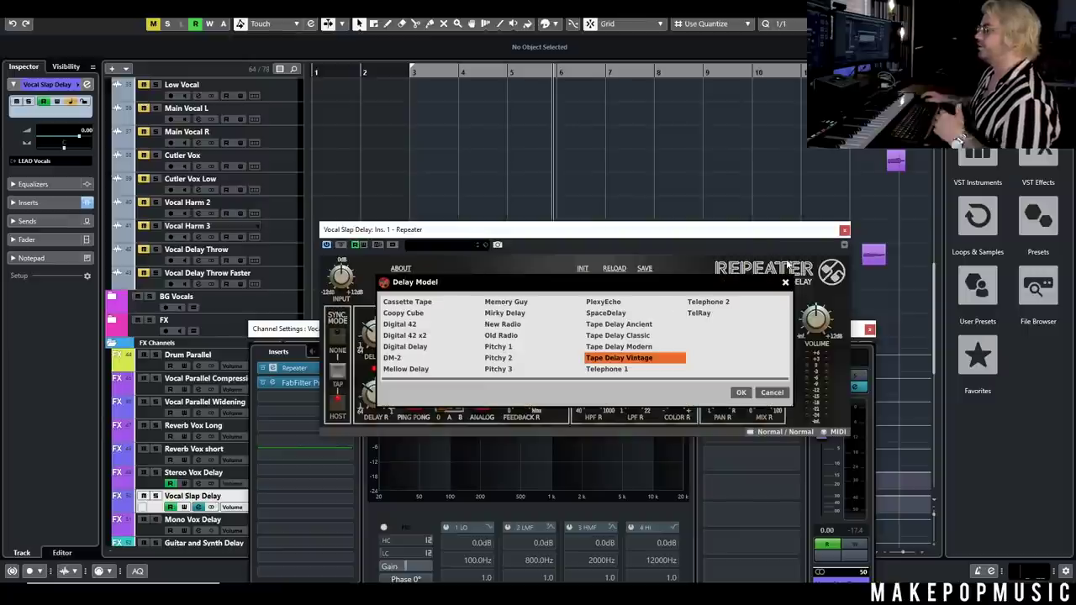
click(775, 392)
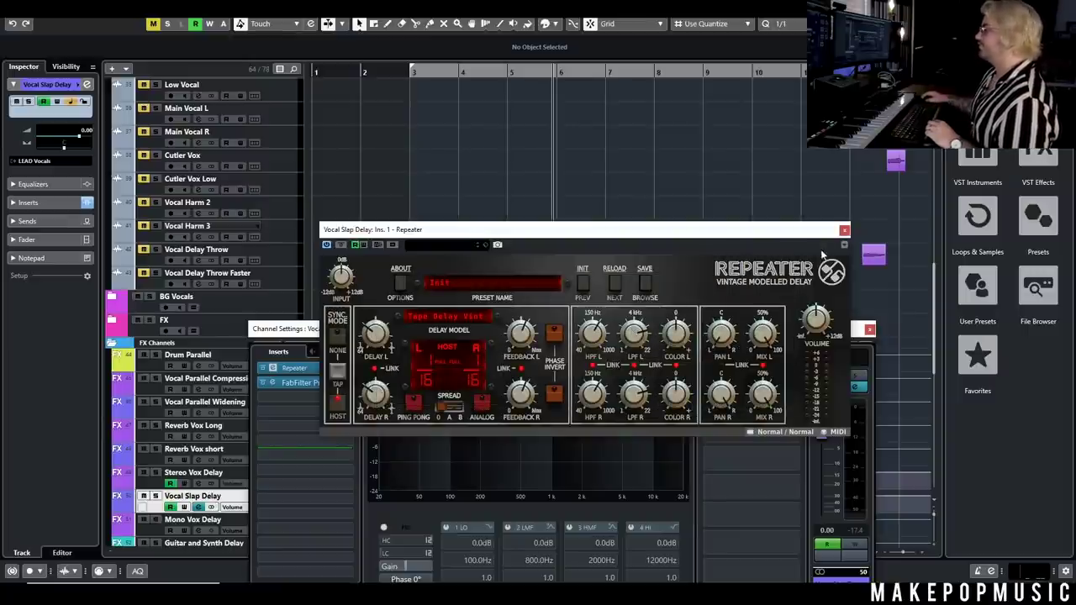
Examine the FabFilter Pro-Q 3 insert's curve on the Vocal Slap Delay channel and close its channel settings.
click(844, 230)
click(303, 383)
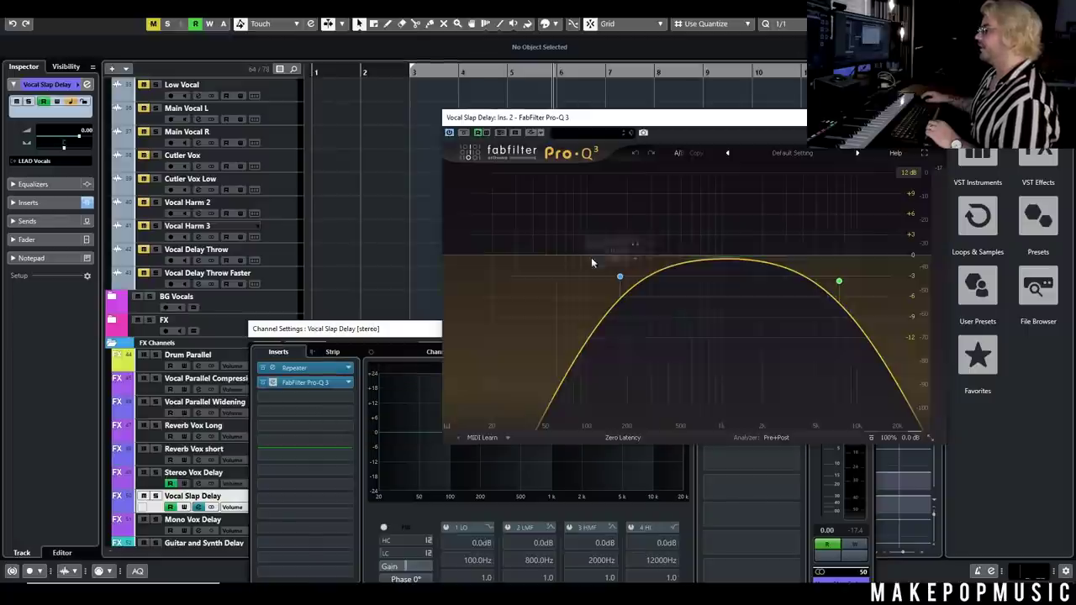
click(932, 116)
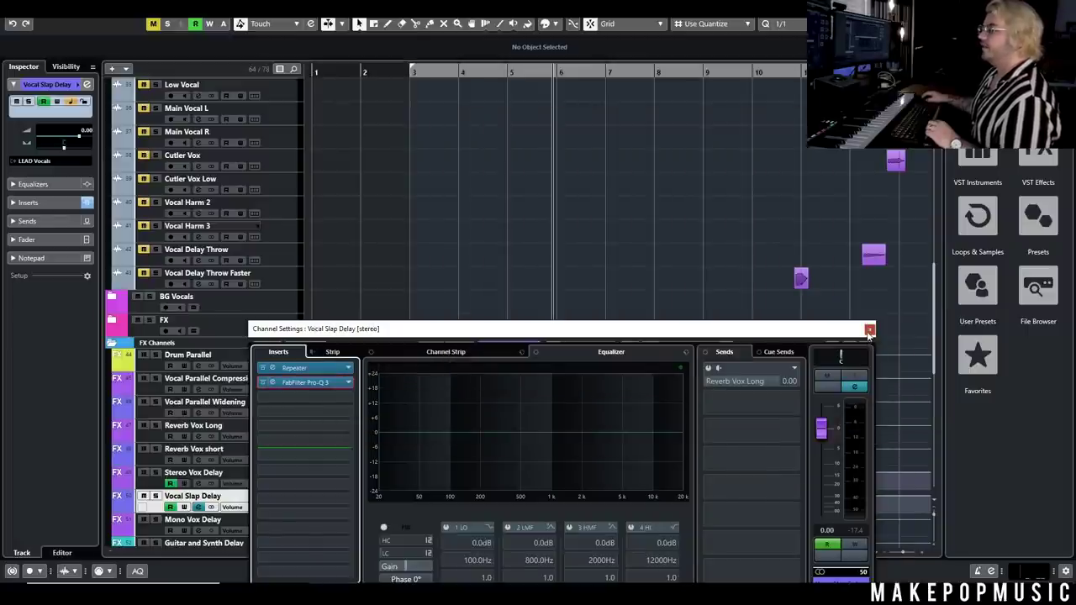
click(870, 329)
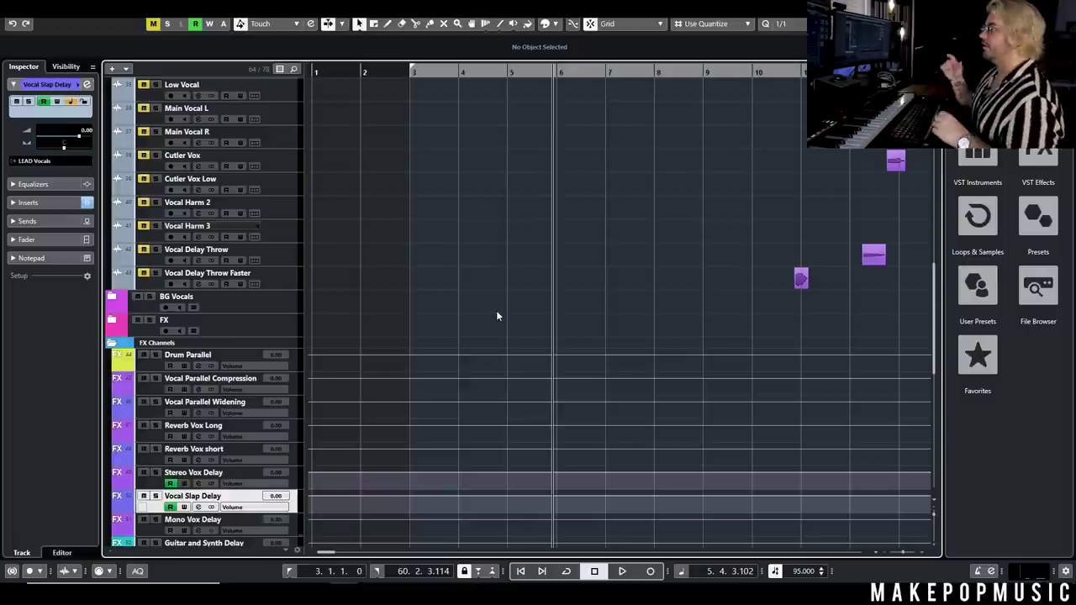
Open the Reverb Vox Long FX channel and examine its FabFilter Pro-R insert, including stereo width and the high-cut band of the post EQ.
scroll(501, 307, down, 6)
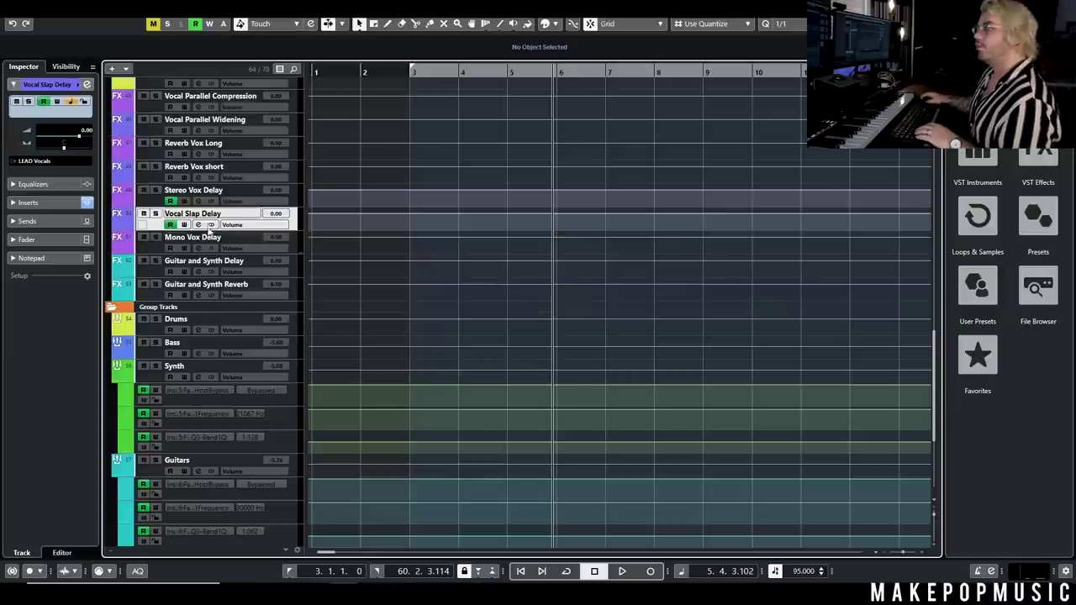
click(199, 155)
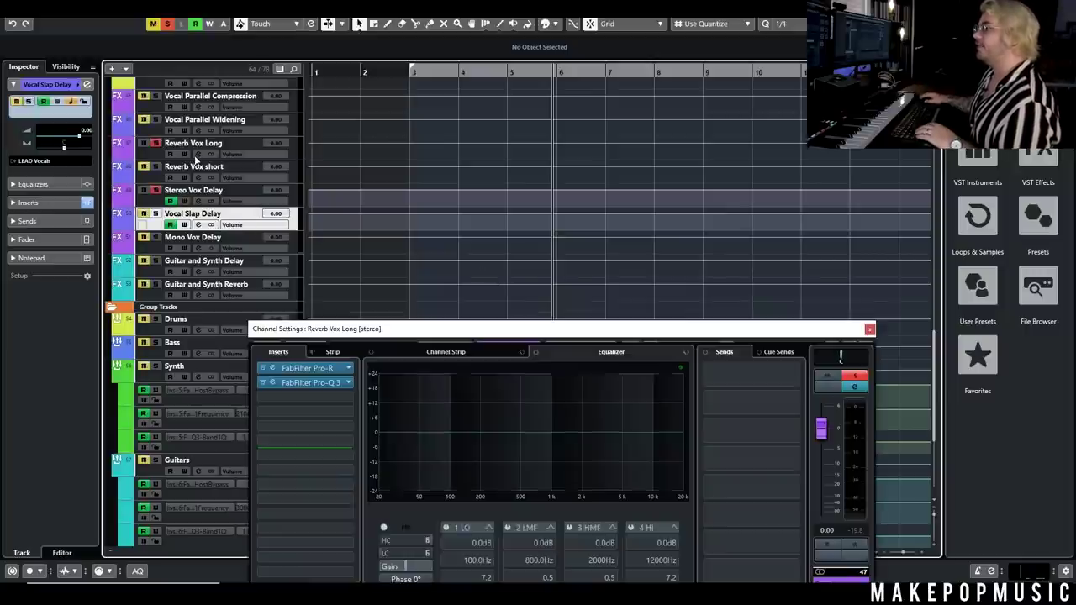
click(305, 371)
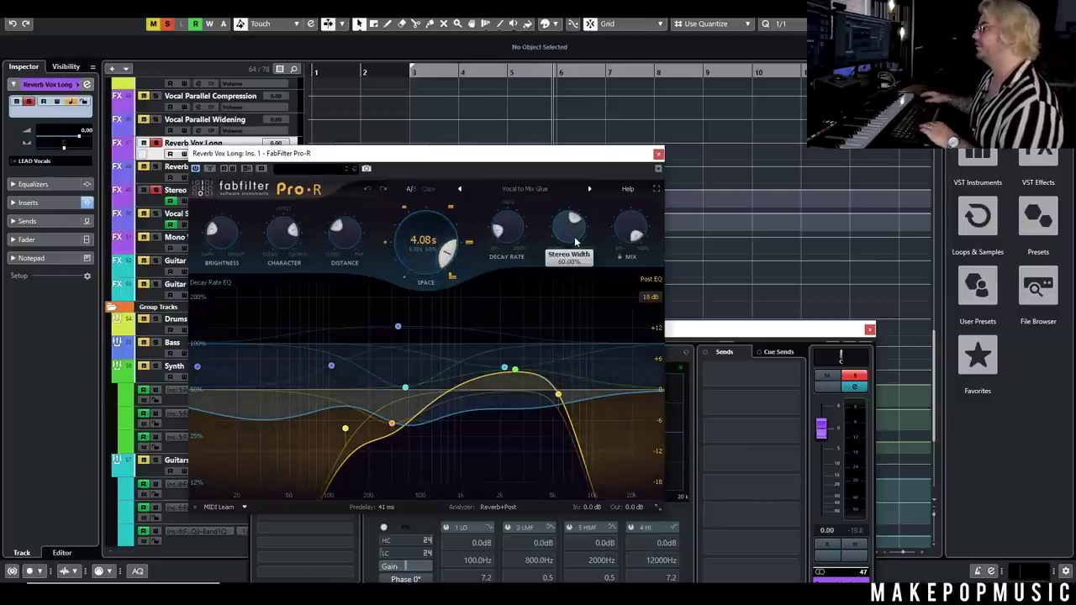
mouse_move(558, 396)
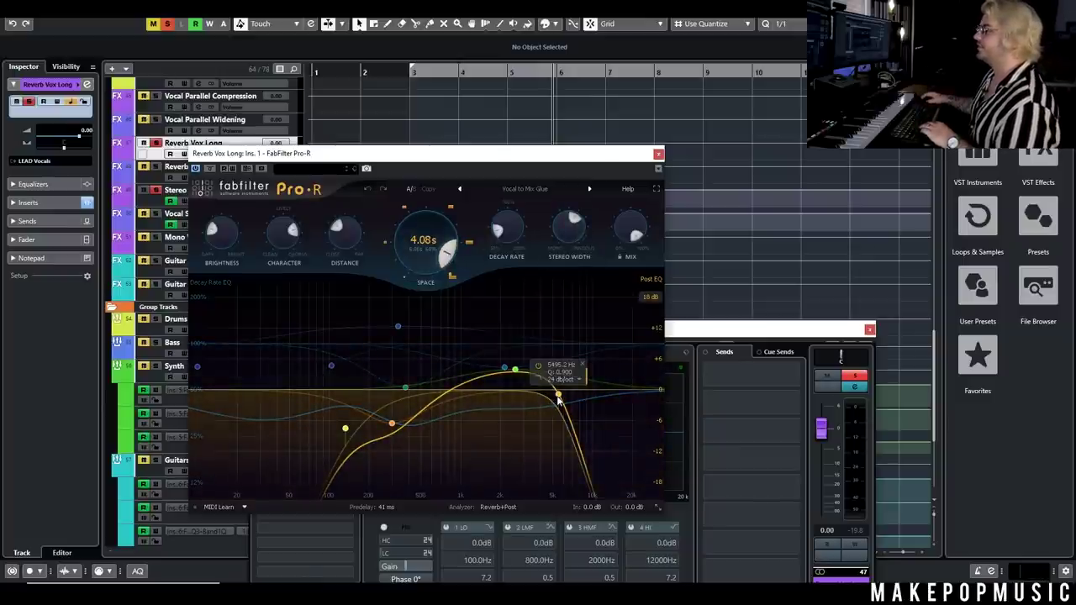
click(657, 157)
Examine the FabFilter Pro-Q 3 insert on the Reverb Vox Long channel and close its channel settings.
click(337, 383)
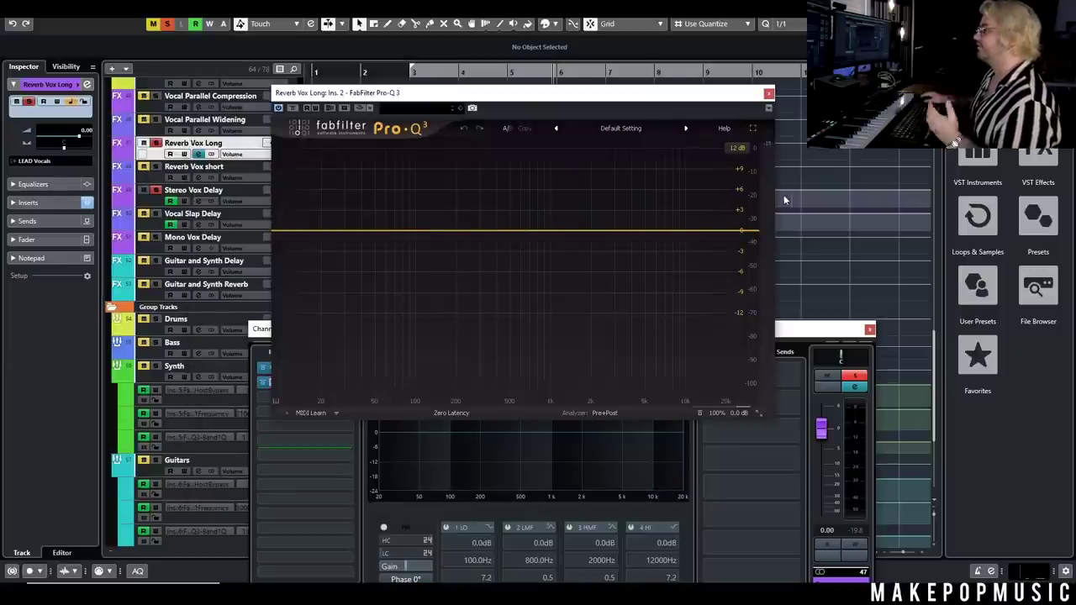
click(768, 94)
click(310, 388)
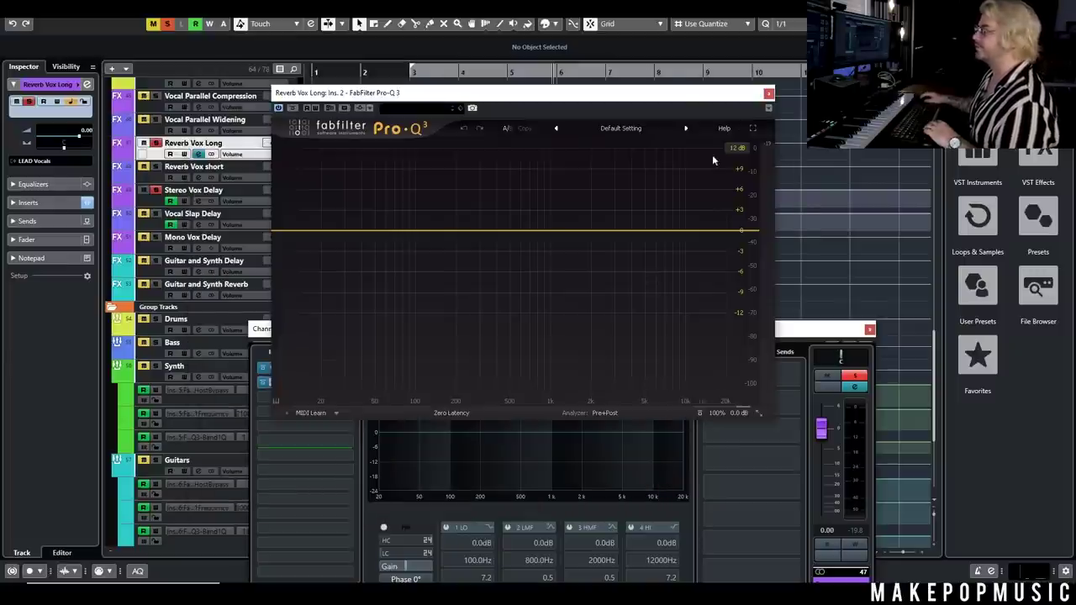
click(768, 93)
click(869, 328)
Turn the Vocal Slap Delay, Reverb Vox Long and Stereo Vox Delay sends back on in the Main Vocal channel.
scroll(642, 223, up, 5)
scroll(643, 224, up, 8)
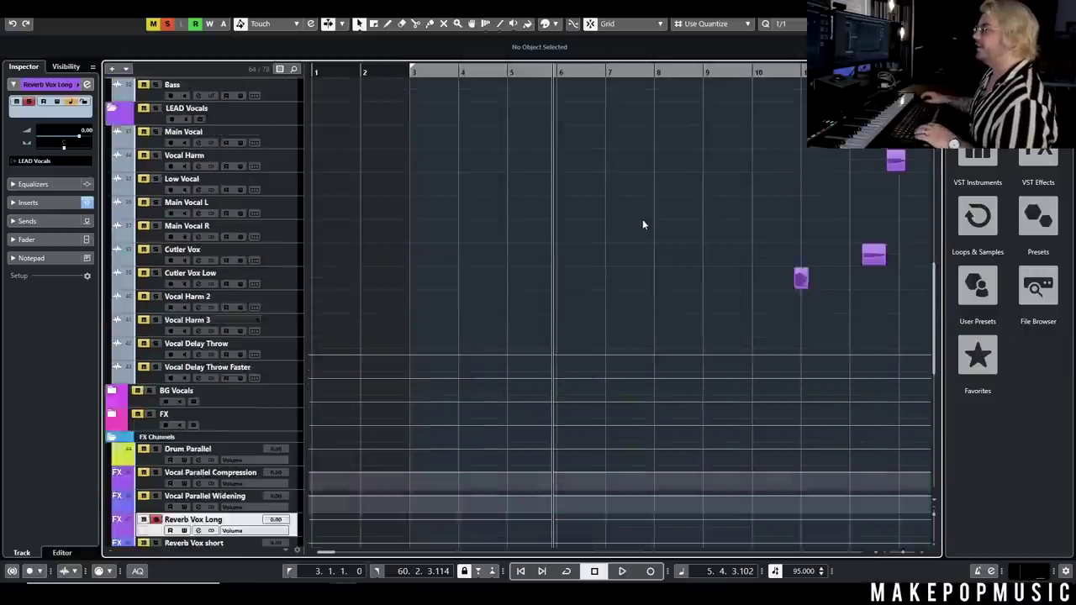
scroll(380, 226, up, 4)
scroll(237, 316, down, 4)
click(199, 331)
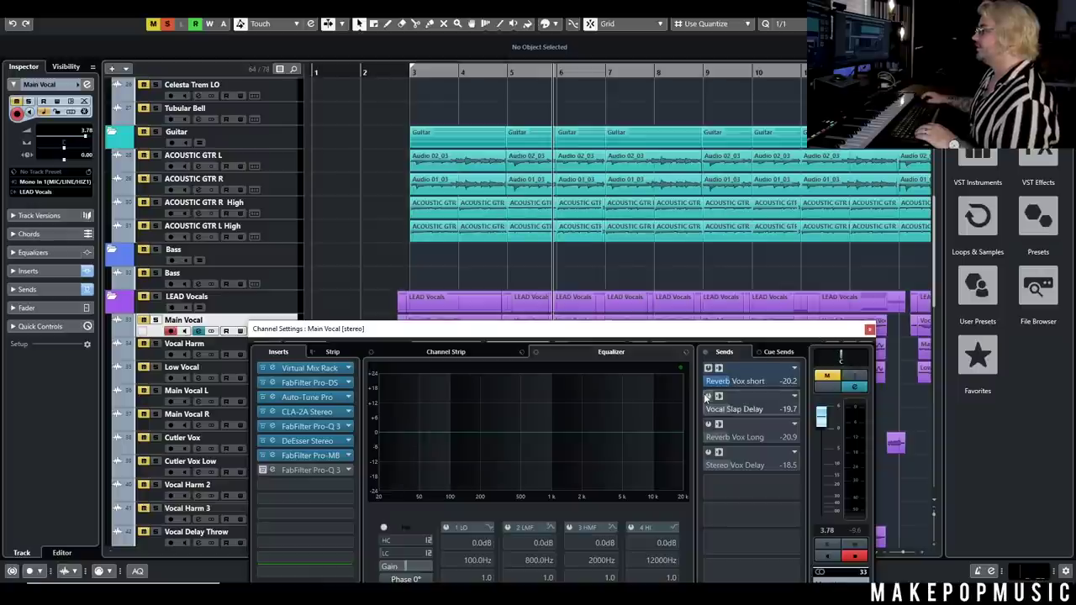
click(708, 452)
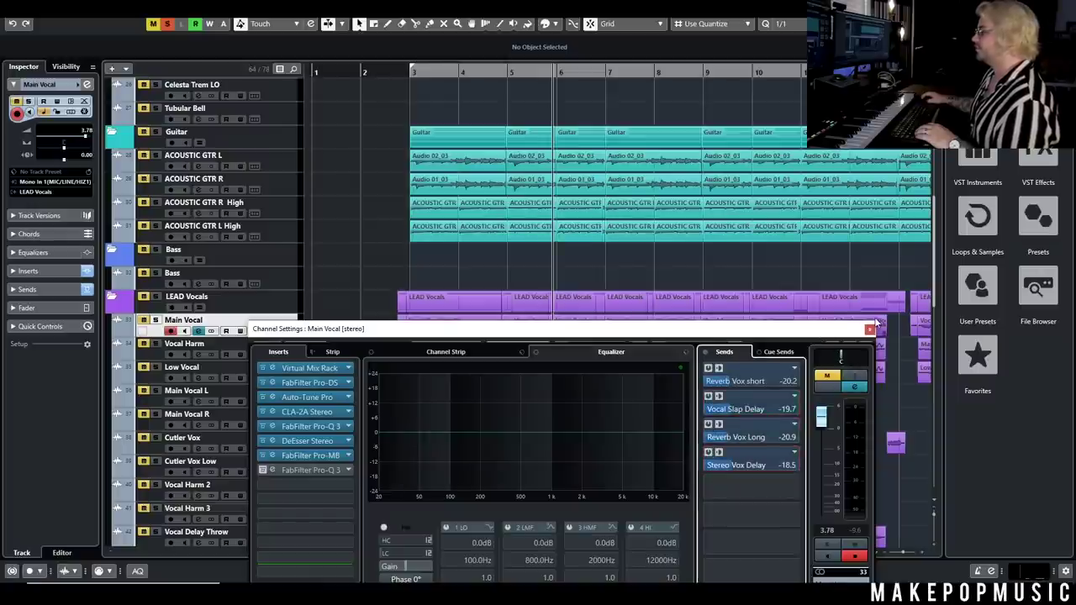
Solo and play the Main Vocal, comparing it with all sends bypassed and active, and close its channel settings.
key(space)
key(s)
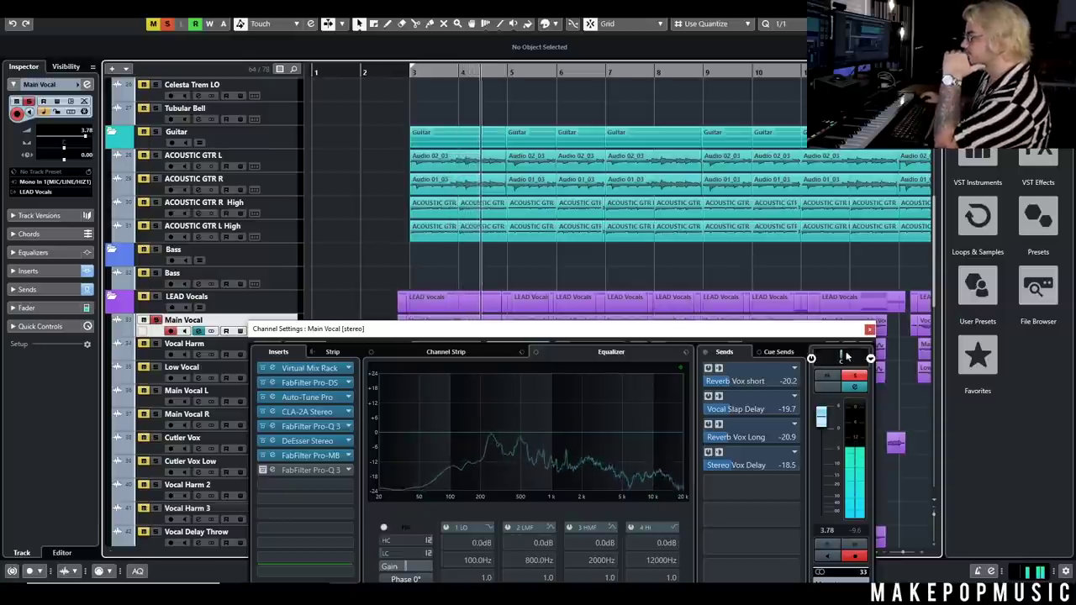
click(706, 357)
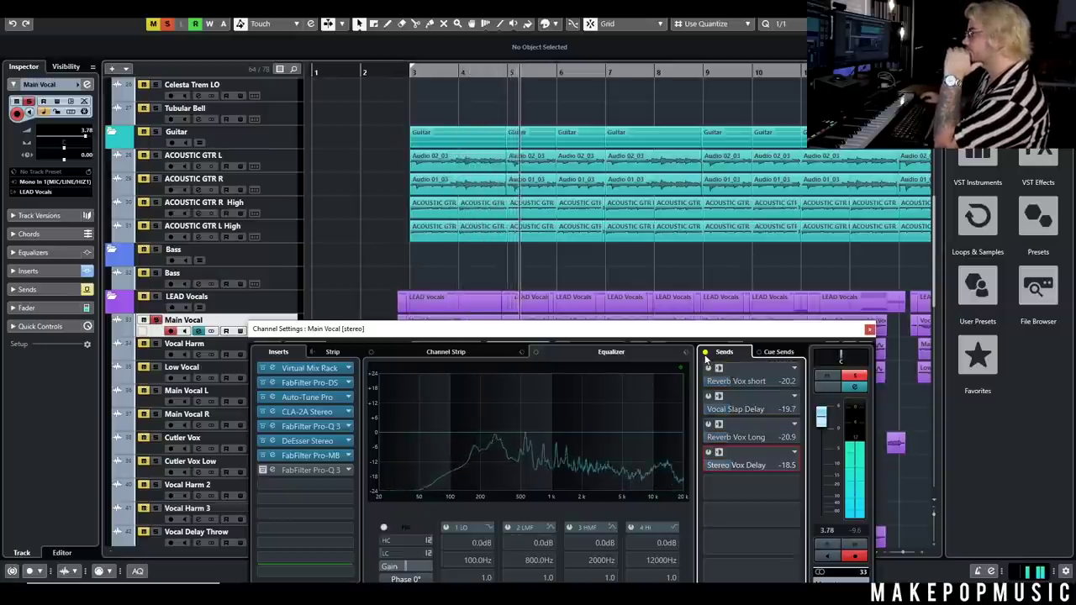
click(706, 354)
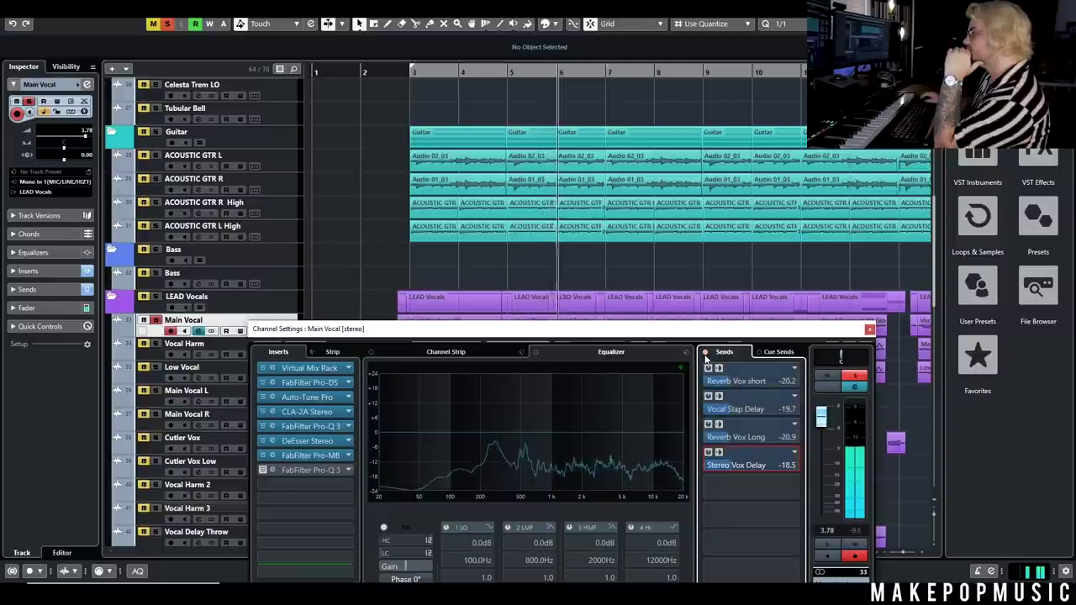
click(870, 328)
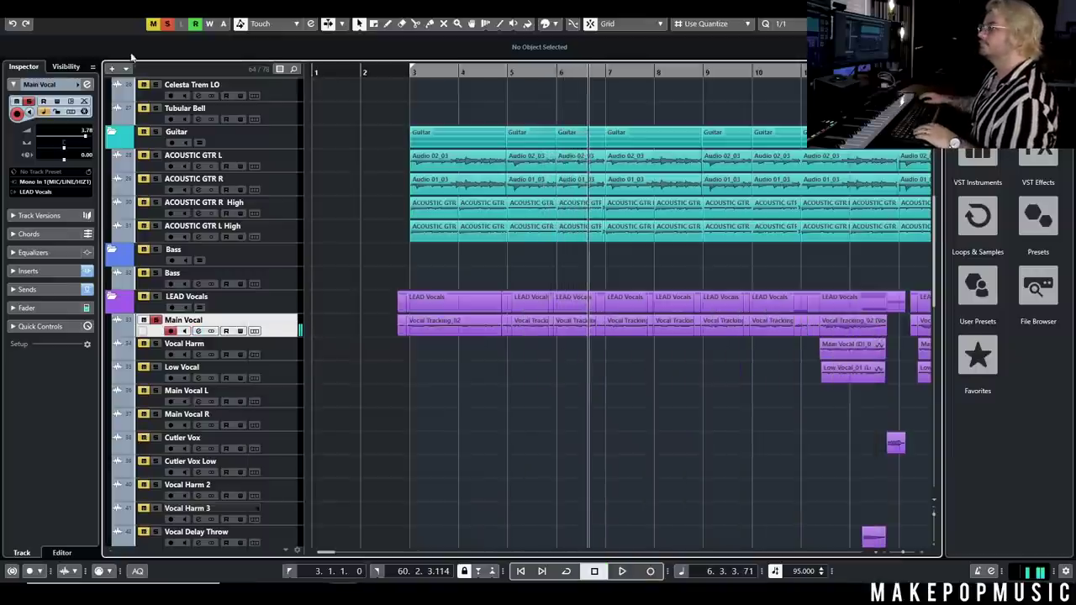
Clear the solo state on all tracks so the Main Vocal is heard with the unmuted instruments.
click(168, 25)
key(g)
key(g)
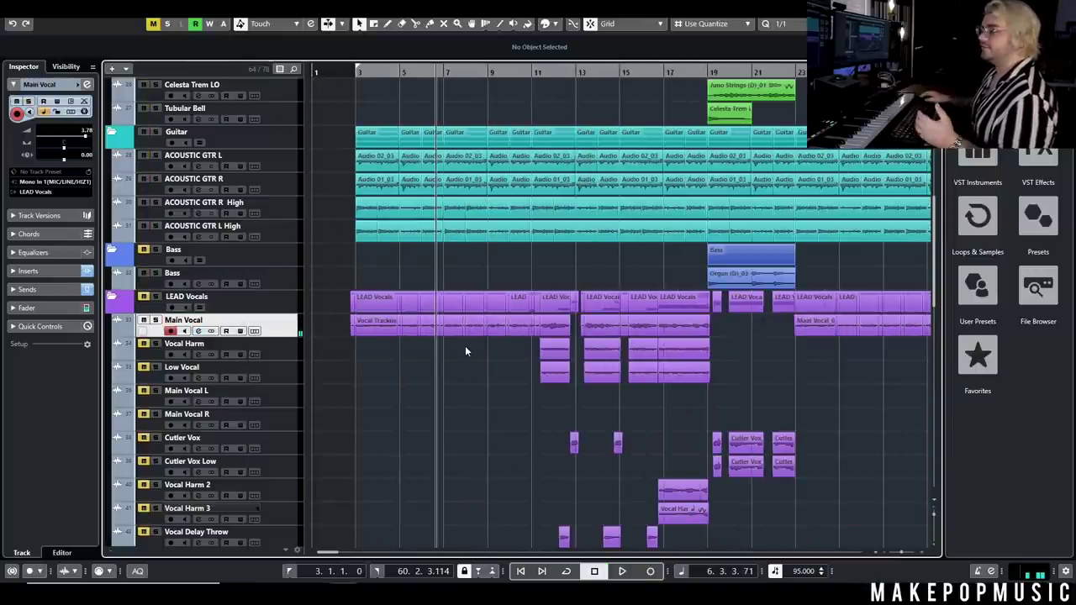
Play the arrangement from bar 3 to hear the Main Vocal against the acoustic guitars, and stop playback.
click(355, 73)
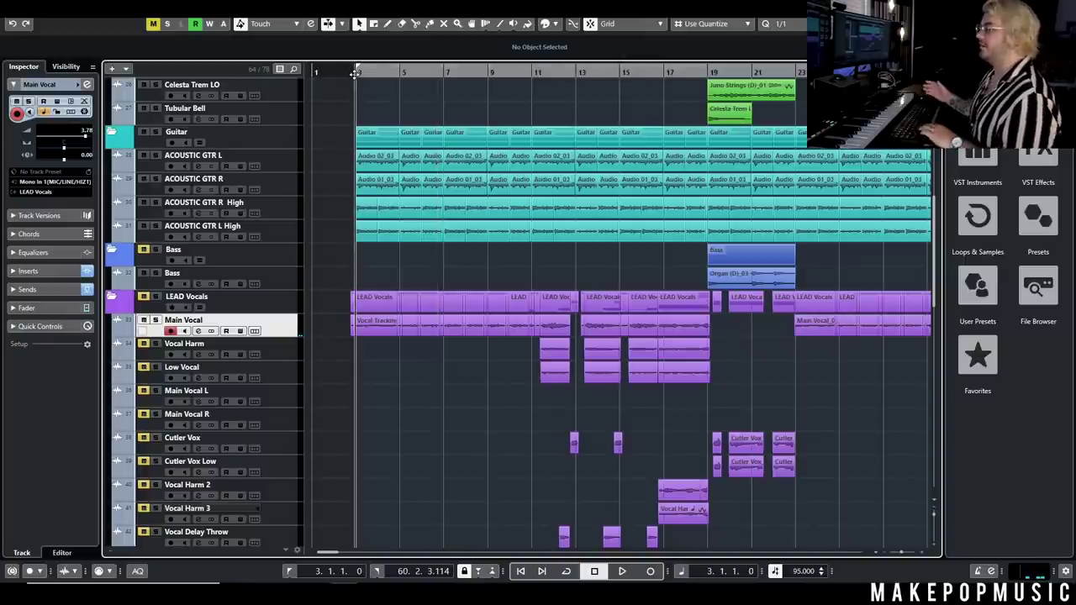
key(space)
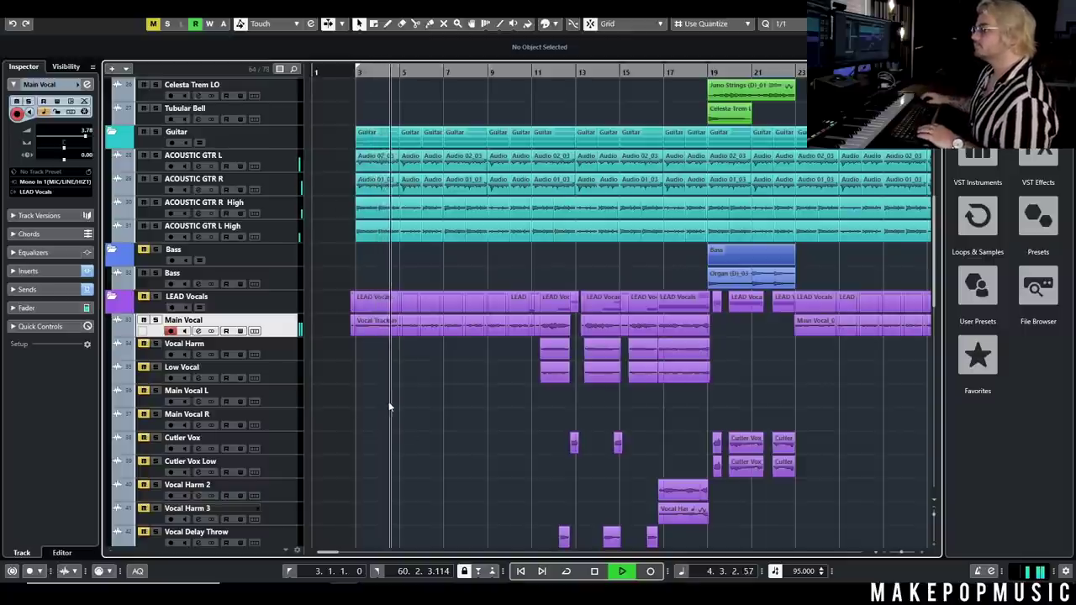
scroll(392, 371, down, 2)
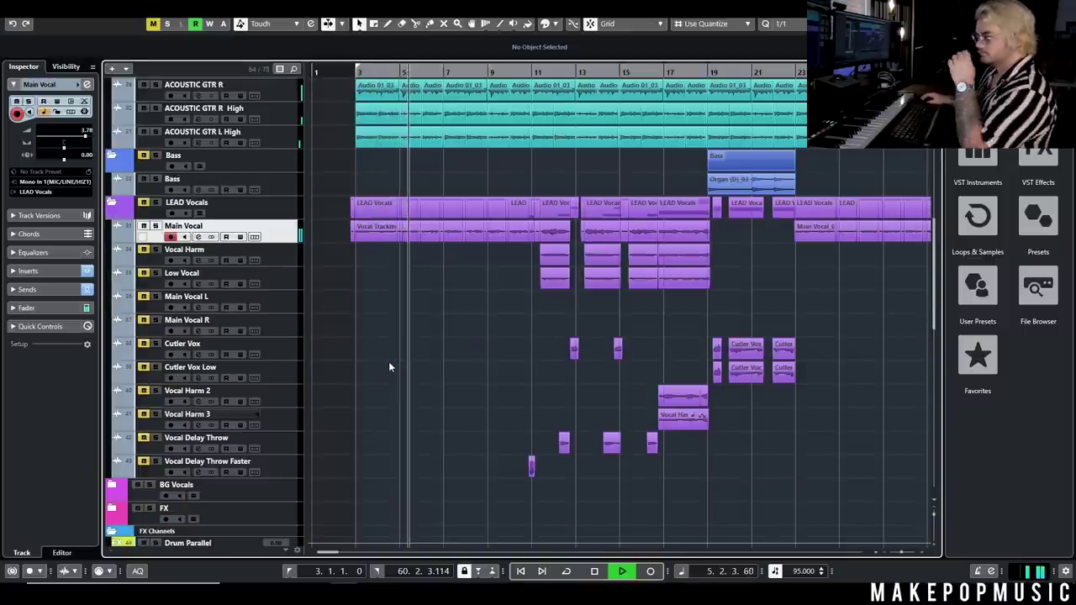
scroll(407, 351, up, 2)
scroll(438, 384, down, 3)
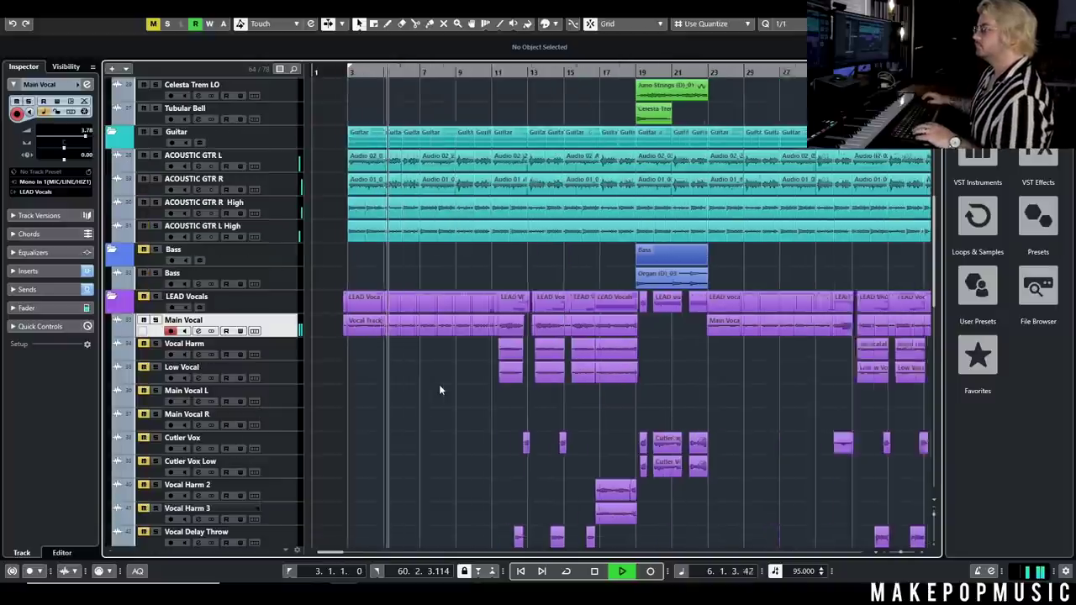
scroll(399, 389, down, 1)
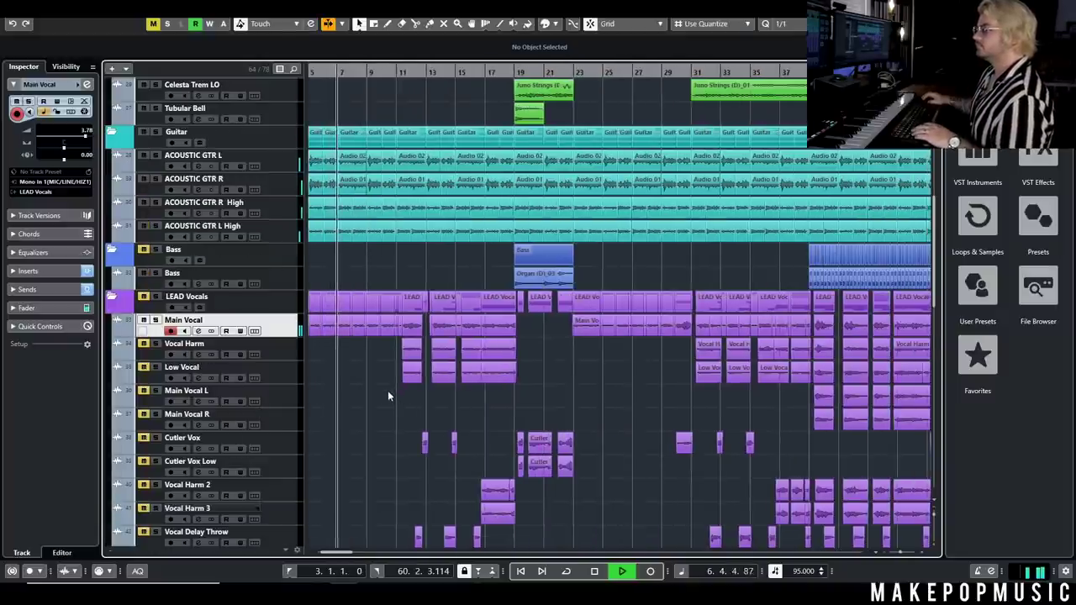
scroll(388, 390, up, 1)
key(space)
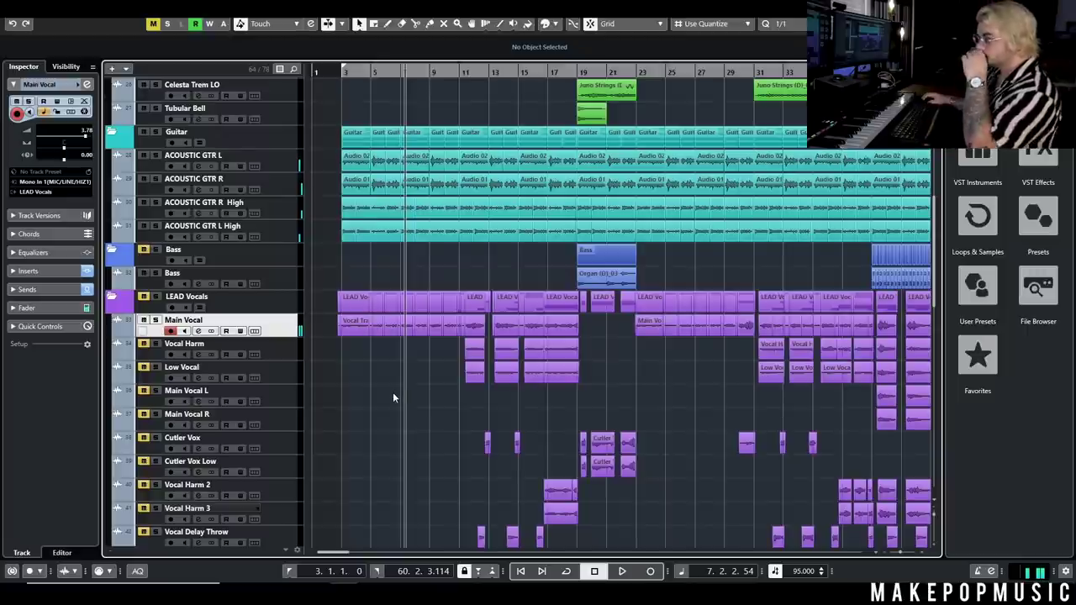
Examine the synth and guitar clips across the whole song, marking them with a temporary selection.
scroll(391, 400, down, 2)
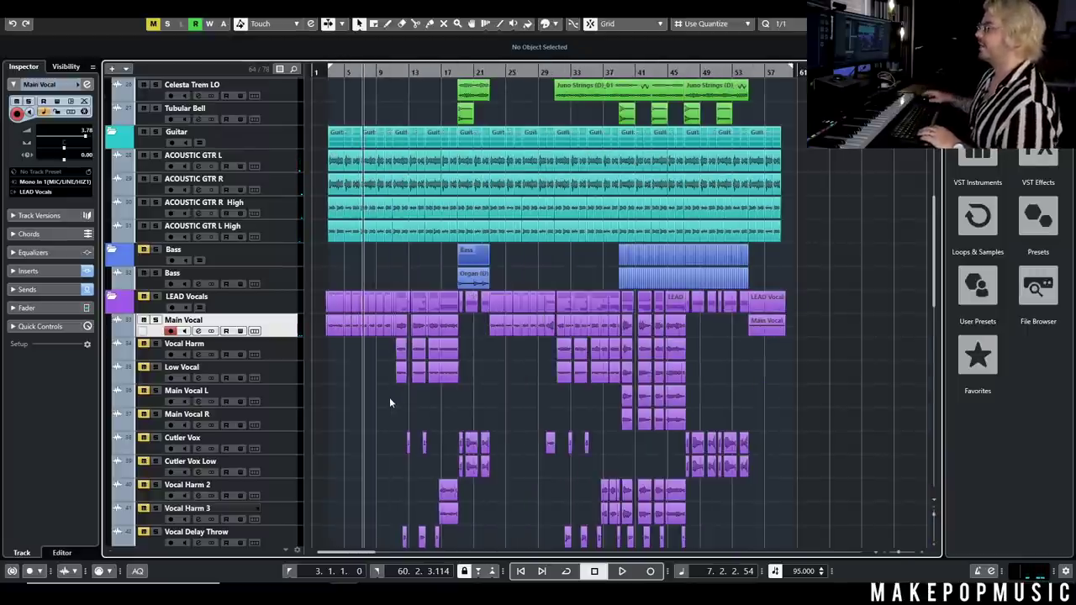
scroll(389, 403, up, 5)
drag(773, 224, 311, 505)
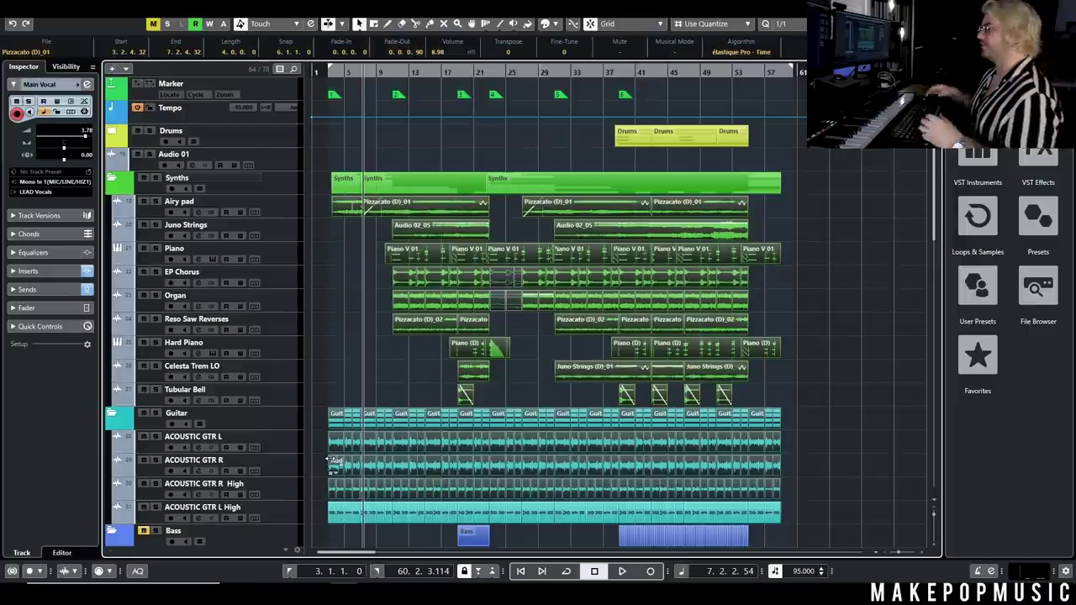
click(863, 312)
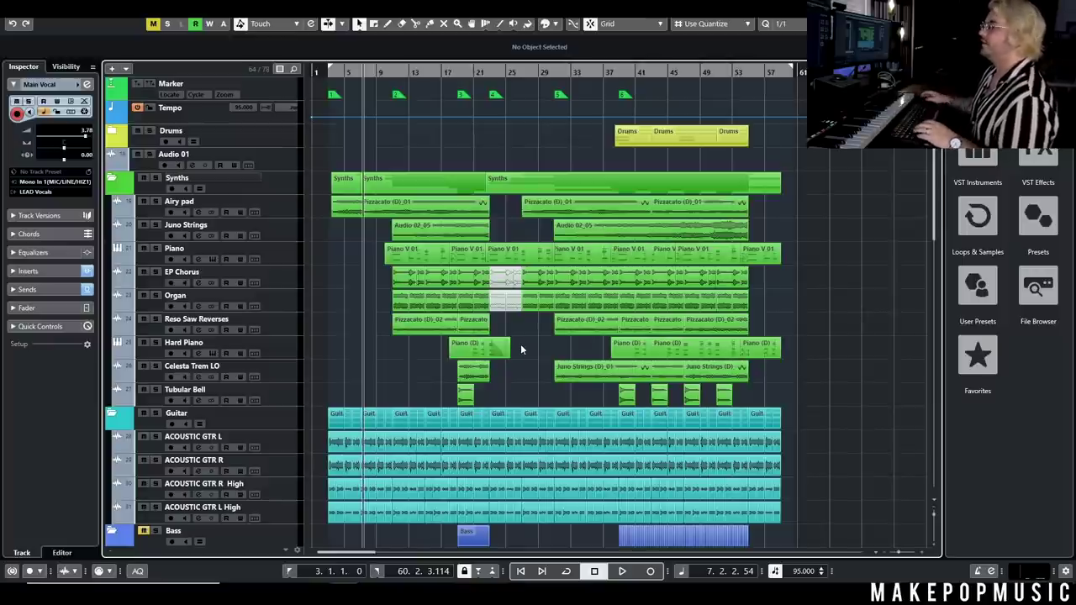
key(g)
key(g)
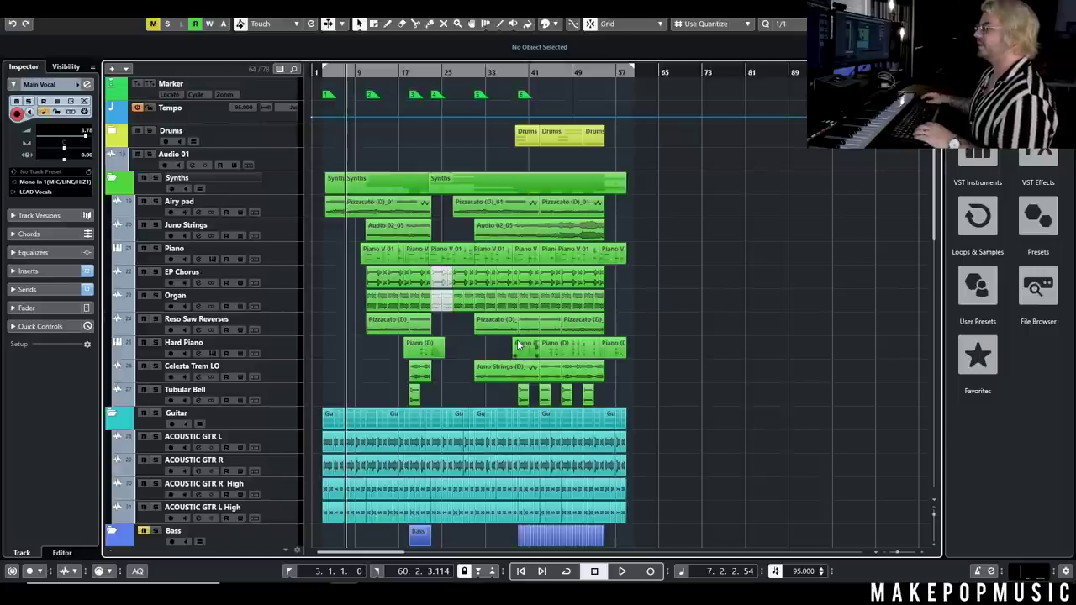
Replay the first verse from just before bar 3 and review its synth, guitar and lead vocal tracks.
scroll(366, 315, down, 5)
key(h)
key(h)
key(h)
key(h)
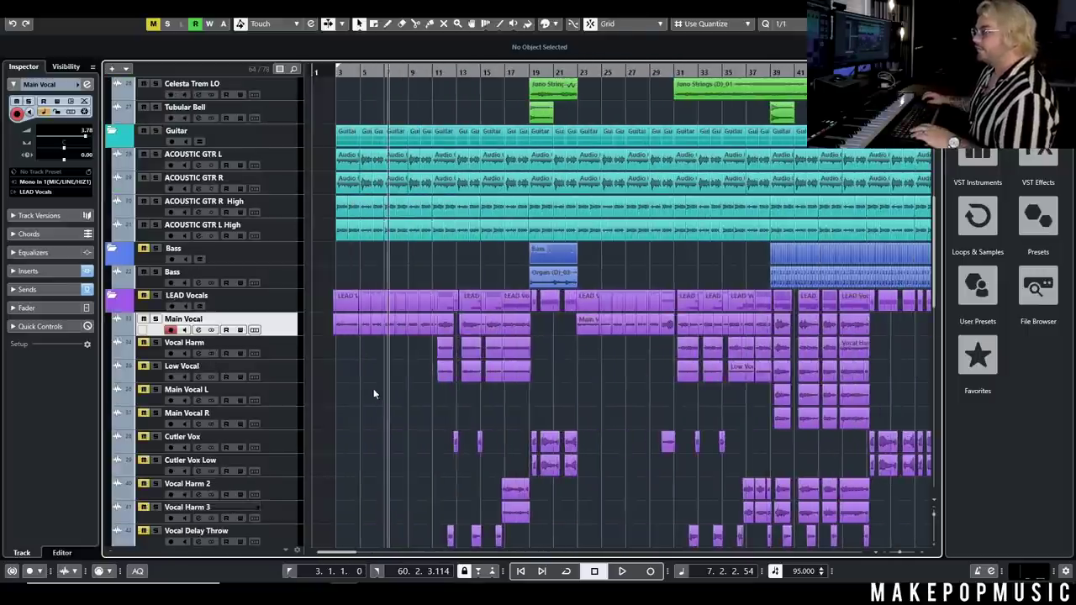
key(h)
key(h)
click(380, 77)
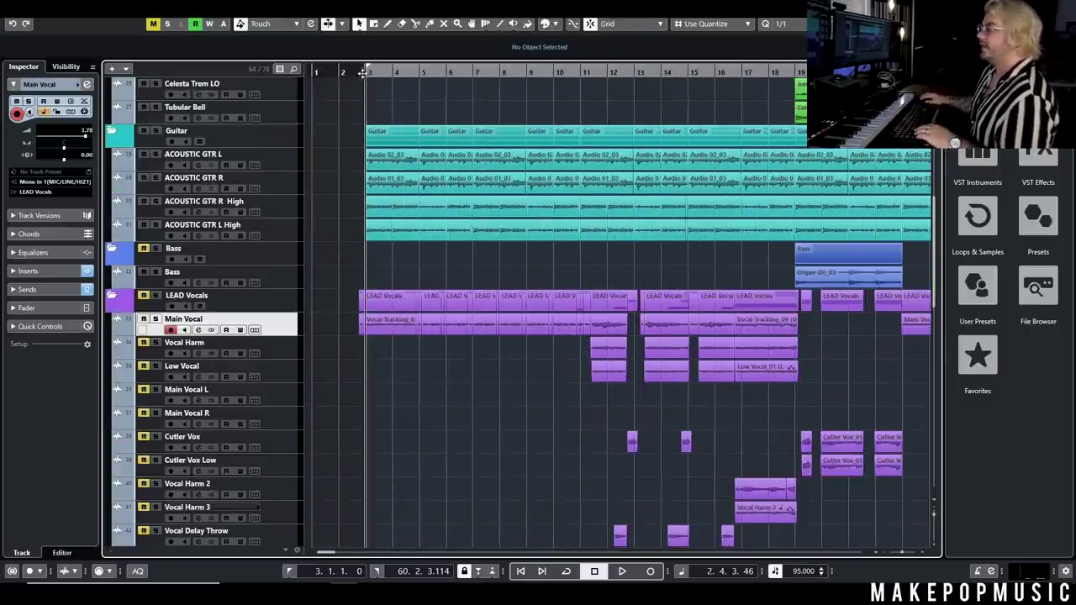
key(space)
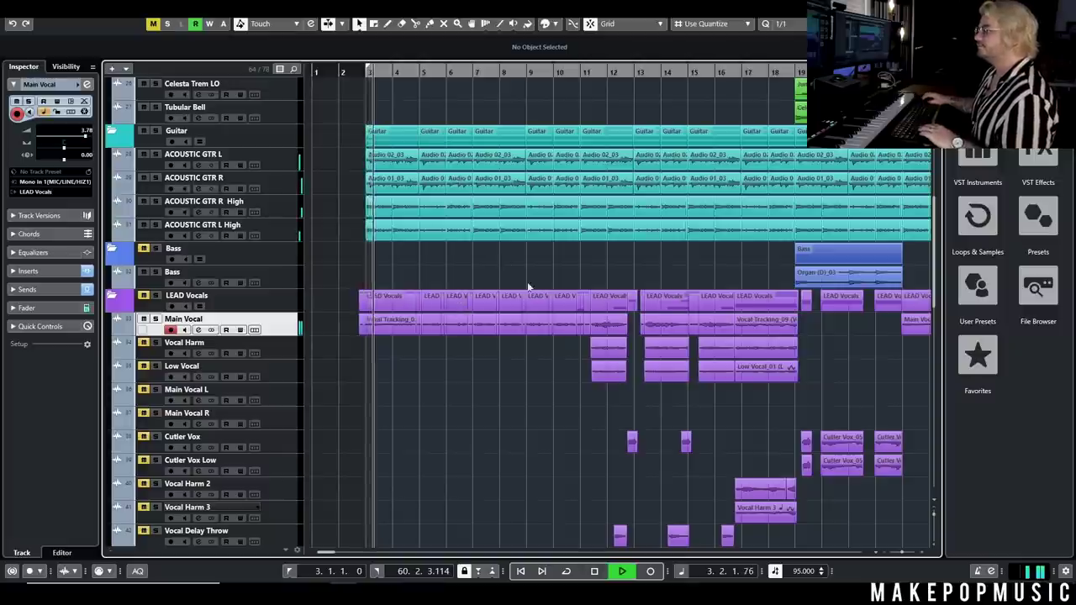
scroll(529, 282, up, 6)
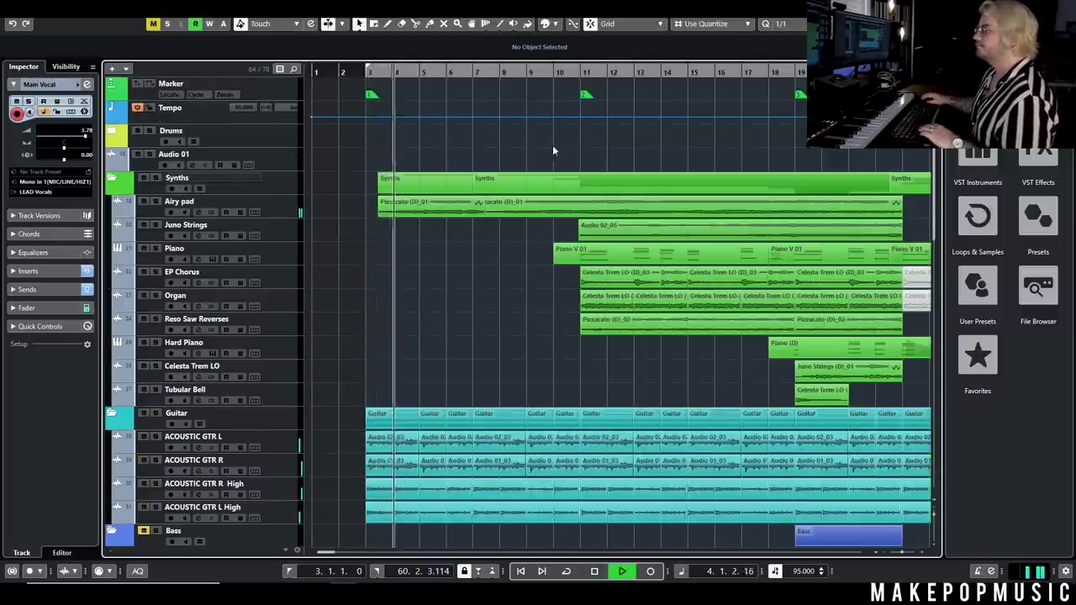
scroll(552, 145, down, 2)
scroll(536, 229, down, 4)
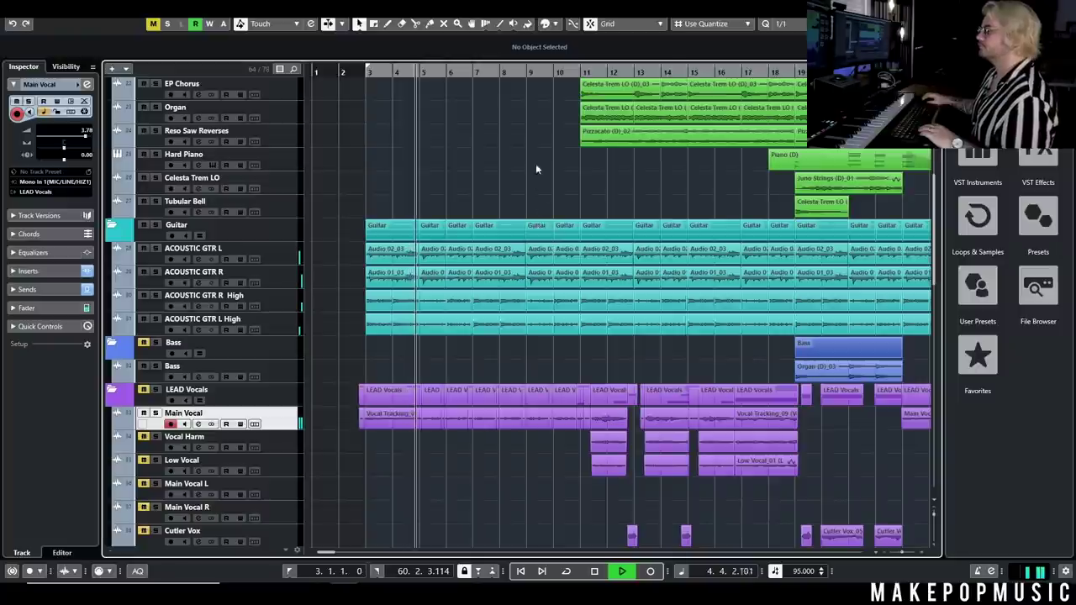
Listen to the section from bar 10, following the synth, guitar and lead vocal clips, and stop playback.
click(560, 74)
key(space)
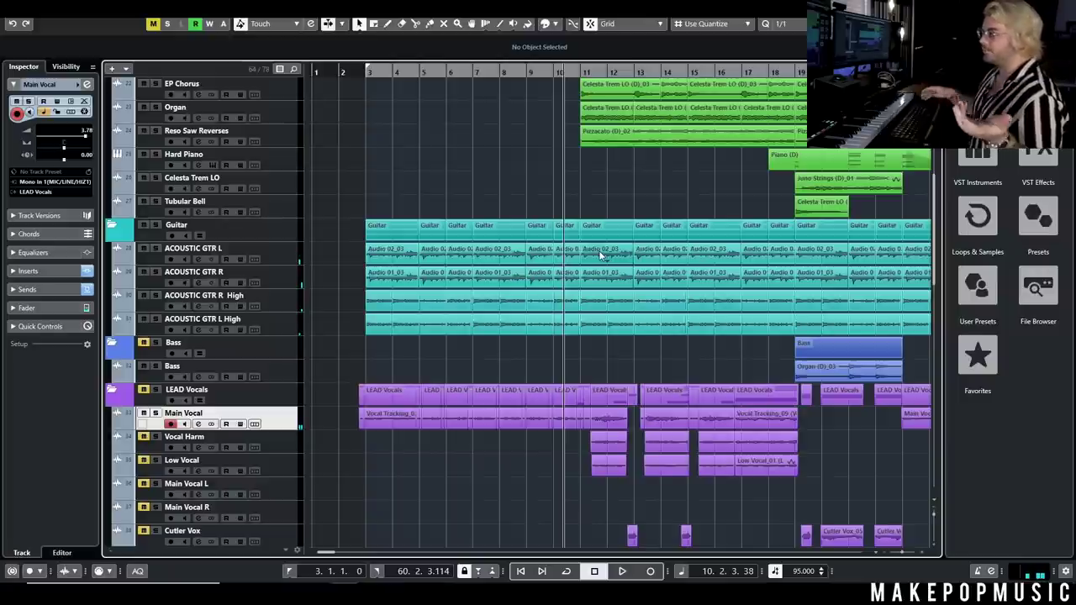
scroll(584, 153, up, 2)
scroll(573, 367, up, 2)
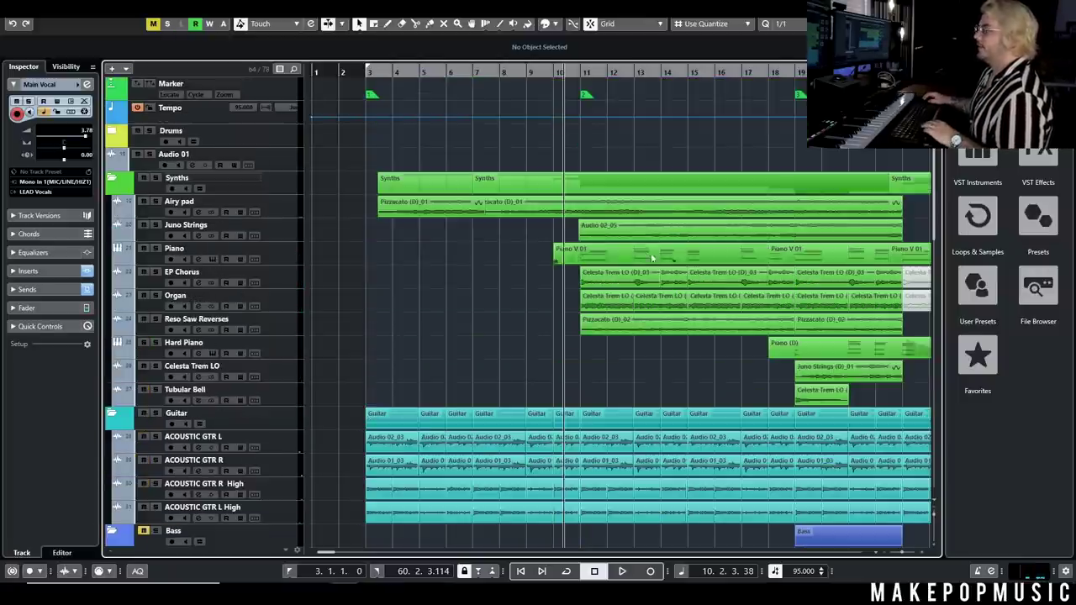
drag(574, 368, 623, 345)
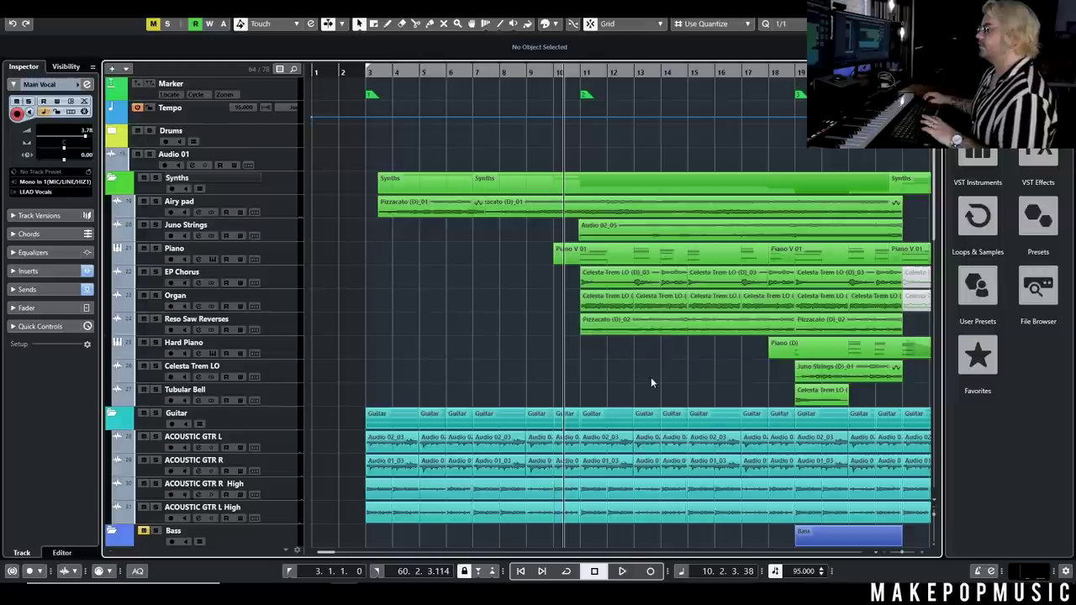
key(space)
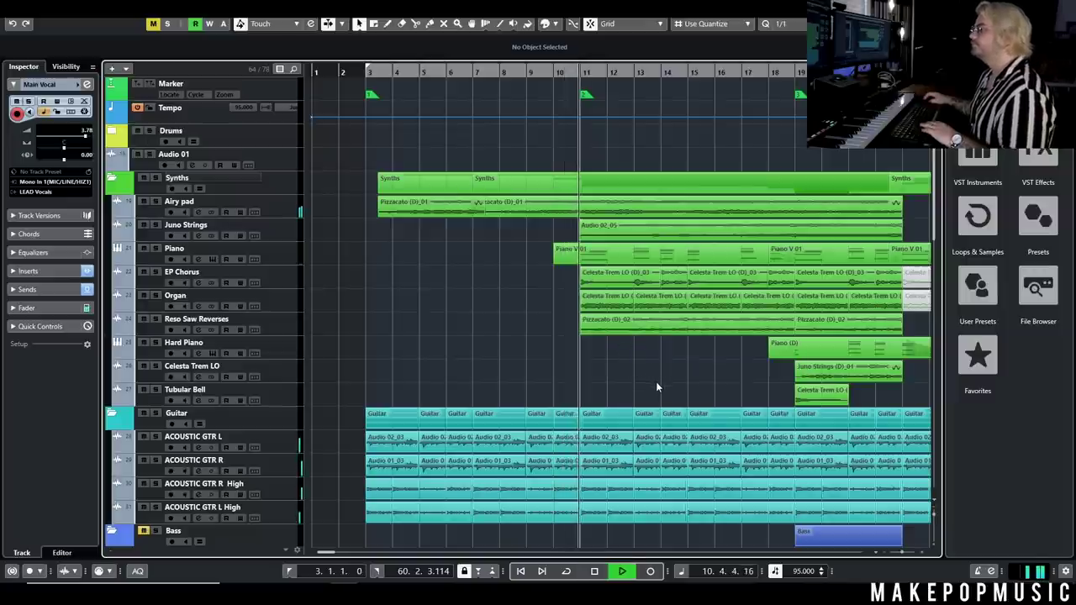
scroll(663, 354, right, 2)
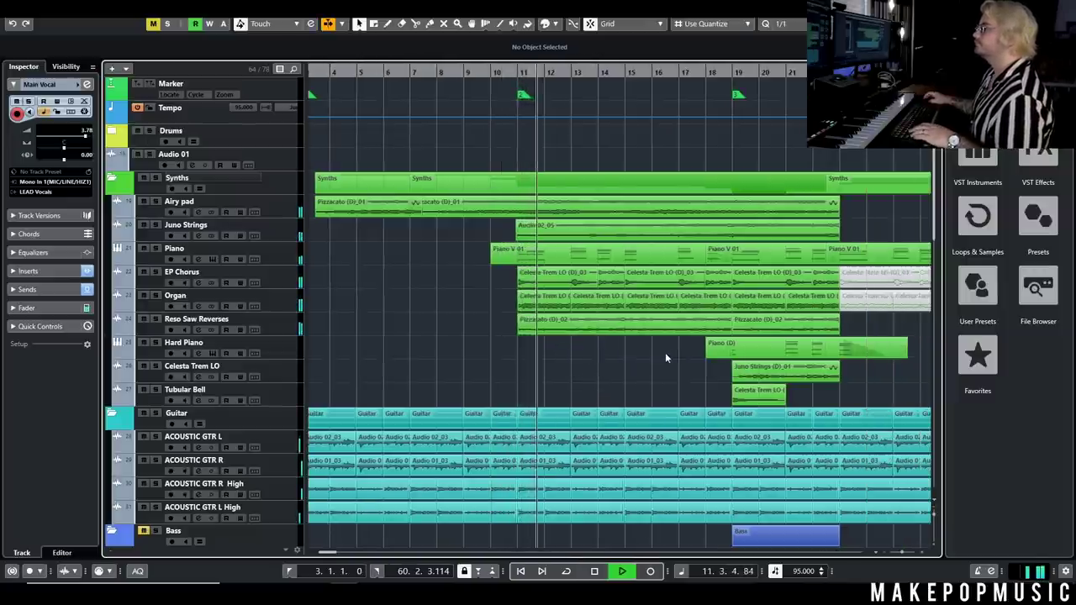
scroll(660, 360, down, 2)
scroll(645, 274, right, 4)
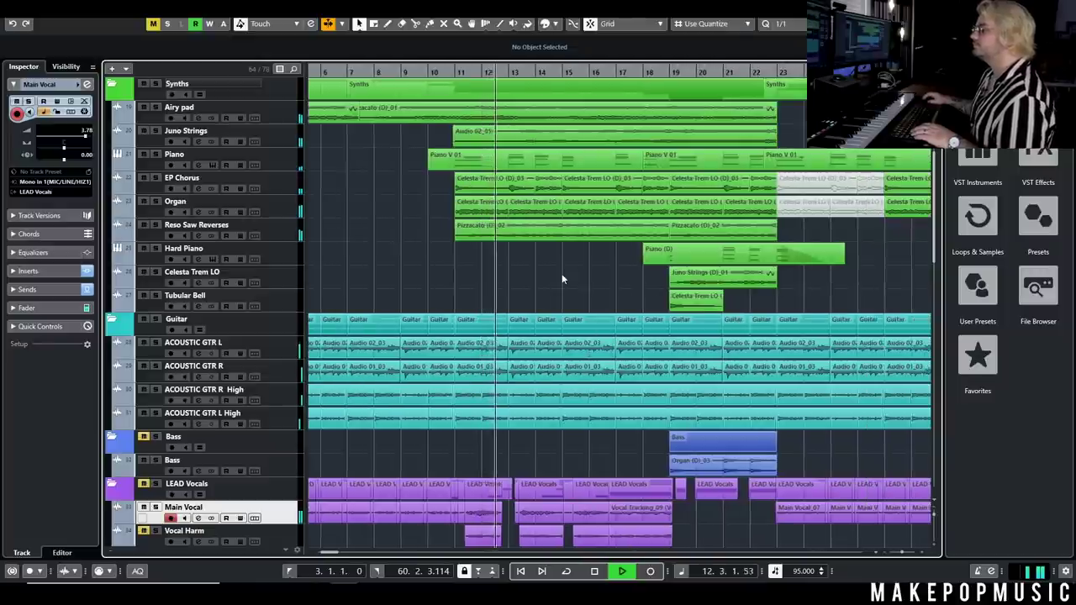
scroll(567, 280, down, 2)
scroll(571, 190, up, 2)
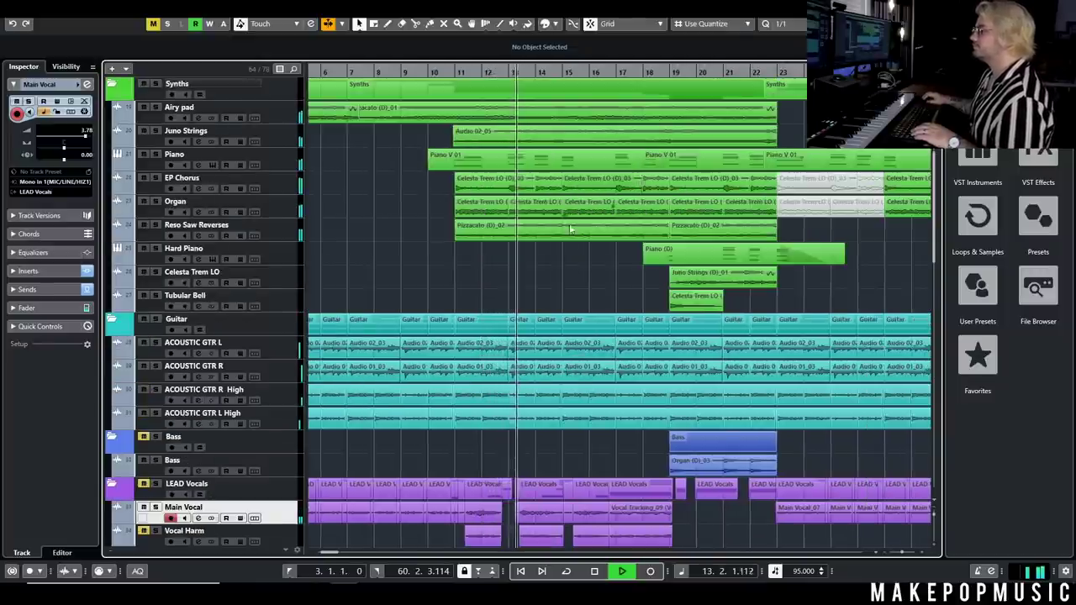
scroll(566, 263, right, 4)
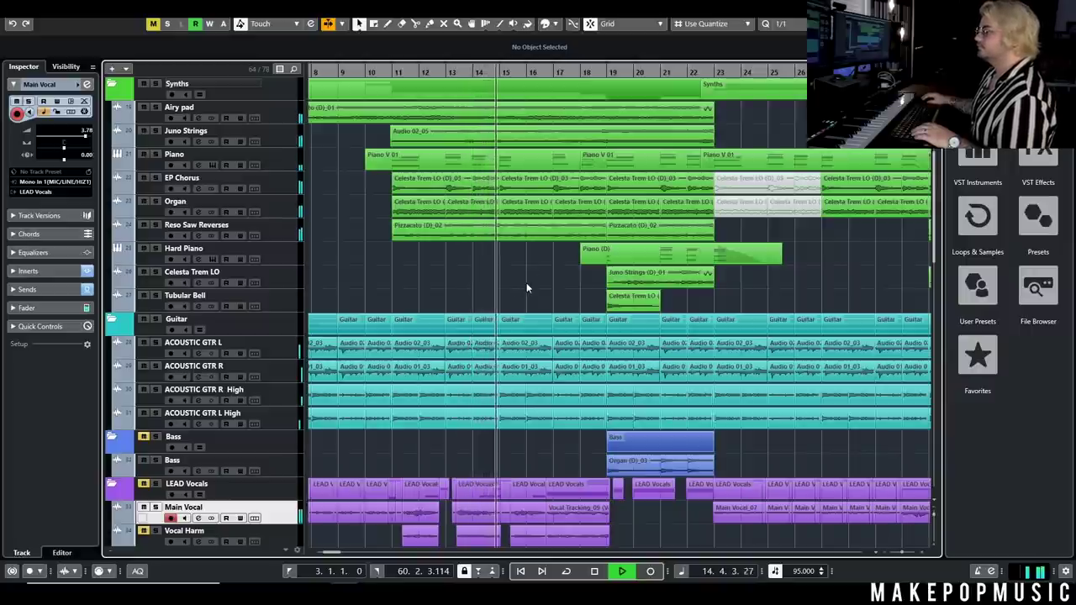
key(space)
Play the transition from bar 18 into the section with bass and Celesta, and stop playback.
click(586, 73)
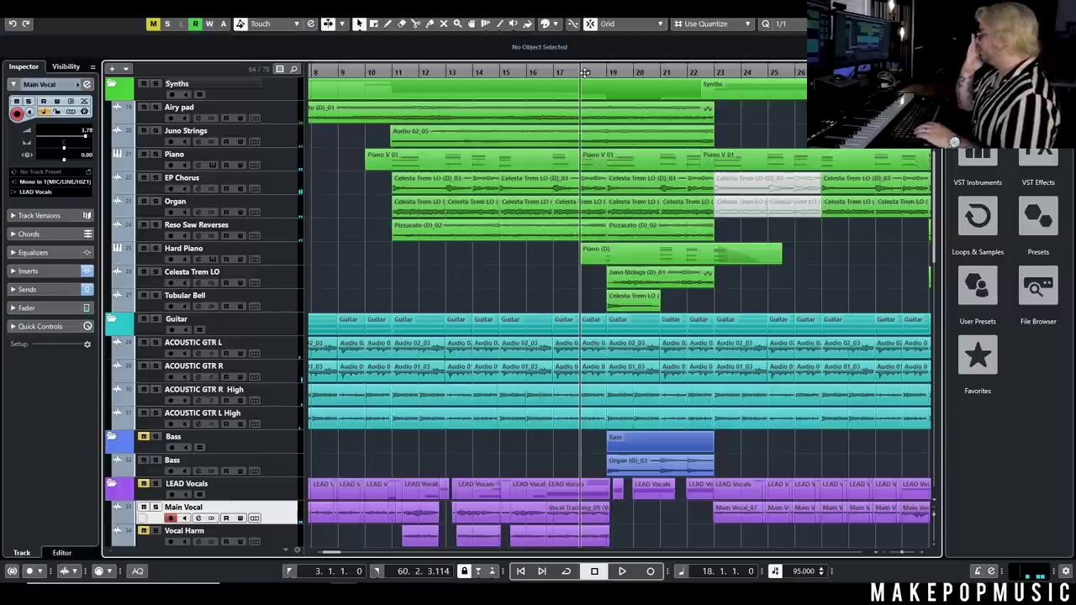
key(space)
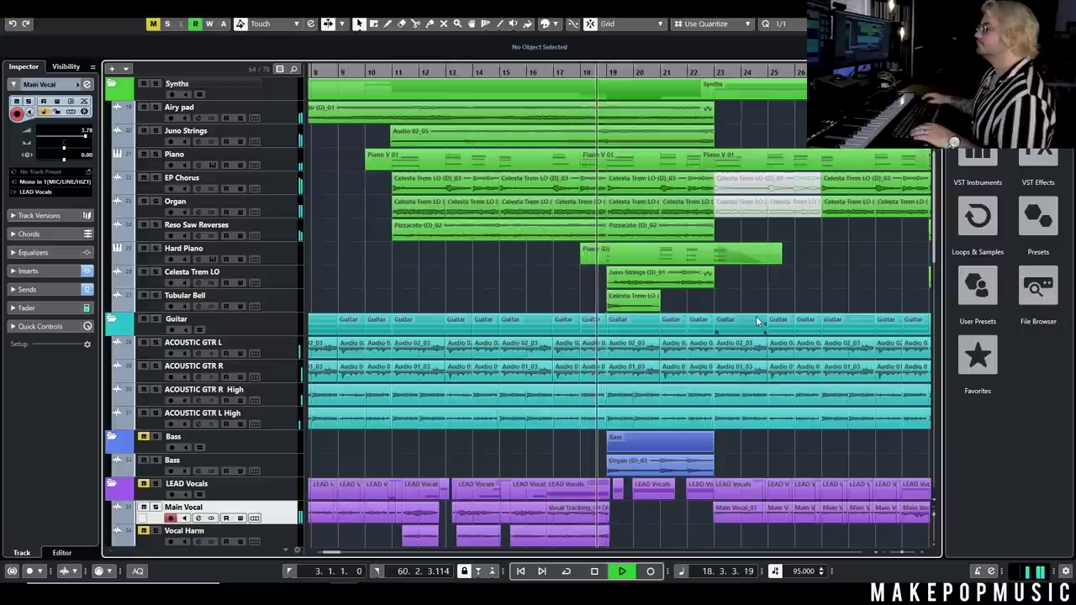
scroll(764, 288, down, 5)
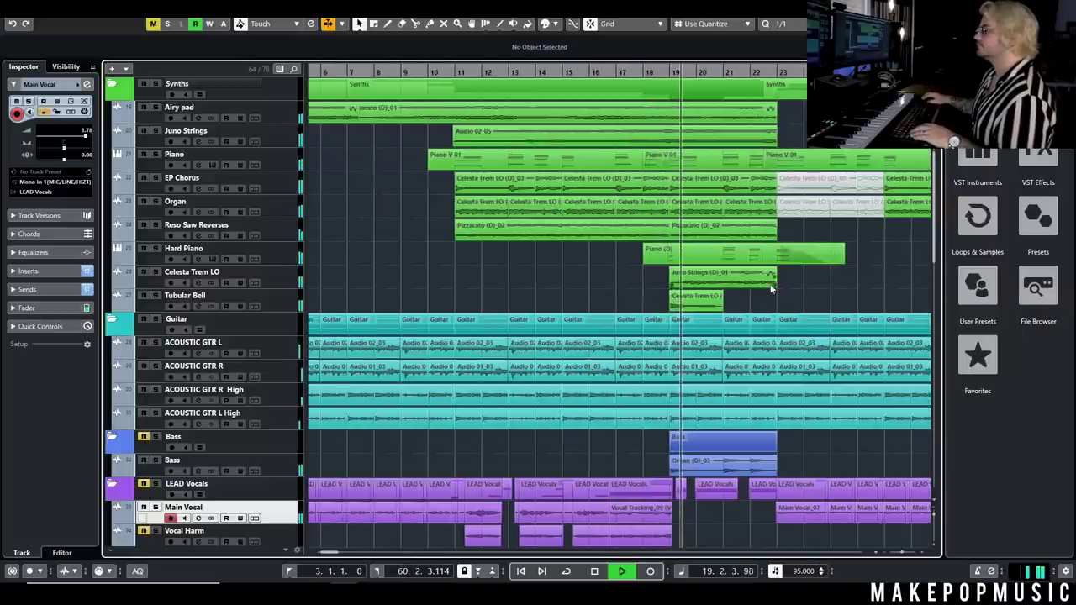
scroll(698, 281, down, 5)
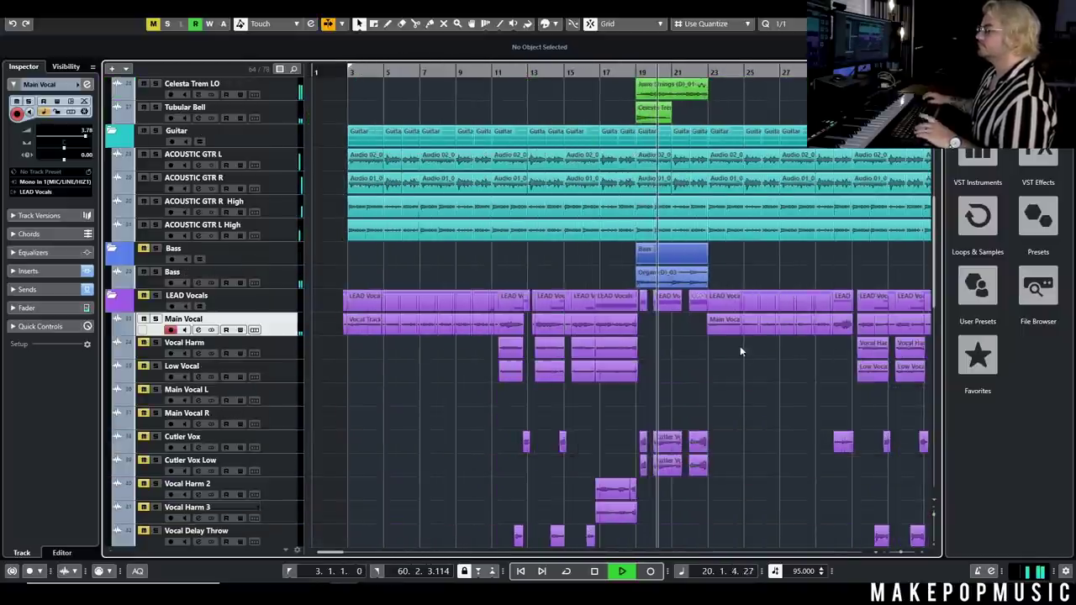
key(space)
Move the Vocal Delay Throw Faster track directly below Main Vocal and unmute it.
scroll(754, 399, down, 5)
scroll(470, 320, up, 3)
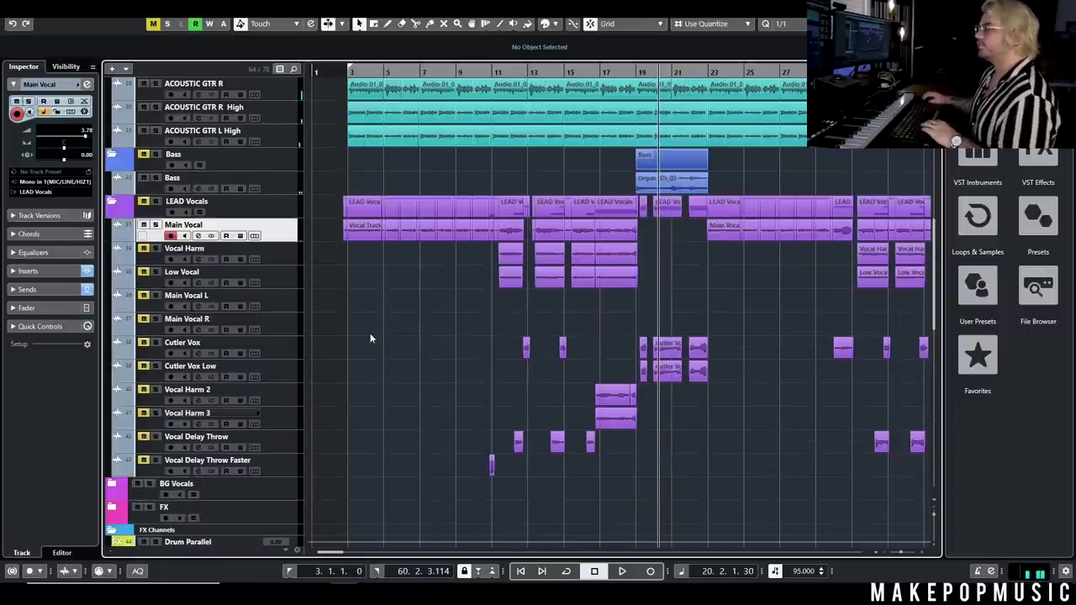
drag(274, 465, 277, 252)
Play from around bar 10 to hear the Vocal Delay Throw Faster clip just before bar 11.
scroll(453, 329, up, 5)
click(530, 72)
key(space)
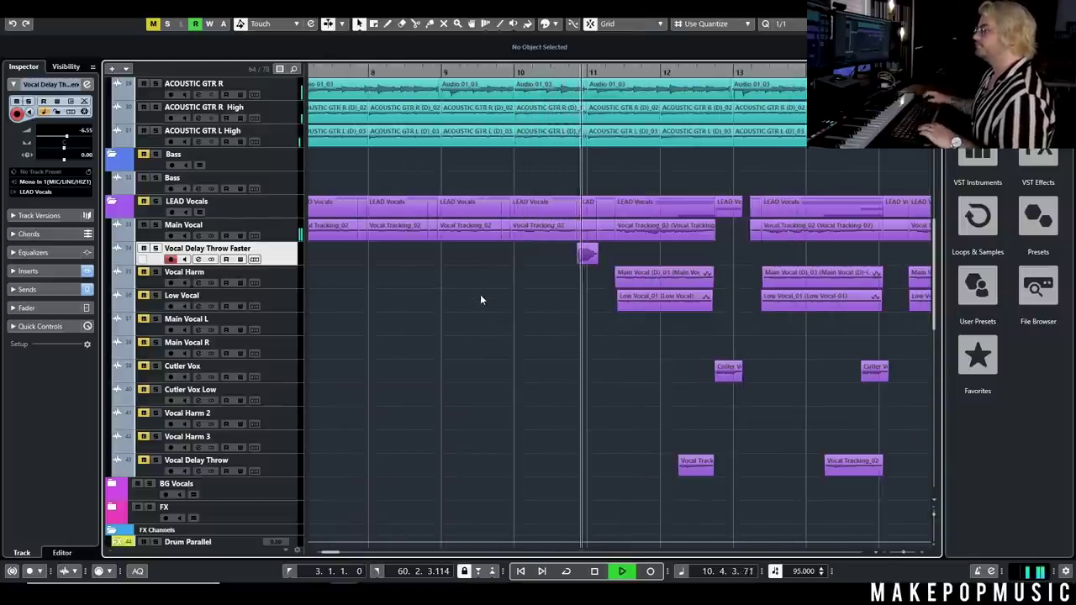
Inspect the Repeater, FabFilter Pro-R and FabFilter Pro-Q 3 inserts in the Vocal Delay Throw Faster channel settings, and close them.
click(199, 260)
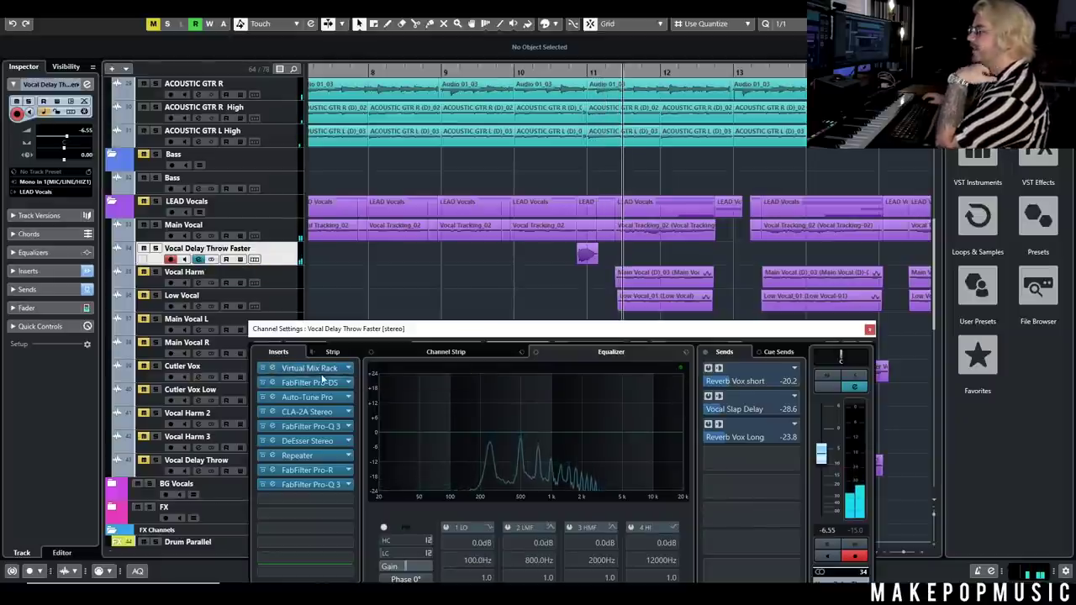
click(298, 455)
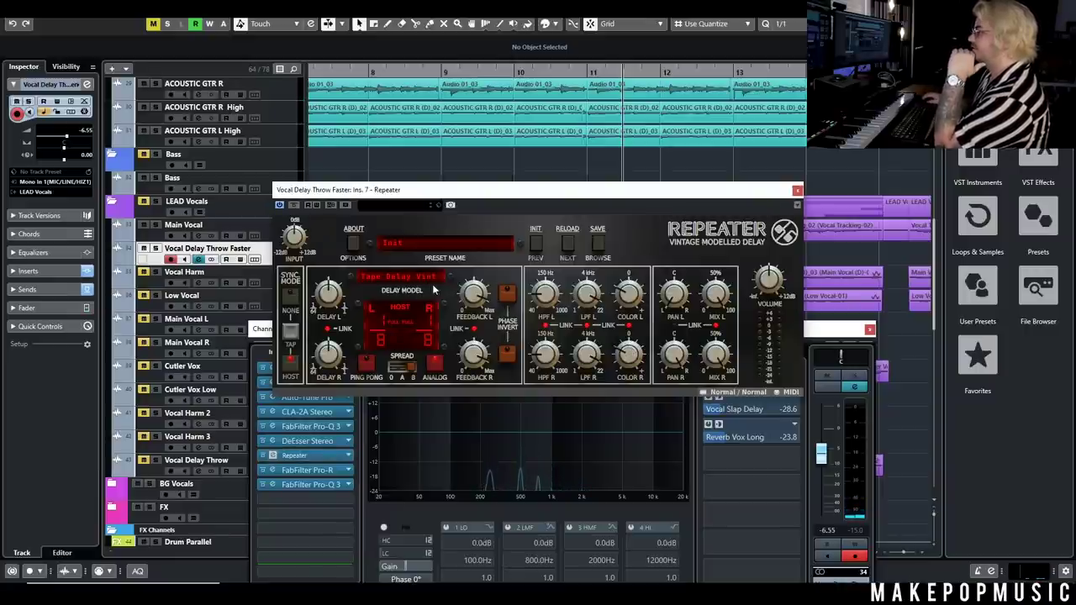
click(797, 191)
click(307, 470)
click(307, 470)
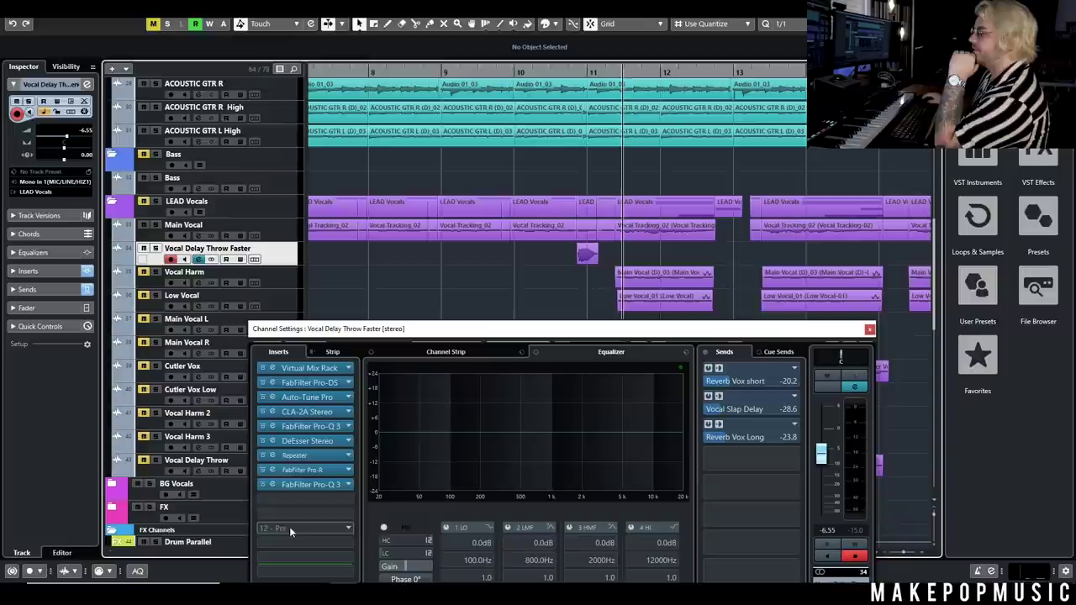
click(312, 486)
click(855, 354)
click(869, 329)
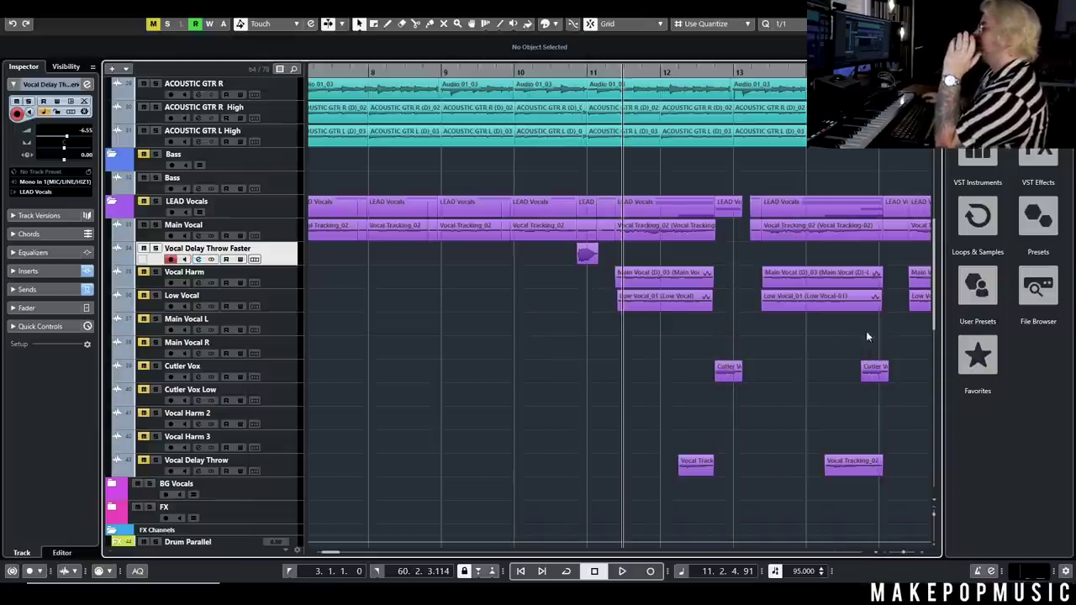
key(g)
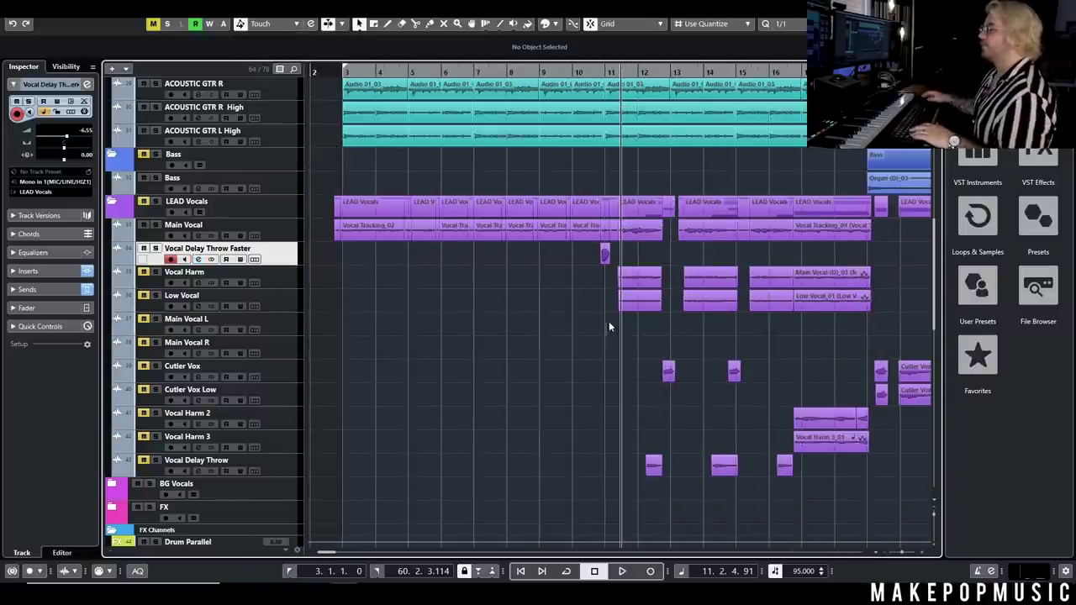
Solo the Vocal Harm track, open its channel settings, and play the harmony from around bar 11.
scroll(614, 327, right, 2)
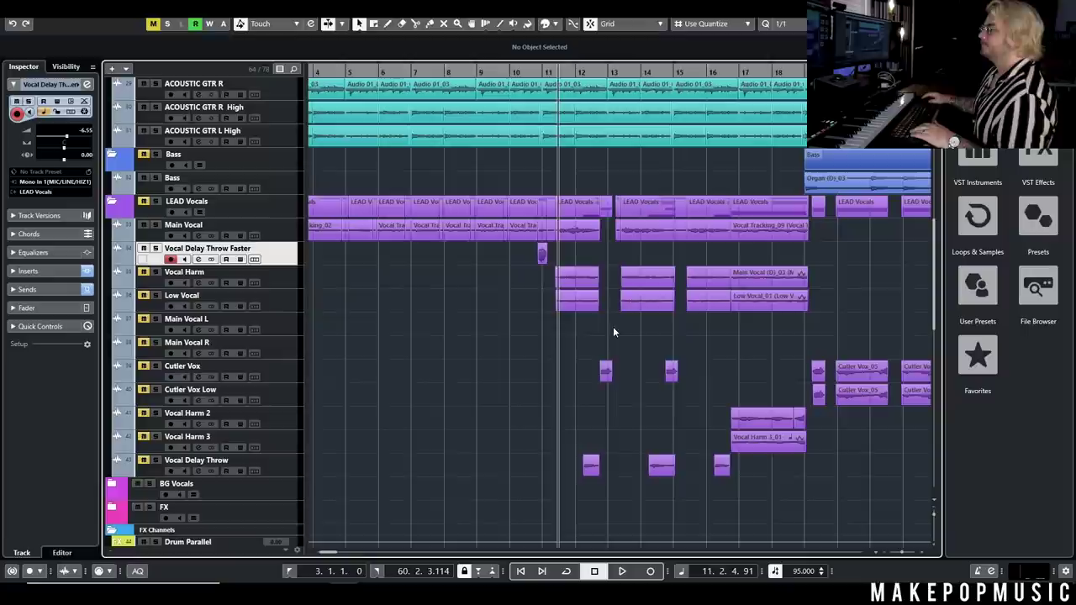
click(155, 272)
click(284, 278)
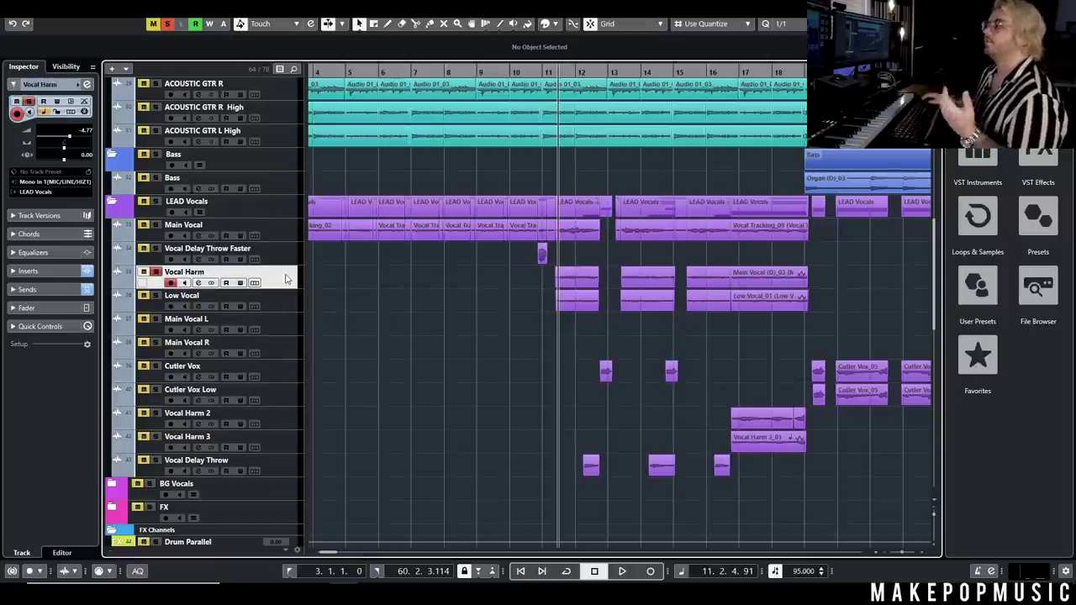
click(200, 283)
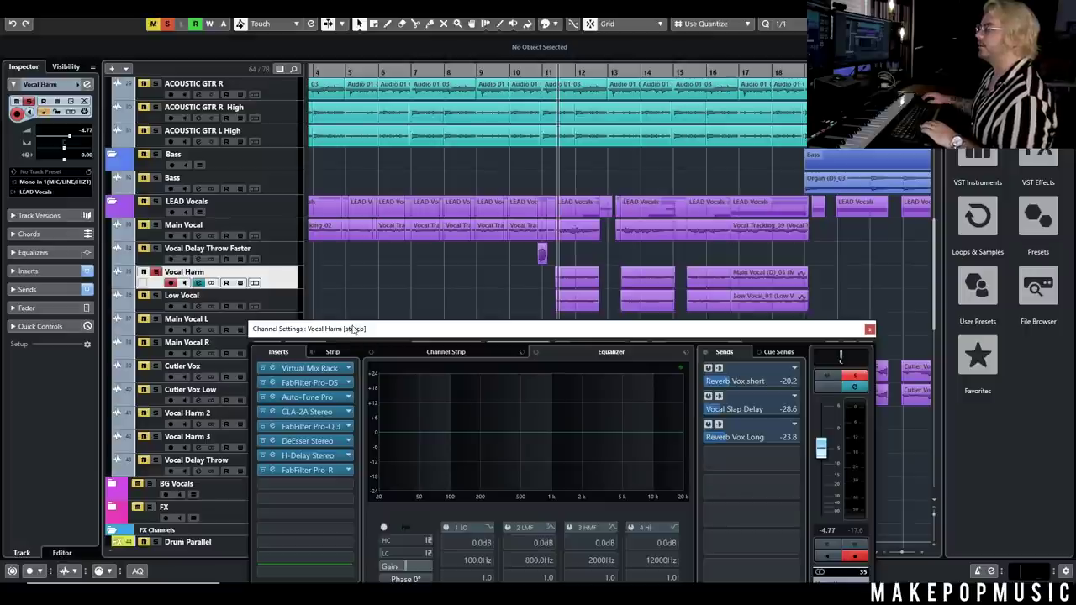
key(space)
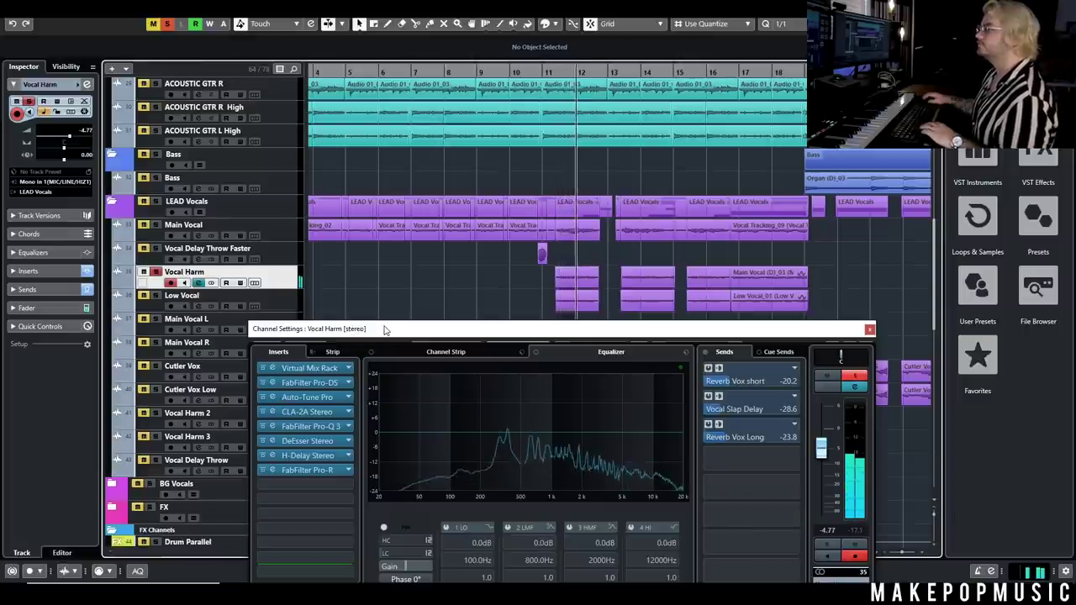
key(space)
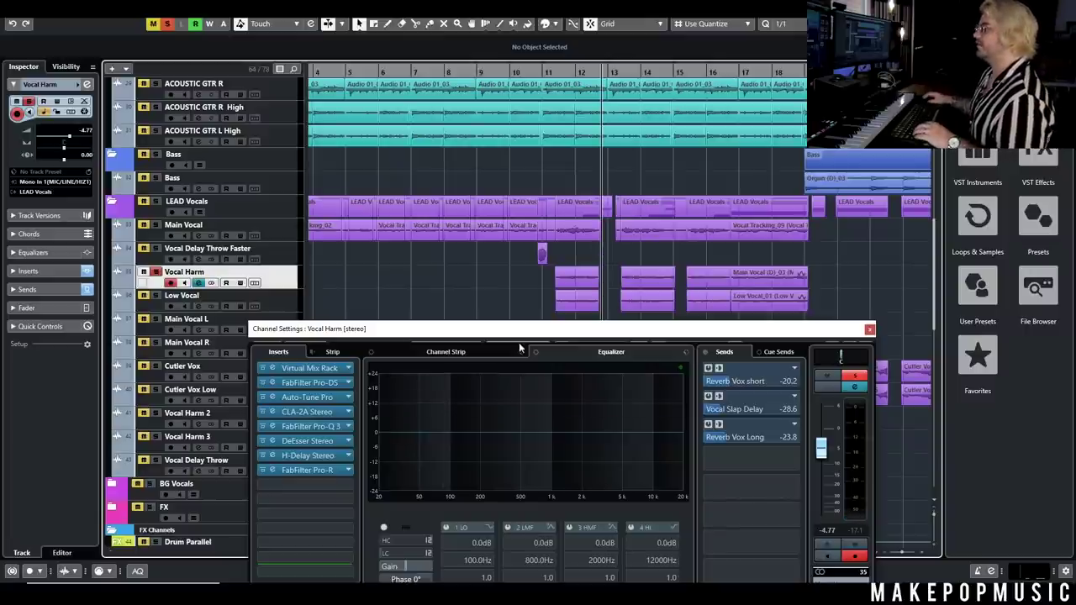
Return playback to bar 11, inspect the DeEsser, H-Delay and FabFilter Pro-R inserts on Vocal Harm, and close its channel settings.
scroll(537, 290, down, 1)
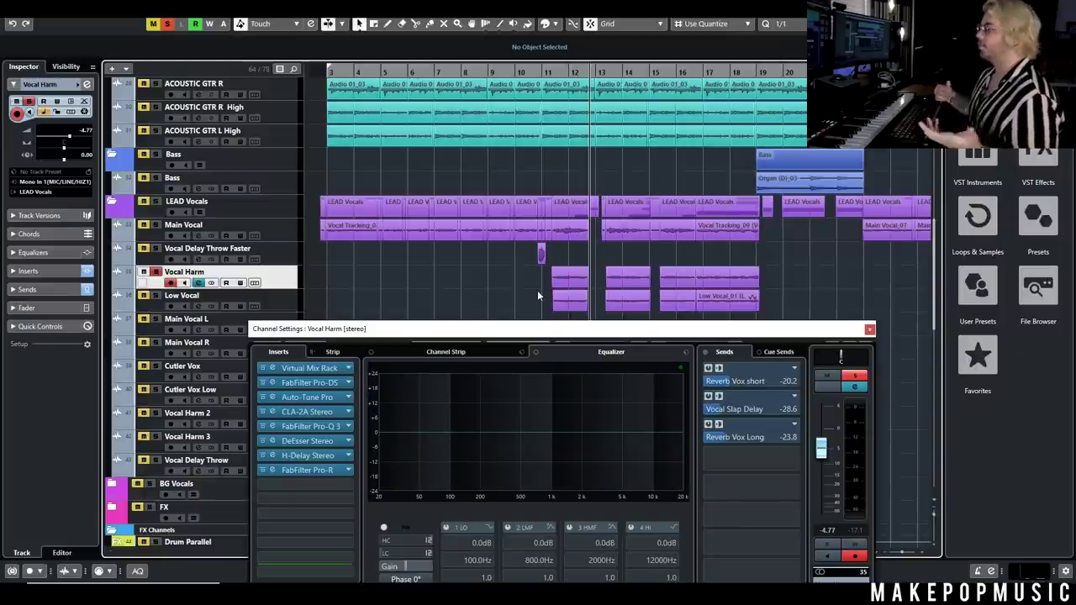
click(554, 68)
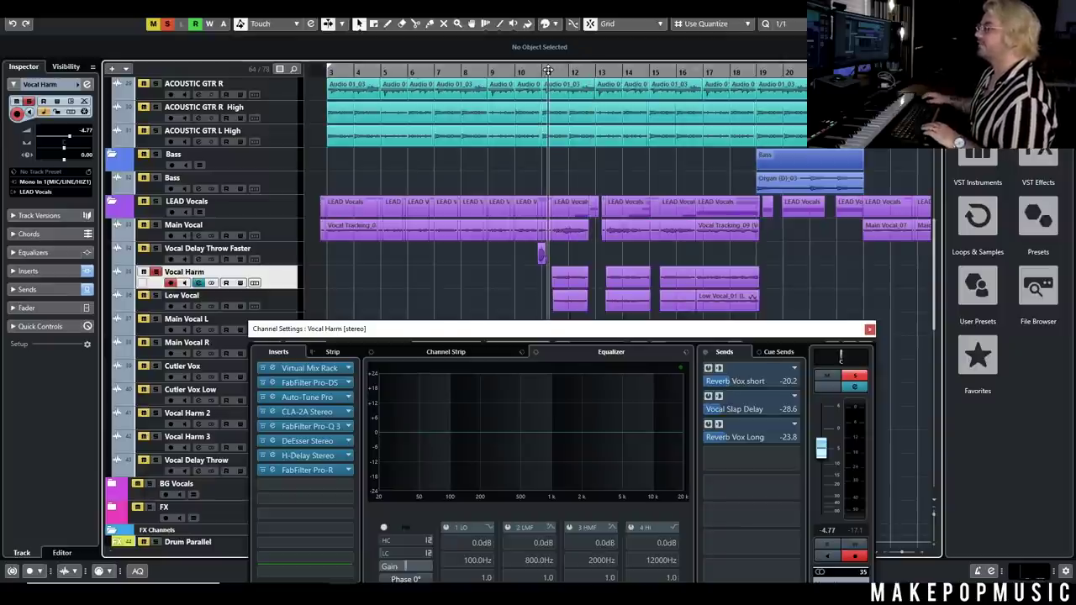
double_click(321, 449)
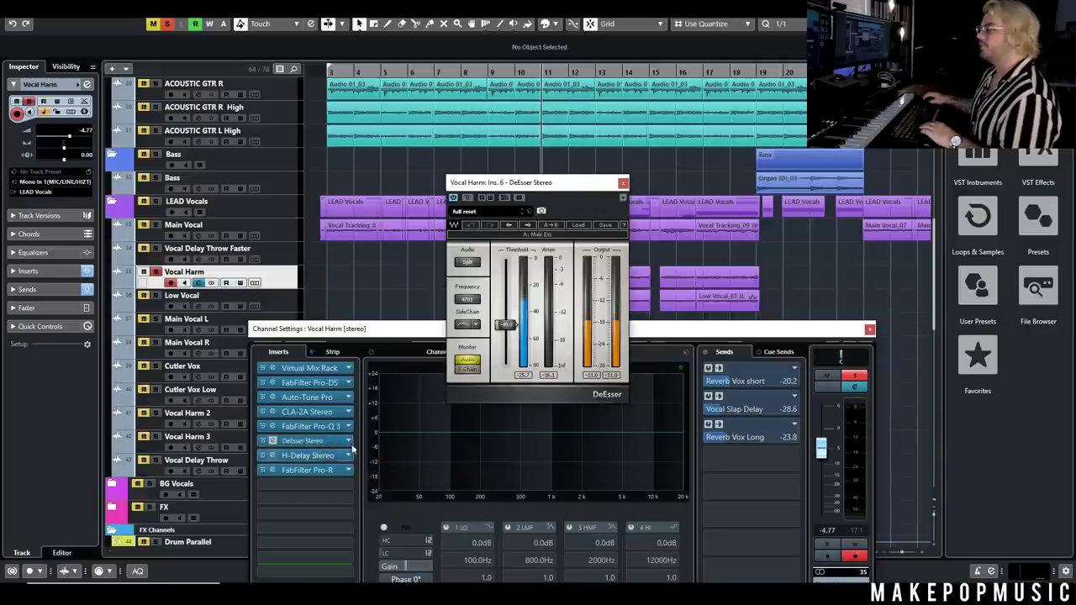
click(632, 178)
click(328, 459)
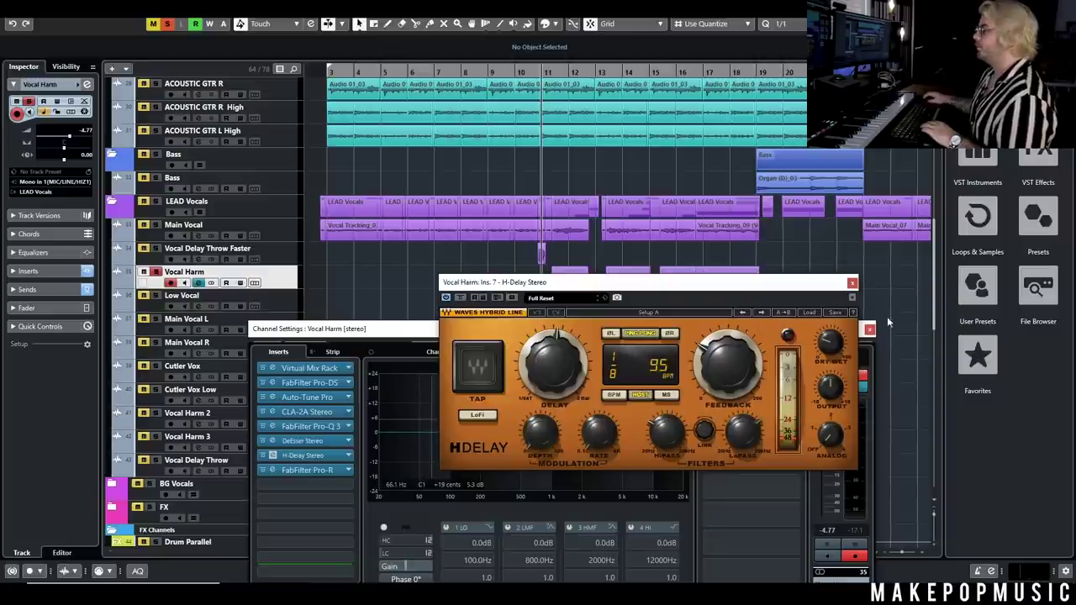
click(851, 282)
click(307, 470)
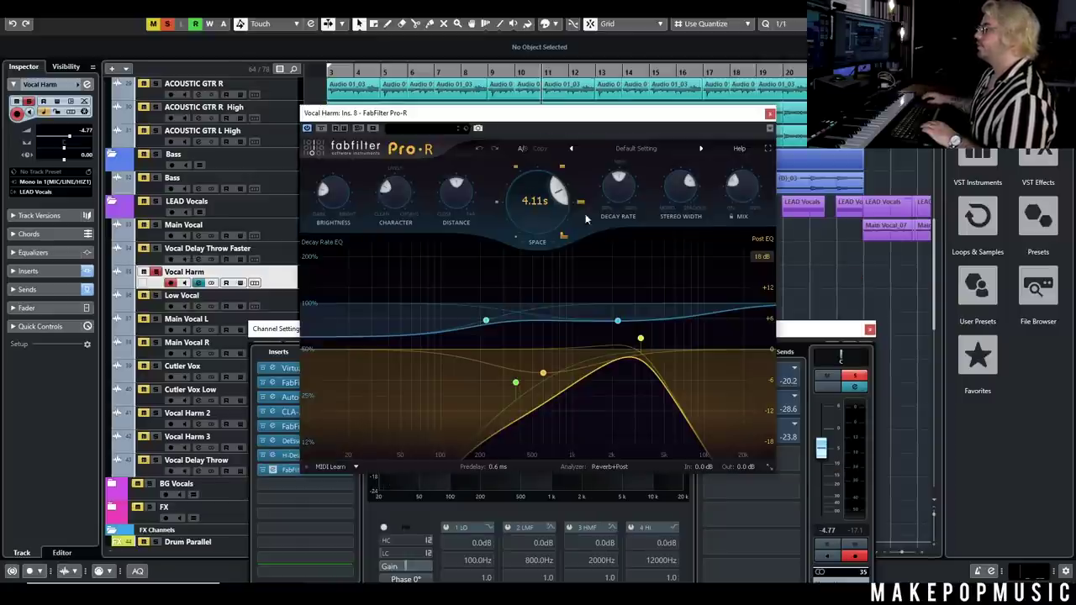
click(769, 113)
click(869, 329)
Play Main Vocal and Vocal Harm soloed together from bar 11, stop, and unsolo Vocal Harm.
key(space)
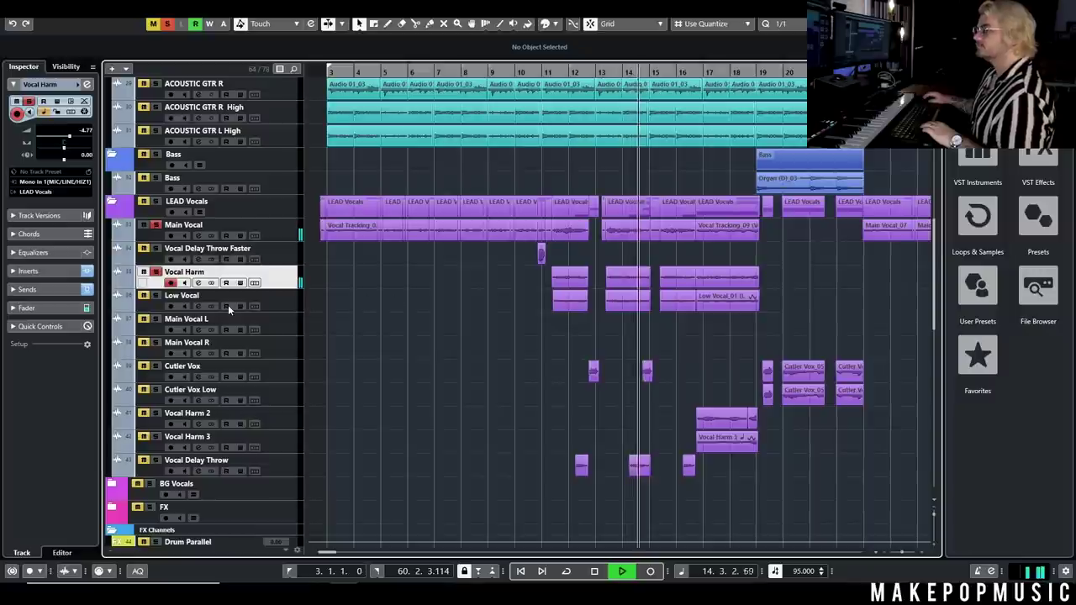
key(space)
click(155, 272)
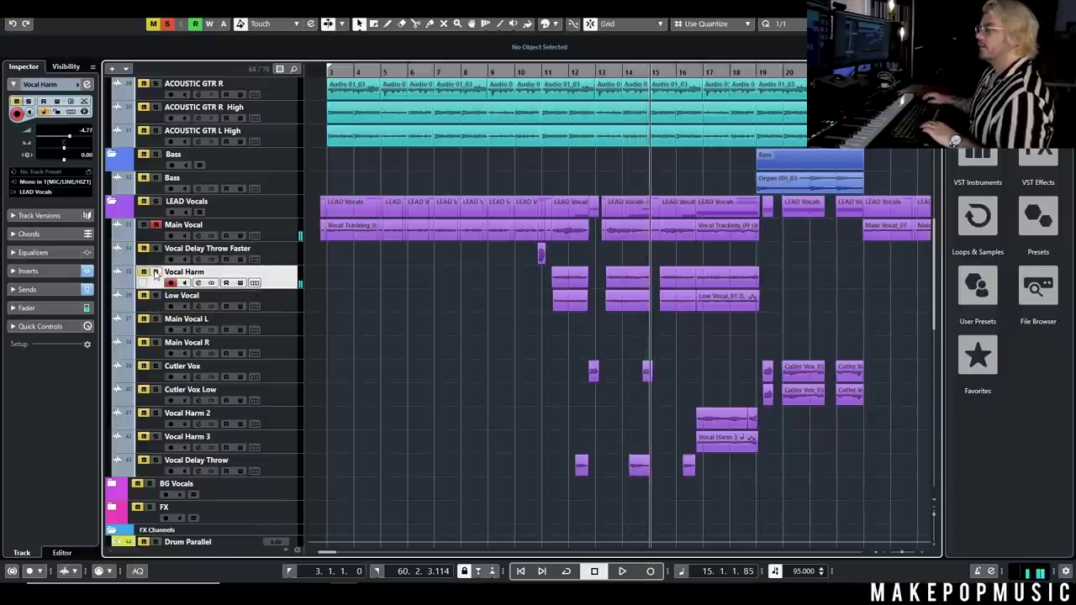
Inspect the FabFilter Pro-Q 3 insert on the soloed Low Vocal track and play it together with Main Vocal and Vocal Harm.
click(198, 306)
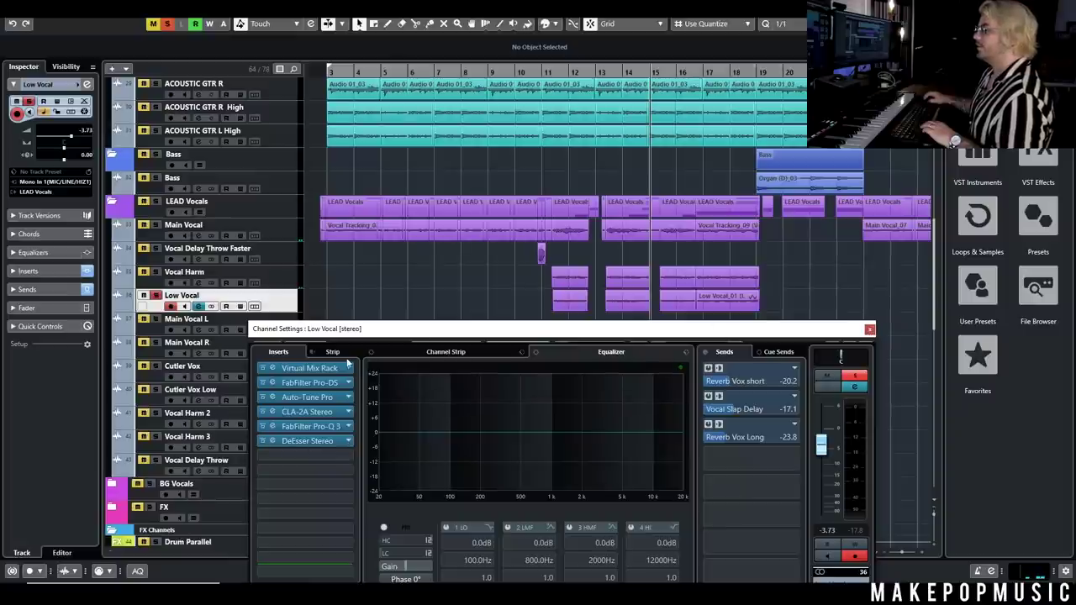
click(318, 427)
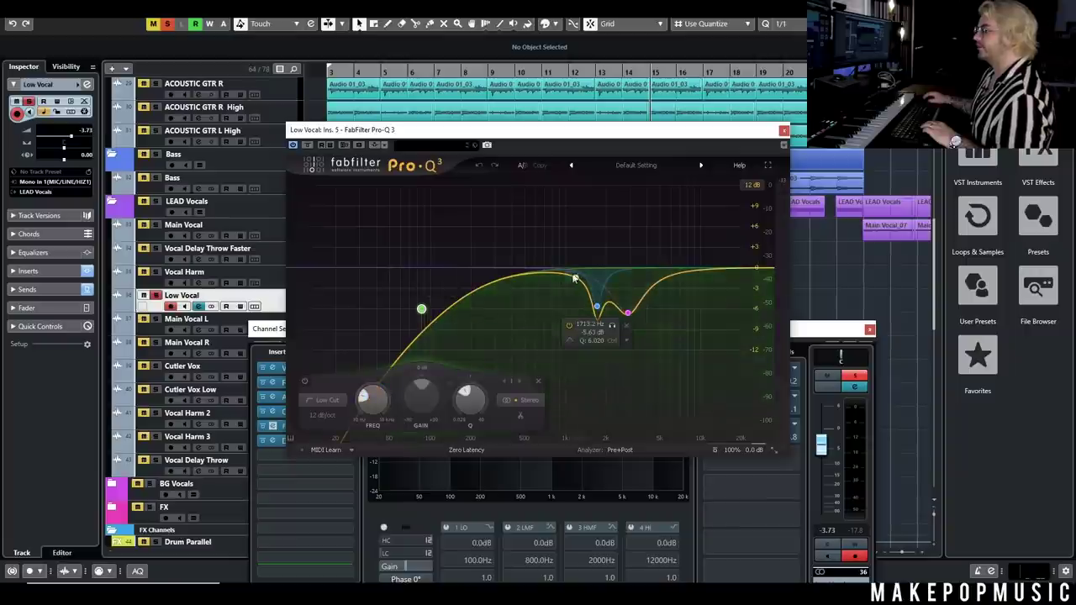
click(783, 132)
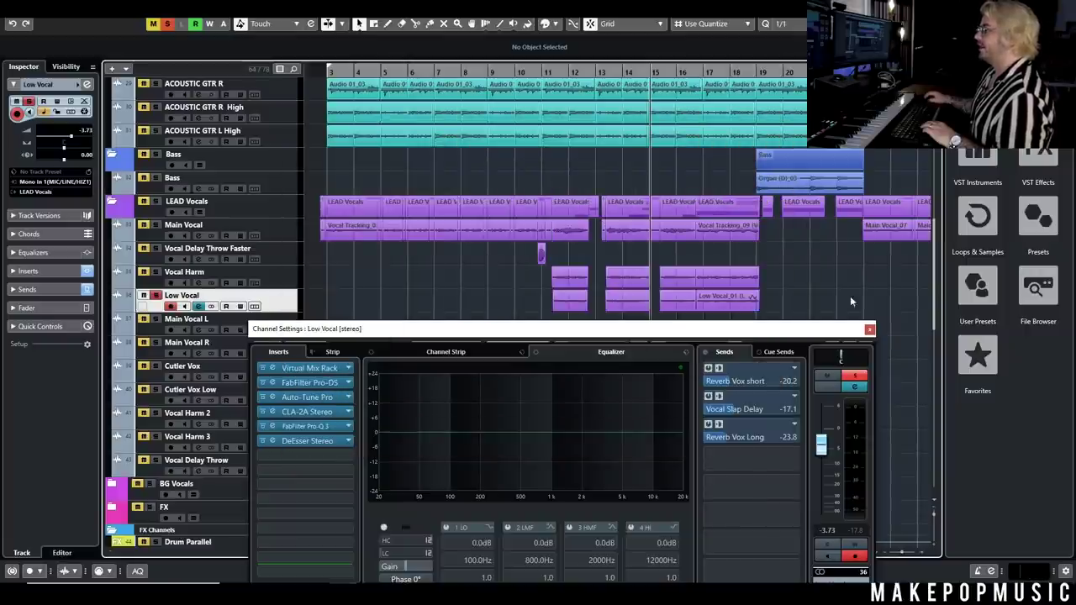
click(870, 329)
key(space)
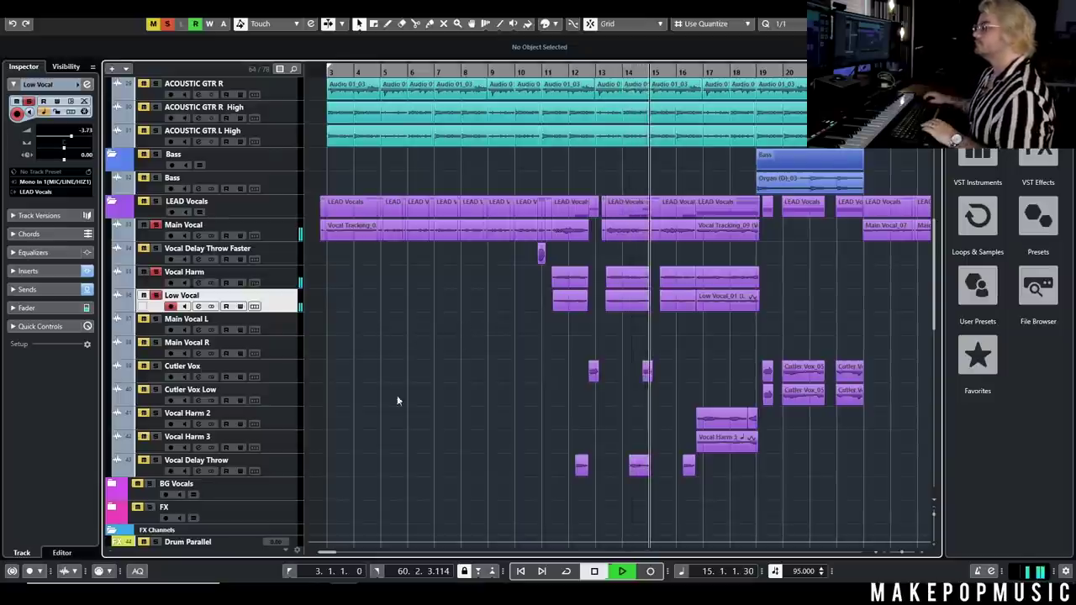
Move the Vocal Delay Throw track directly below Low Vocal and play the soloed vocals from around bar 11.
drag(283, 460, 276, 323)
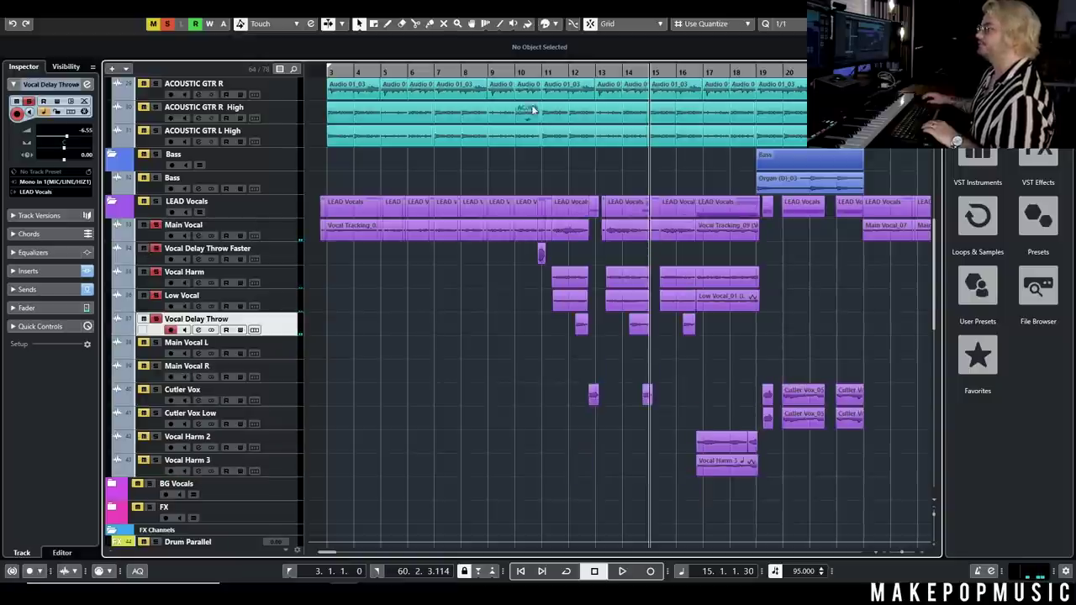
click(538, 71)
key(space)
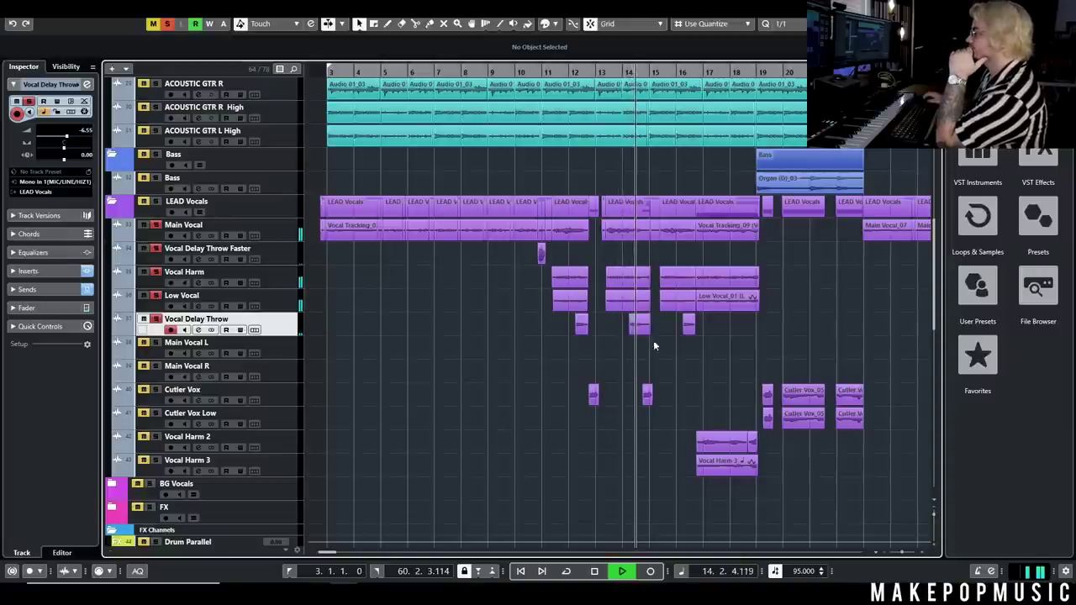
Inspect the Repeater, FabFilter Pro-R and FabFilter Pro-Q 3 inserts in the Vocal Delay Throw channel settings, and close them.
click(198, 330)
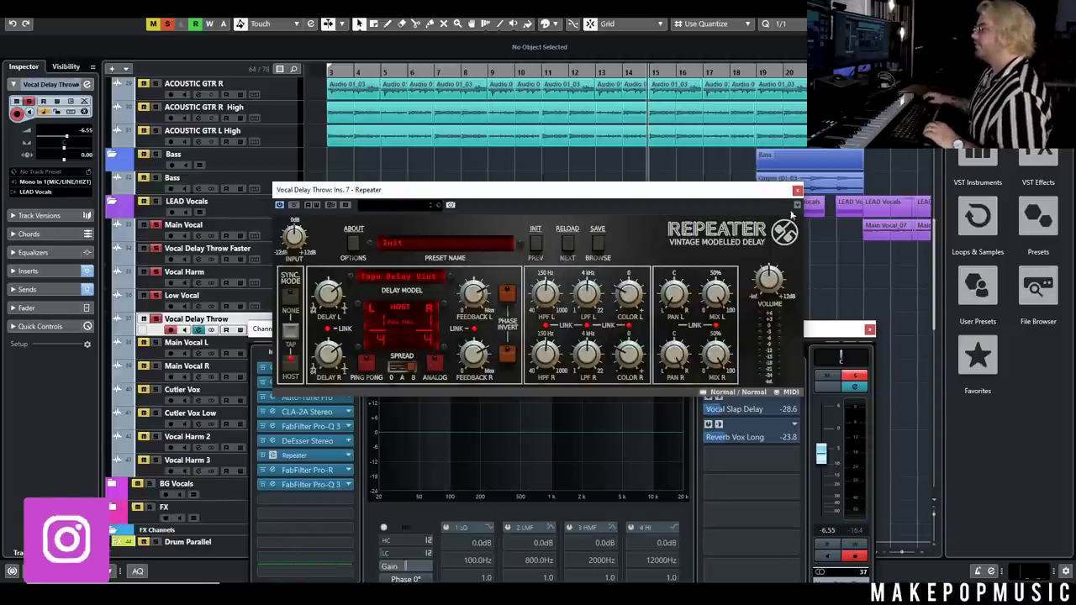
click(799, 191)
click(273, 470)
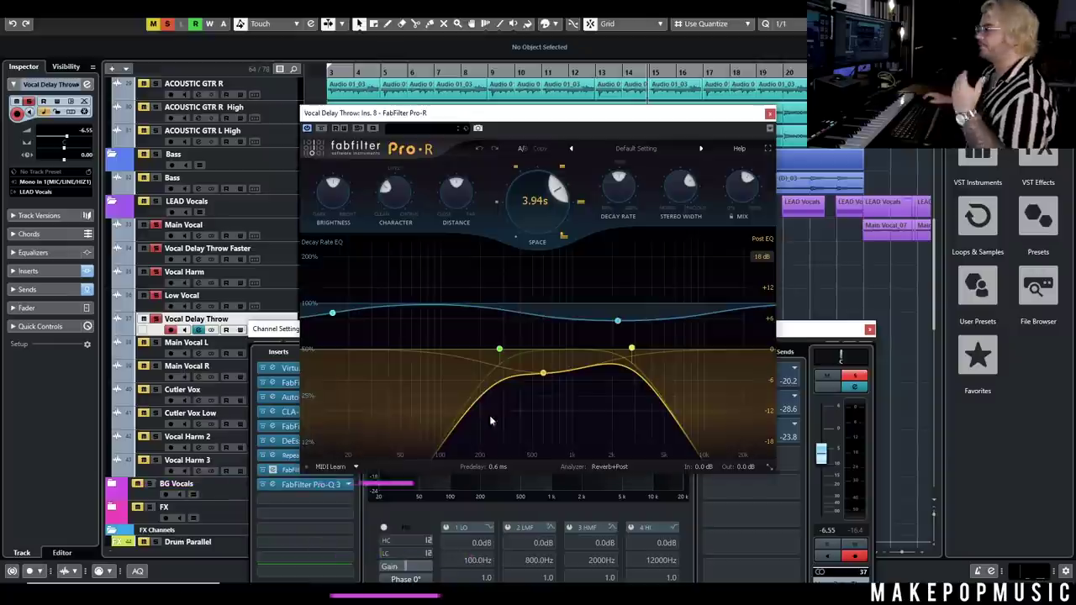
click(769, 115)
click(319, 486)
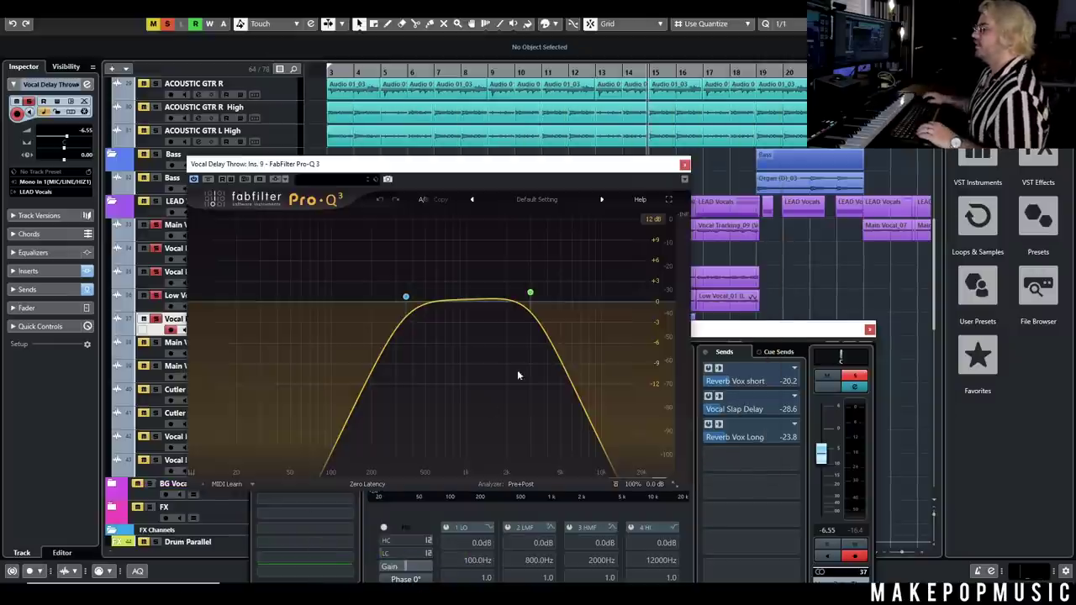
click(686, 166)
click(870, 330)
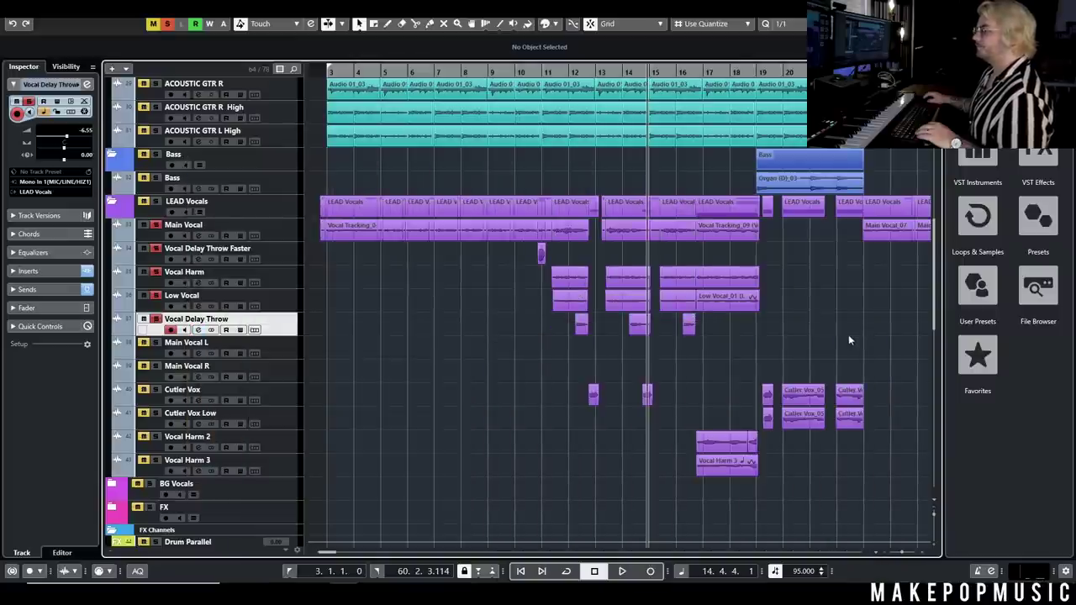
Add Vocal Harm 2 and Vocal Harm 3 to the solo, set playback to bar 17, and compare the two tracks' panning.
key(h)
key(h)
key(h)
key(h)
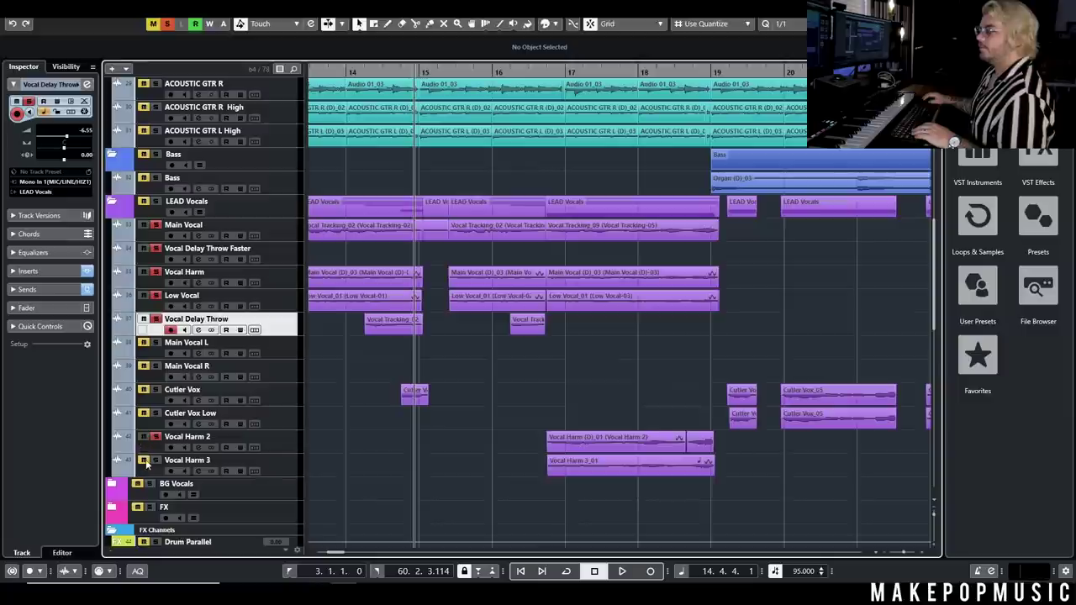
click(269, 448)
click(542, 71)
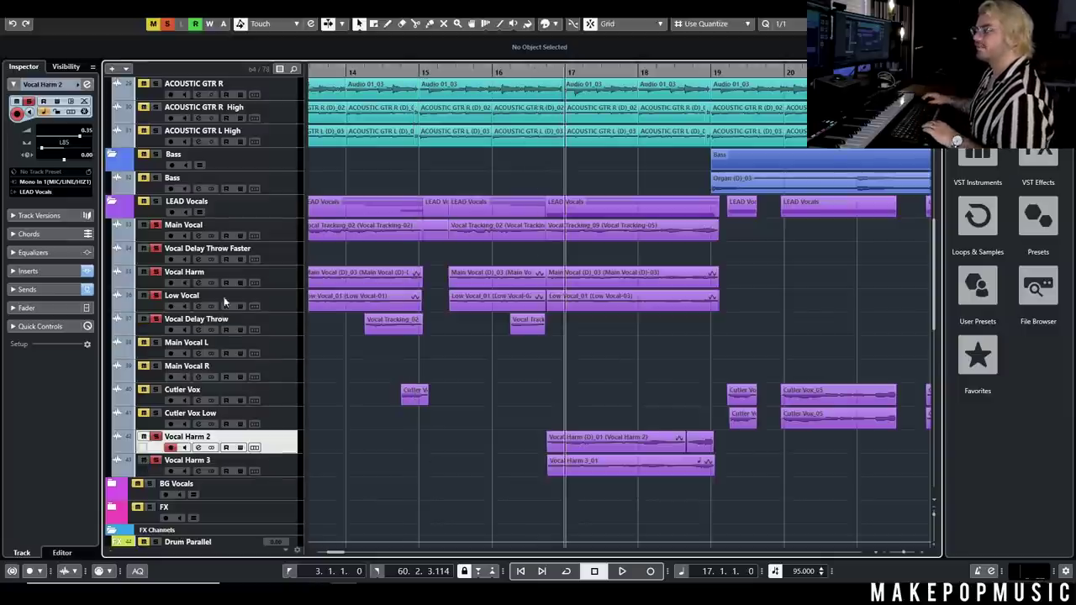
click(280, 472)
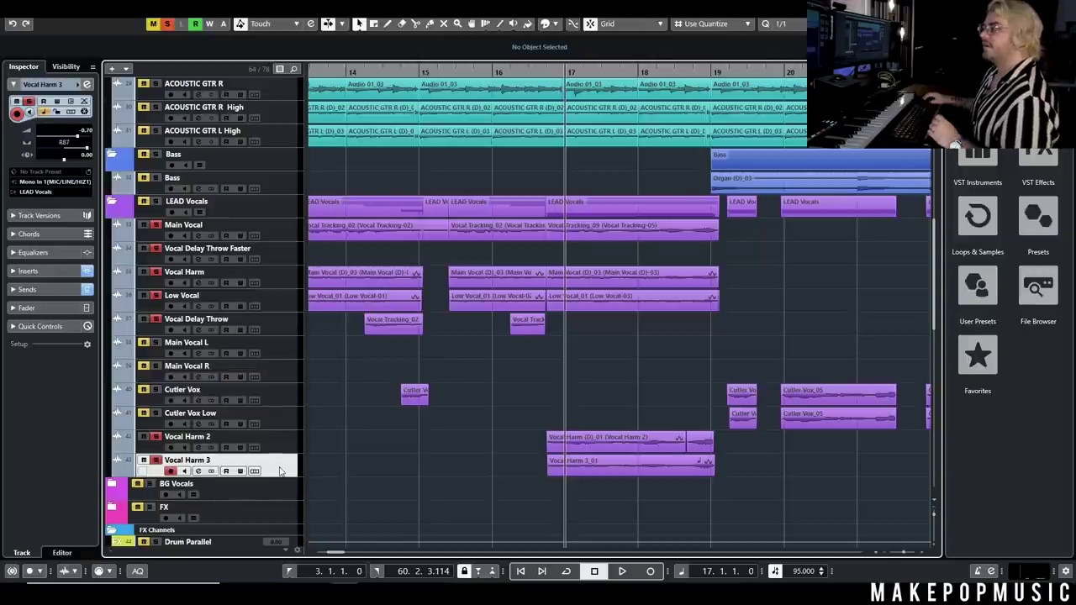
click(272, 449)
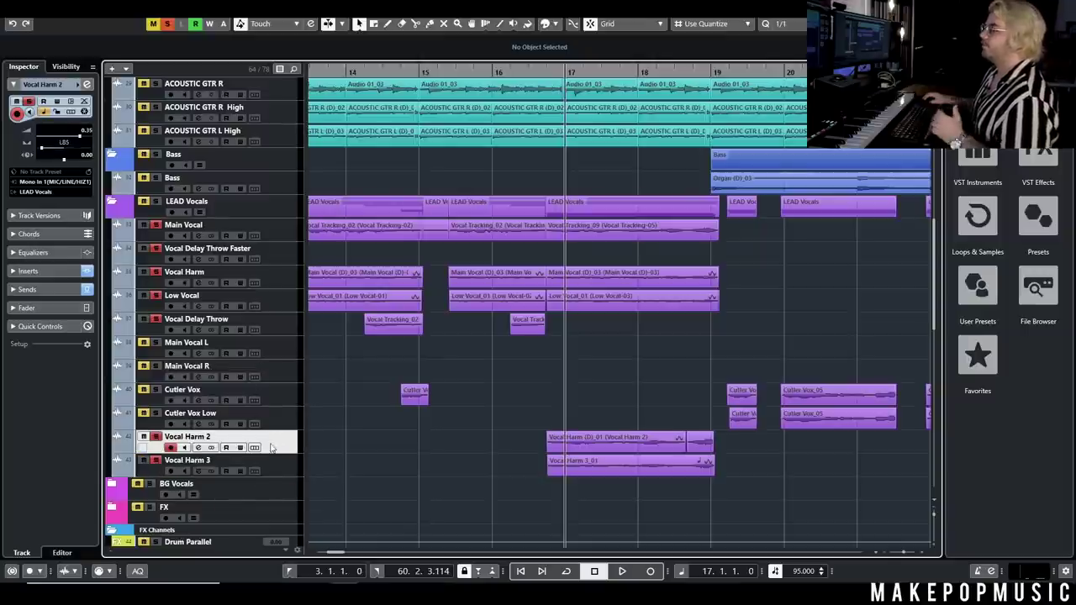
Open the Vocal Harm 2 channel settings, clear all solos, and solo only Vocal Harm 2.
click(198, 447)
click(166, 23)
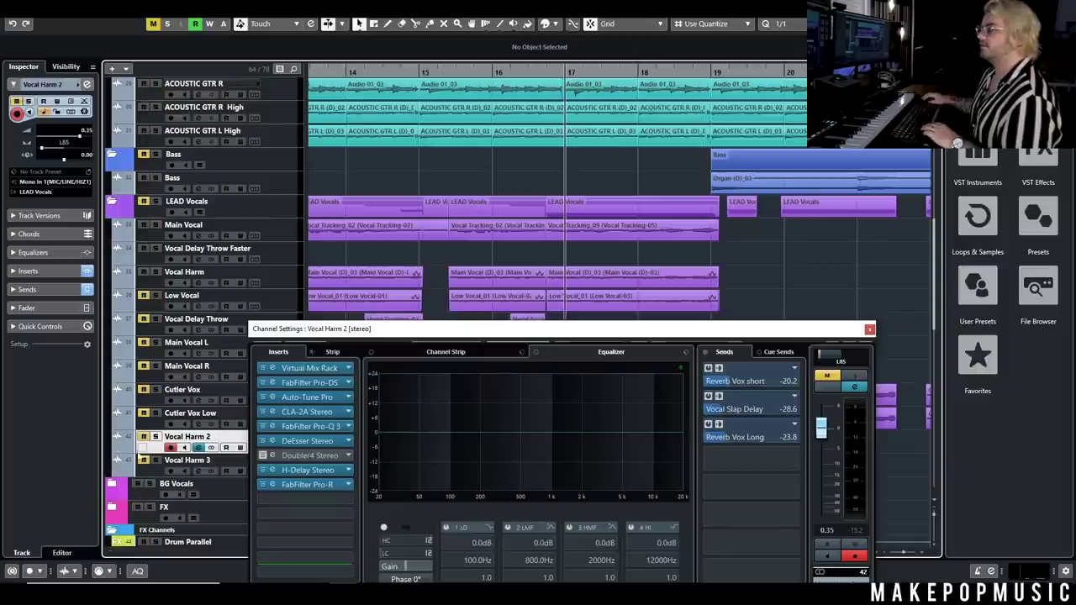
click(156, 437)
Inspect the H-Delay Stereo and FabFilter Pro-R inserts on Vocal Harm 2, and close all plug-in and channel settings windows.
click(274, 470)
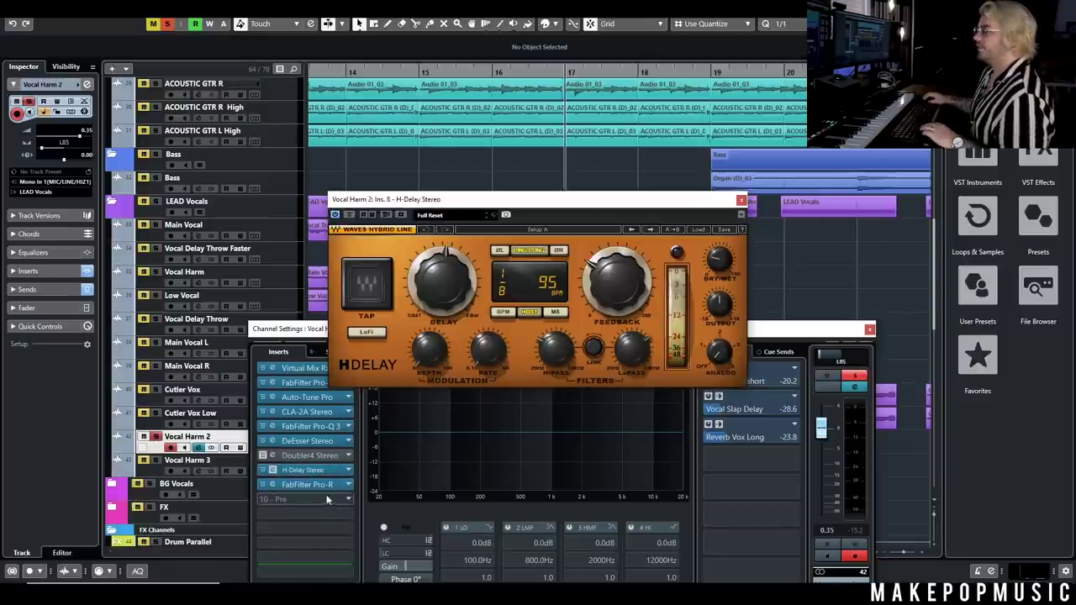
click(272, 484)
mouse_move(753, 188)
click(770, 114)
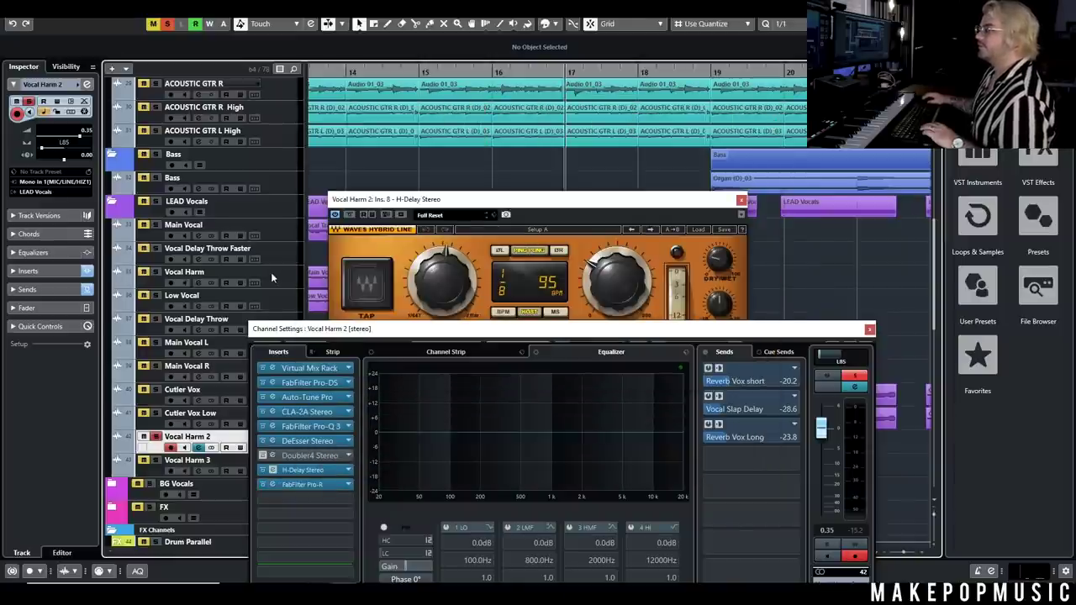
click(272, 278)
click(740, 201)
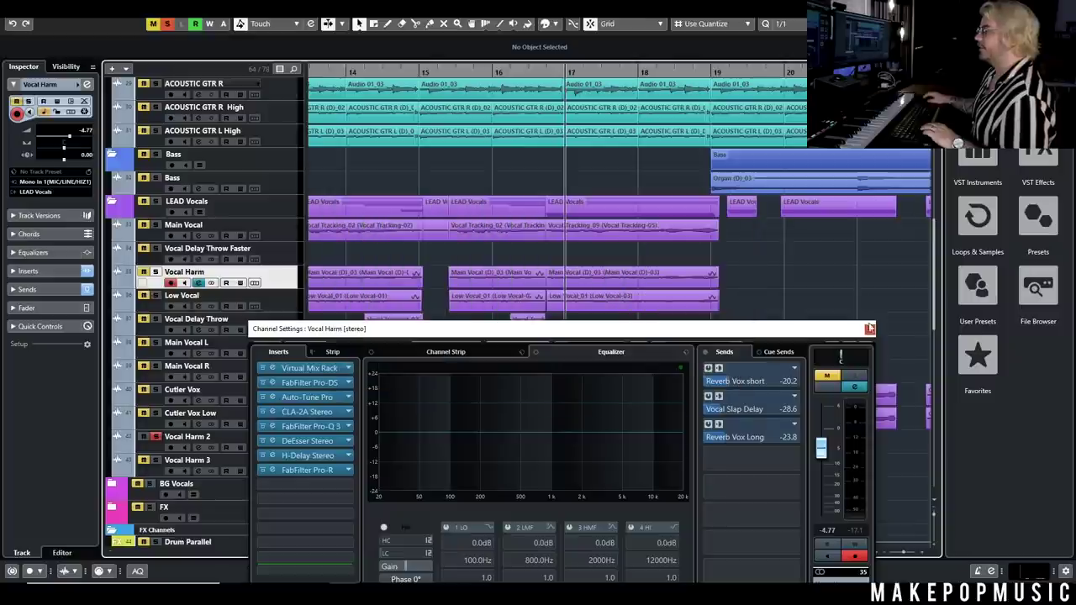
click(869, 327)
Play Vocal Harm 2 alone from bar 17, then replay the passage with Vocal Harm 3 soloed as well.
key(space)
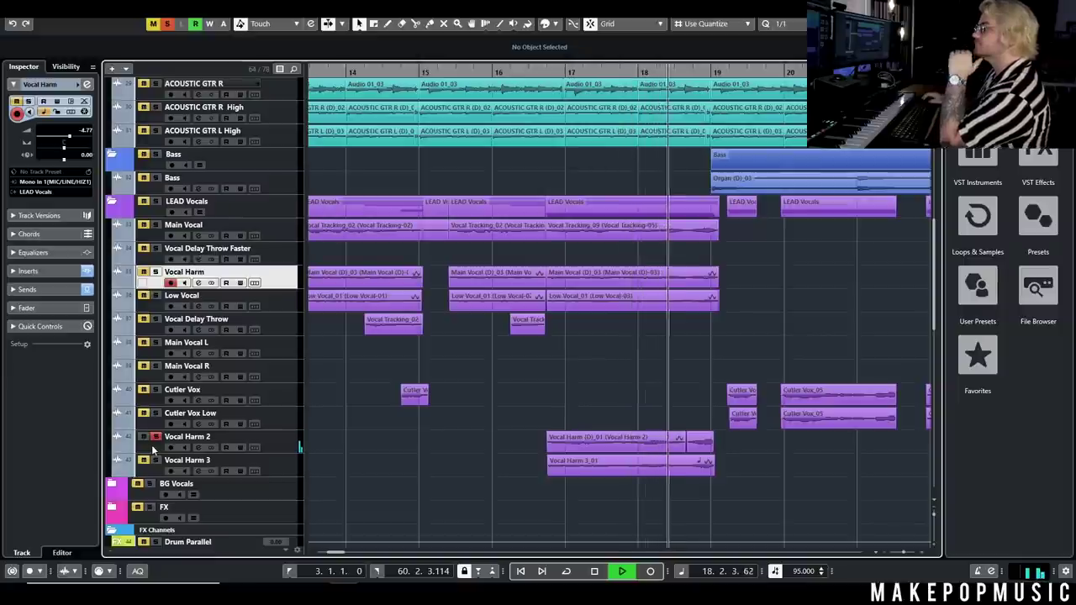
key(space)
key(space)
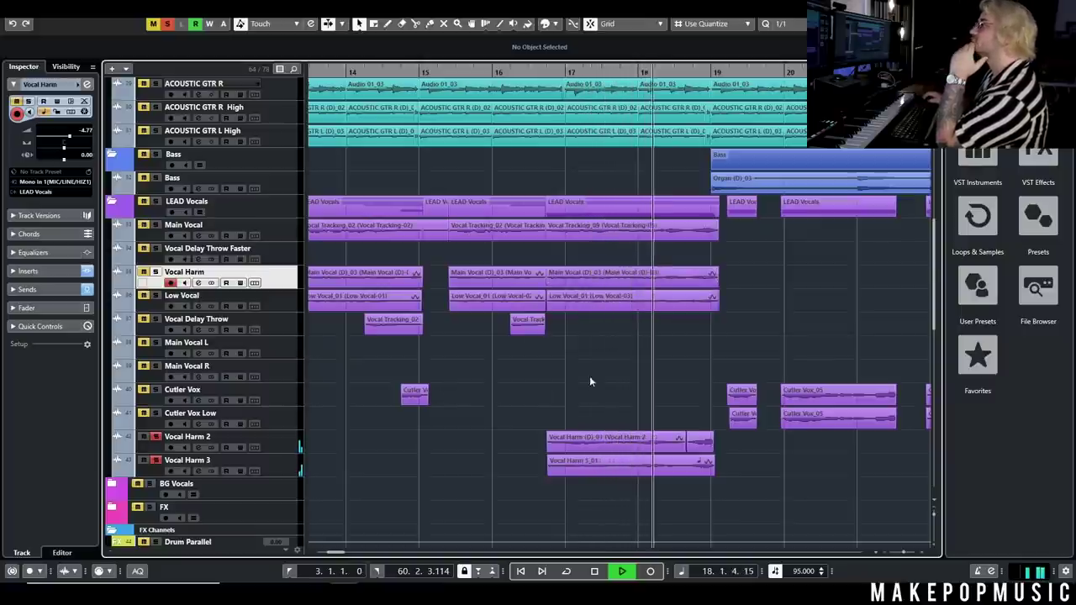
Add Main Vocal to the solo, play it with both harmonies, stop, and set the playback position to bar 16.
click(156, 224)
key(space)
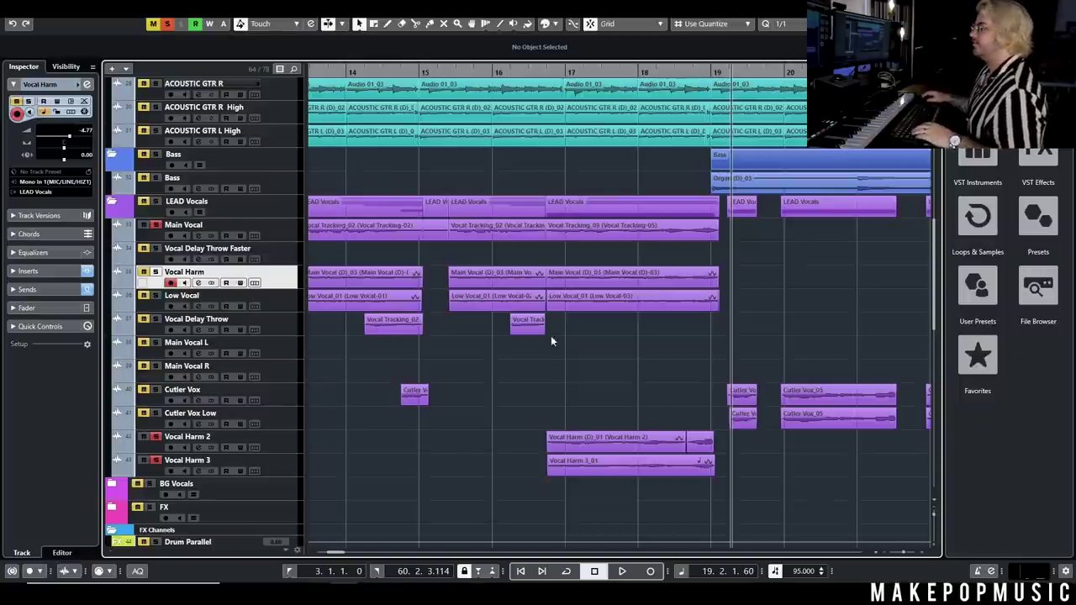
scroll(550, 340, down, 4)
click(493, 72)
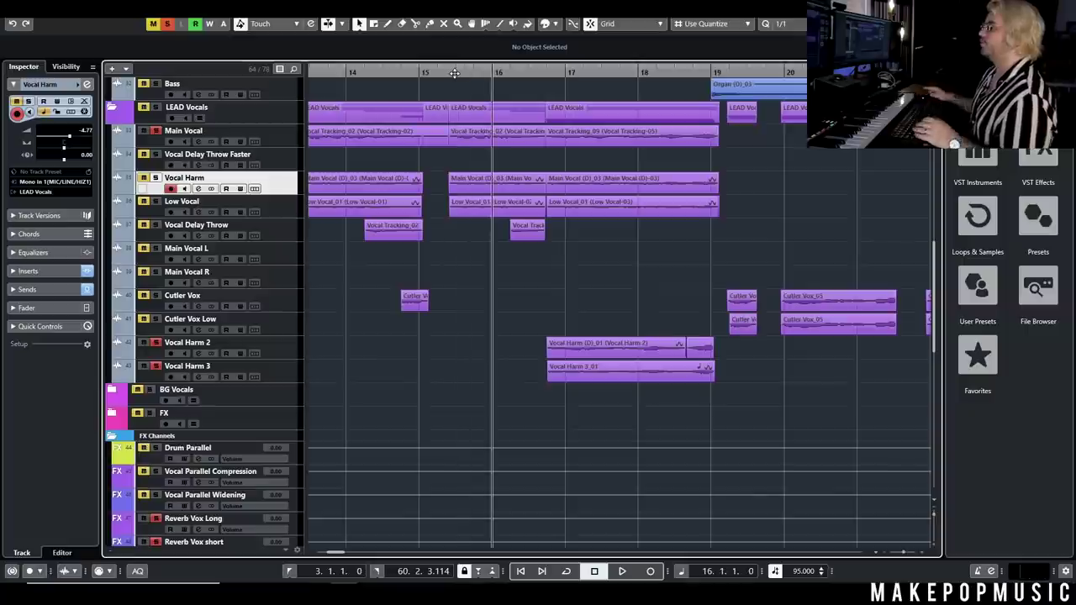
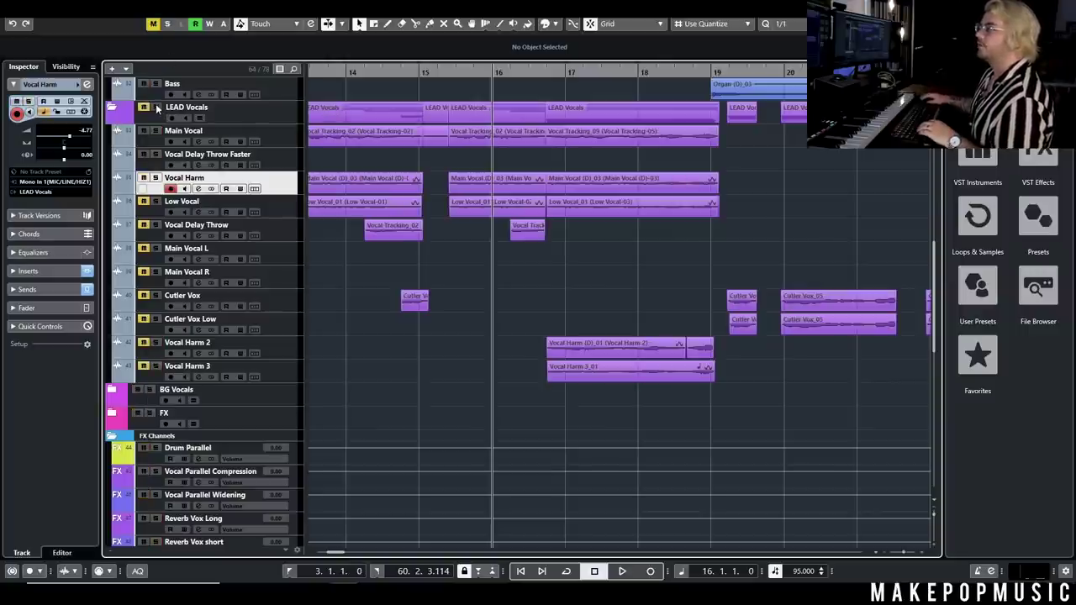
Solo the LEAD Vocals folder and play all its layers together from bar 16 through bar 19.
scroll(522, 73, up, 1)
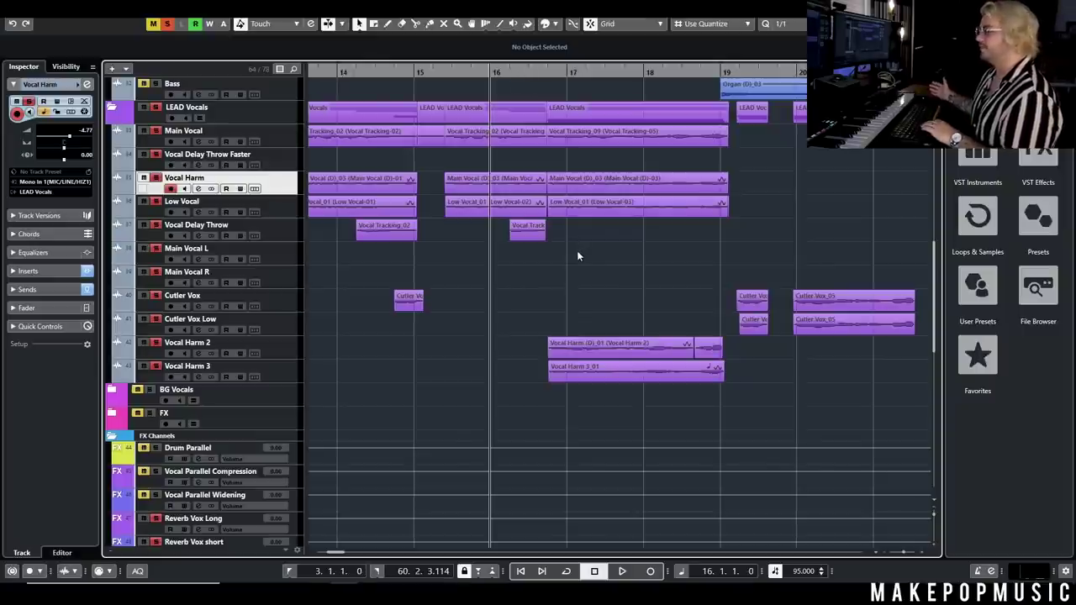
key(space)
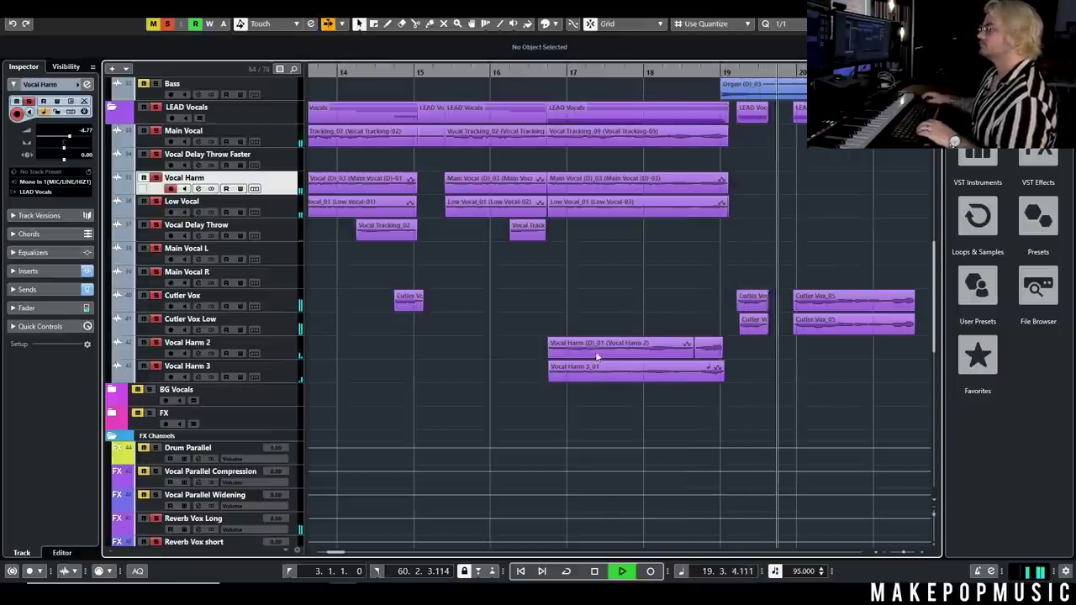
key(space)
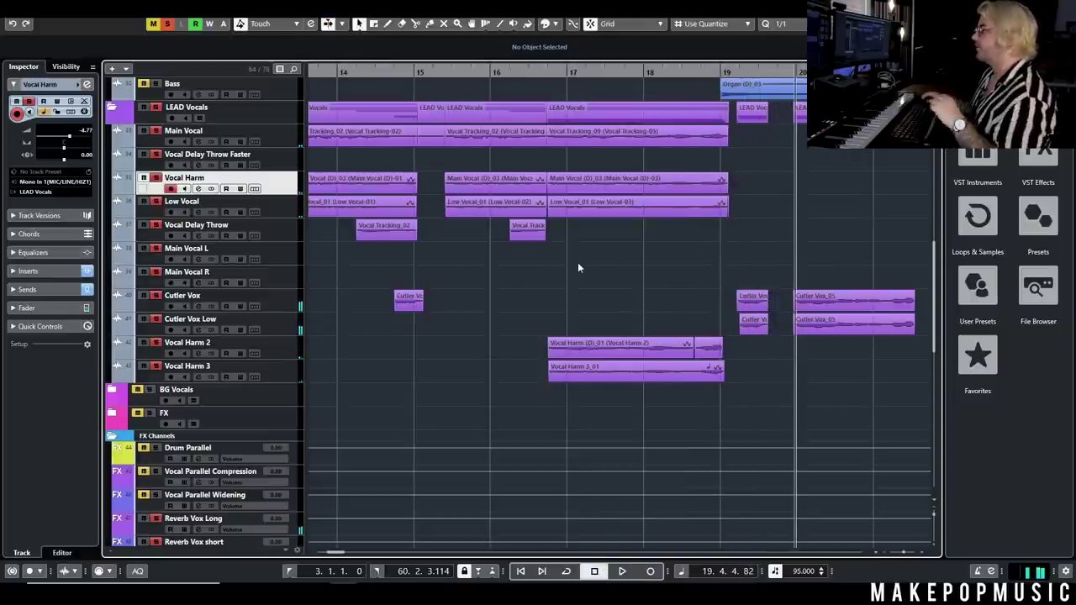
Clear all solos and play the full mix from bar 12, stopping at bar 15.
ctrl+scroll(578, 263, down, 3)
scroll(588, 302, up, 4)
scroll(598, 353, down, 2)
ctrl+scroll(596, 345, down, 8)
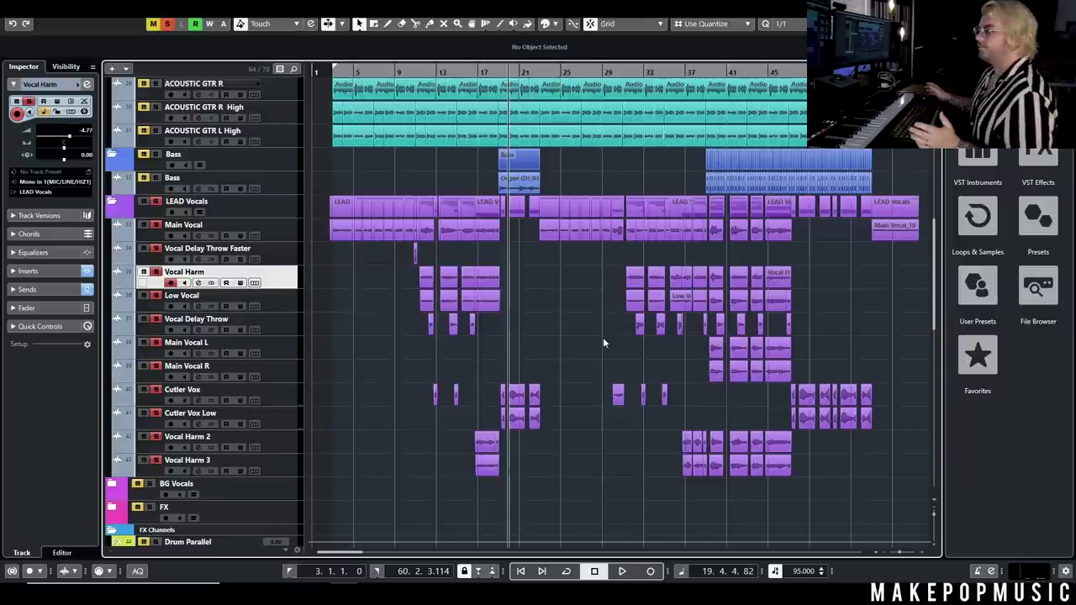
ctrl+scroll(409, 366, up, 4)
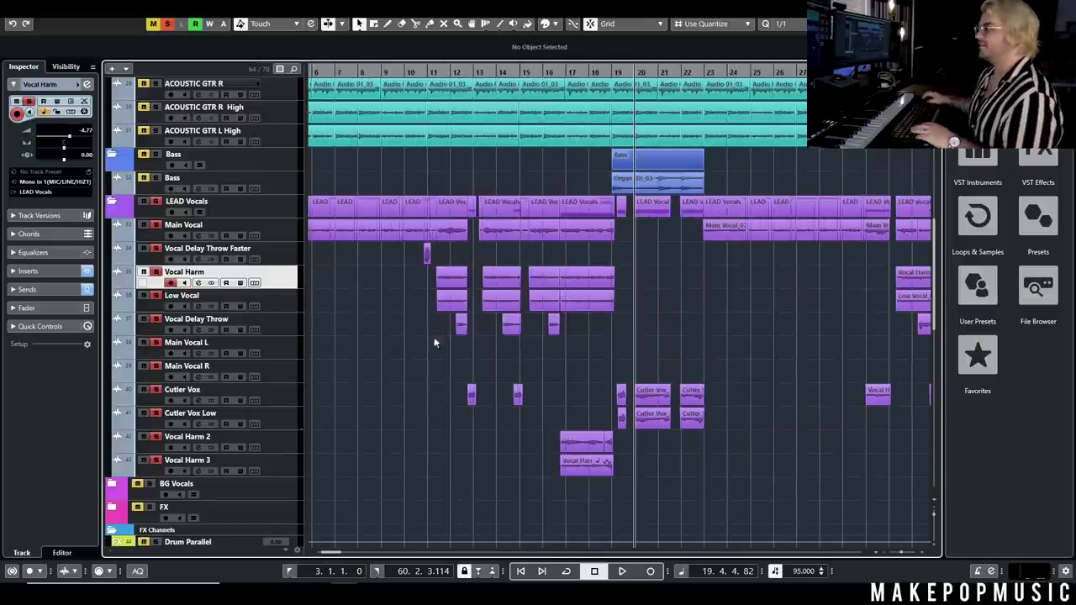
ctrl+scroll(402, 294, up, 2)
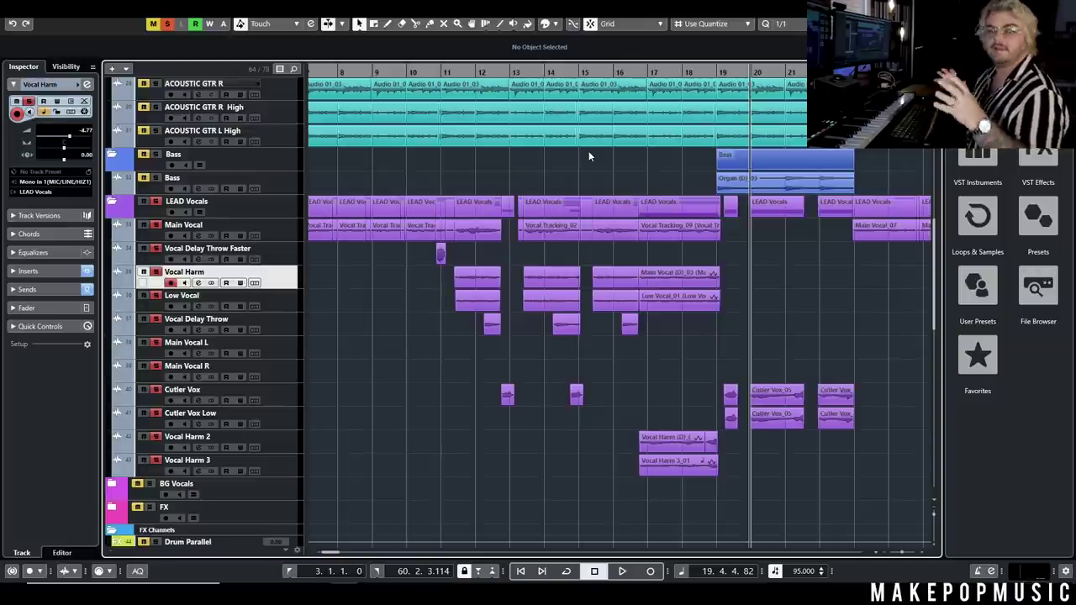
click(482, 72)
click(478, 72)
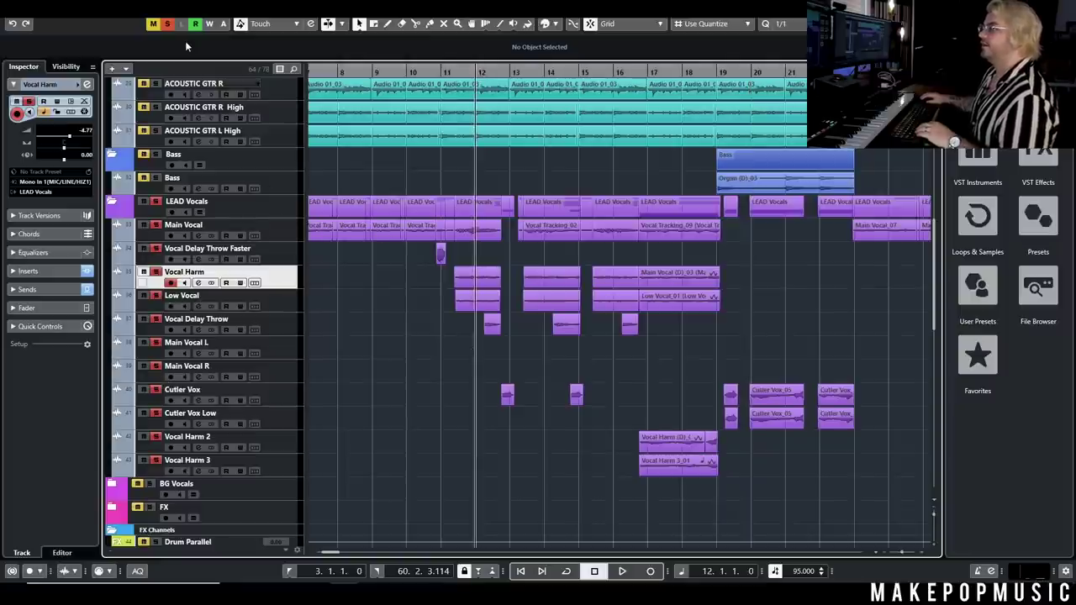
click(167, 24)
key(space)
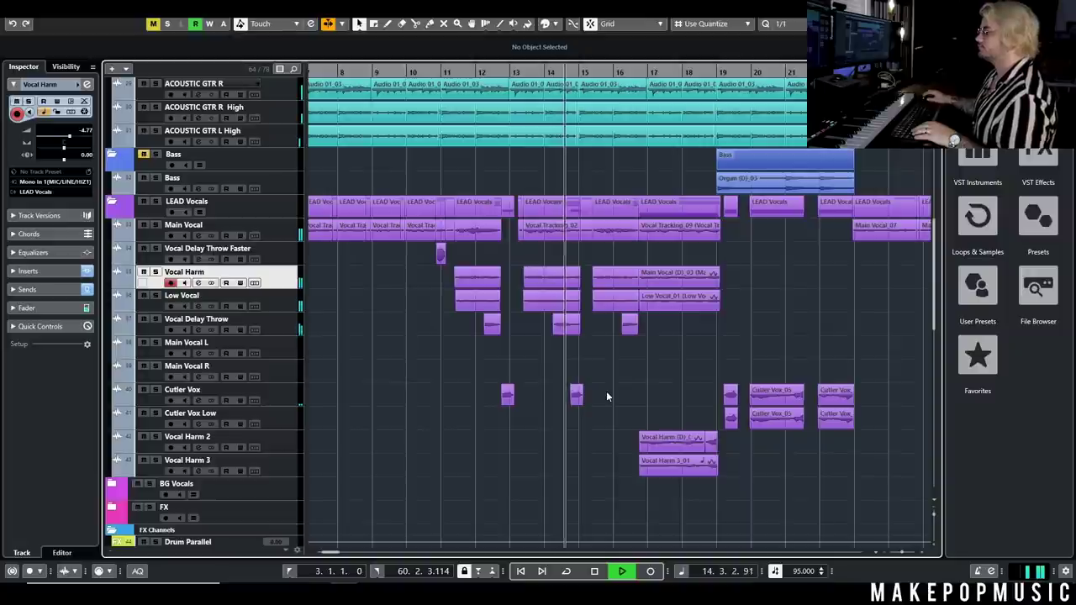
key(space)
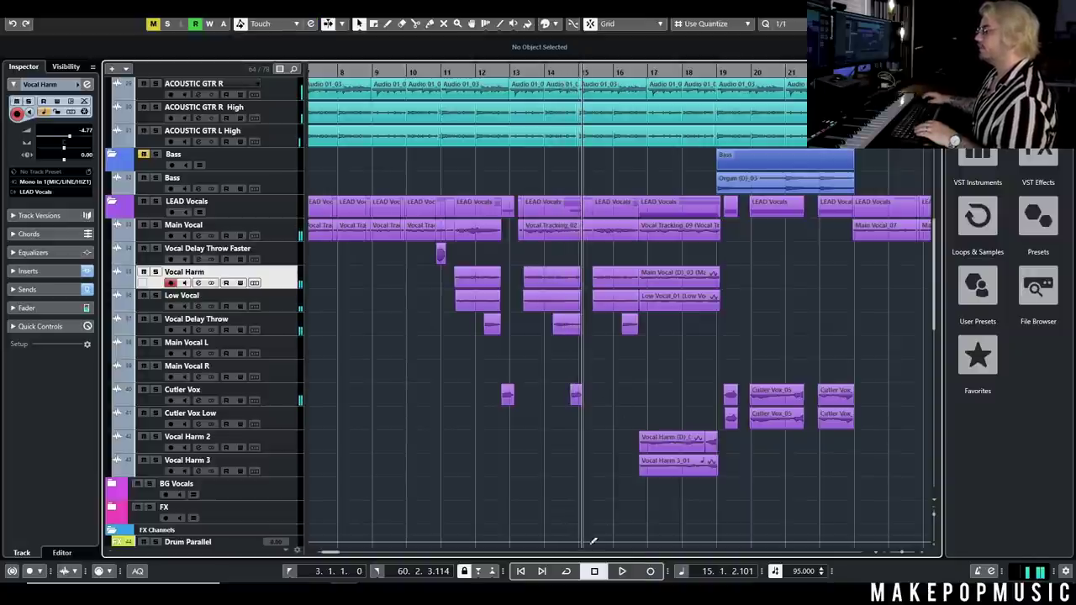
Play the full mix from bar 18 to bar 21 to hear the Cutler Vox section in context.
click(696, 72)
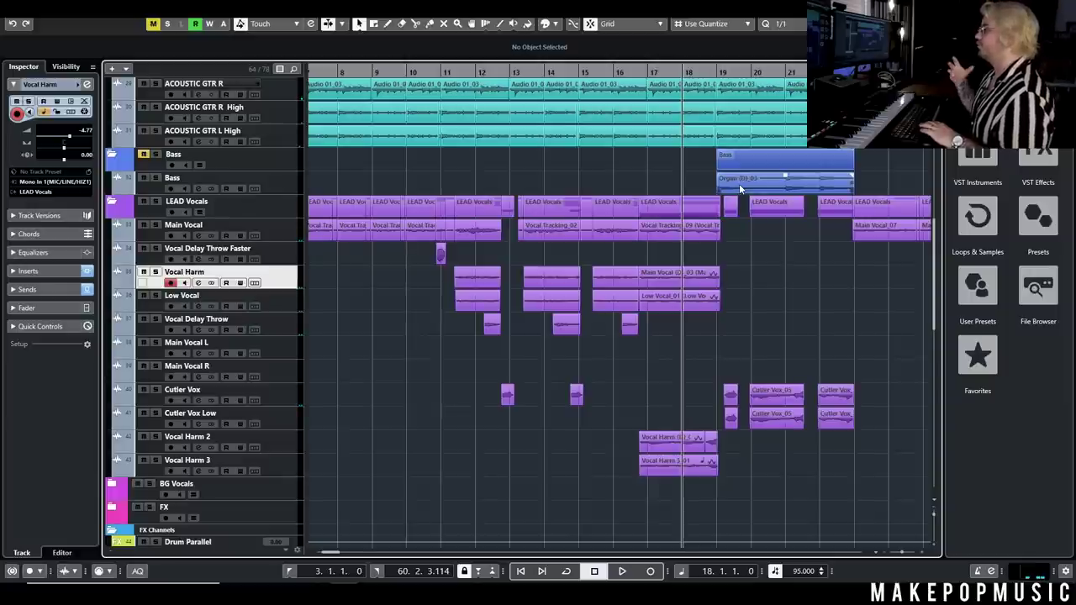
key(space)
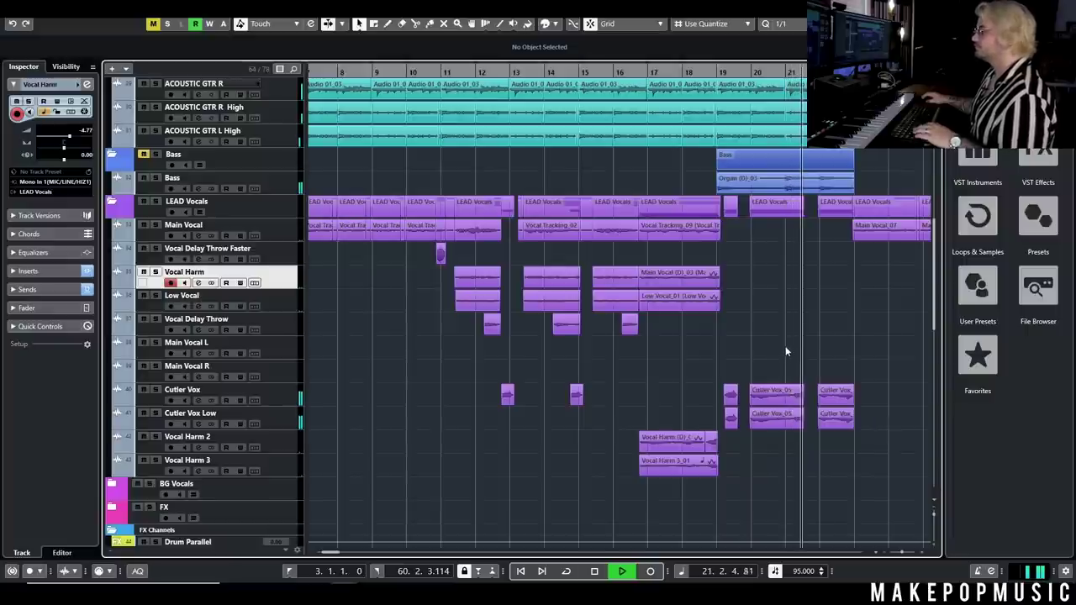
key(space)
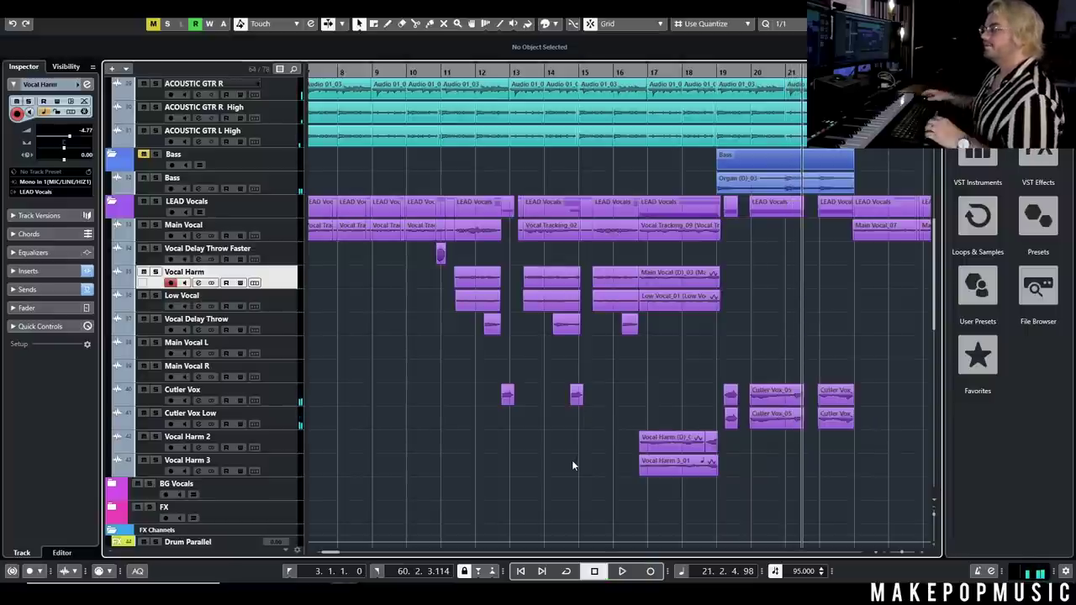
Solo the Cutler Vox track and open its channel settings.
click(156, 390)
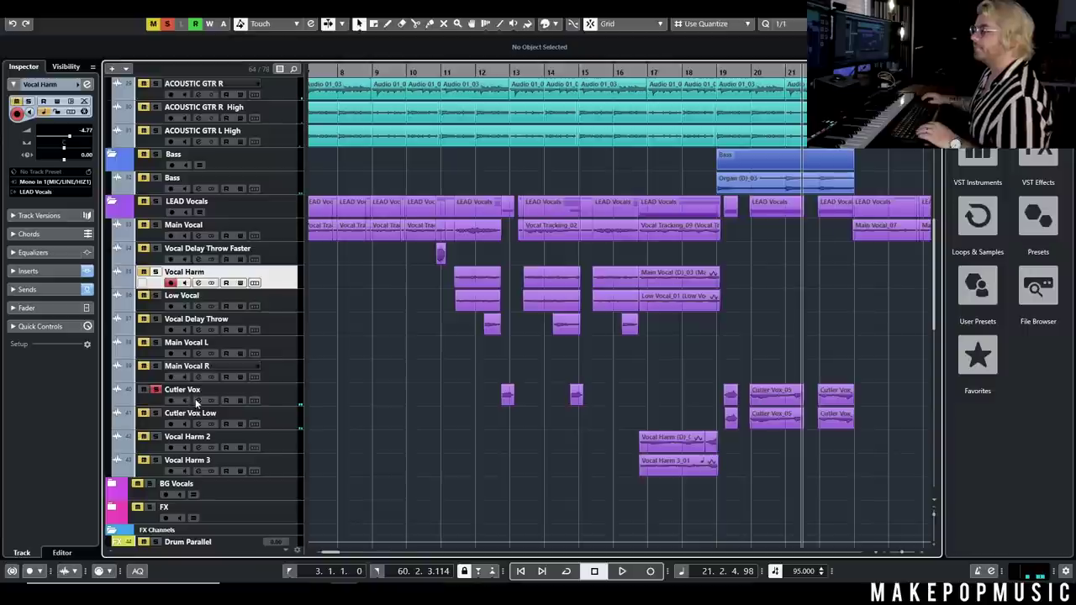
click(198, 400)
drag(356, 329, 504, 234)
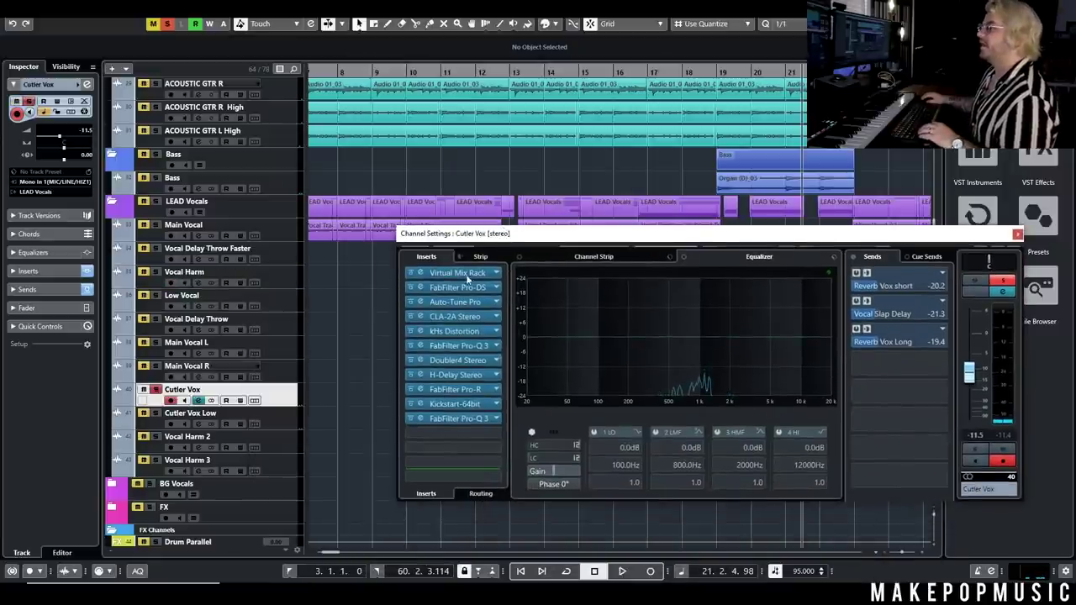
drag(472, 241, 500, 349)
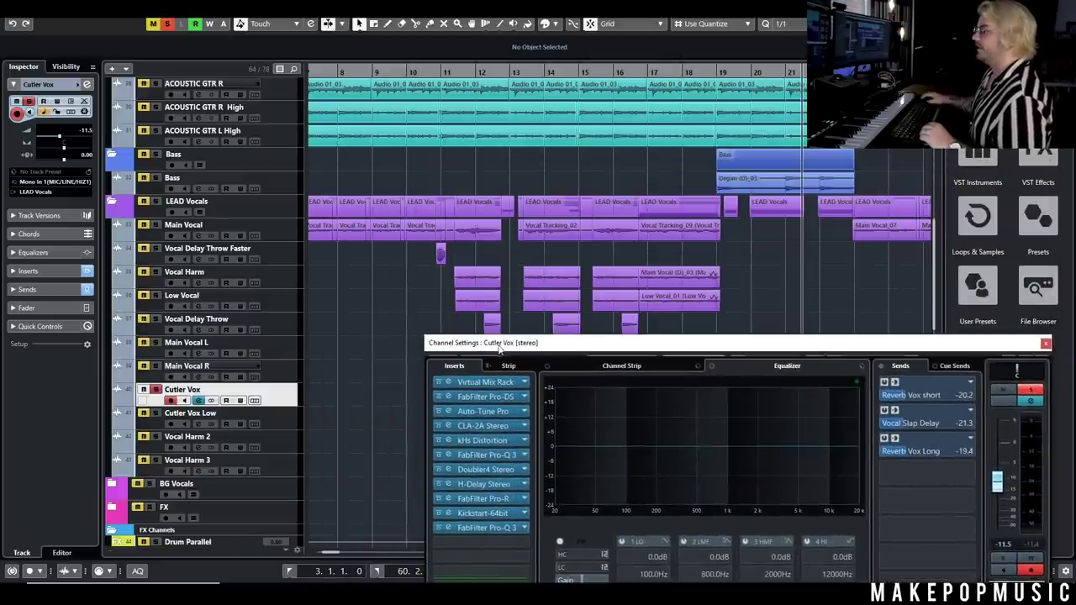
Bypass kHs Distortion, Doubler4, H-Delay, Pro-R, Kickstart and the final Pro-Q 3 on Cutler Vox, and play its first clip before bar 13.
click(436, 527)
click(436, 513)
click(436, 498)
click(436, 484)
click(437, 469)
click(437, 439)
drag(468, 74, 478, 118)
drag(519, 346, 288, 93)
key(space)
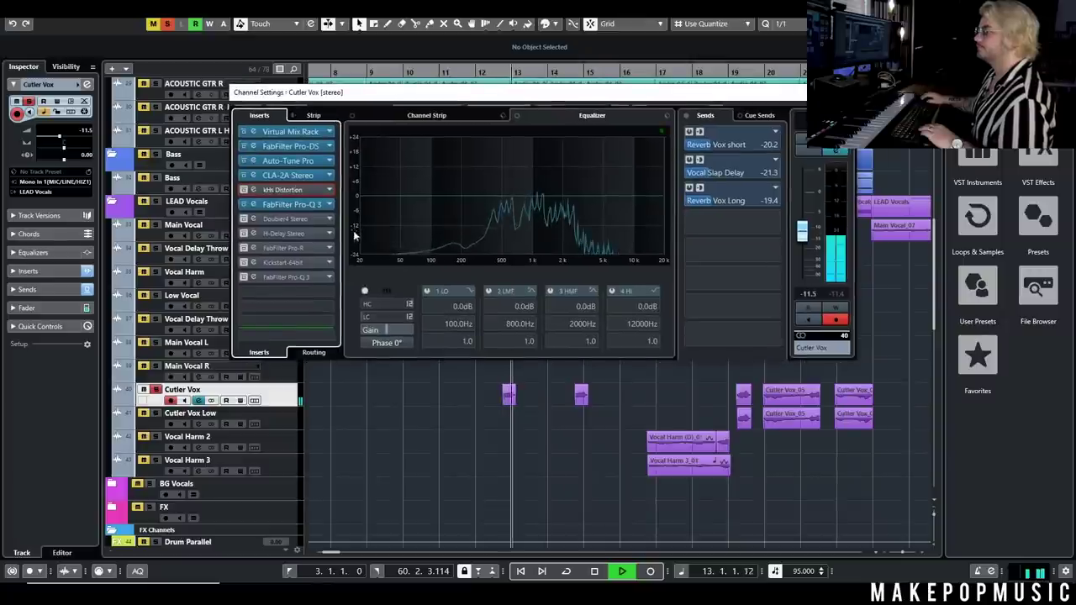
Inspect the Virtual Mix Rack and Auto-Tune Pro inserts on Cutler Vox, playing the first clip with Auto-Tune Pro open.
click(296, 139)
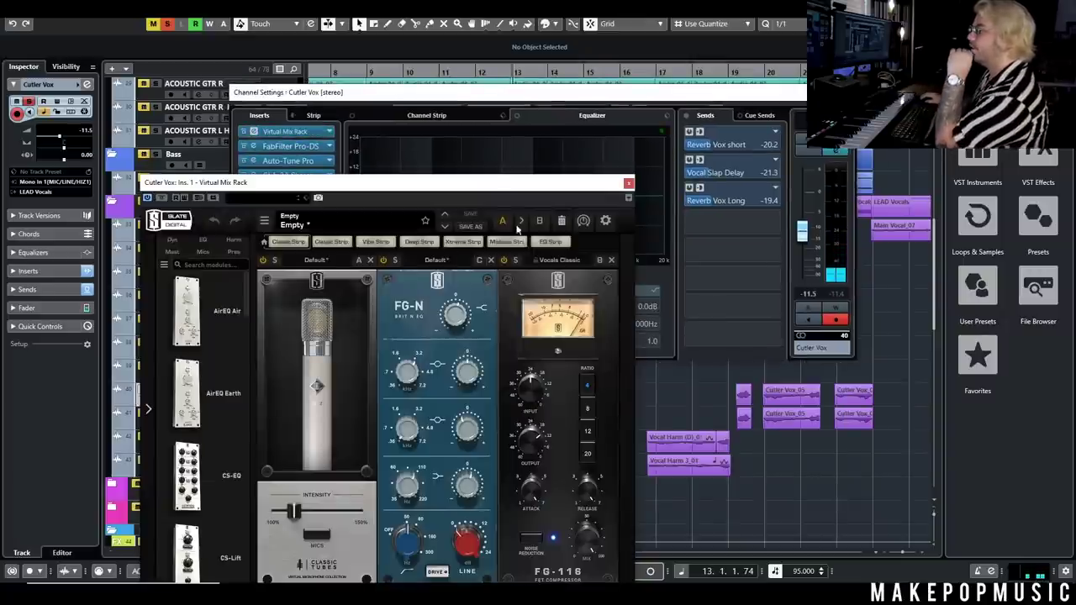
click(629, 183)
click(308, 161)
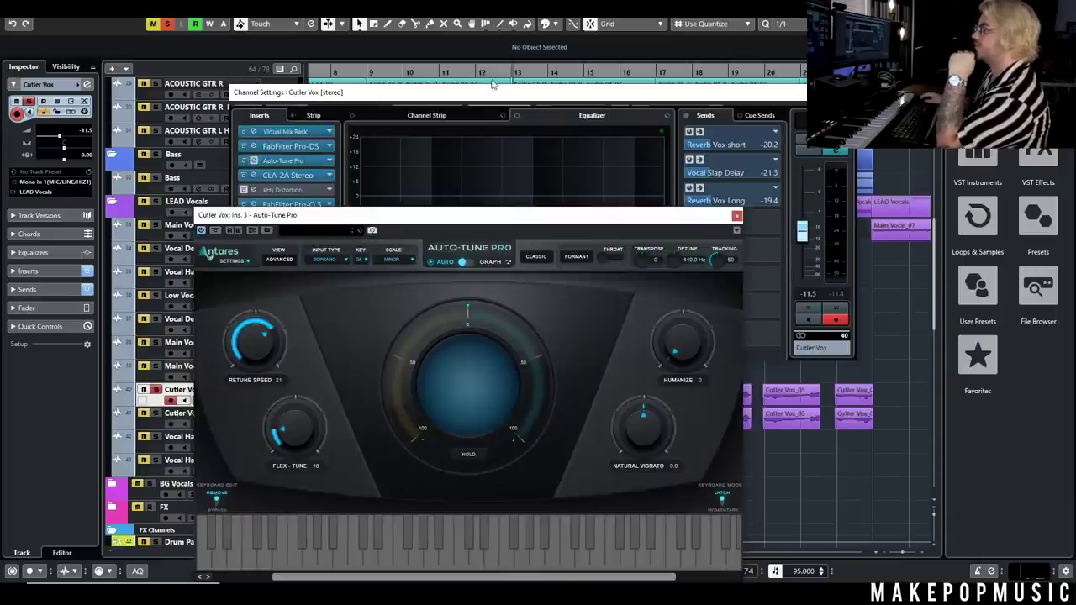
drag(670, 217, 414, 188)
key(space)
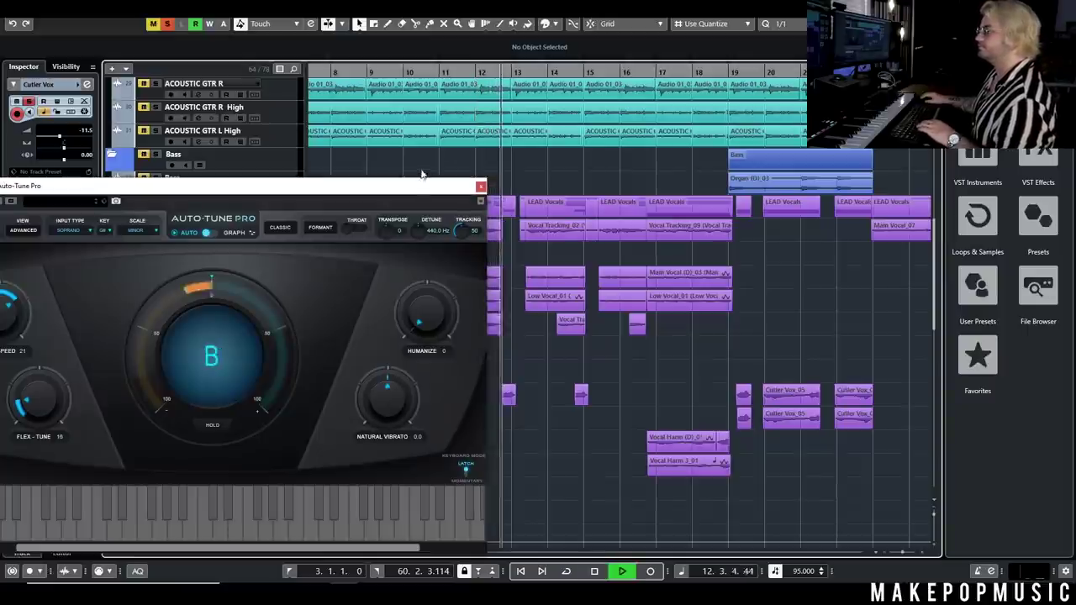
drag(417, 190, 618, 192)
key(space)
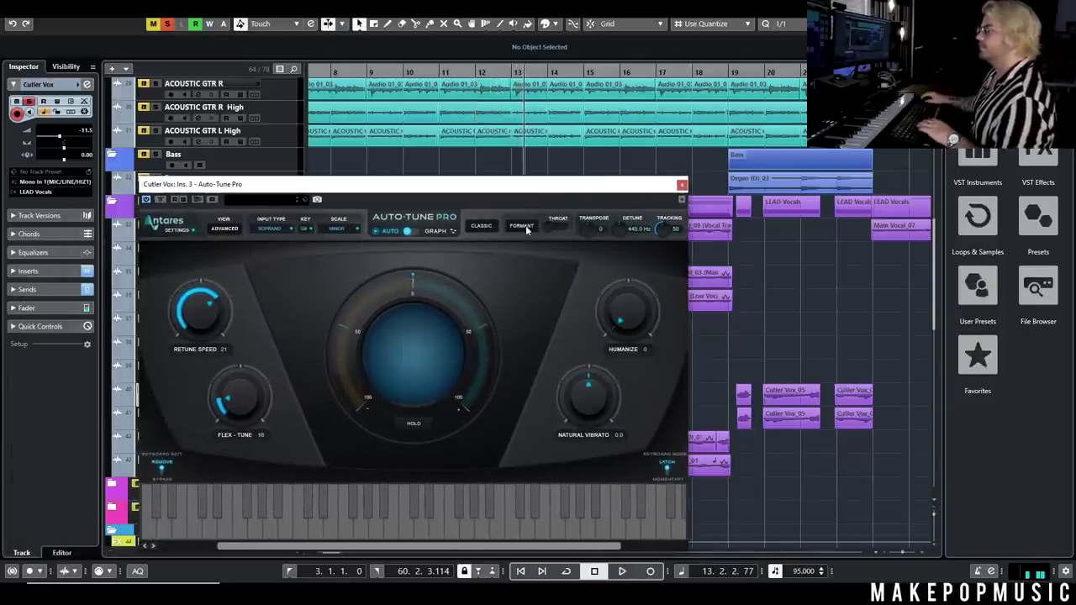
click(682, 185)
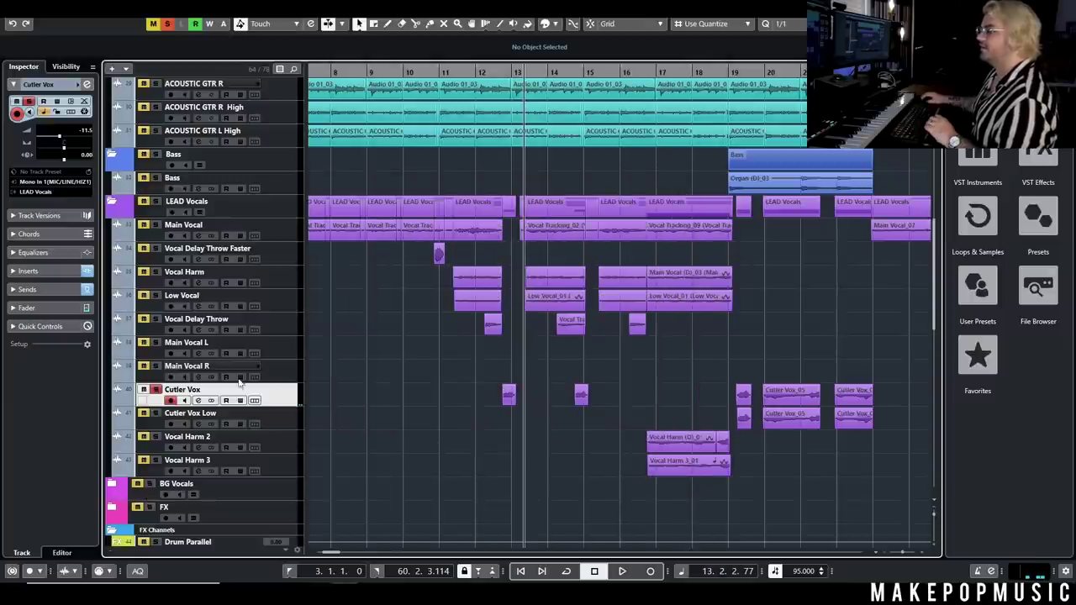
Reactivate the kHs Distortion and Doubler4 Stereo inserts on Cutler Vox, viewing and closing each plug-in's settings.
click(199, 401)
click(246, 192)
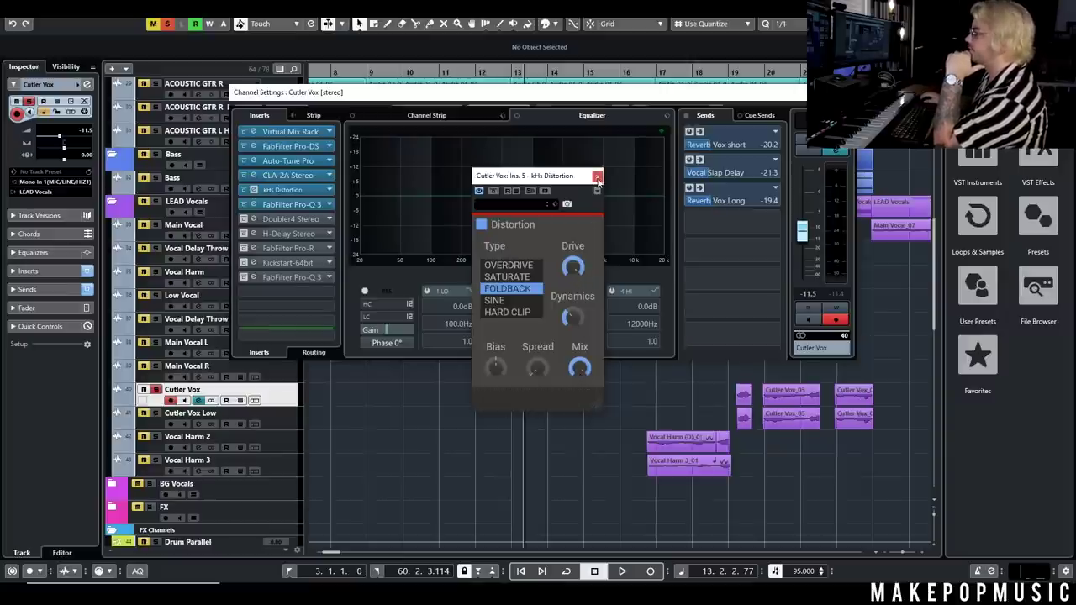
click(597, 175)
click(246, 221)
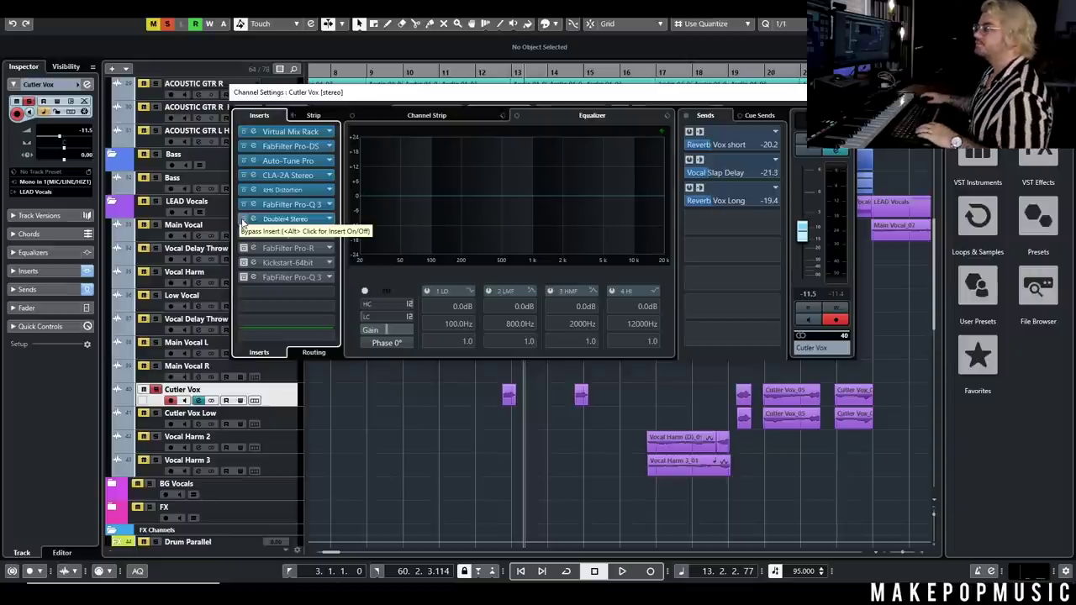
click(253, 219)
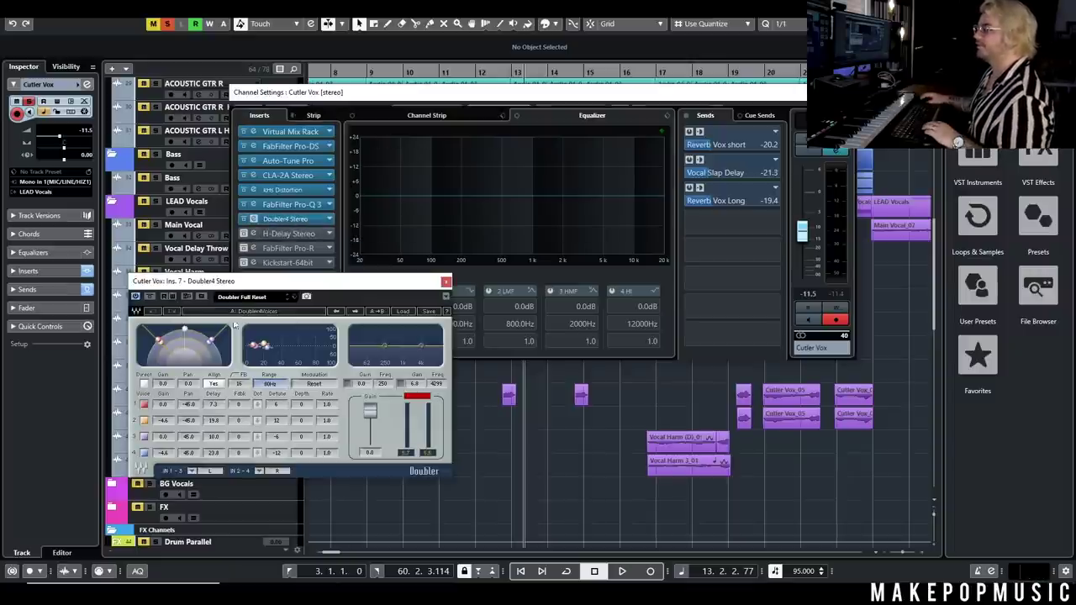
click(446, 281)
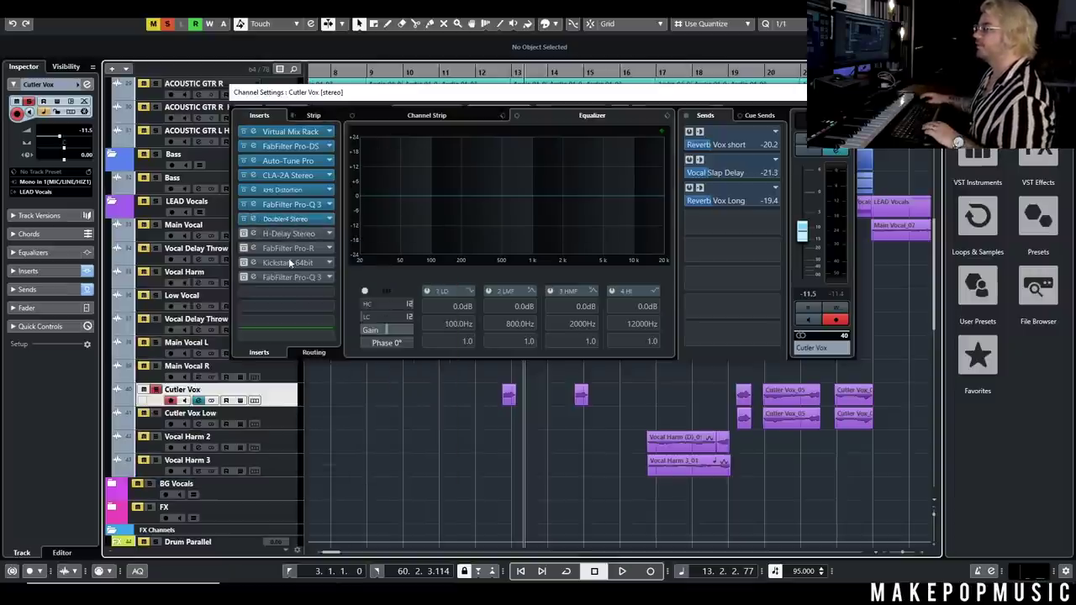
Reactivate the H-Delay Stereo insert on Cutler Vox, view its delay settings, and close the plug-in.
click(243, 234)
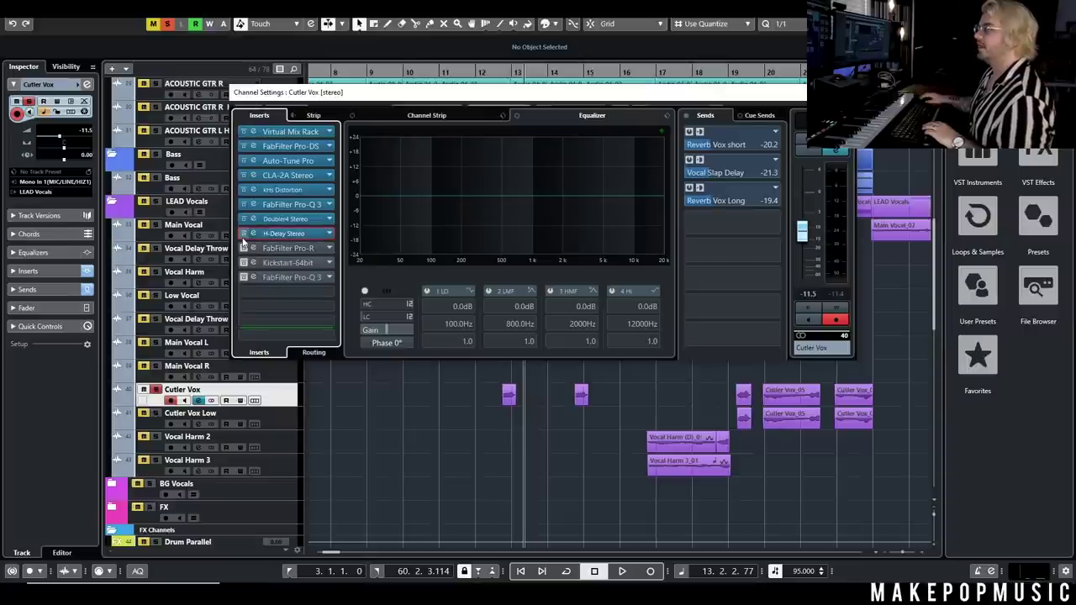
click(285, 234)
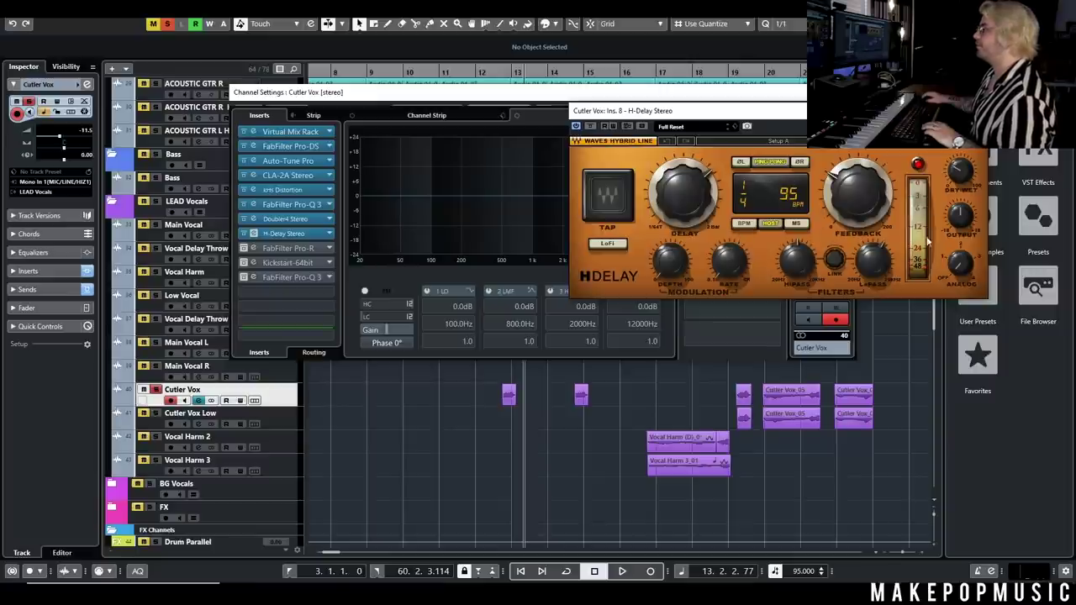
click(800, 110)
Reactivate FabFilter Pro-R on Cutler Vox and set its Space to 6.81 s.
click(243, 248)
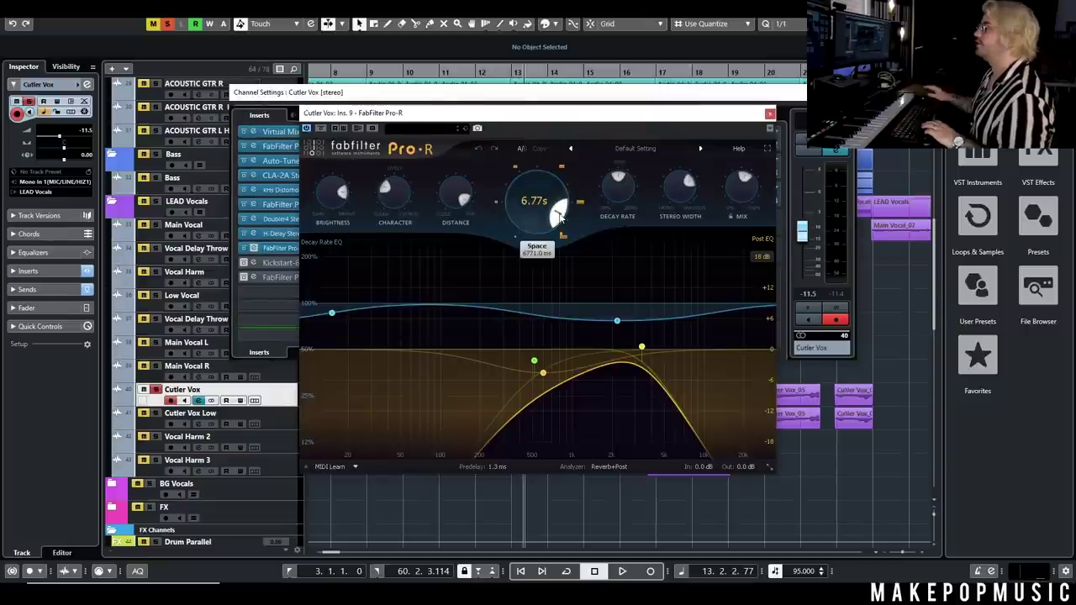
drag(557, 216, 546, 215)
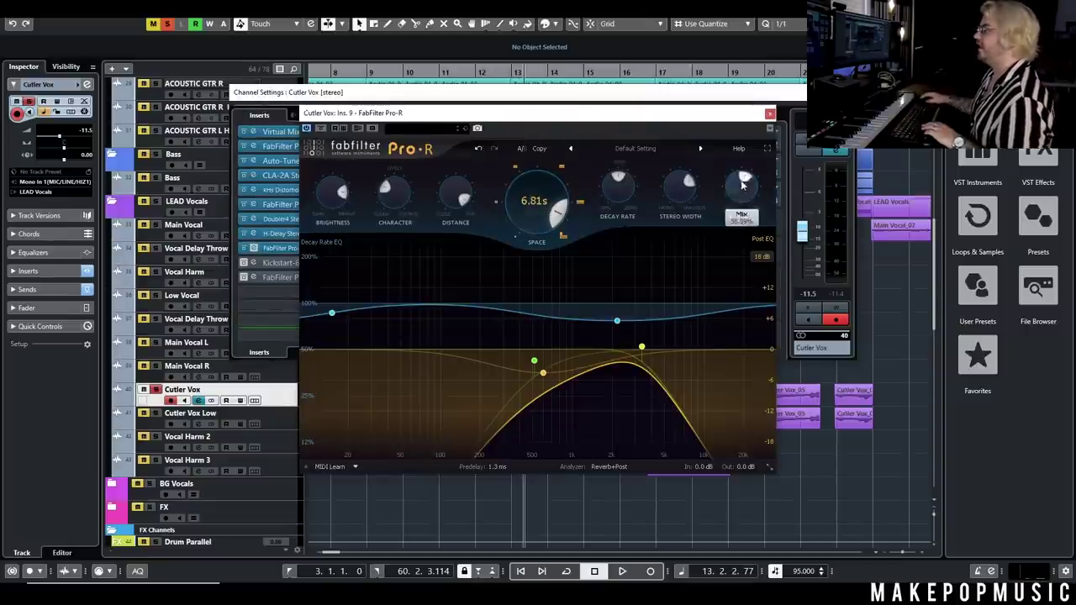
click(770, 113)
click(799, 91)
Close FabFilter Pro-R and play the first Cutler Vox clip from the middle of bar 12 with the reactivated effects.
drag(681, 116, 401, 232)
click(481, 74)
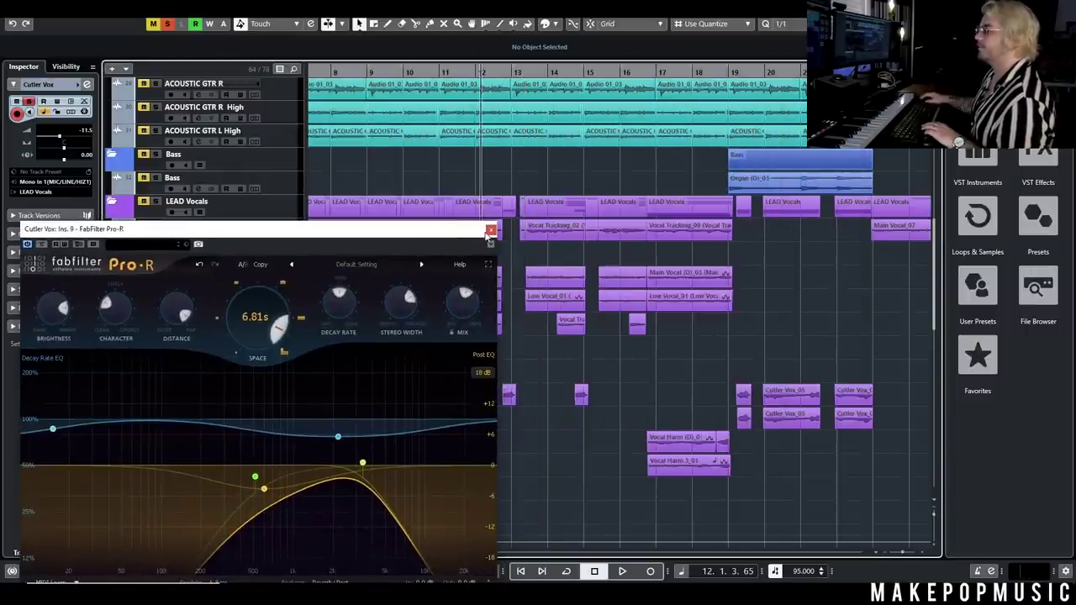
click(491, 229)
click(496, 74)
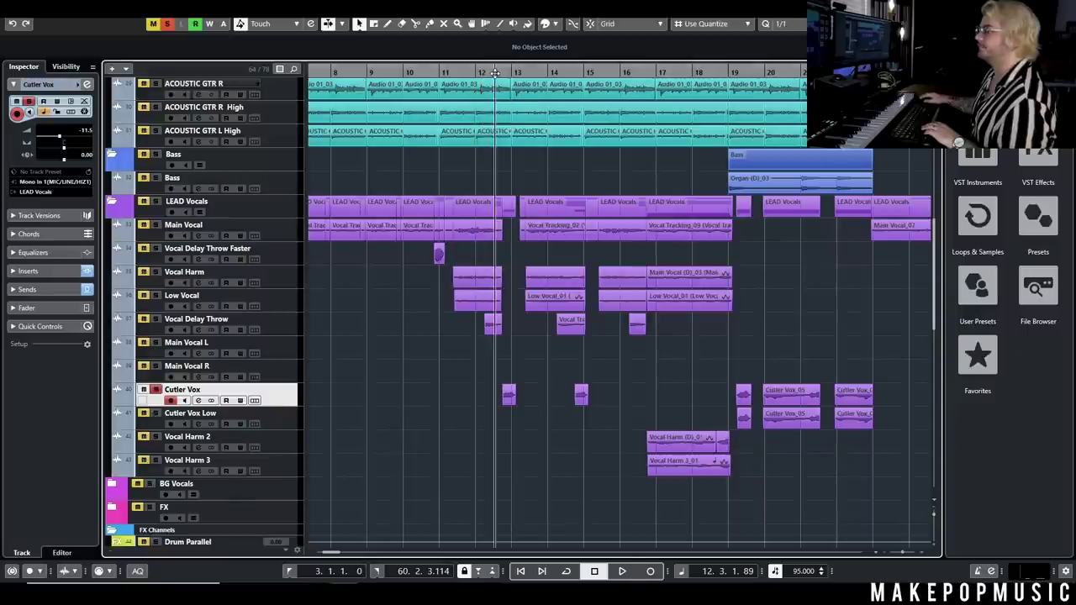
key(space)
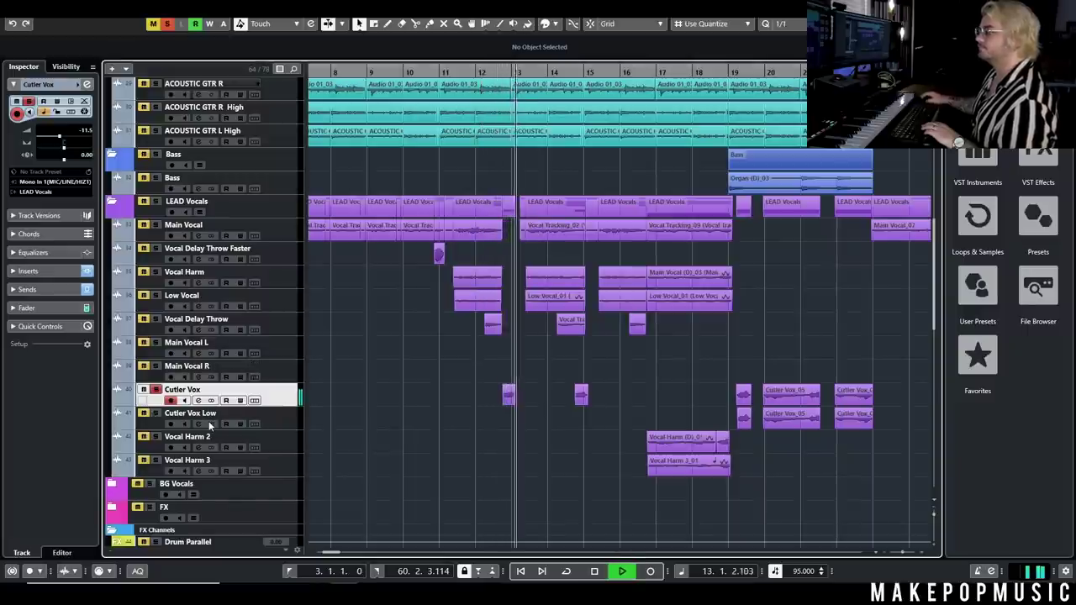
key(space)
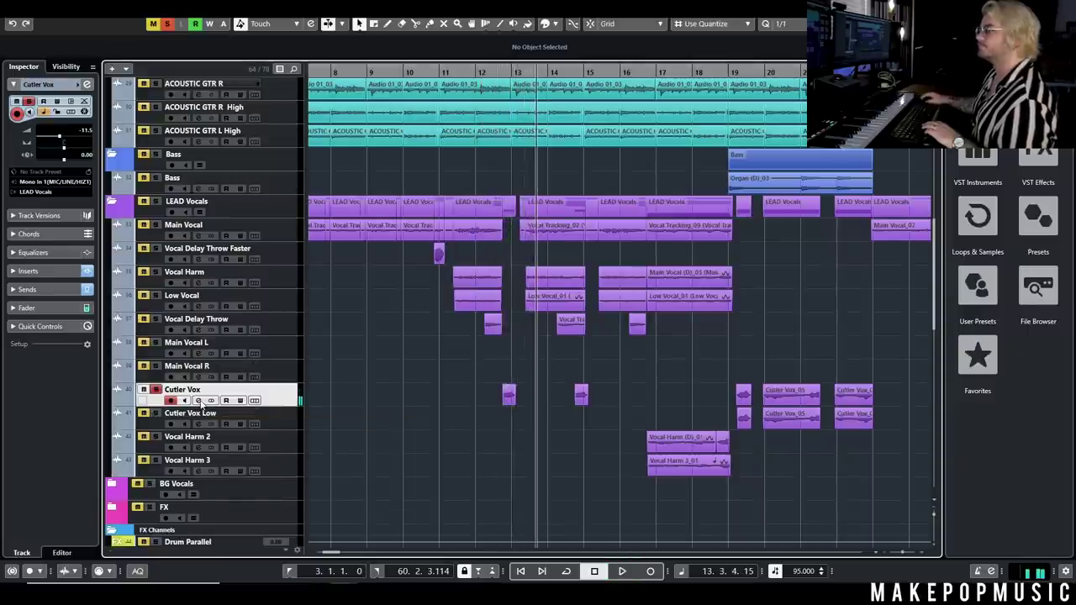
Reopen the Cutler Vox channel settings, reactivate the Kickstart-64bit insert, and open its plug-in window.
click(199, 401)
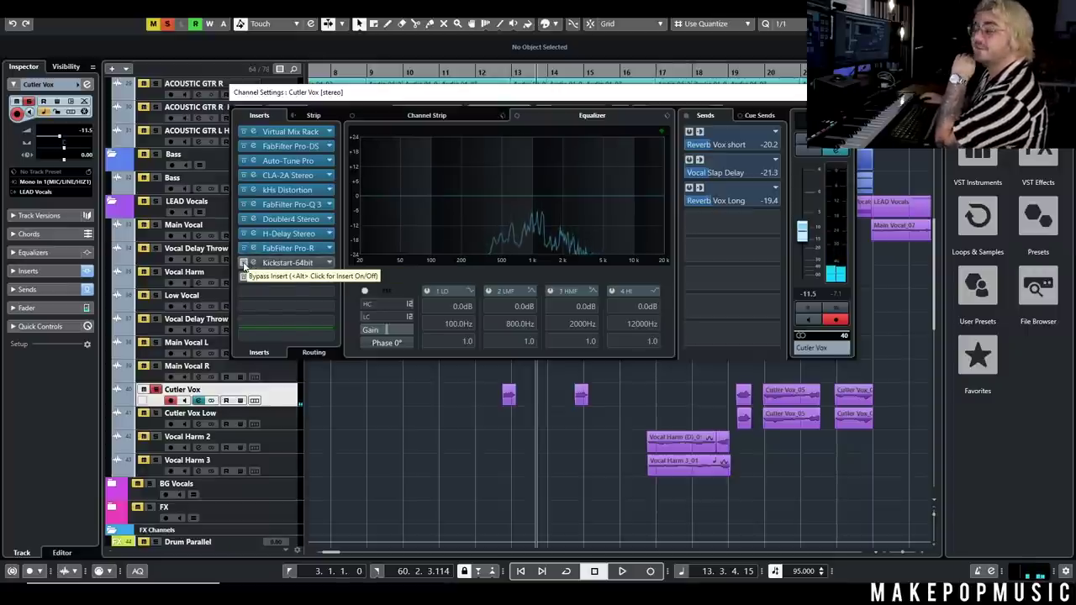
click(299, 262)
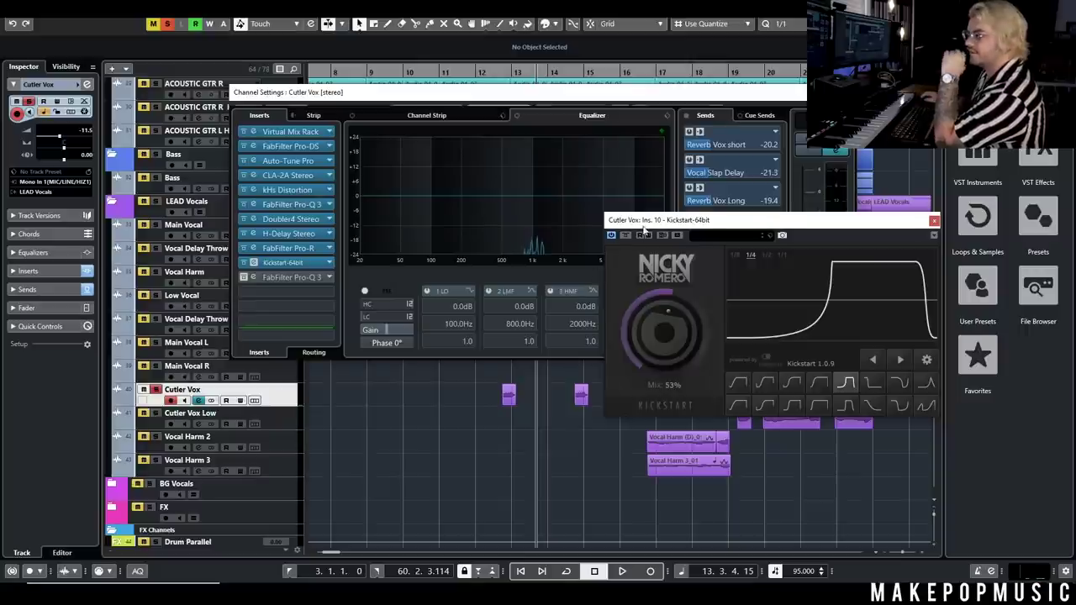
Reactivate the last FabFilter Pro-Q 3 insert on Cutler Vox, inspect its midrange cut, and close the plug-in and channel windows.
drag(644, 225, 402, 239)
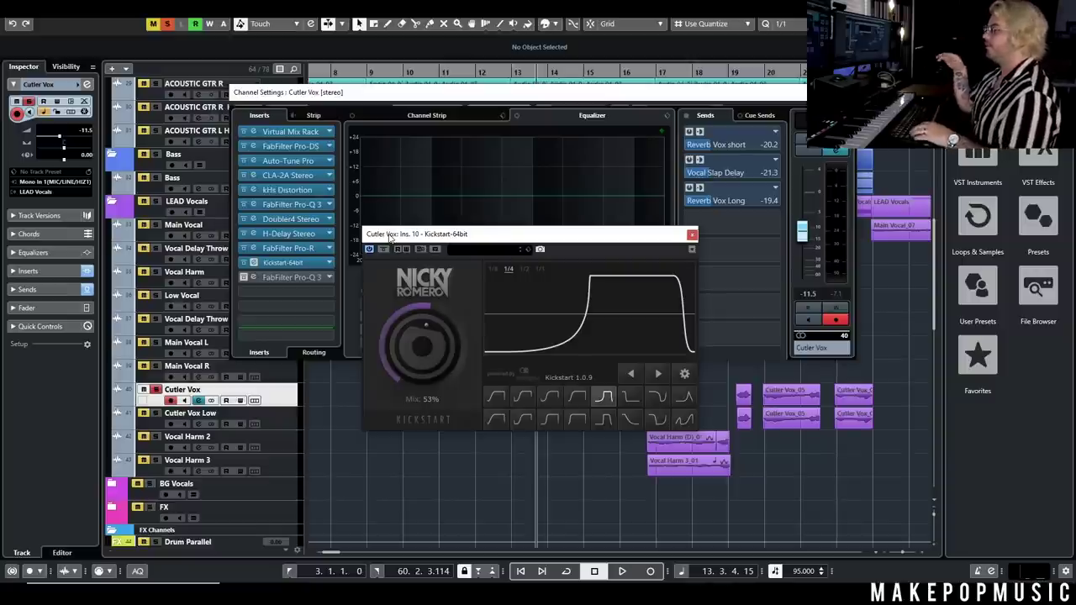
click(243, 276)
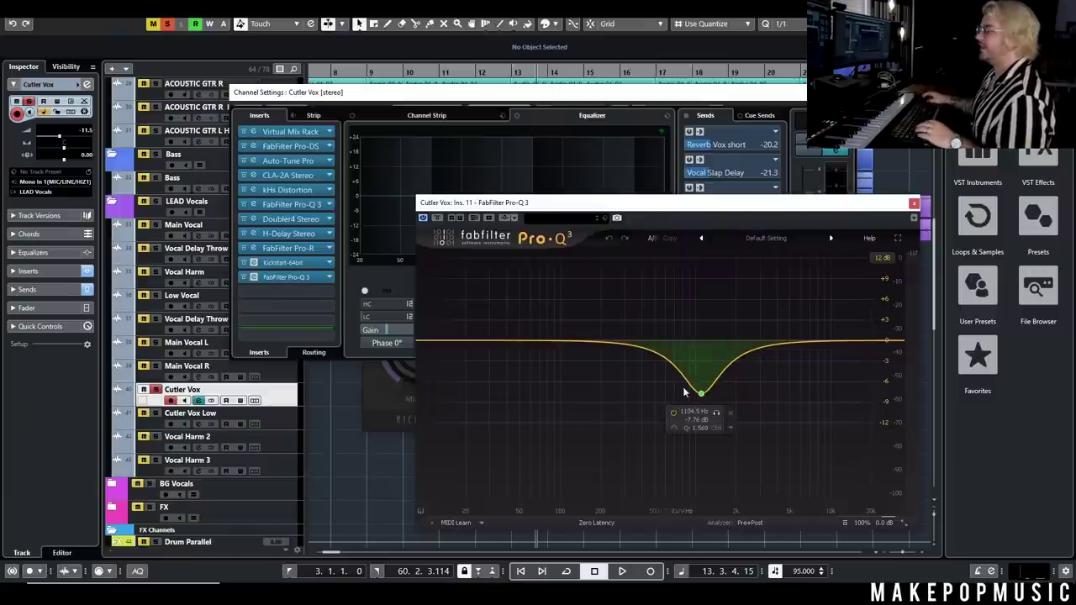
click(700, 395)
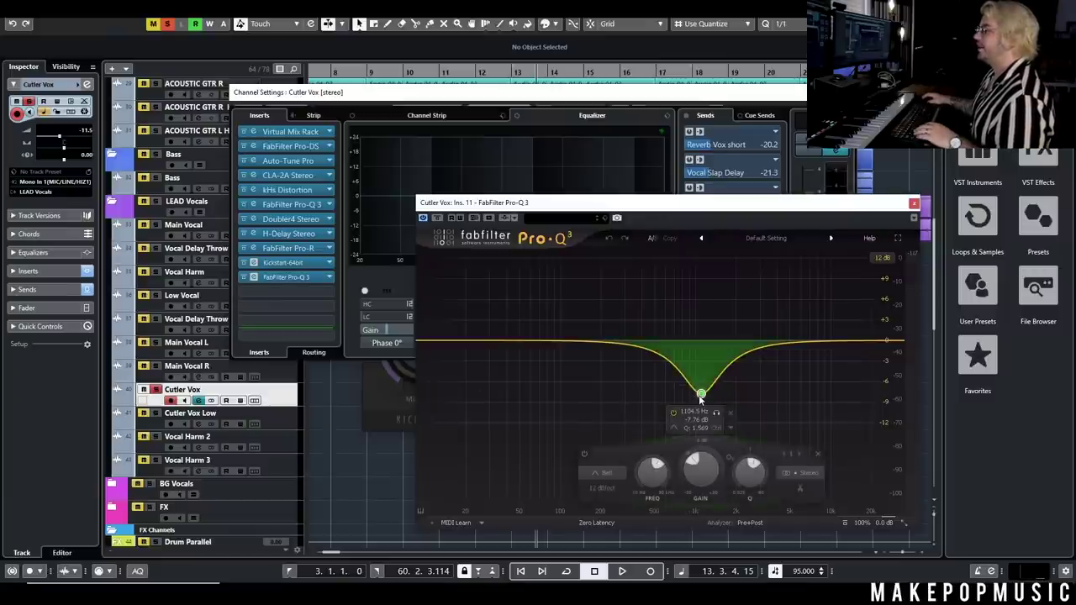
drag(700, 398, 701, 380)
click(914, 203)
click(460, 402)
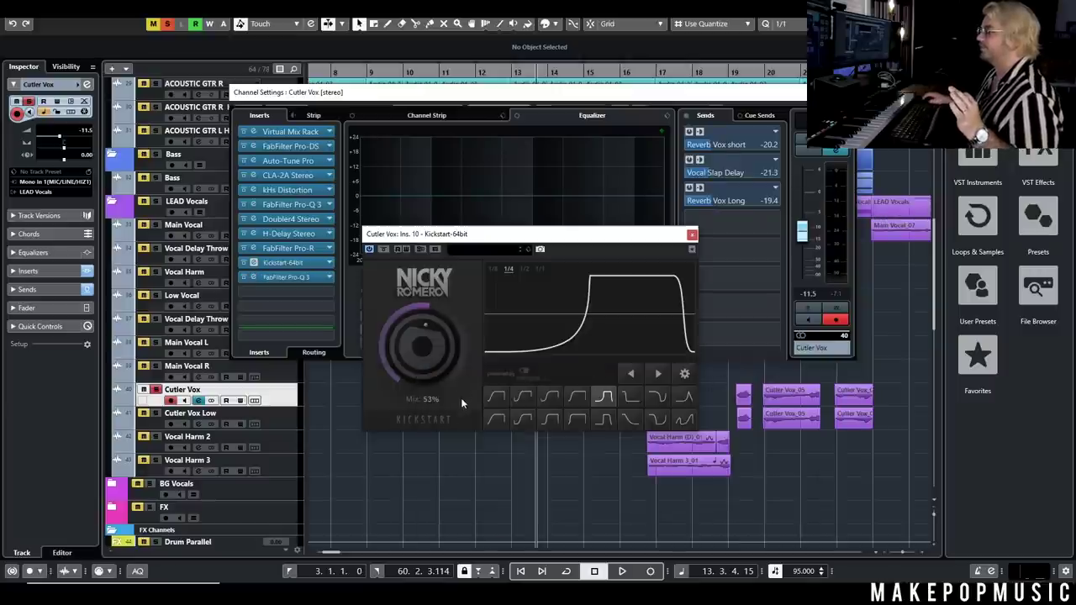
click(692, 236)
click(851, 92)
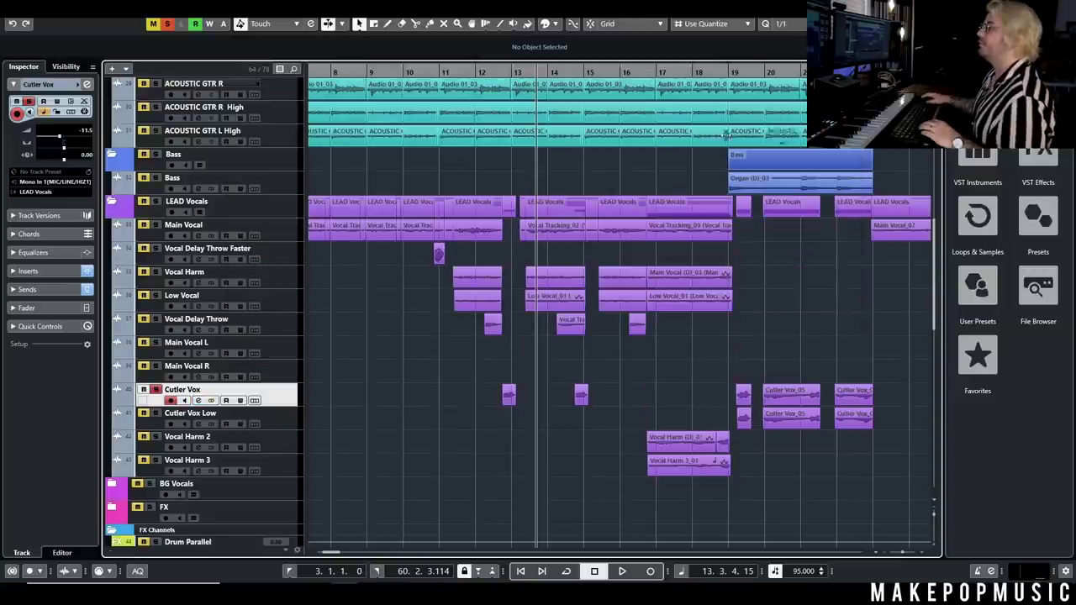
Play the full mix with Cutler Vox unsoloed, from the second half of bar 12 to bar 15.
drag(503, 71, 500, 101)
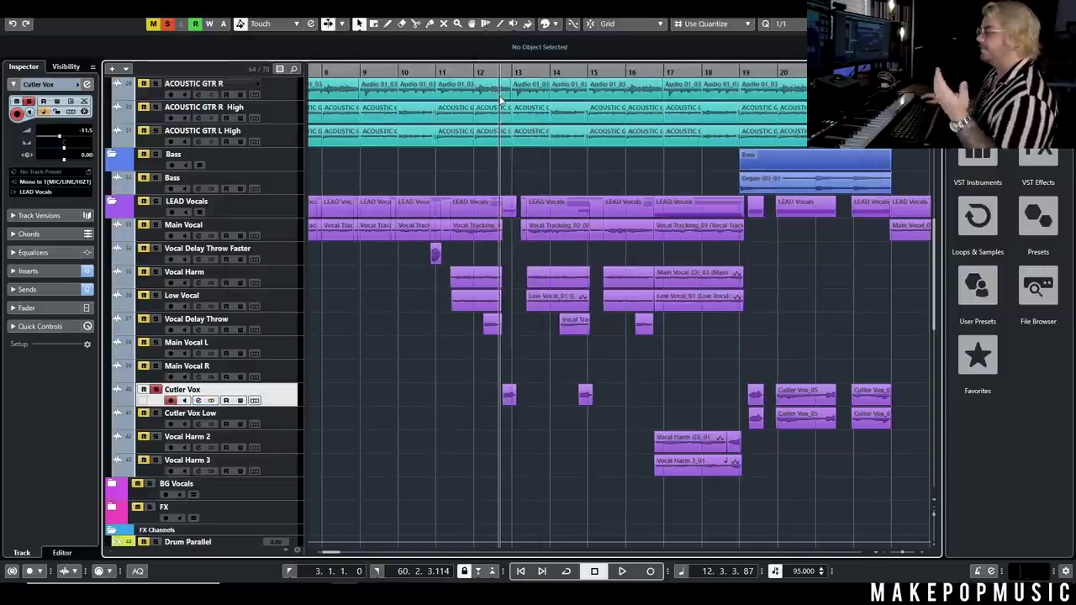
key(space)
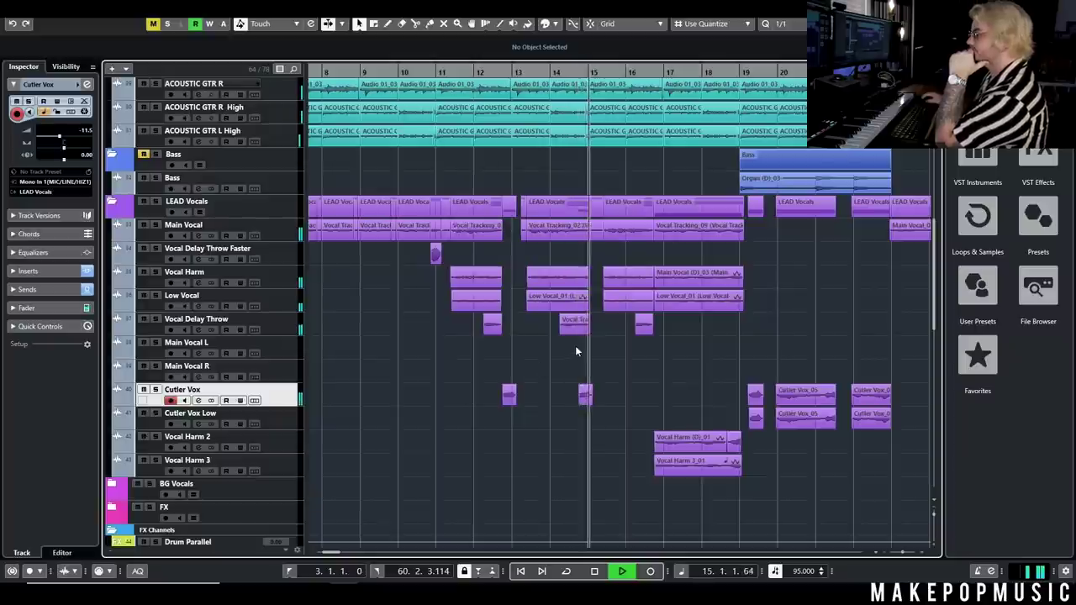
key(space)
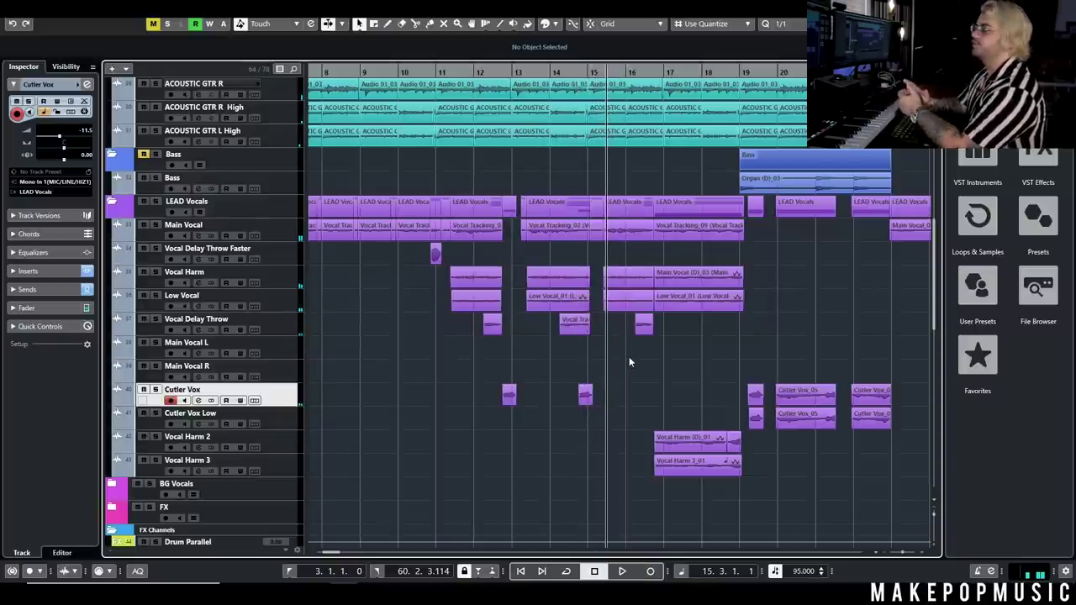
Solo the Cutler Vox Low track with the playhead at bar 19 and open its Auto-Tune Pro insert.
scroll(655, 388, up, 5)
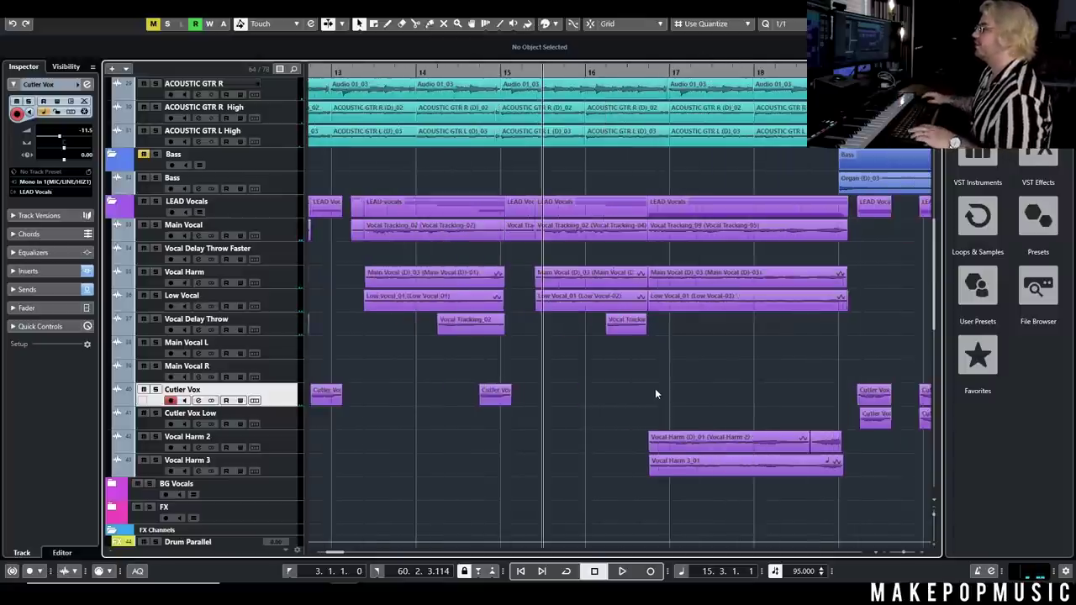
click(536, 72)
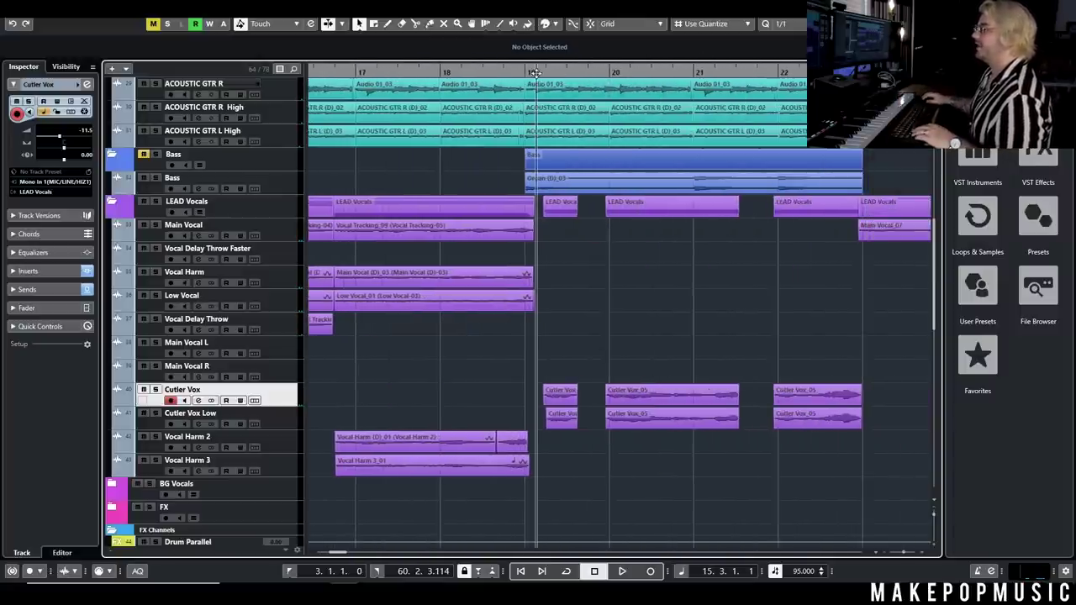
click(156, 412)
click(197, 424)
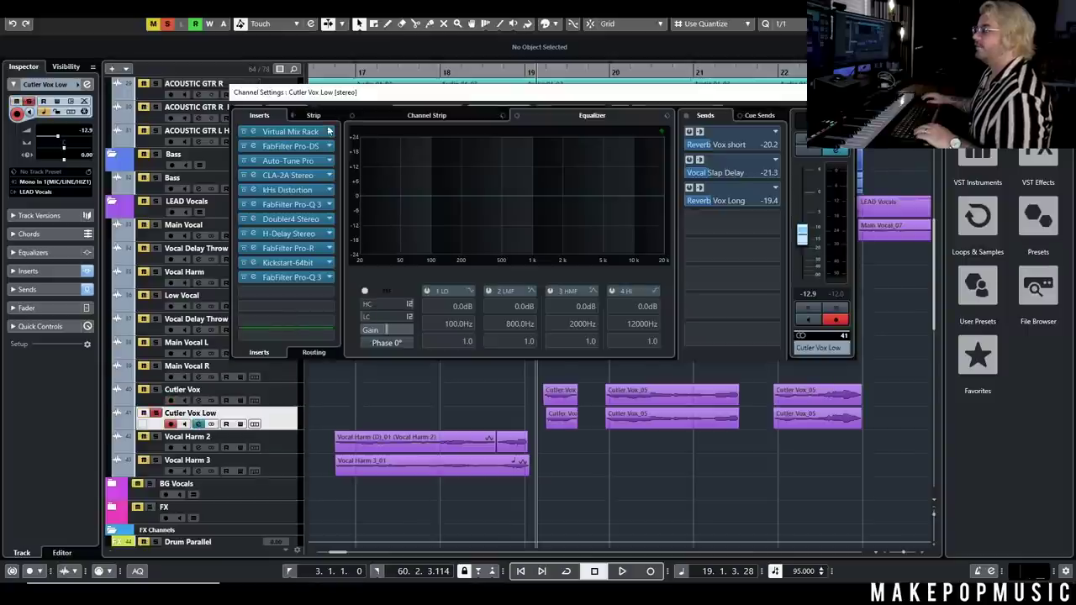
click(300, 159)
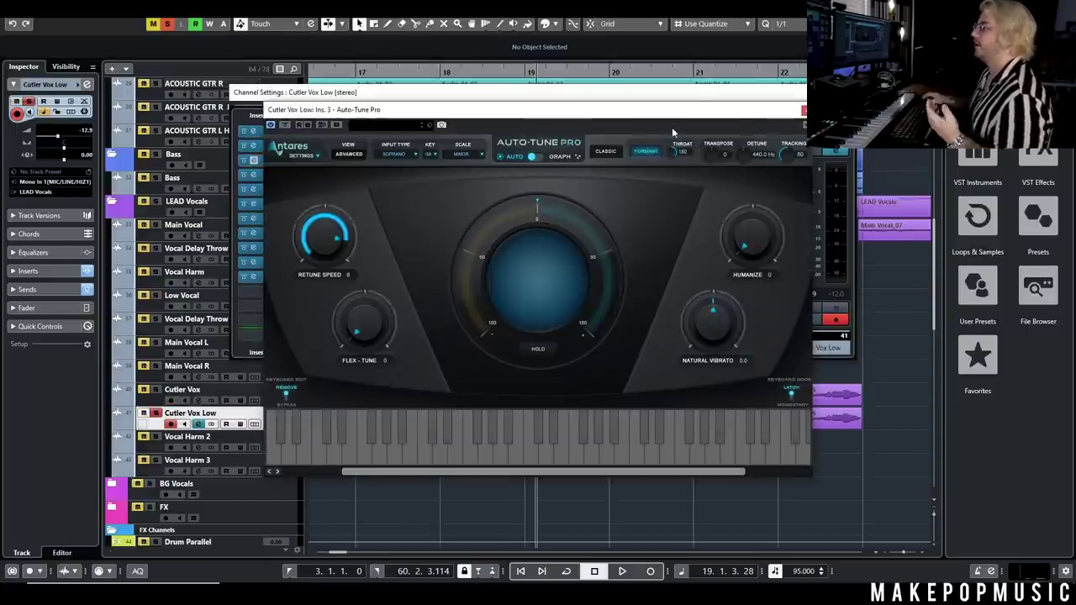
Turn off Formant in Auto-Tune Pro on Cutler Vox Low and play its bar 19 clip without formant correction.
click(652, 151)
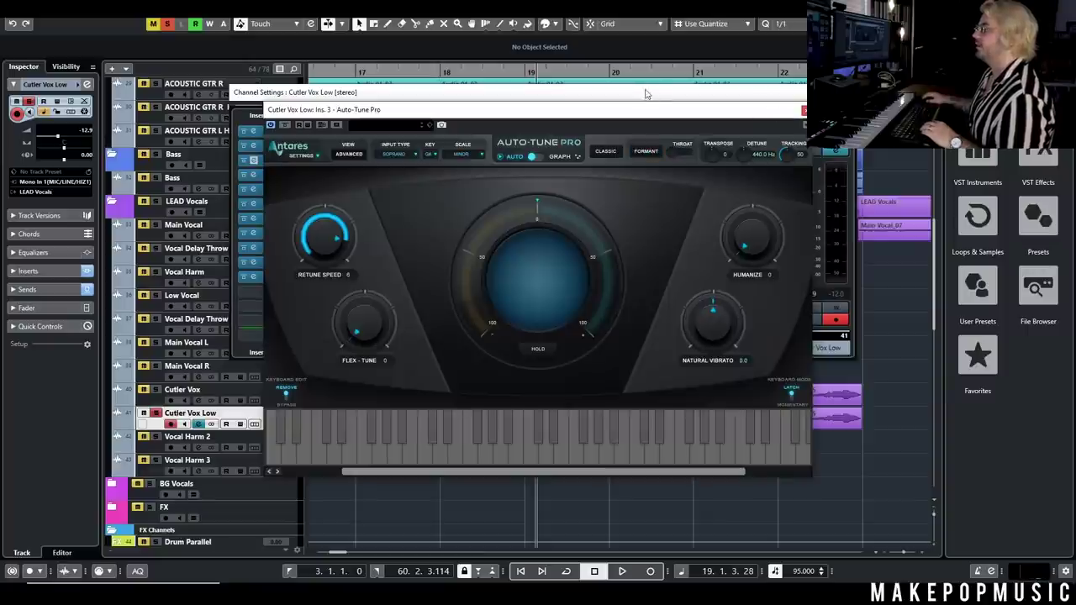
drag(645, 94, 588, 164)
click(793, 165)
drag(547, 110, 202, 299)
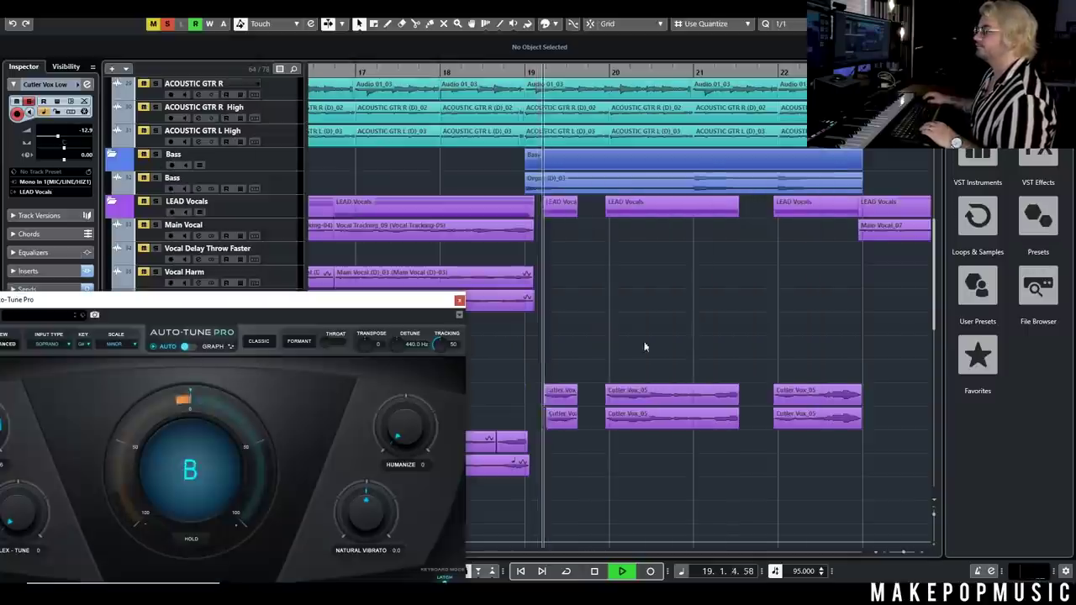
Turn Formant back on in Auto-Tune Pro, close the plug-in, and replay the Cutler Vox Low clip at bar 19.
click(305, 342)
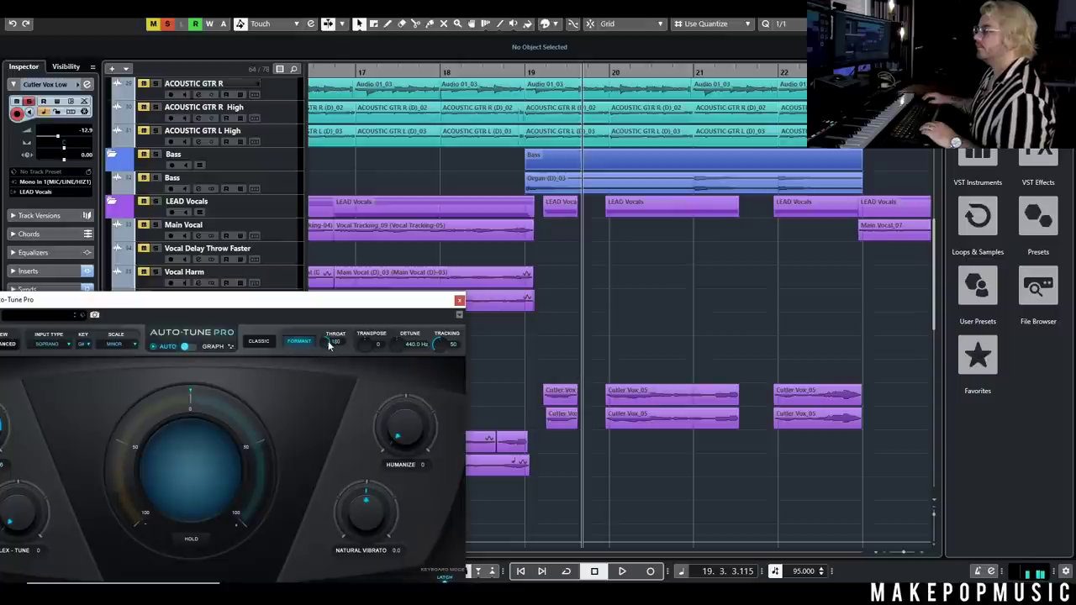
click(459, 300)
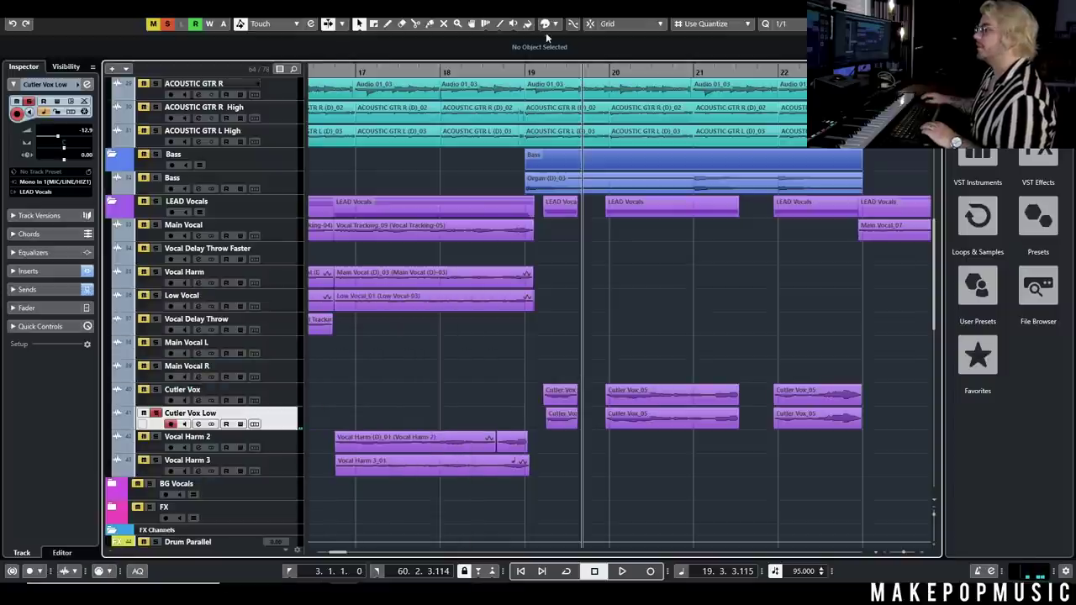
click(543, 71)
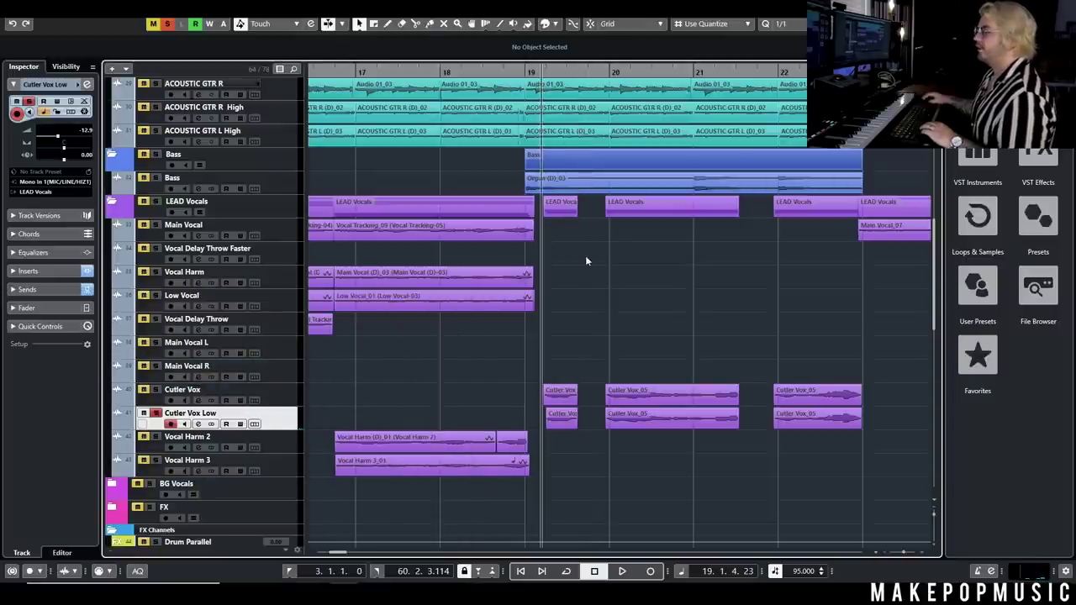
key(space)
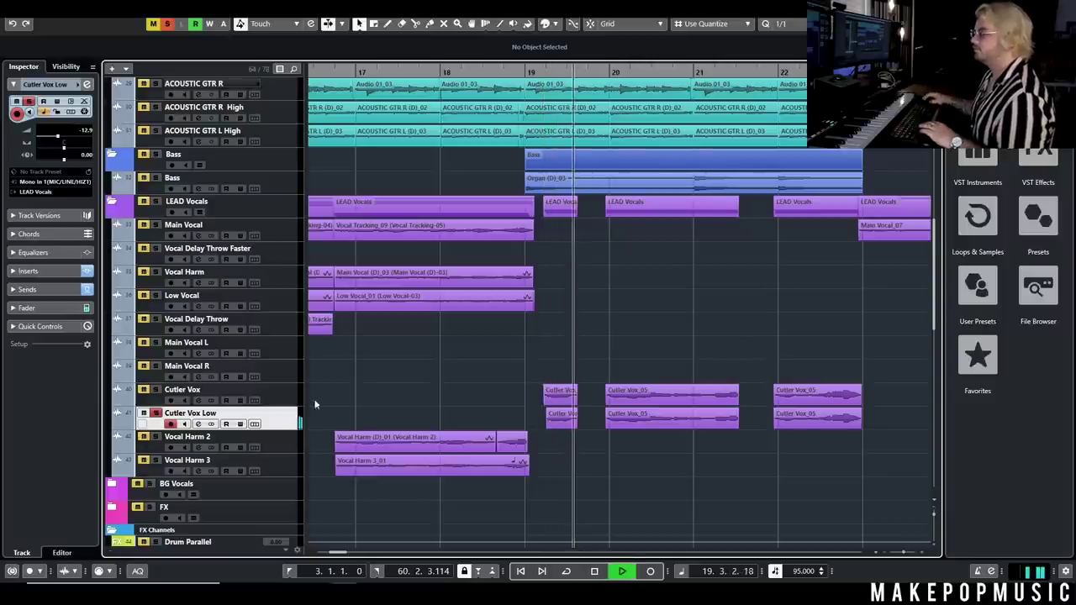
key(space)
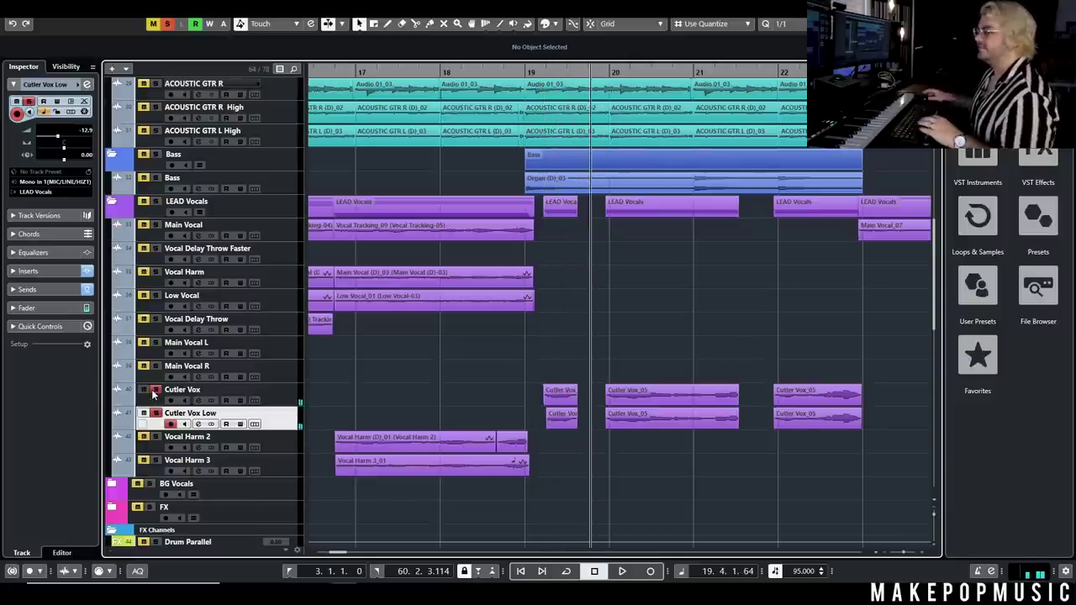
Play Cutler Vox and Cutler Vox Low soloed together from the end of bar 19 to bar 21.
key(space)
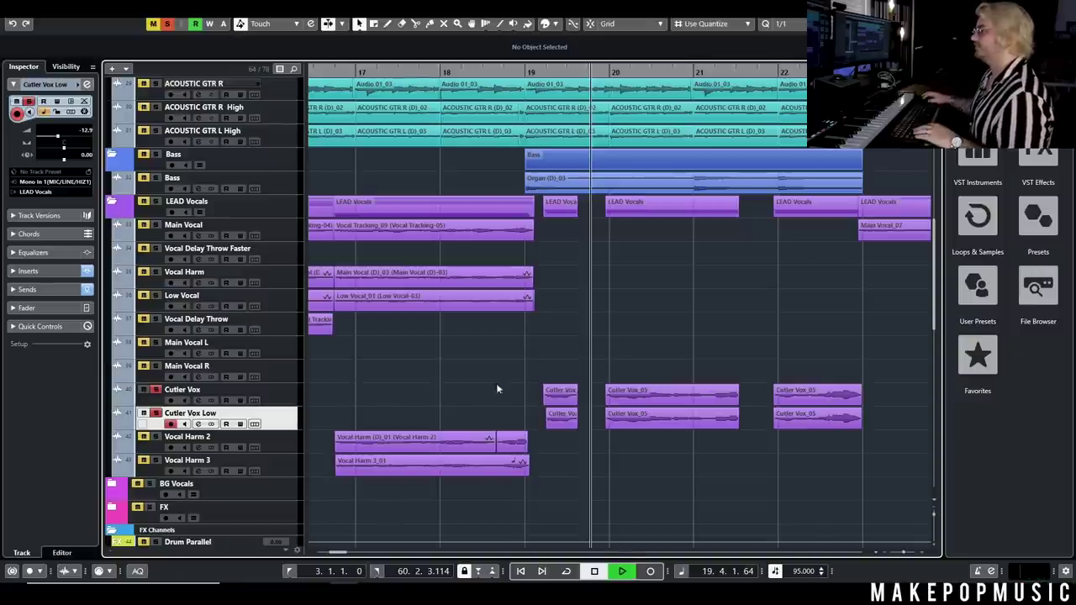
scroll(664, 343, down, 3)
scroll(661, 353, down, 4)
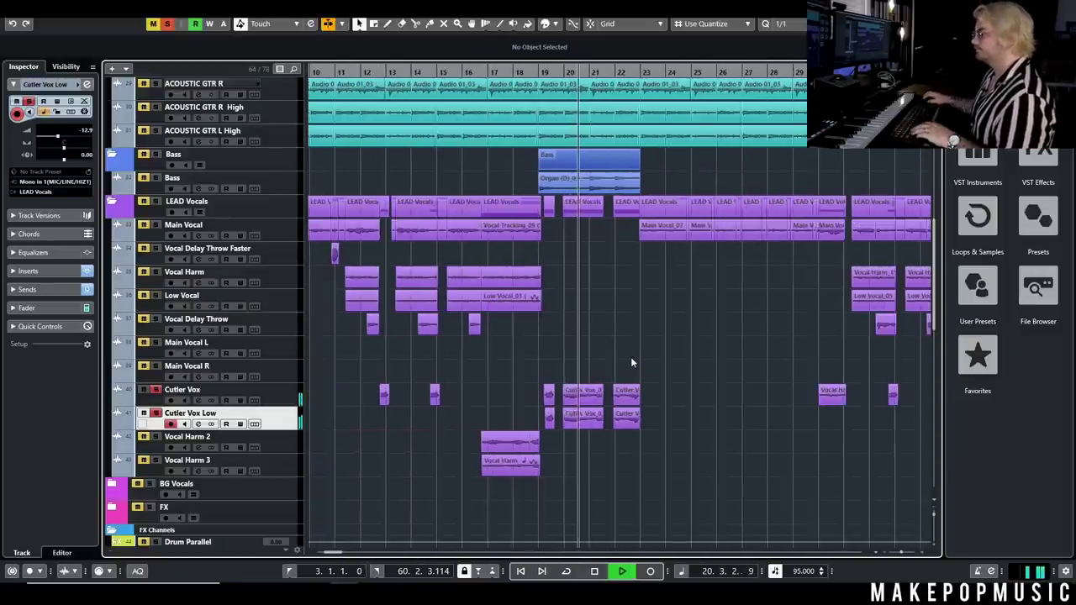
scroll(593, 375, down, 2)
key(space)
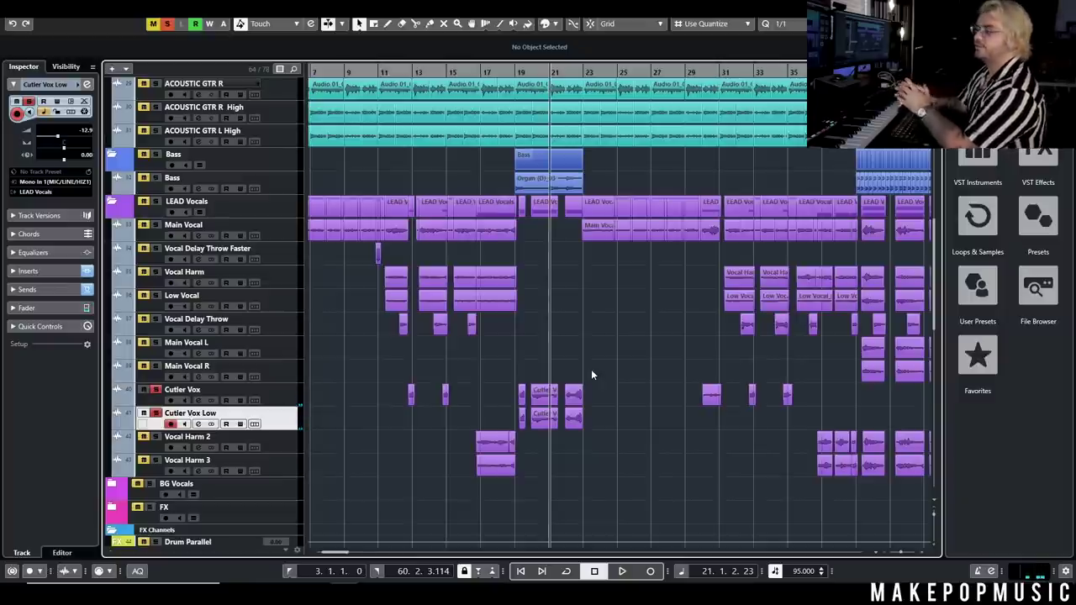
Clear the solos on the Cutler Vox tracks and expand the Drums folder to show its individual tracks.
scroll(590, 369, down, 2)
scroll(601, 307, right, 5)
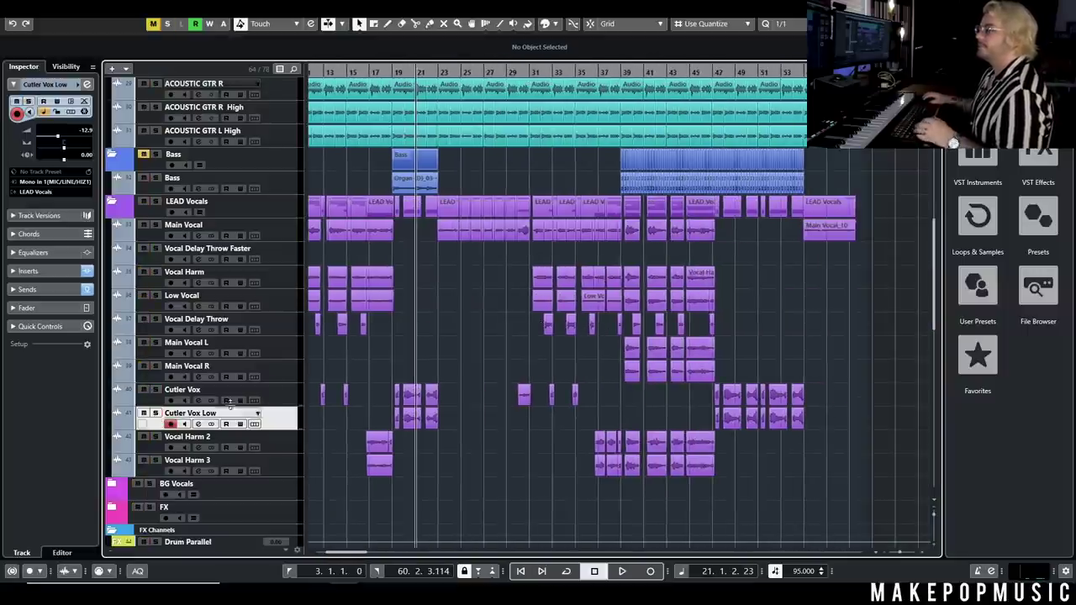
scroll(416, 394, down, 2)
scroll(427, 385, up, 6)
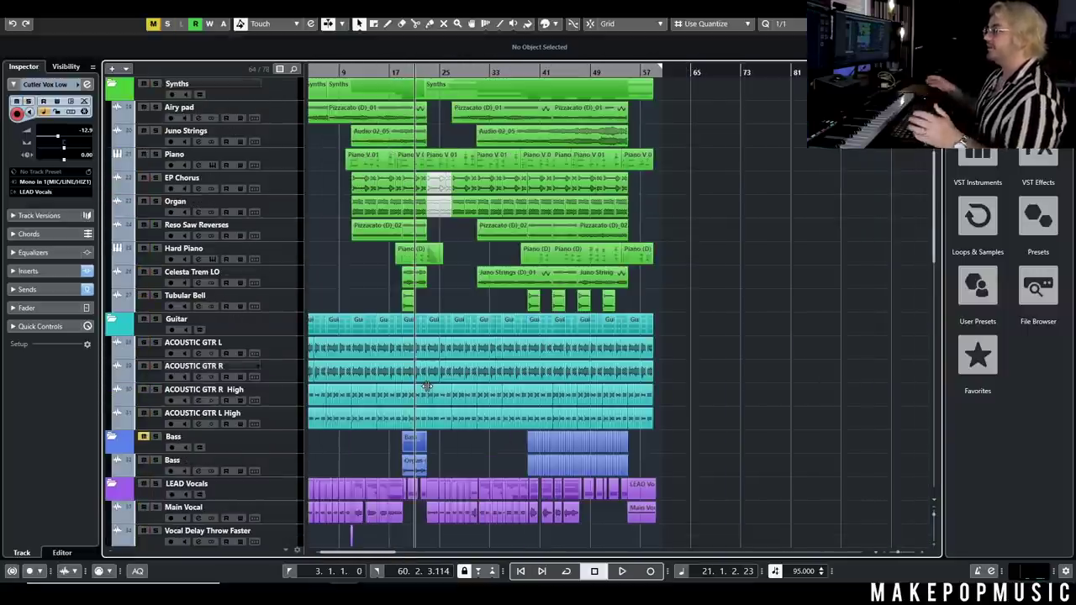
scroll(427, 385, up, 3)
scroll(531, 303, up, 4)
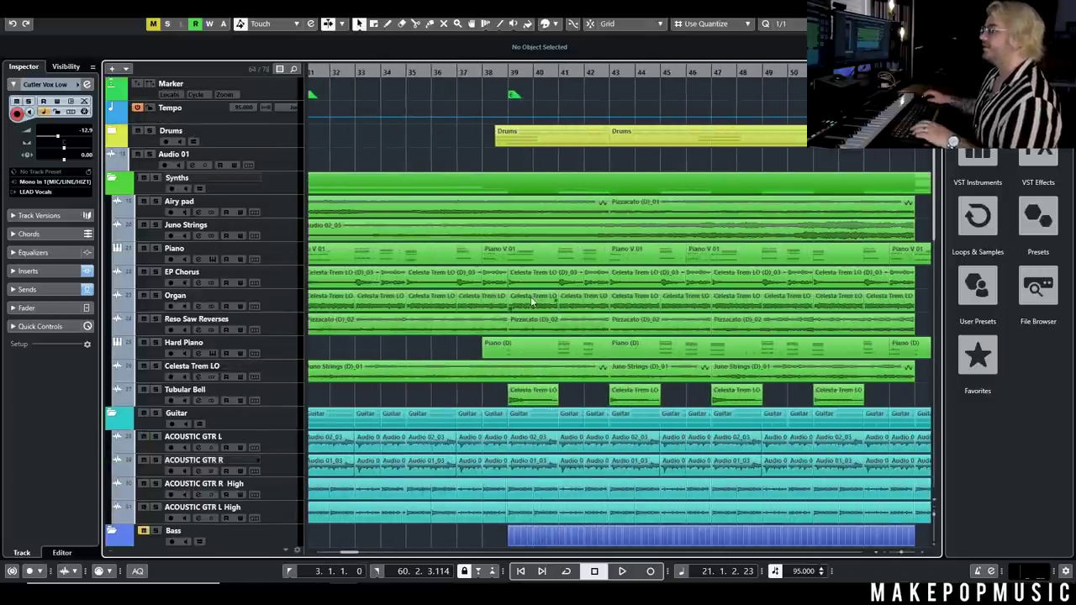
click(117, 133)
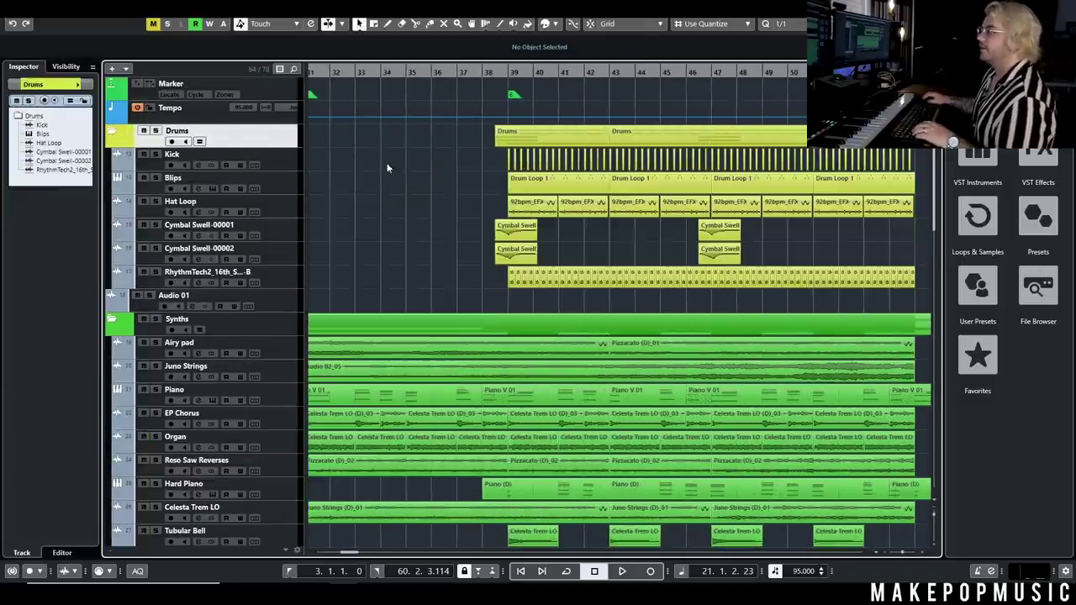
Solo the Cymbal Swell-00001 and Cymbal Swell-00002 tracks and play their first clips from bar 38.
scroll(473, 207, down, 2)
click(488, 72)
click(155, 130)
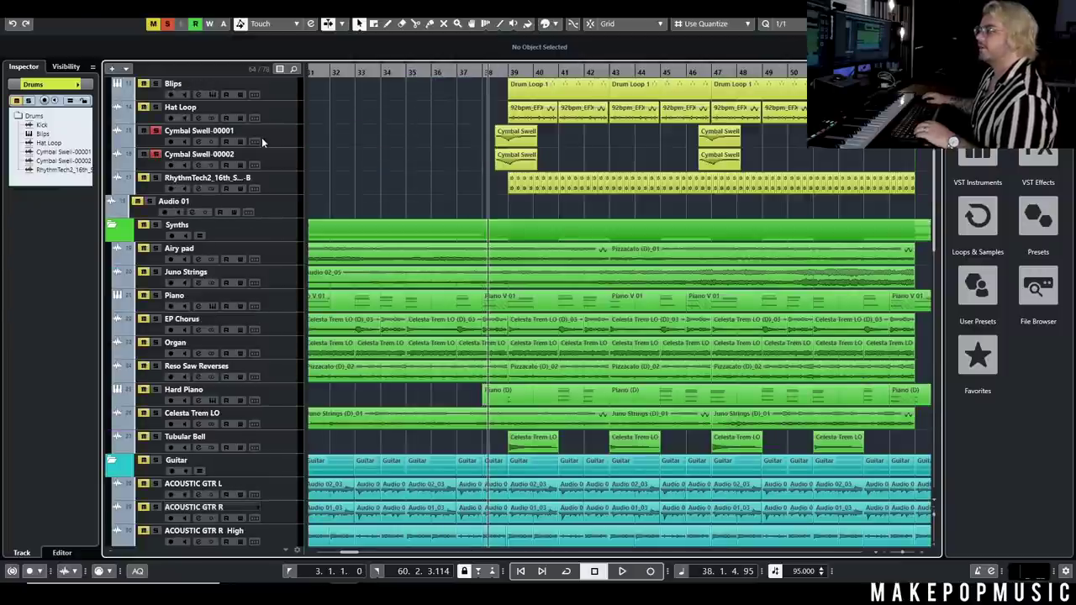
click(281, 157)
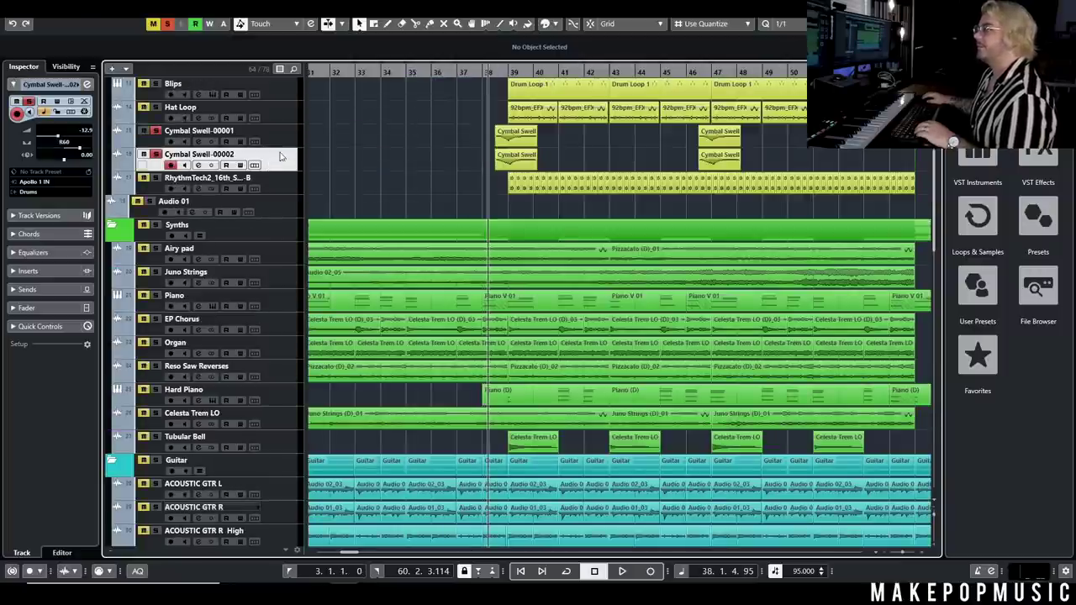
click(492, 72)
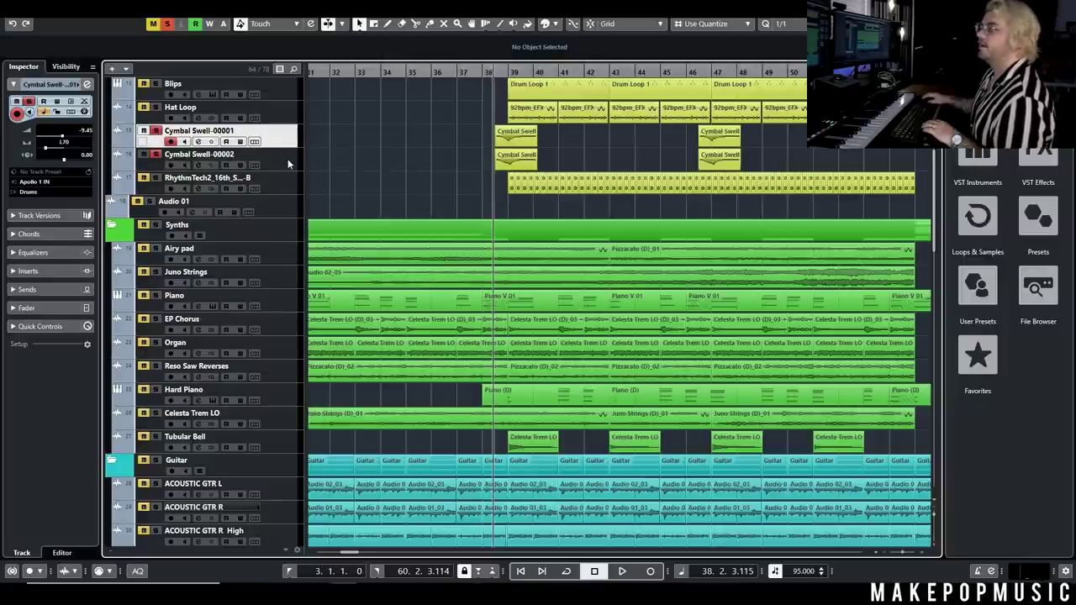
key(space)
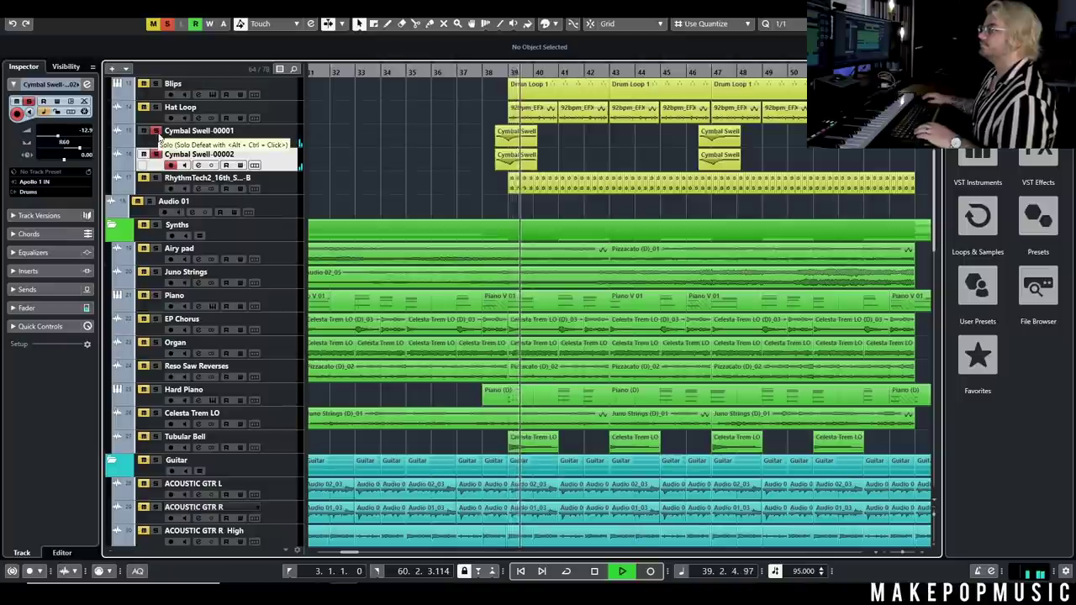
key(space)
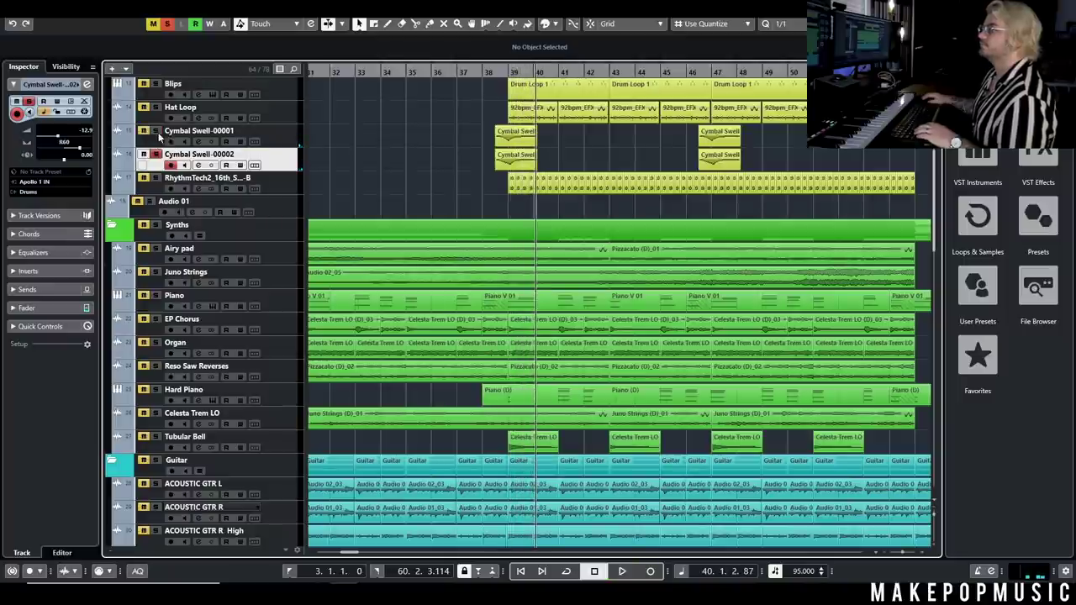
Unsolo the cymbal swells, mute the Blips, Hat Loop and RhythmTech2 tracks, and play the mix from bar 38.
click(156, 155)
scroll(329, 181, up, 3)
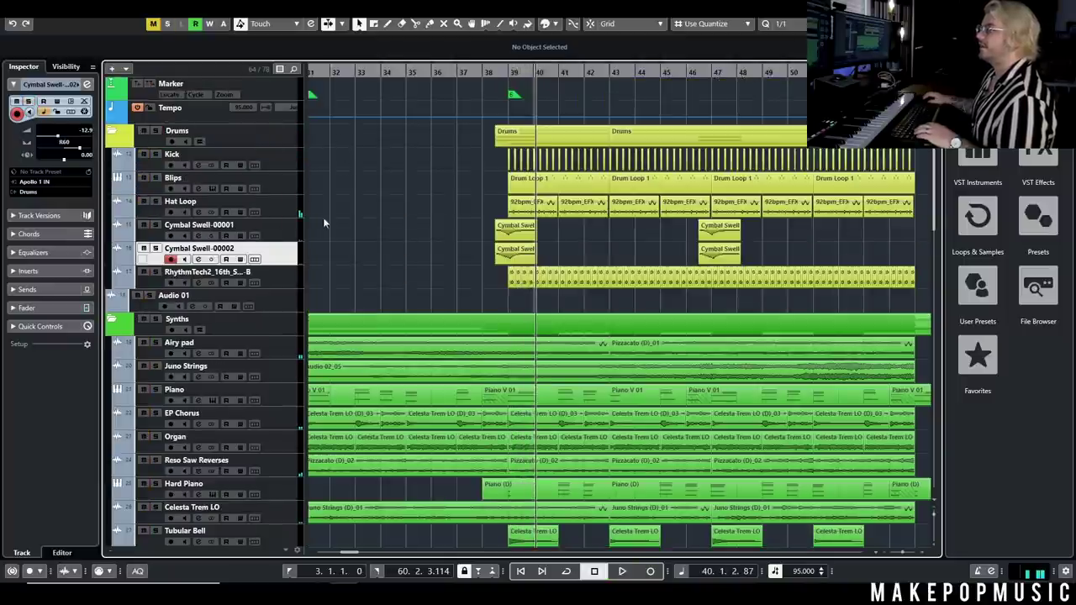
click(143, 130)
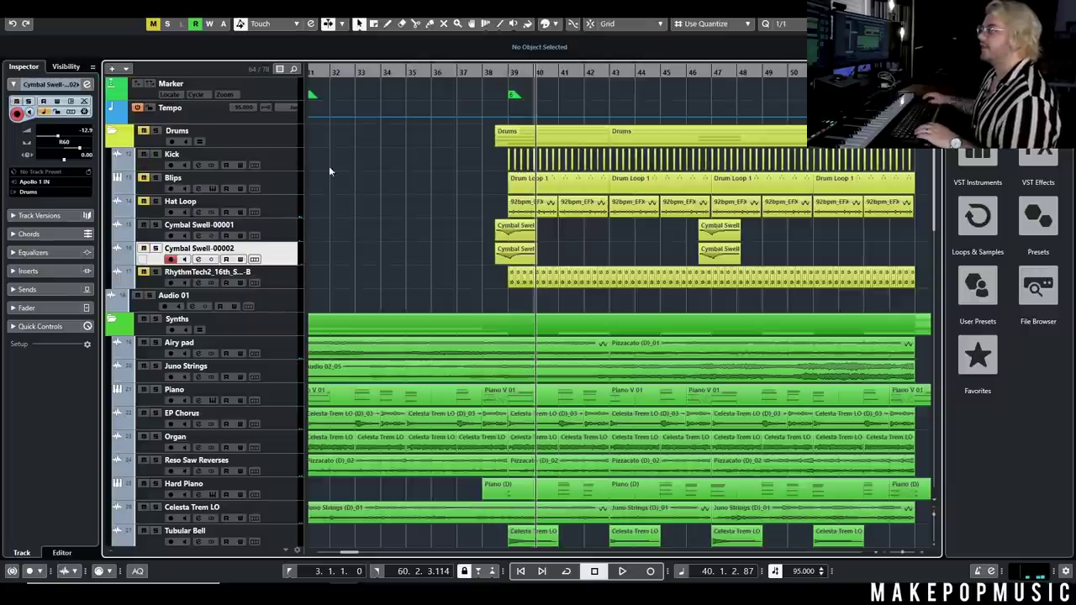
click(496, 76)
key(space)
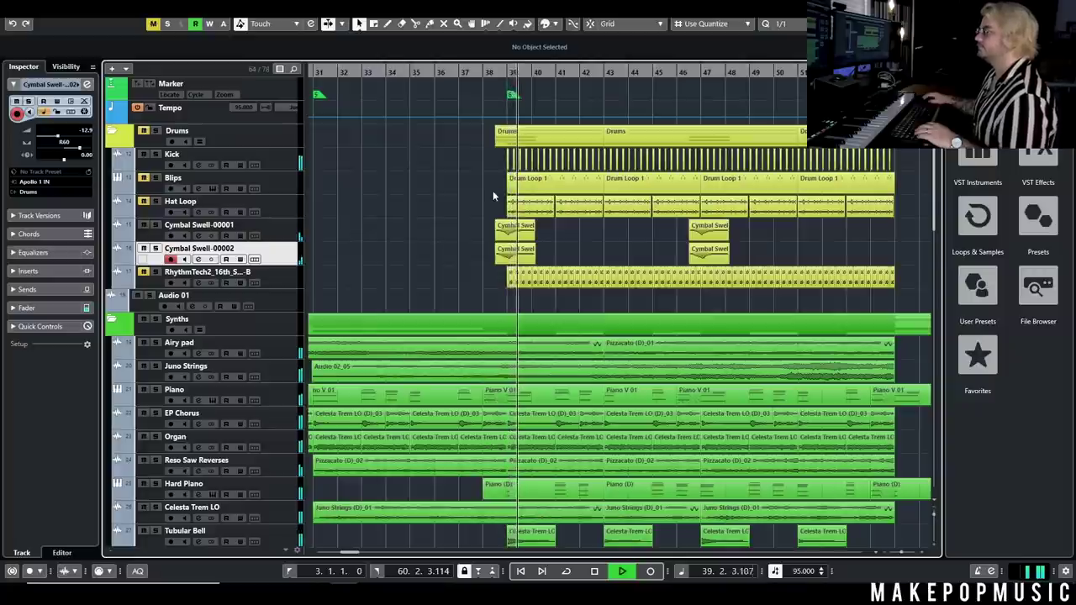
Solo the Kick track, open its channel settings, and stop playback.
click(155, 154)
click(201, 166)
key(space)
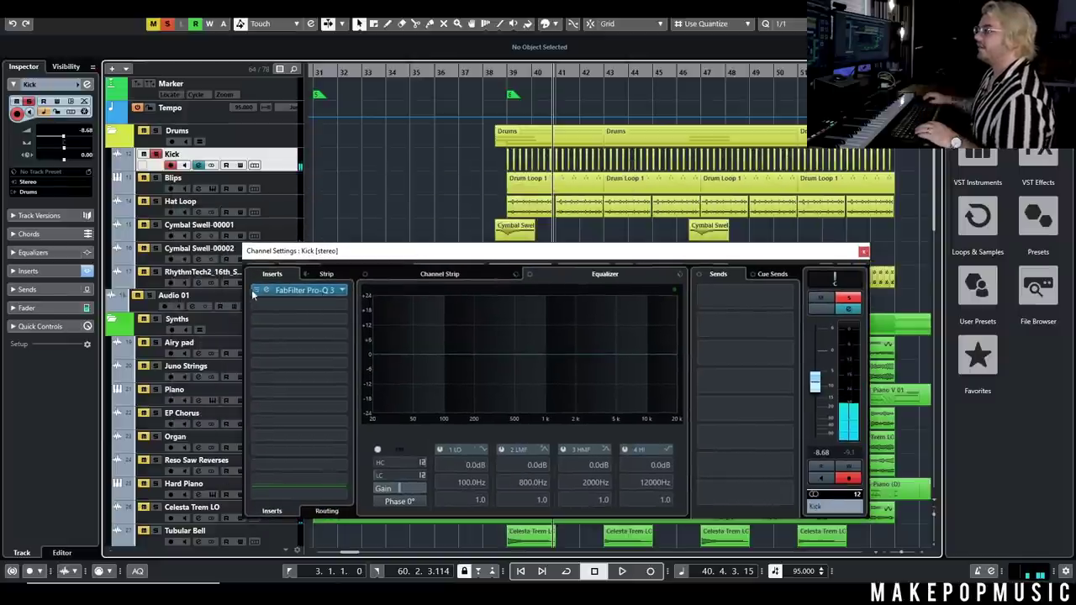
Bypass the Kick channel's FabFilter Pro-Q 3 insert, select the first kick clip and play it from bar 39.
scroll(491, 173, up, 3)
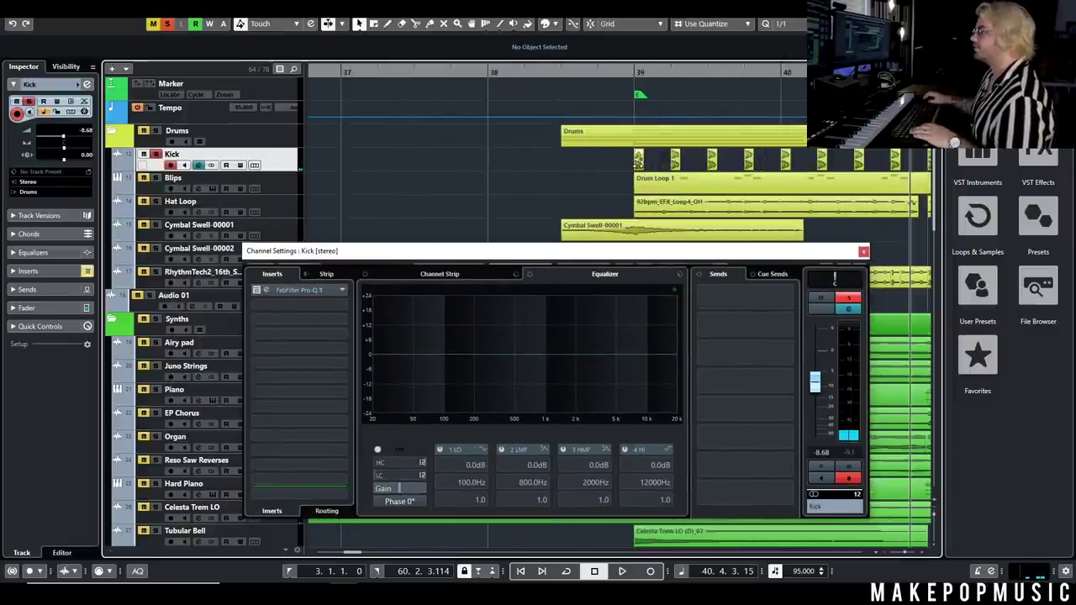
click(638, 161)
click(630, 72)
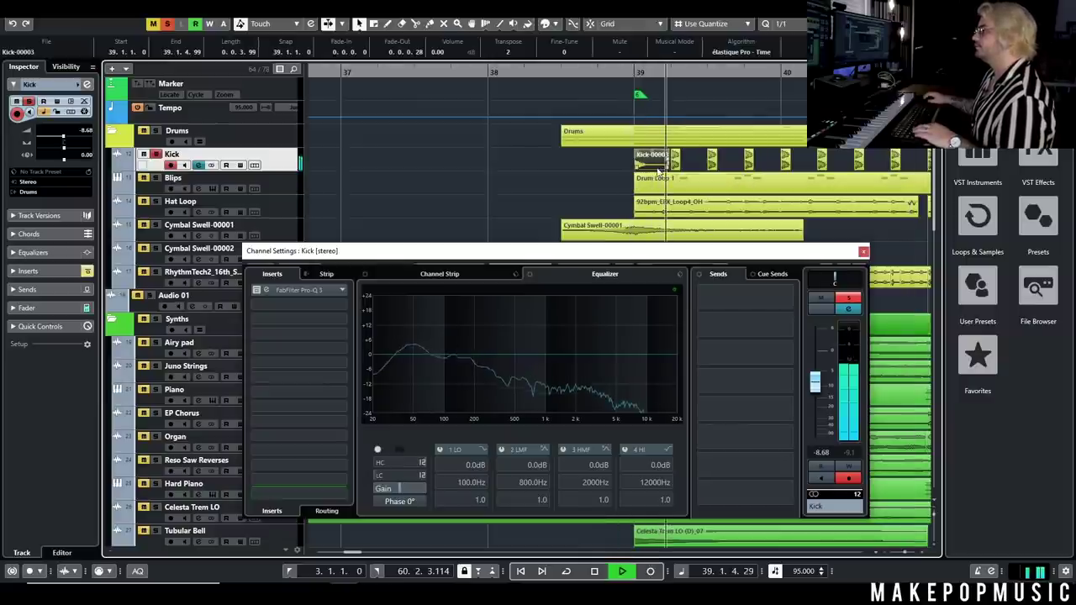
key(g)
key(g)
key(g)
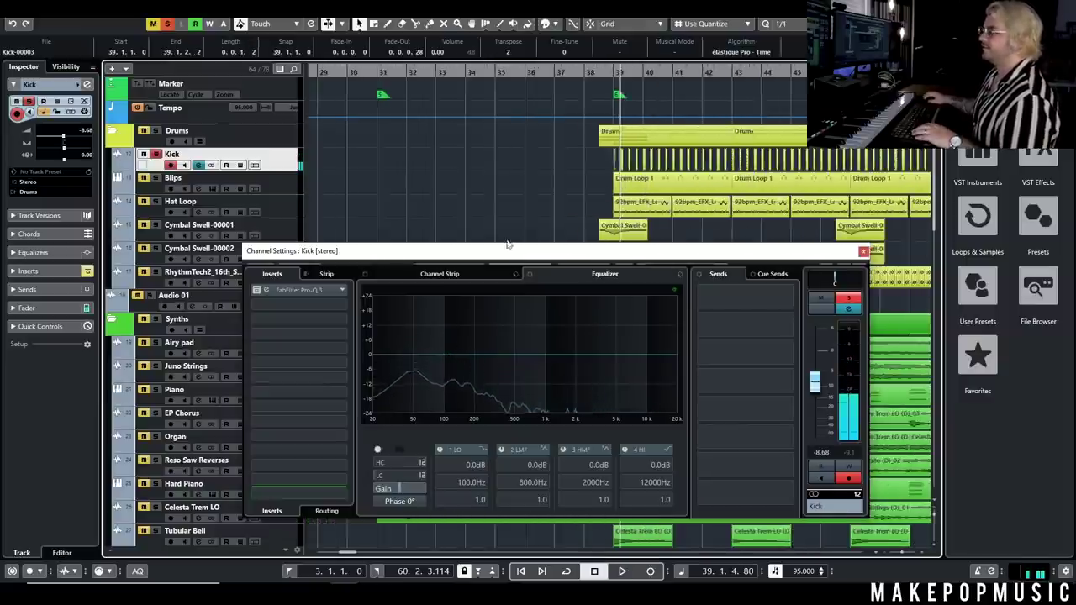
Re-enable the Kick's FabFilter Pro-Q 3 insert, inspect its EQ curve, and close the plug-in and channel settings.
click(255, 292)
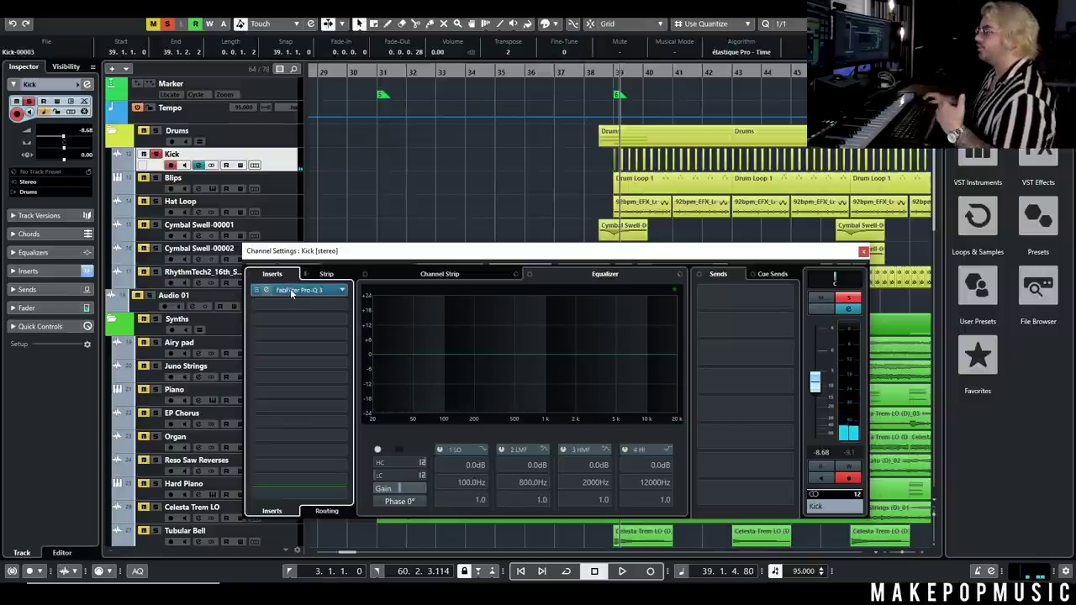
click(294, 290)
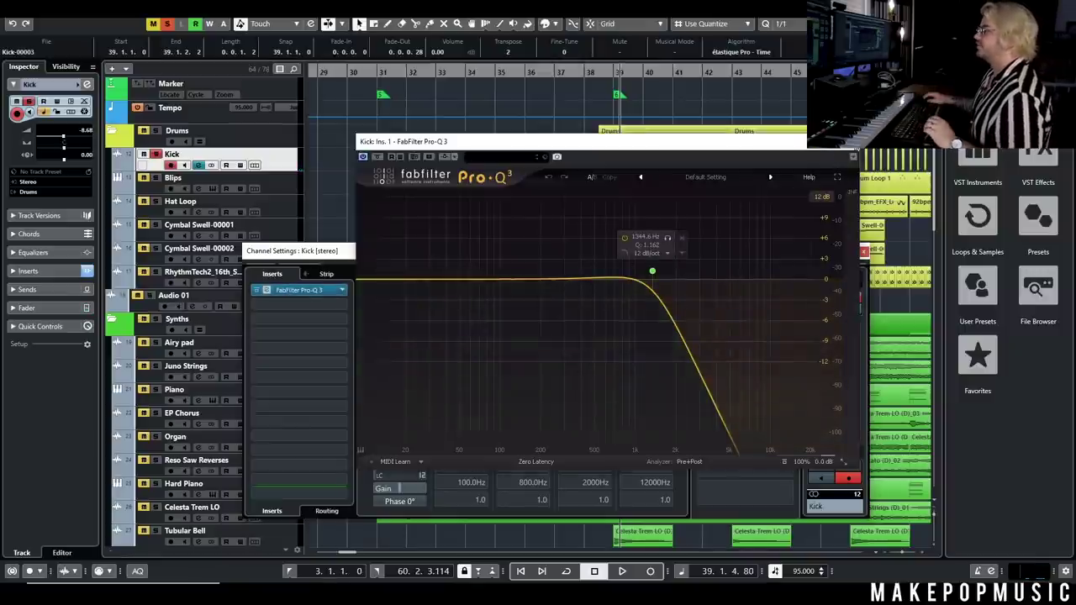
click(853, 143)
click(865, 248)
key(g)
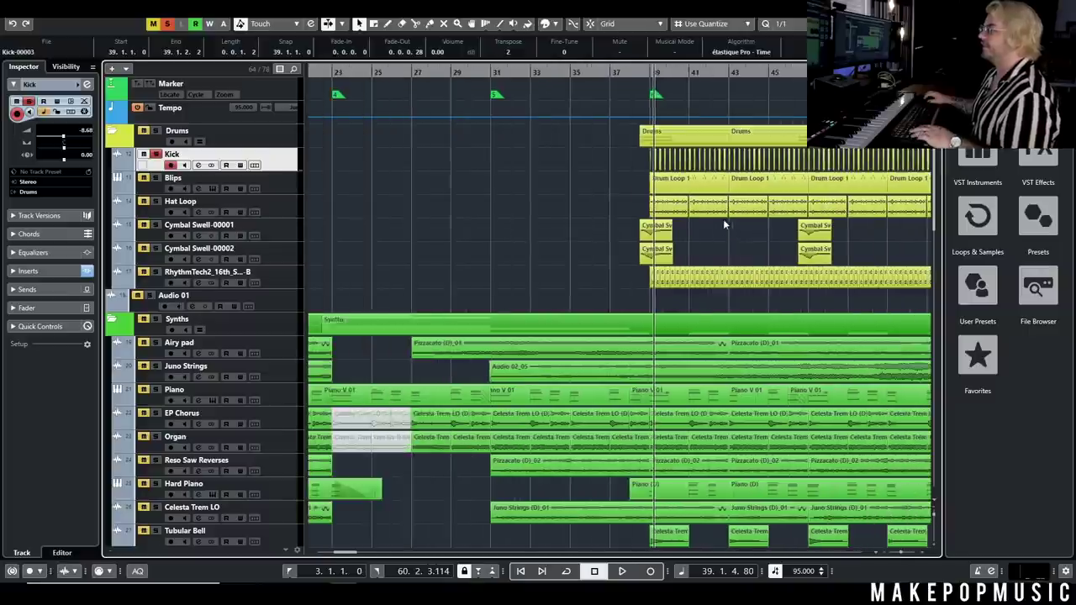
Solo the Bass folder and play it from just before bar 39.
scroll(723, 220, right, 5)
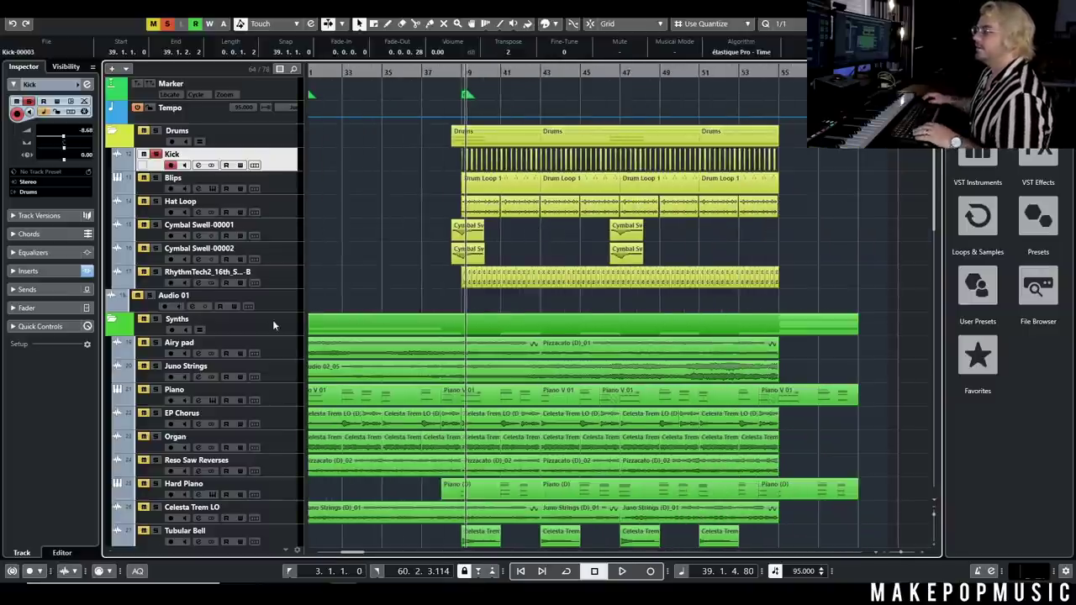
scroll(272, 326, down, 8)
key(h)
key(h)
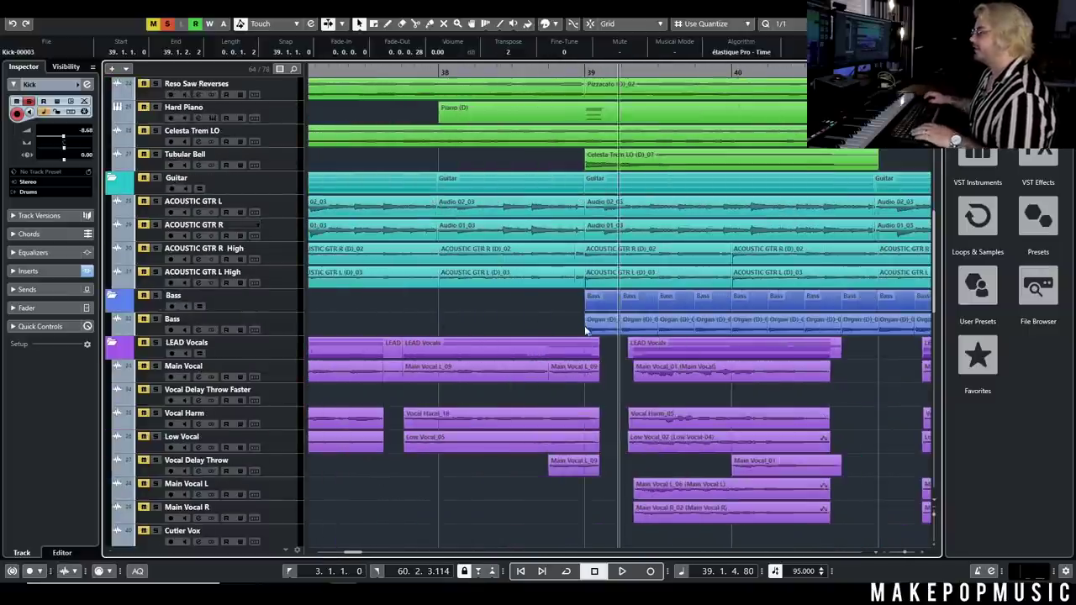
click(564, 326)
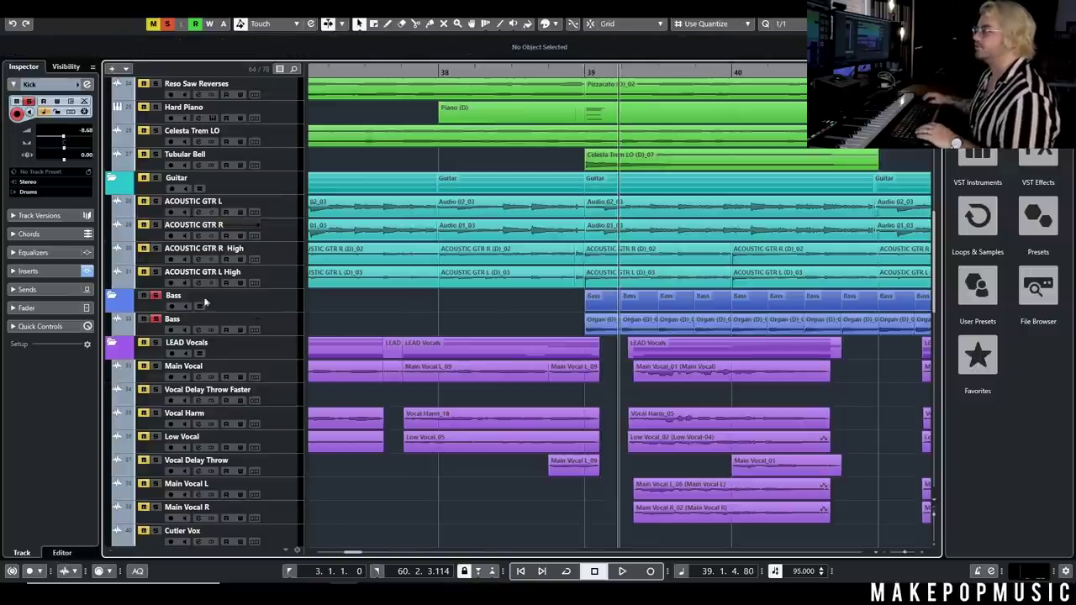
click(580, 74)
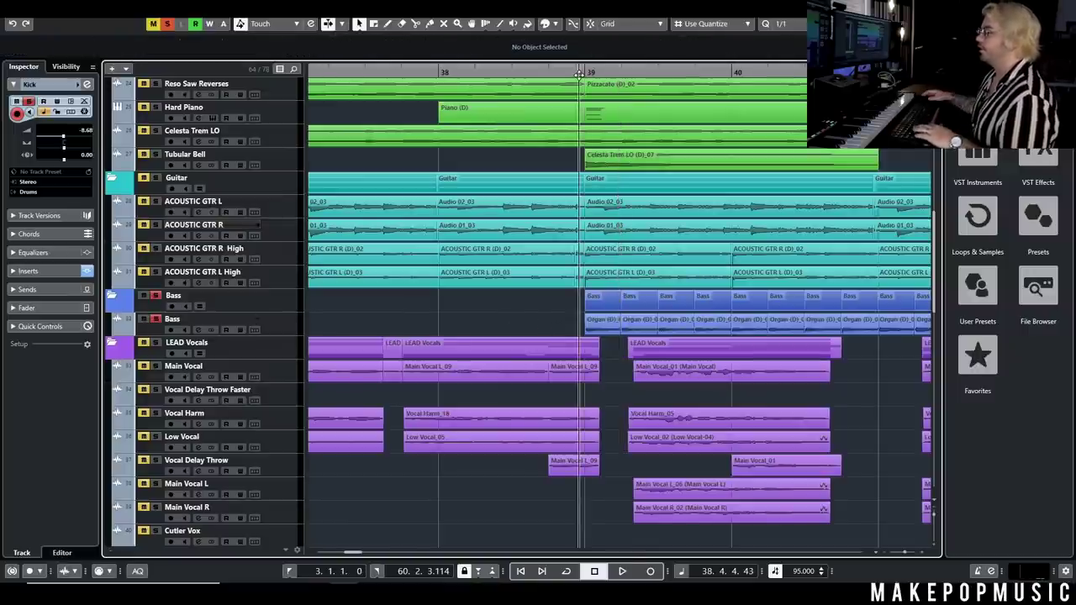
key(g)
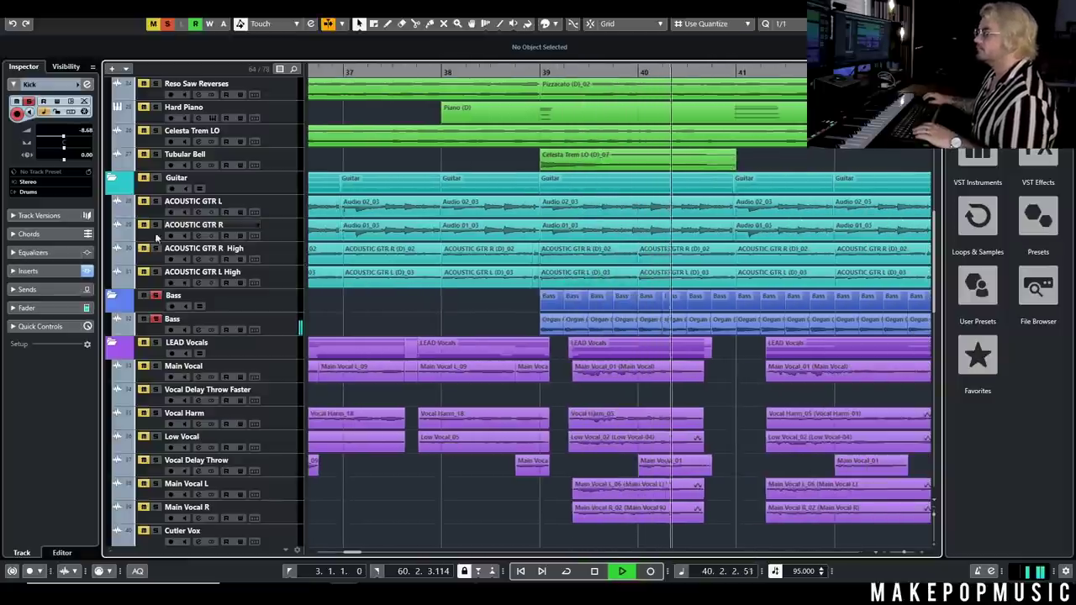
Add the Guitar and Synths folders to the soloed bass, then stop playback and clear all solos.
scroll(142, 183, up, 5)
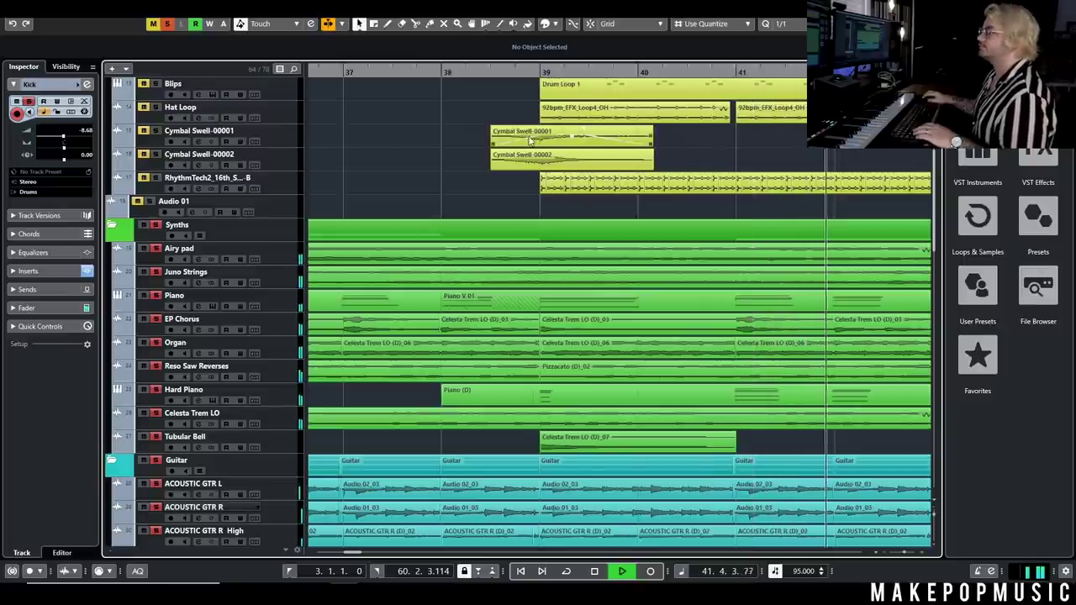
key(space)
click(171, 25)
scroll(488, 167, up, 2)
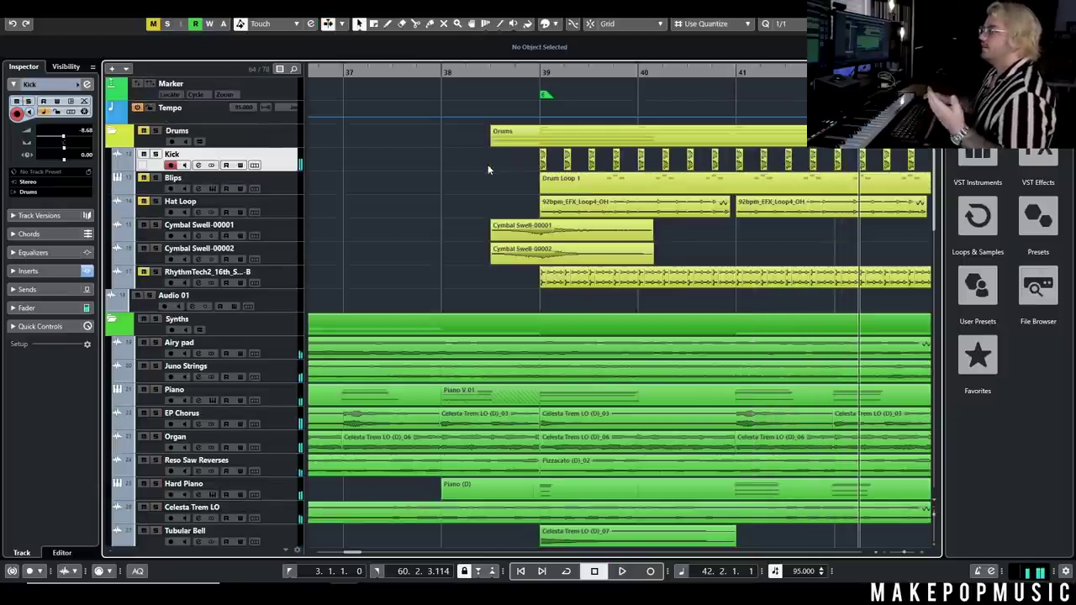
Solo the Blips track and view its Battery instrument with the Asamta Kit, then close the instrument.
click(156, 179)
click(535, 84)
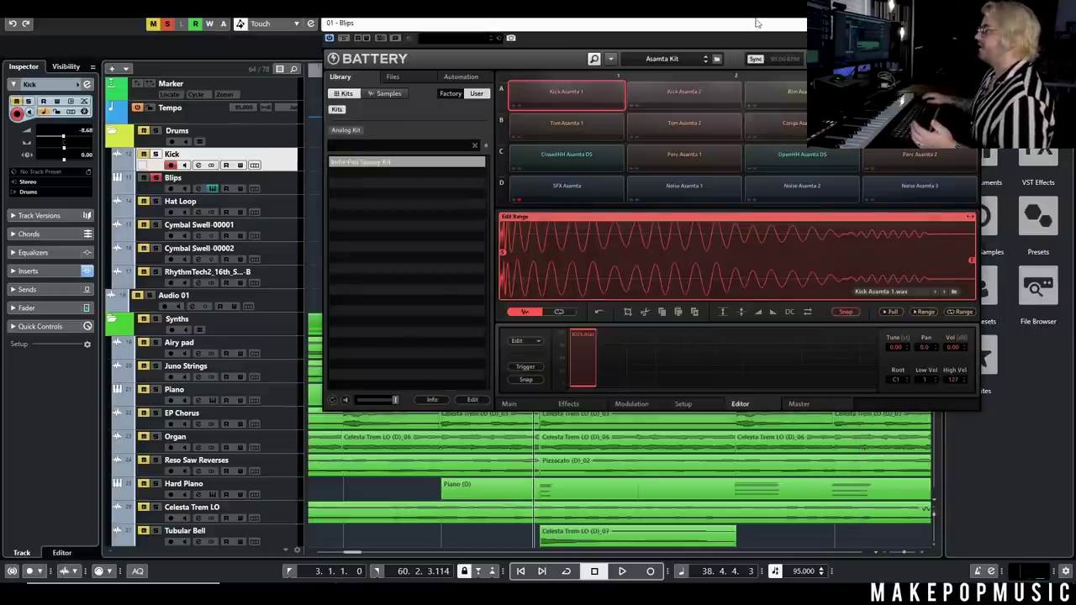
drag(757, 25, 492, 169)
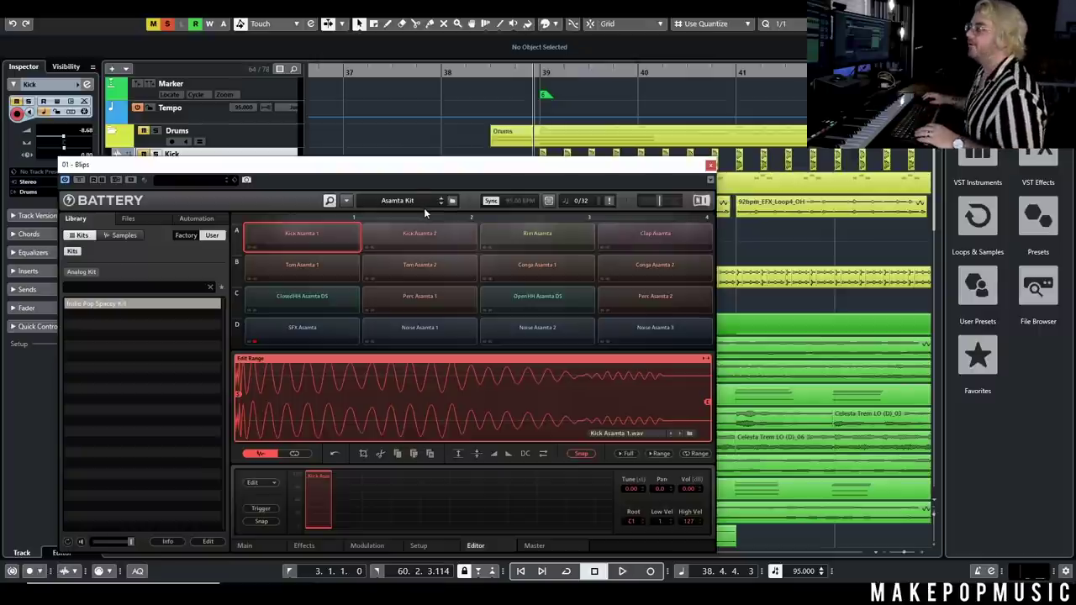
drag(459, 166, 531, 149)
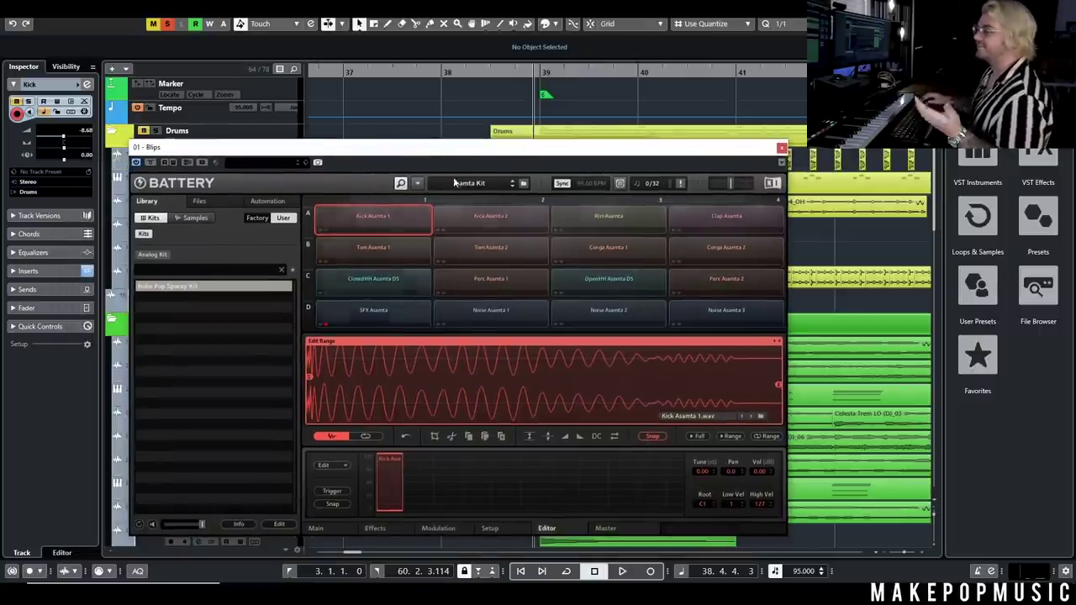
click(781, 149)
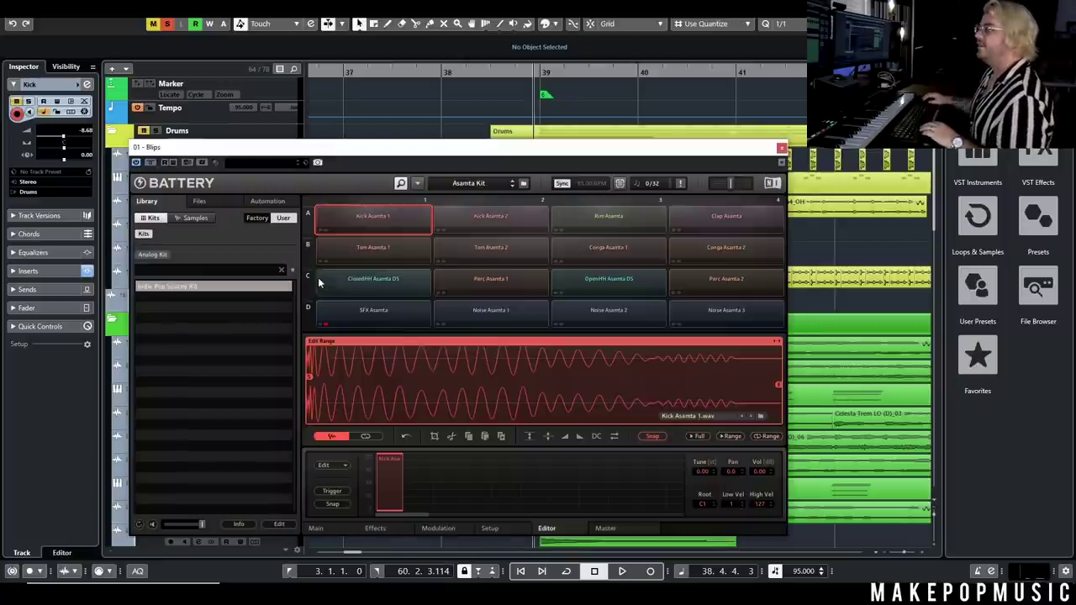
click(780, 148)
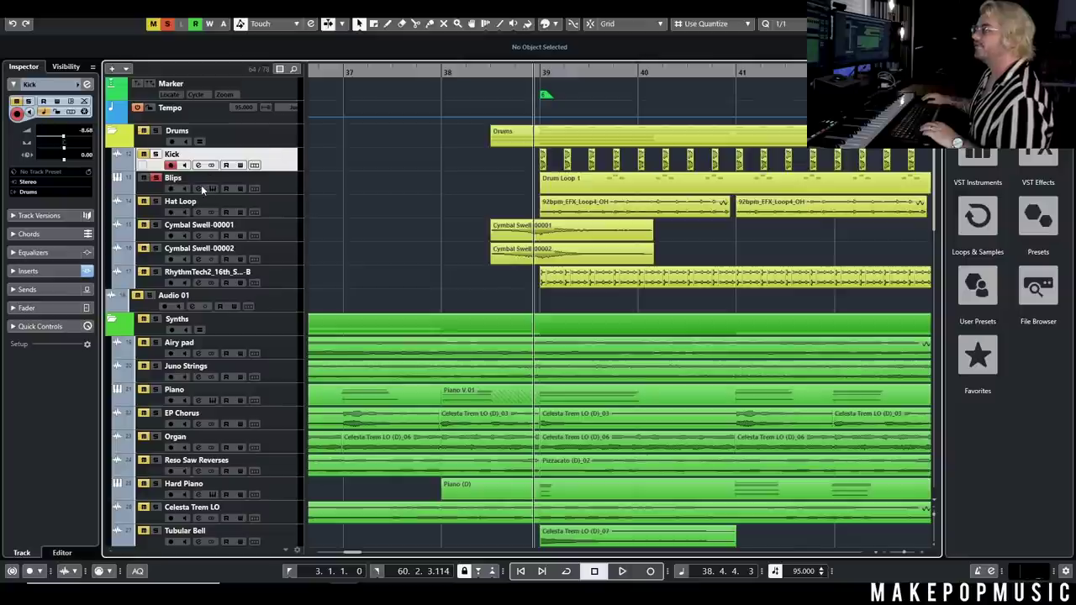
Inspect the FabFilter Pro-Q 3, FabFilter Pro-R and H-Delay Stereo inserts on the Blips channel, then close its settings.
click(199, 189)
click(301, 306)
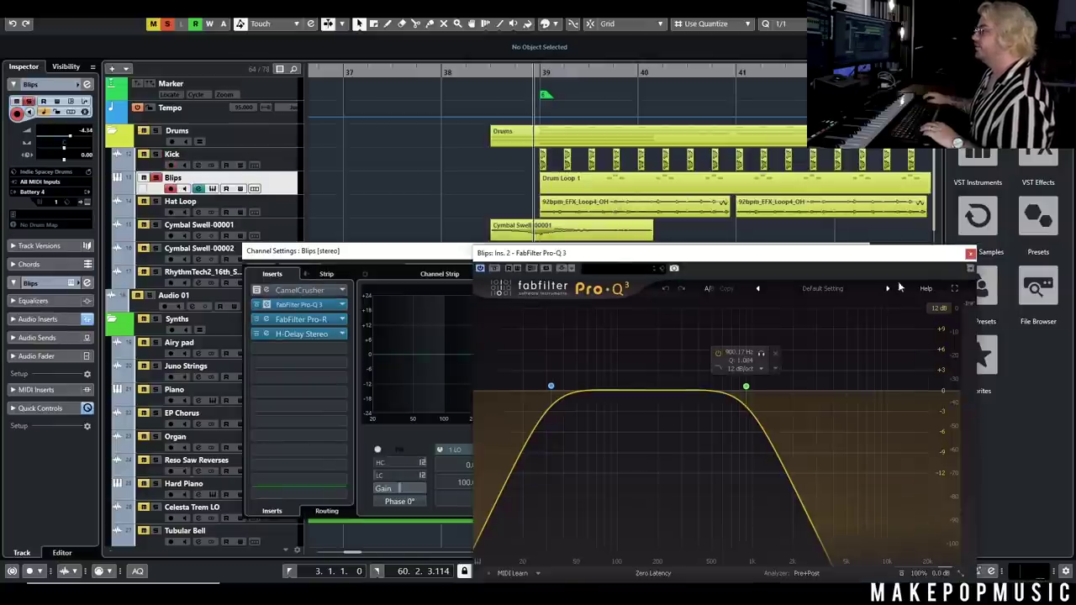
click(969, 254)
click(298, 320)
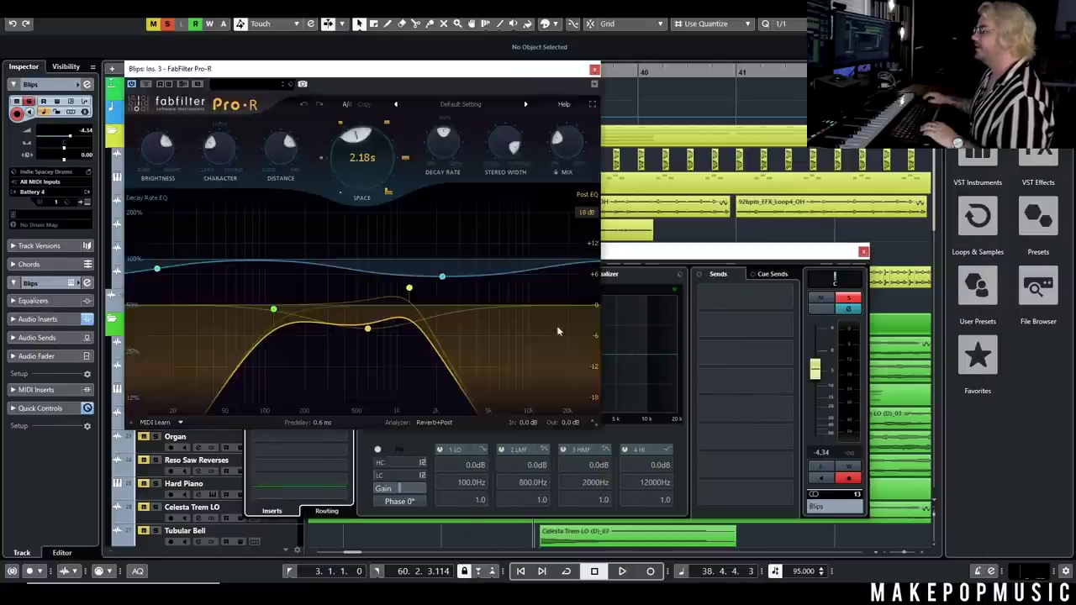
click(594, 69)
click(282, 334)
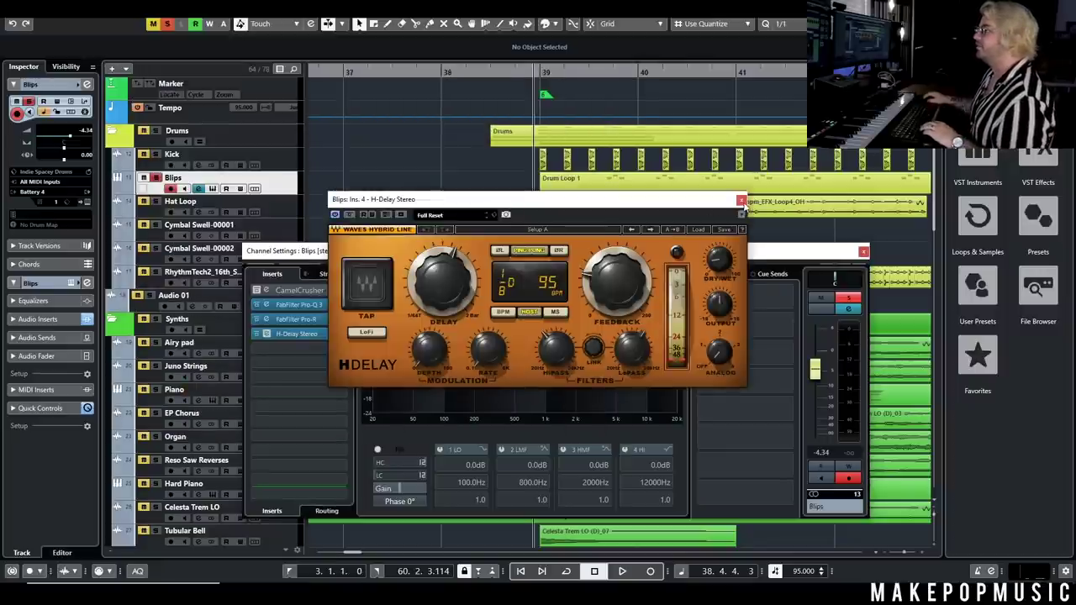
click(741, 200)
click(863, 251)
Play the soloed Blips track from bar 39, add the Kick track to the solo, and stop playback.
key(space)
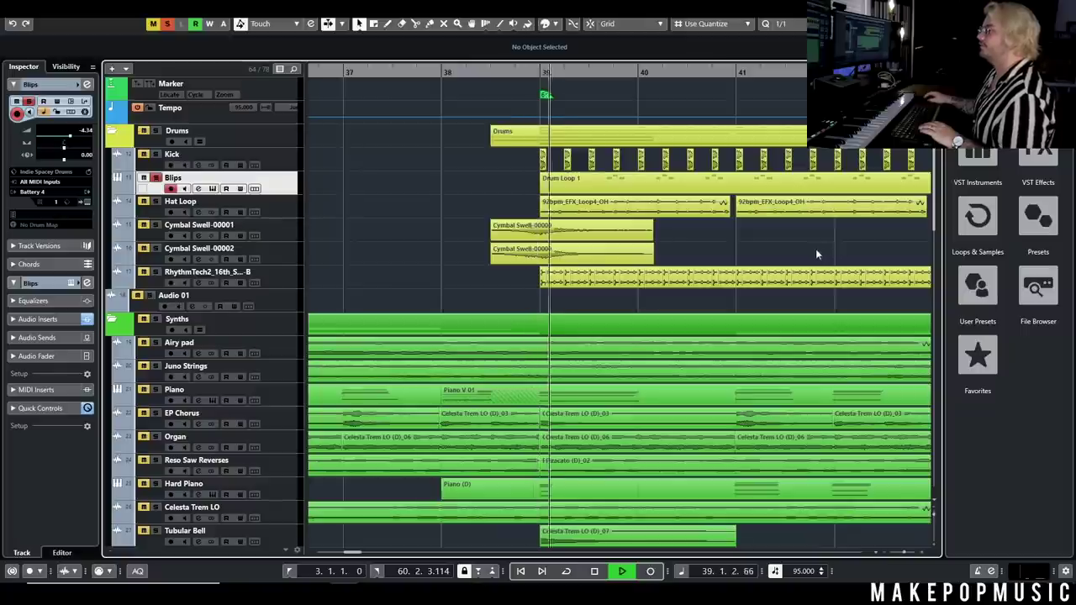
click(155, 157)
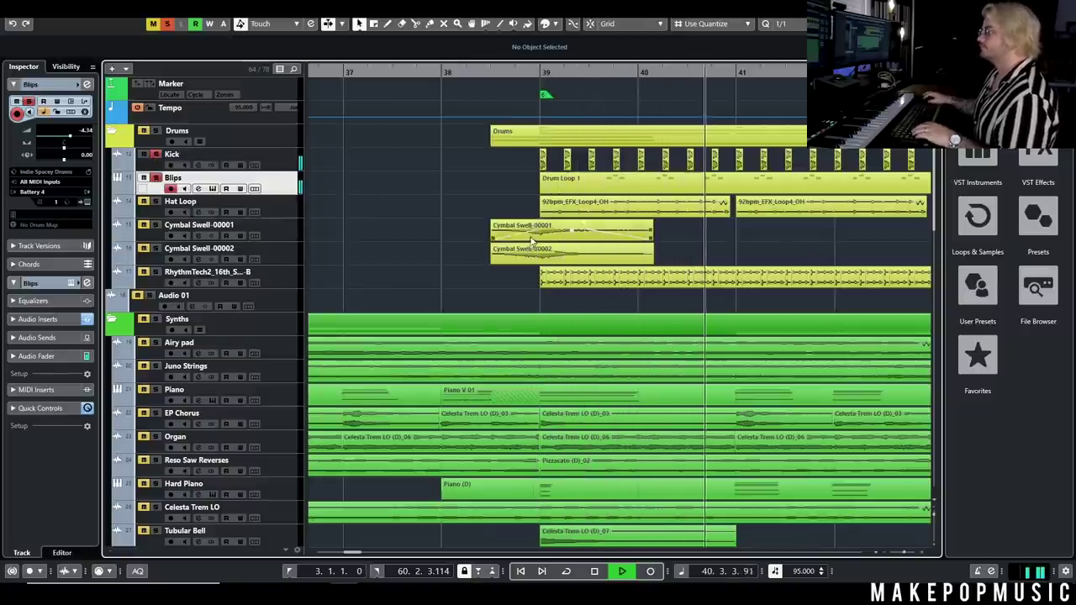
key(g)
key(g)
key(g)
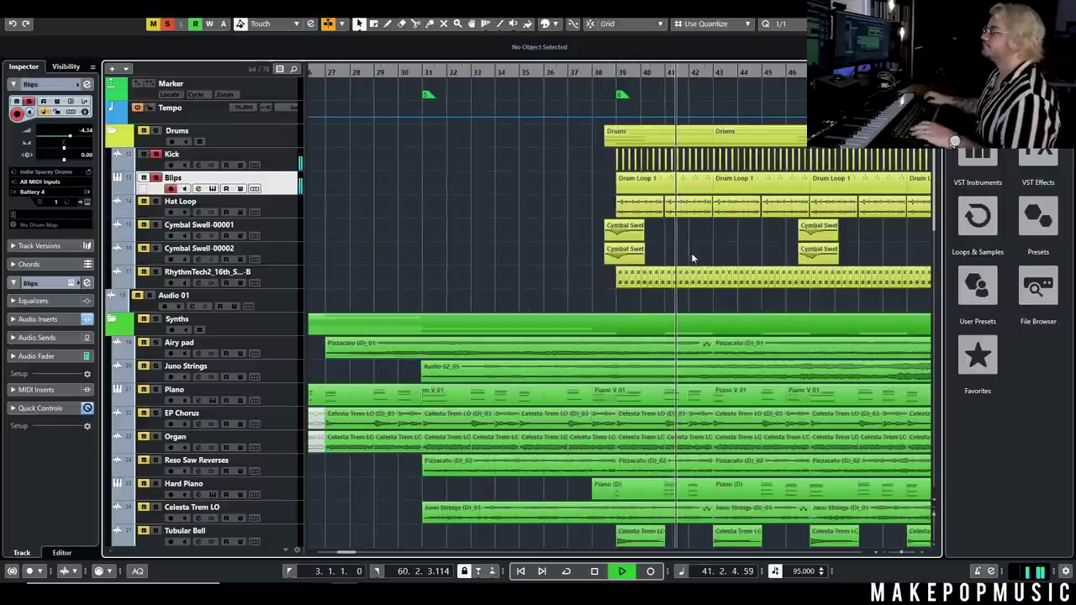
key(space)
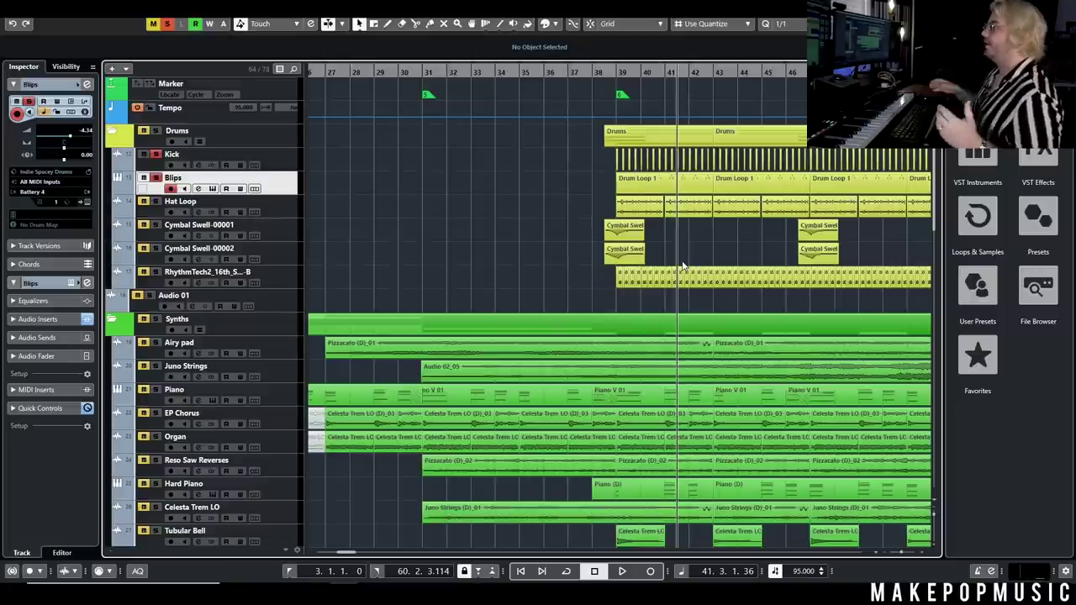
Clear the Kick and Blips solos, unmute Blips, and play the full mix from bar 39.
click(155, 180)
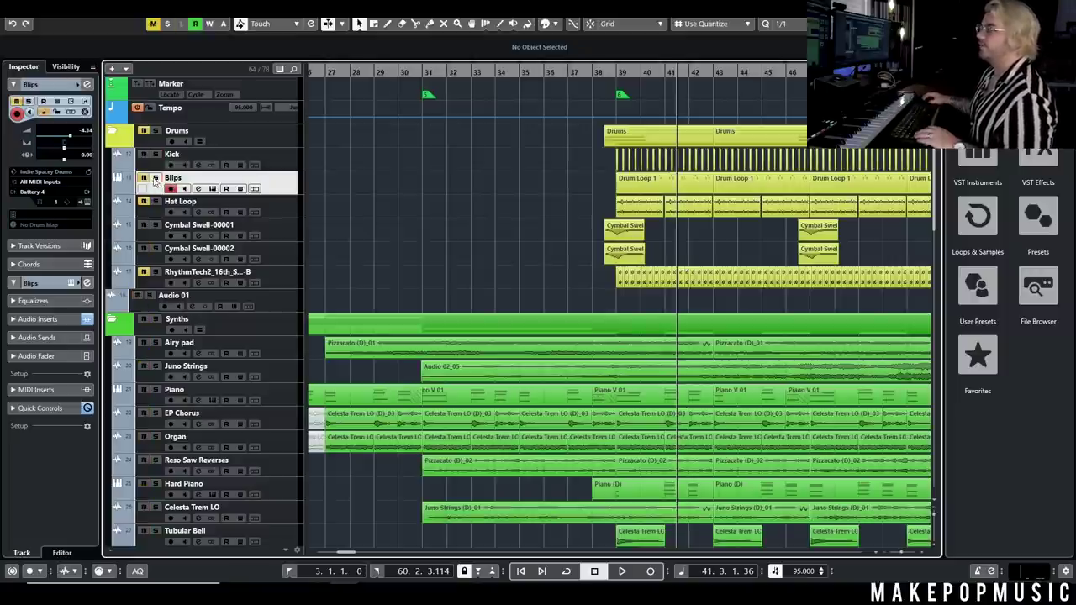
click(615, 72)
key(space)
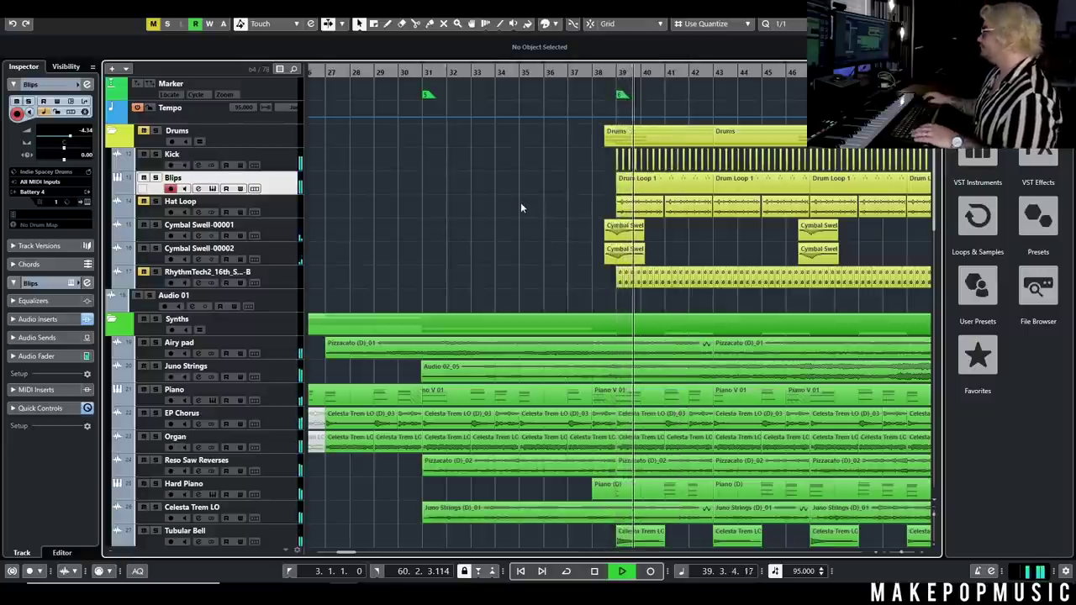
key(f)
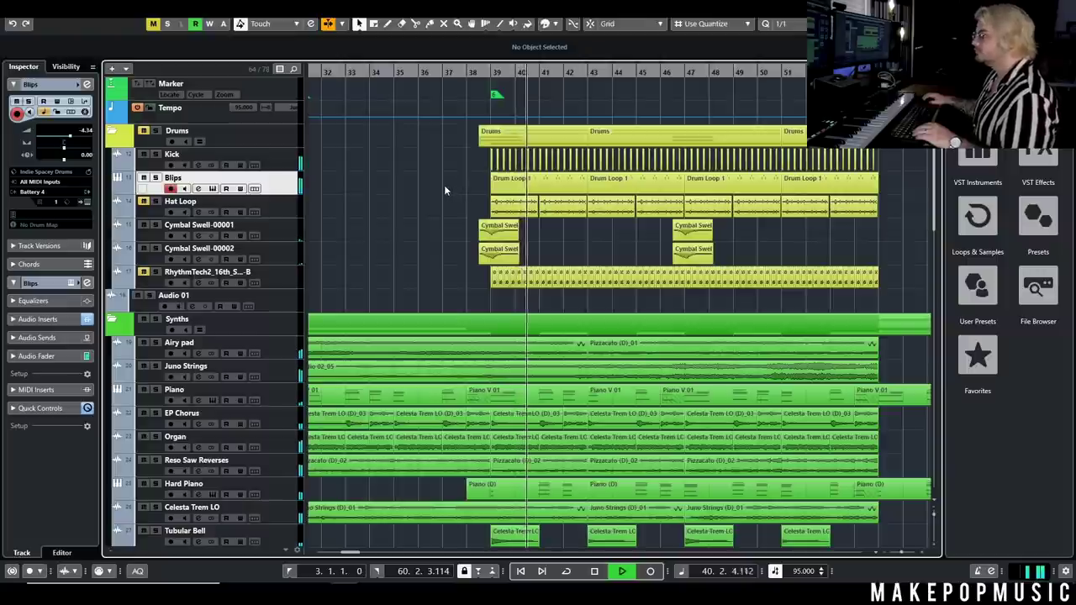
key(space)
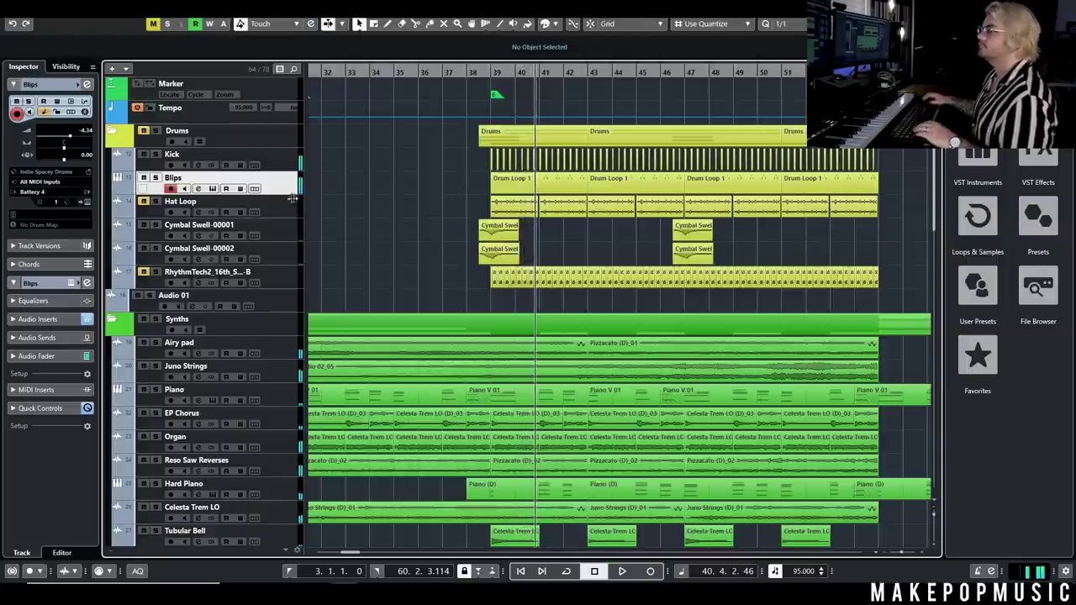
Unmute and solo the Hat Loop track, showing its first clip at bar 39 up close.
click(143, 202)
key(h)
key(h)
key(h)
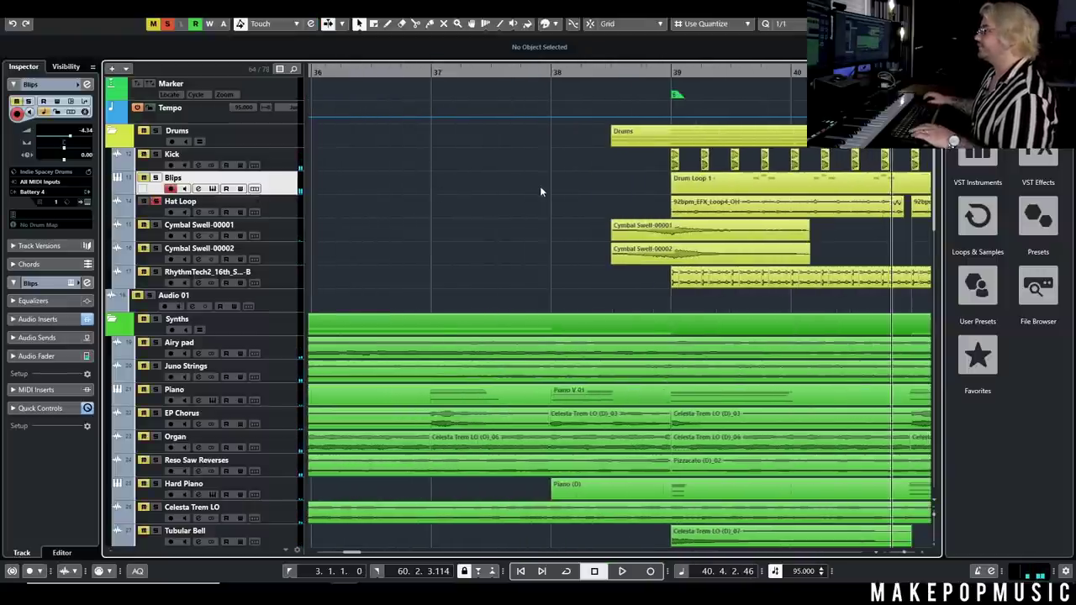
scroll(576, 199, right, 2)
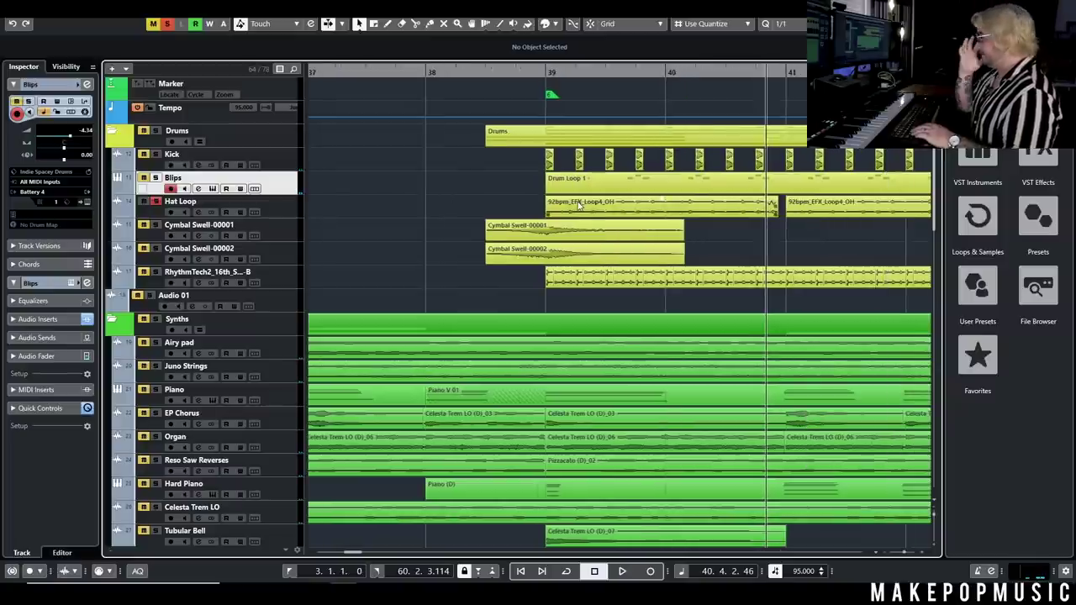
Play the Hat Loop from bar 39 with its Multipass, FabFilter Pro-Q 3 and Phaser inserts bypassed, and solo the Drums folder.
click(197, 211)
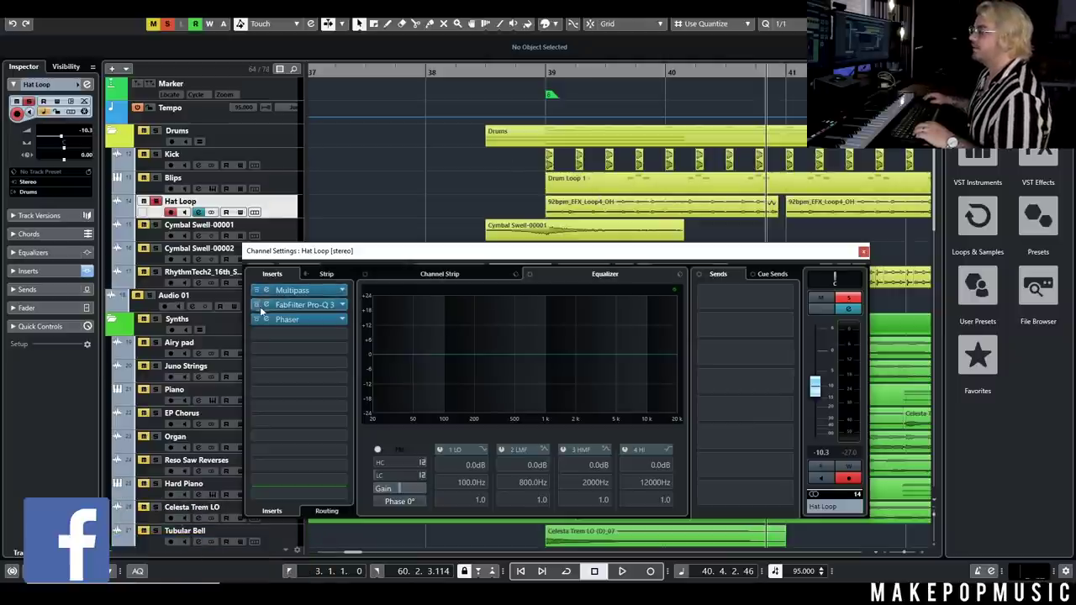
click(544, 74)
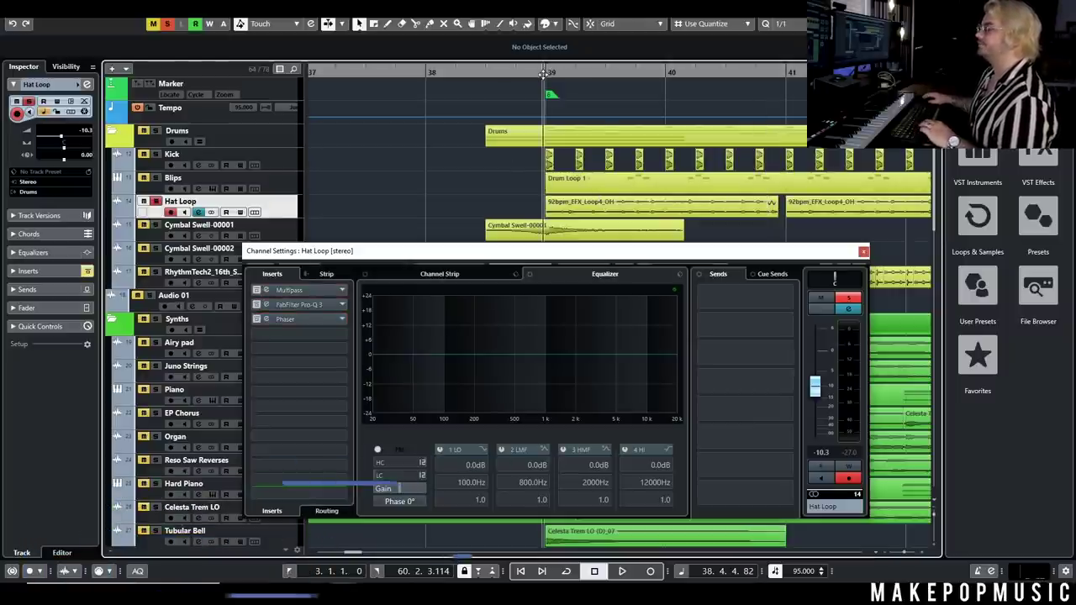
key(space)
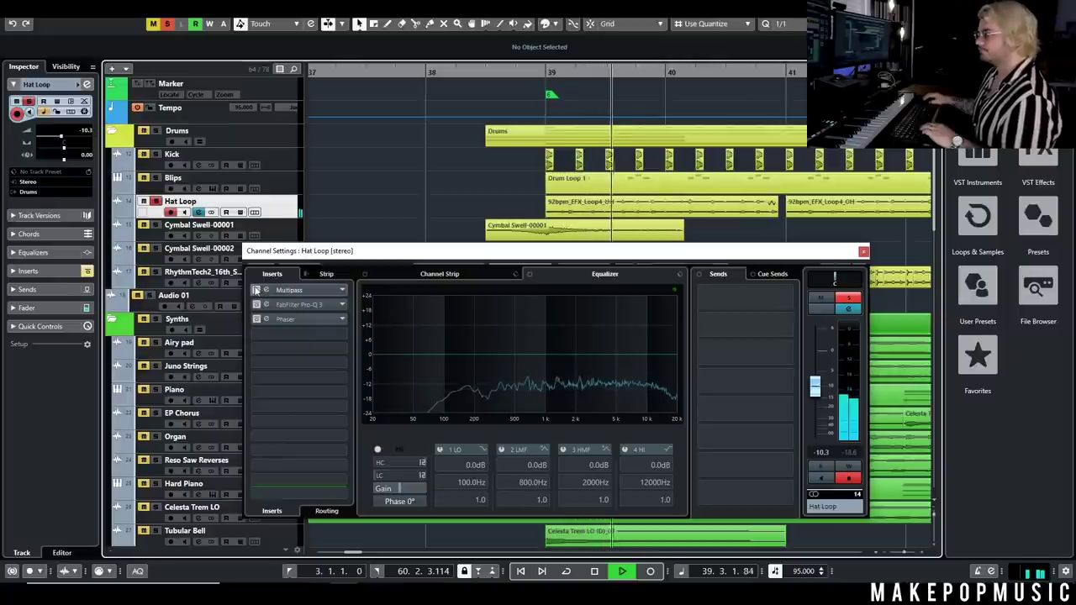
click(156, 131)
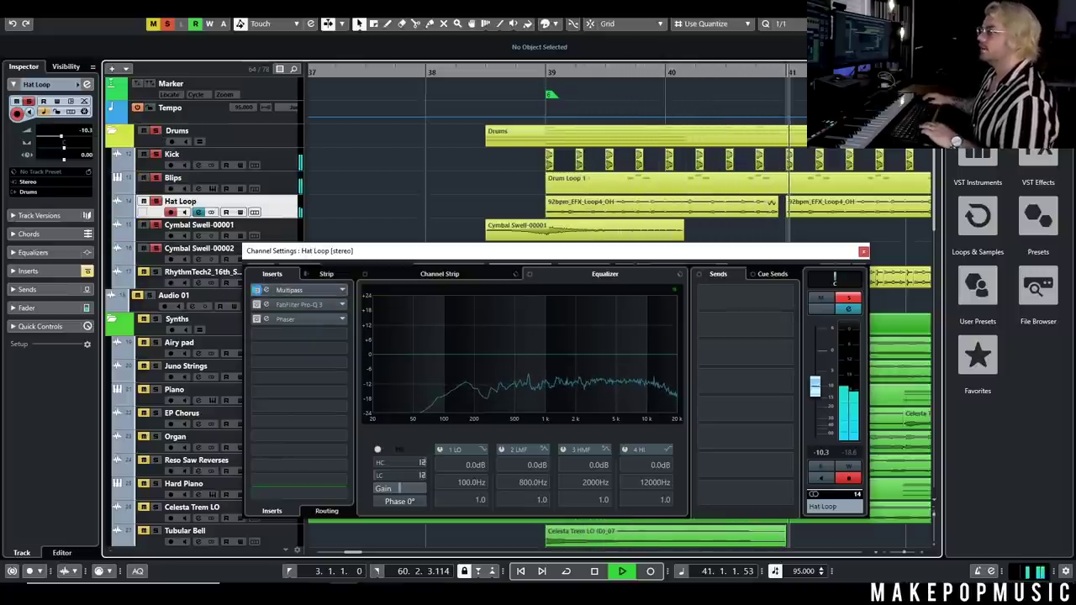
Reactivate the Hat Loop's Multipass insert, look over its Make me Minimal 3 preset, and play the soloed drums from bar 39.
click(292, 292)
key(space)
click(308, 291)
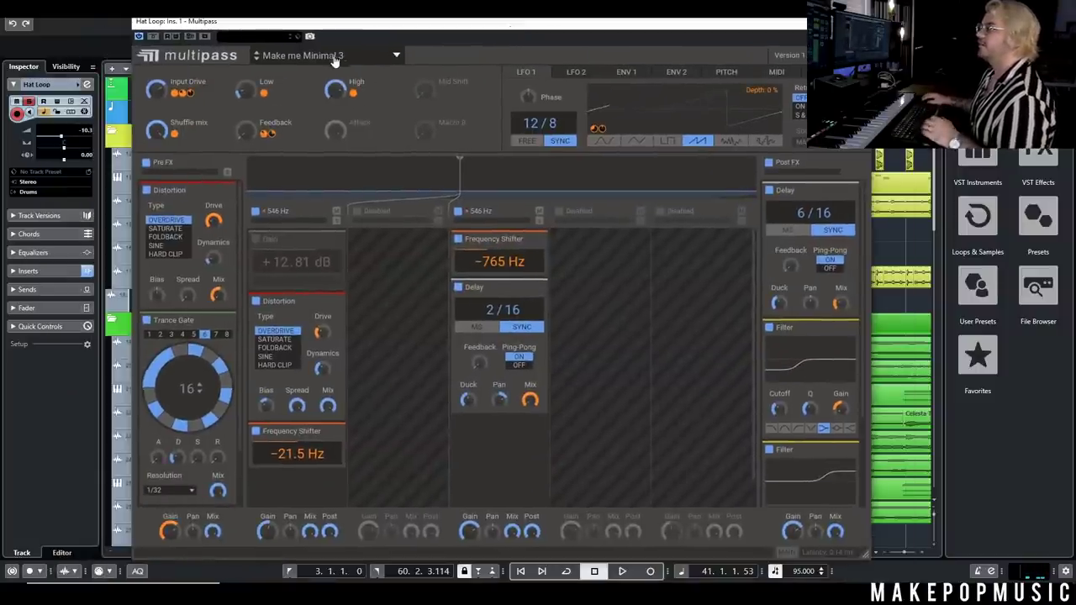
click(787, 98)
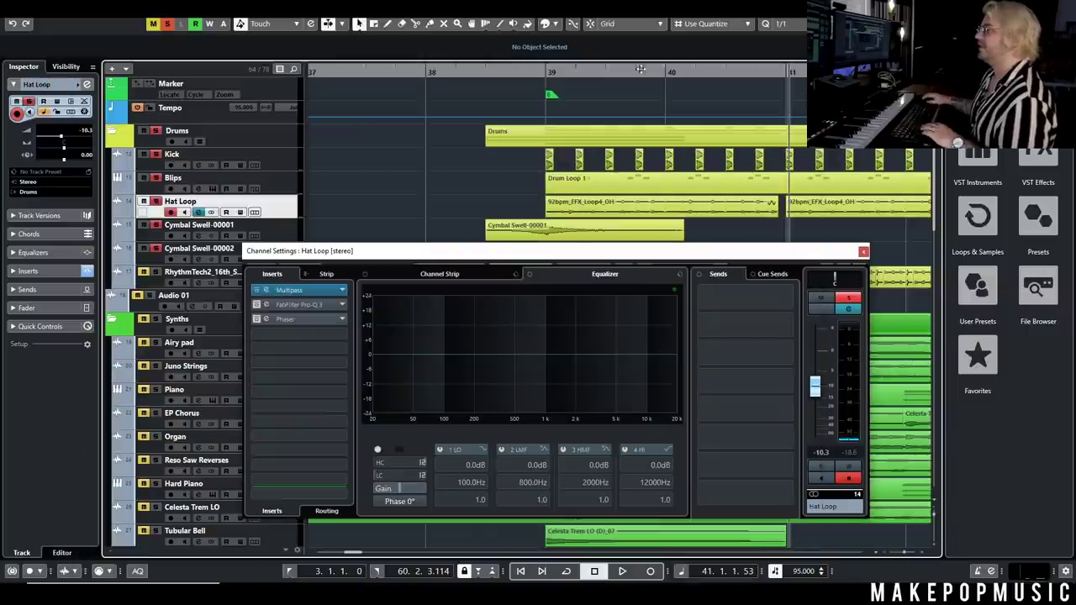
click(545, 73)
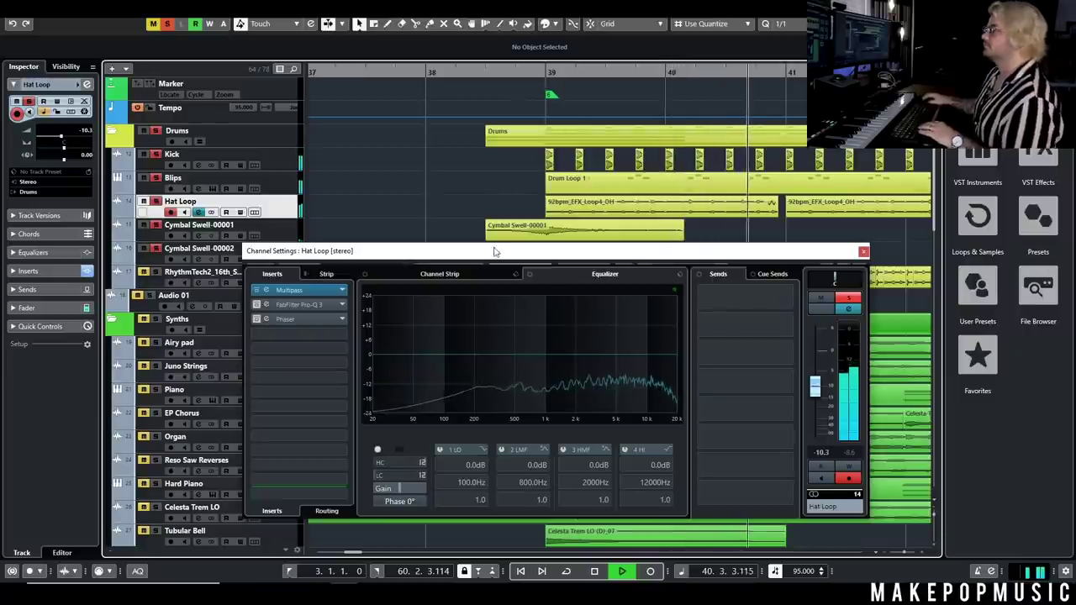
Stop playback, reactivate the Hat Loop's FabFilter Pro-Q 3 and Phaser inserts, and inspect the settings of both.
key(space)
click(276, 304)
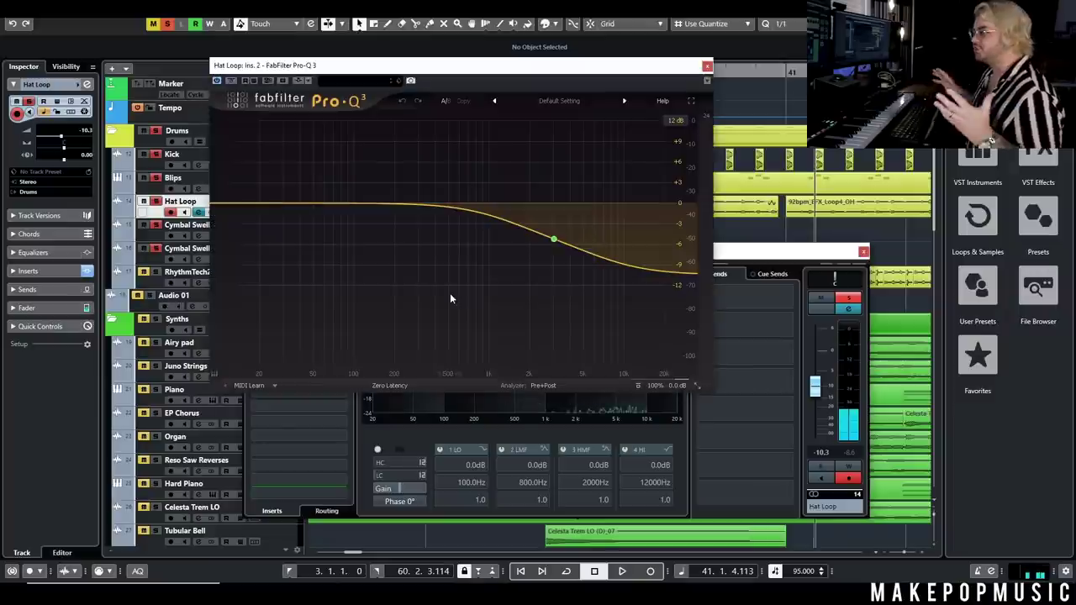
mouse_move(553, 244)
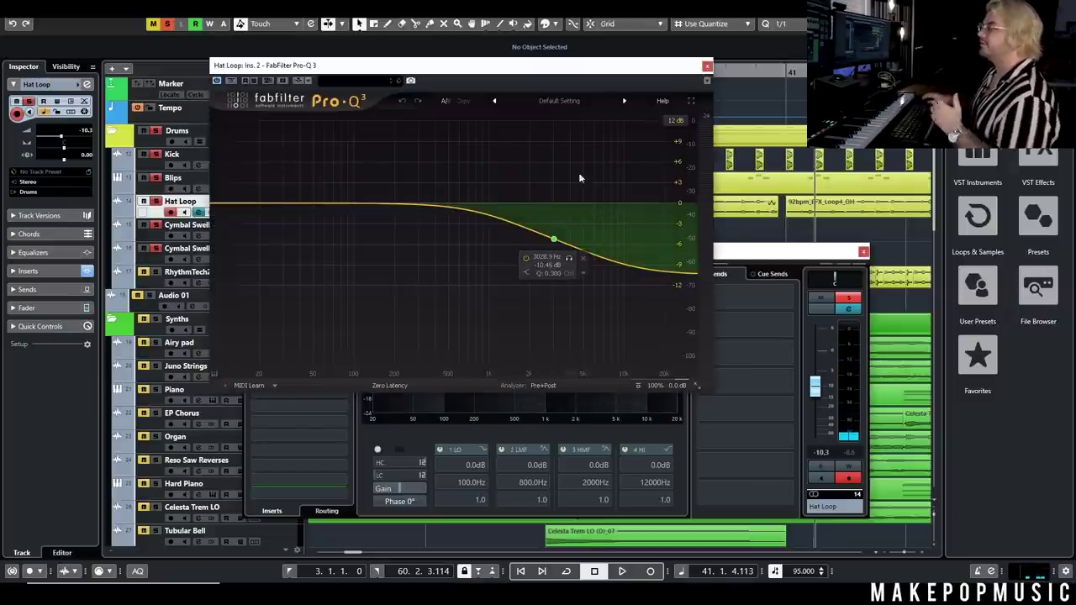
click(707, 66)
click(301, 318)
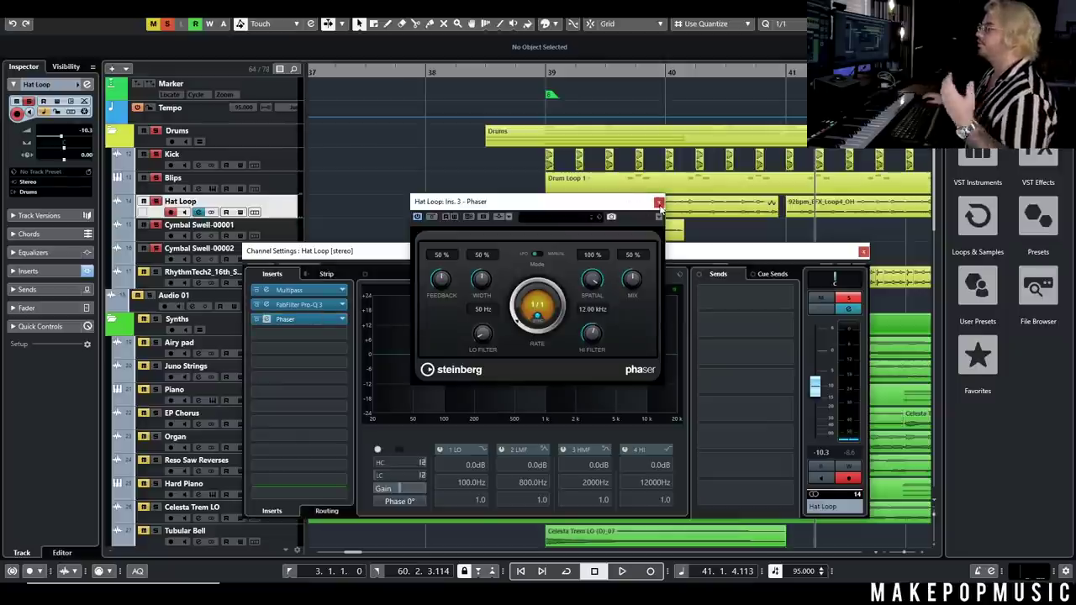
click(660, 204)
Play the soloed drums with all Hat Loop inserts active, and close the Hat Loop channel settings.
key(space)
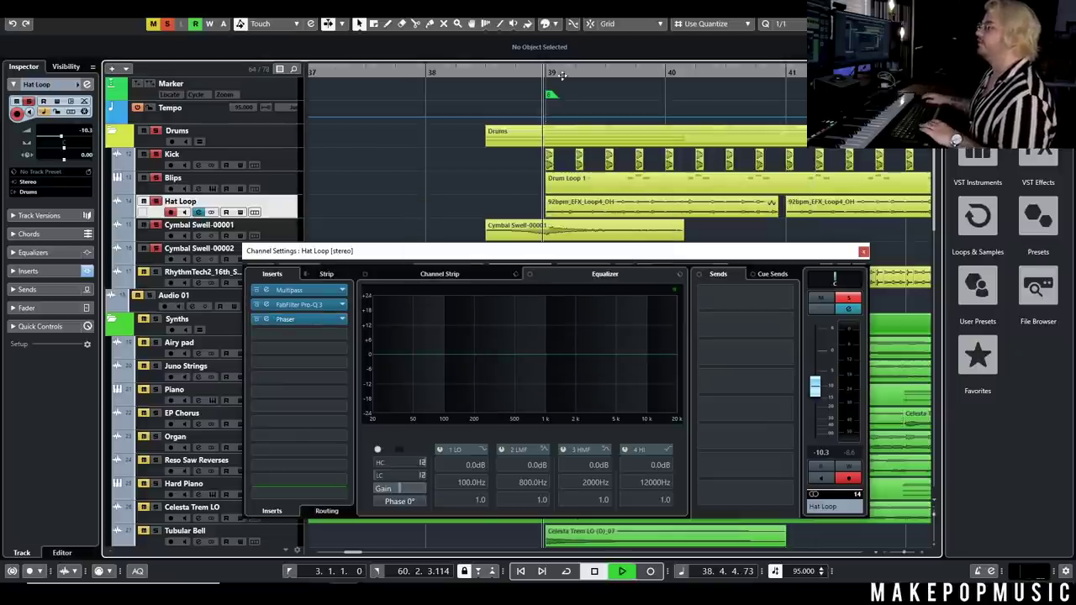
click(863, 251)
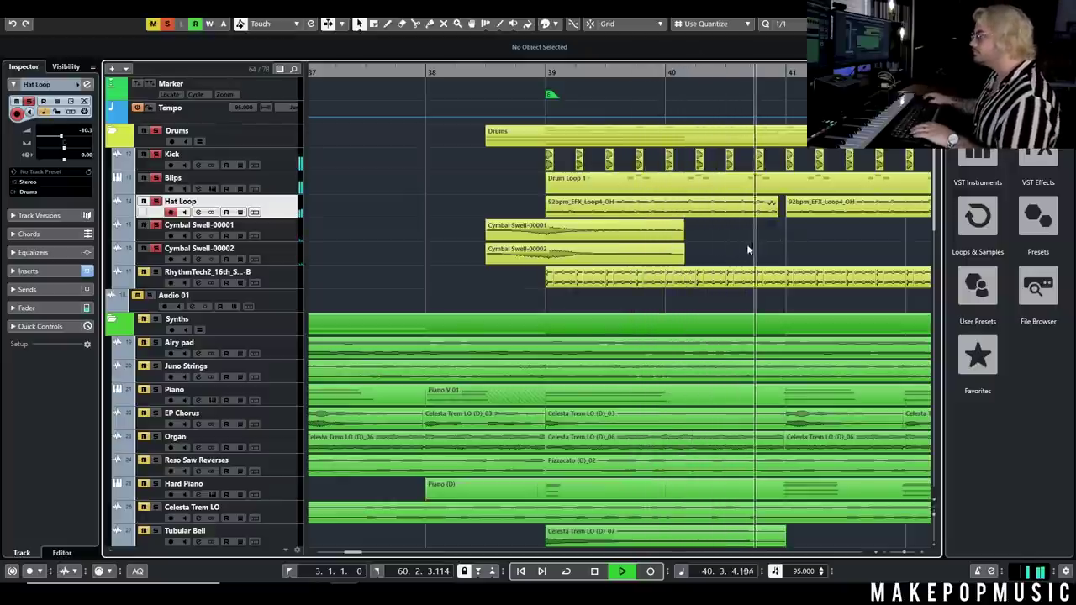
key(space)
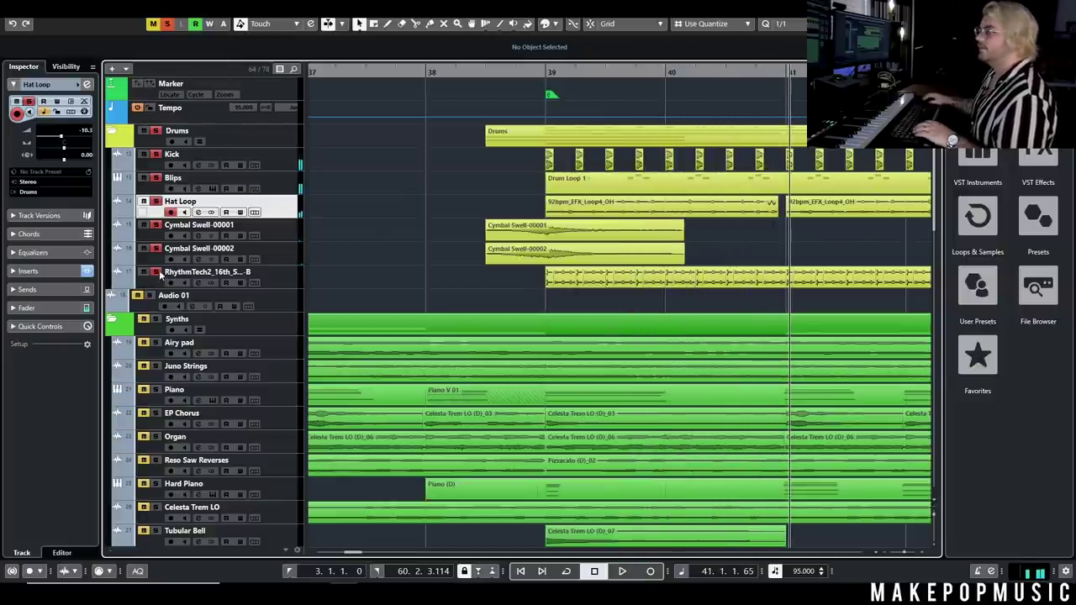
Replace the Drums solo with RhythmTech2 and play it from bar 39 with its Trance Gate, Multipass and Doubler4 Stereo inserts bypassed.
click(156, 131)
click(157, 273)
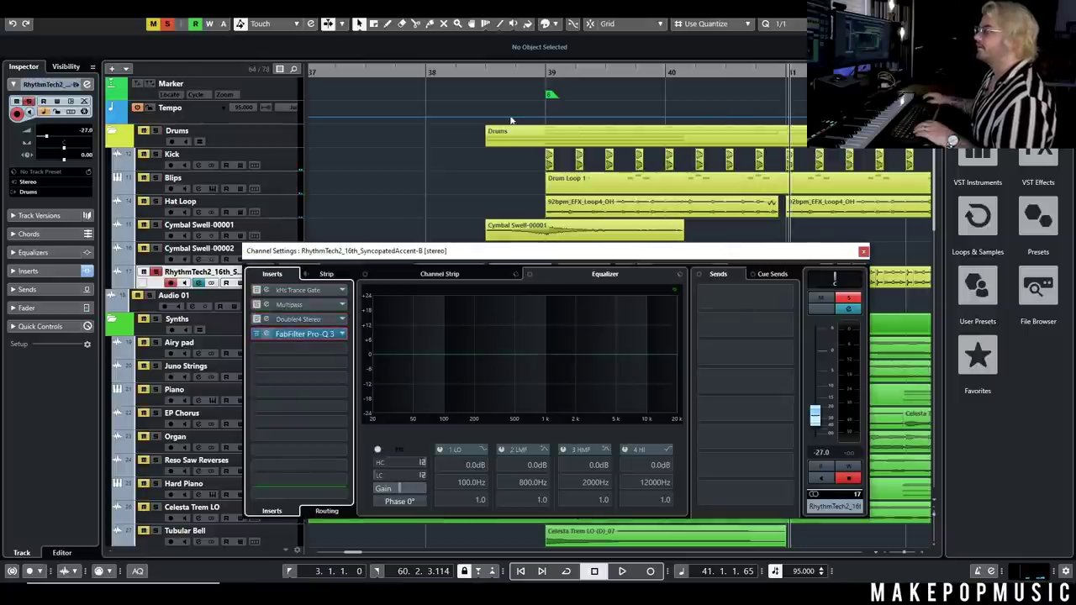
click(548, 72)
key(e)
click(809, 167)
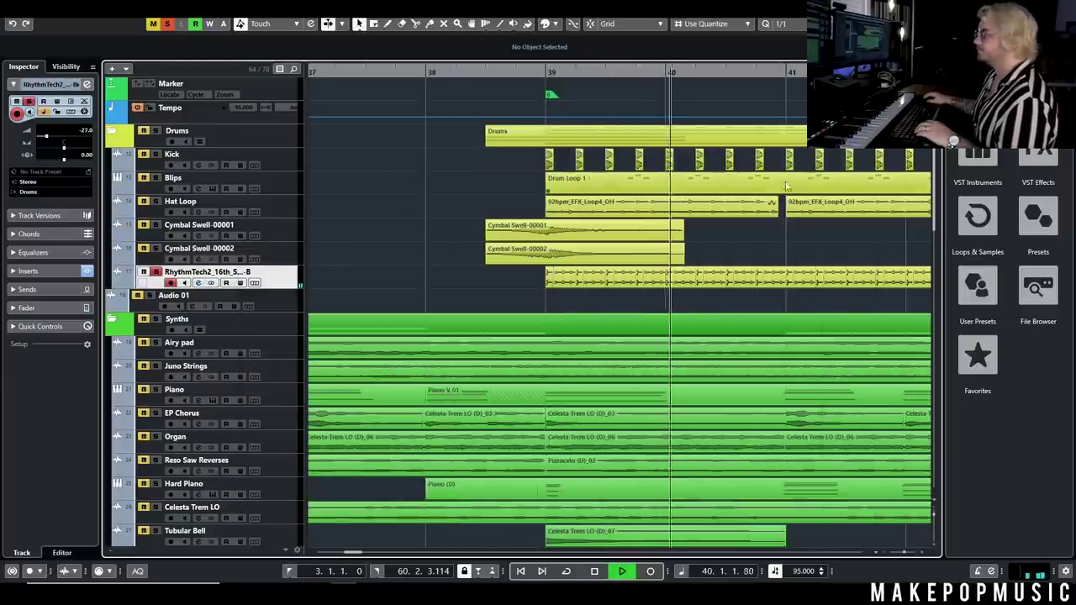
Reactivate the kHs Trance Gate insert on RhythmTech2 and play the track from bar 39 with the gate's settings open.
click(201, 284)
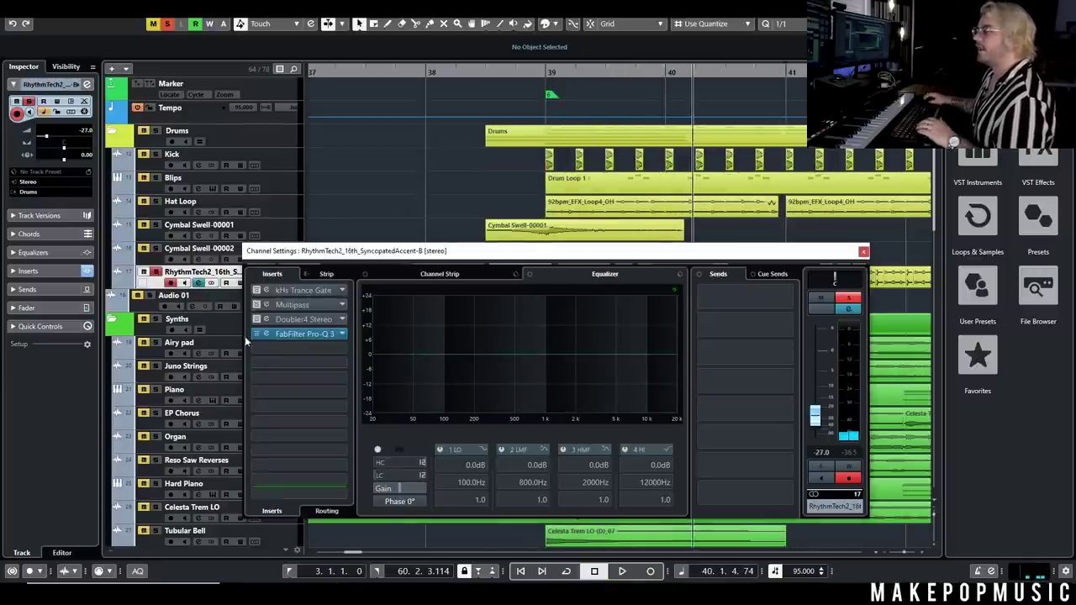
click(315, 292)
click(534, 71)
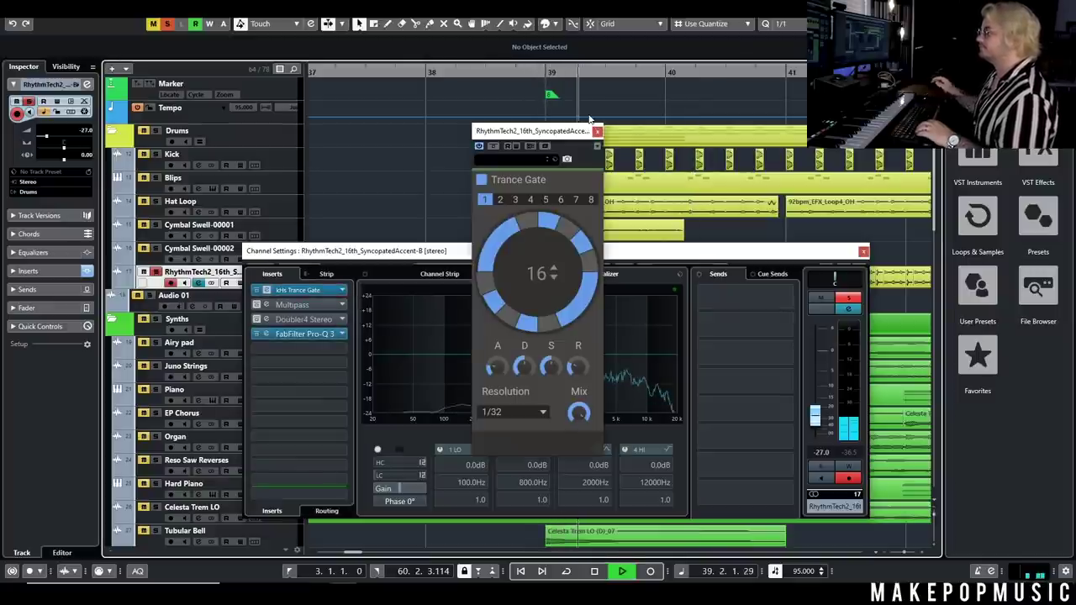
click(495, 148)
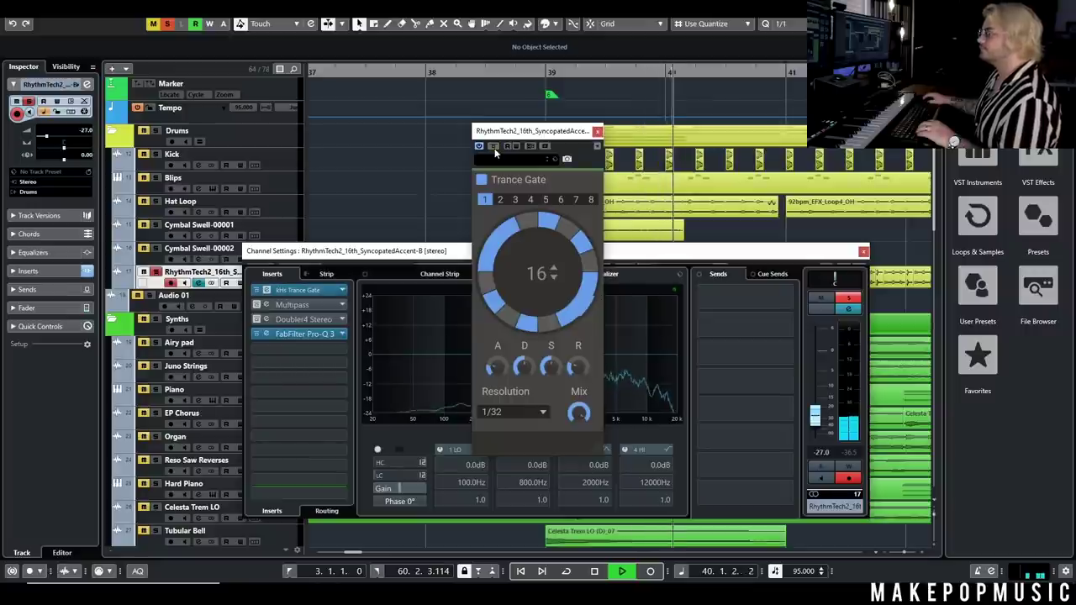
key(space)
click(598, 132)
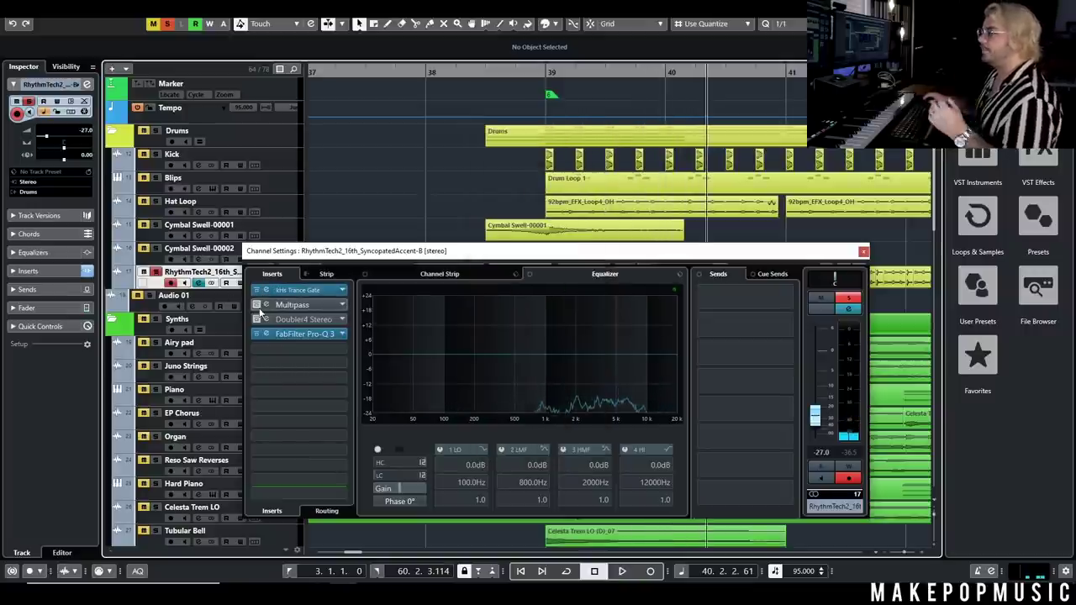
Reactivate RhythmTech2's Multipass insert, look over its Drum Modulator 1 preset, and play the track from bar 39.
click(289, 304)
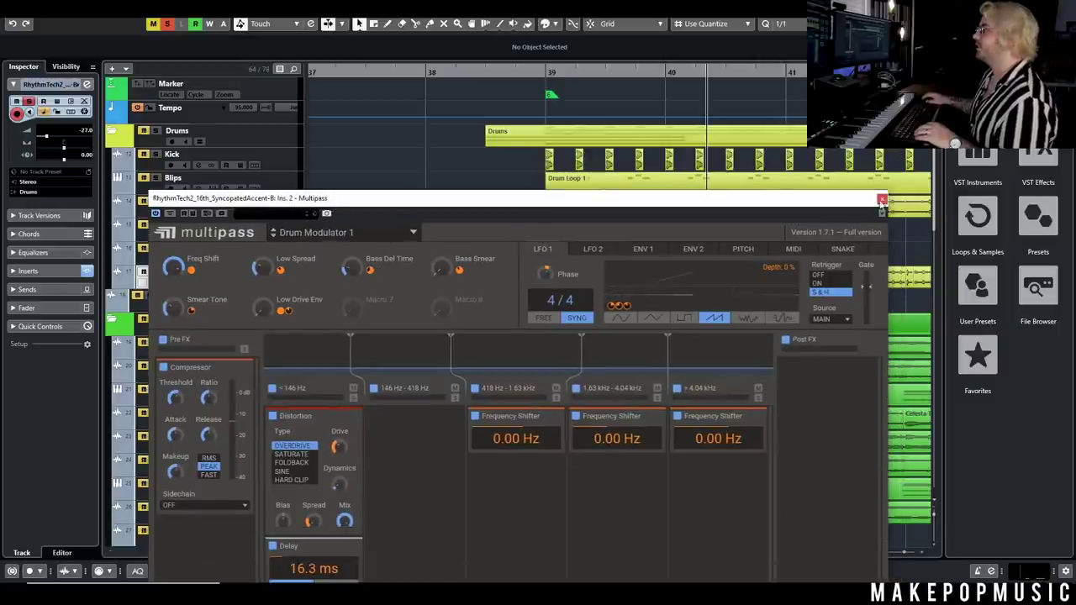
click(882, 200)
click(873, 256)
double_click(551, 73)
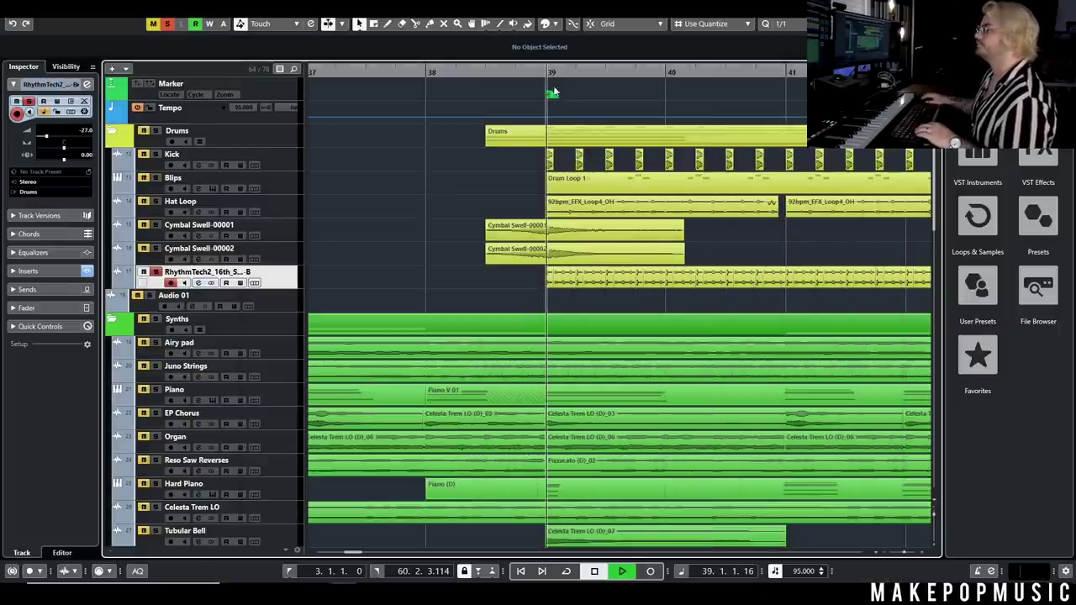
Reactivate RhythmTech2's Doubler4 Stereo insert and play the track from bar 39 with the Doubler's settings open.
click(199, 283)
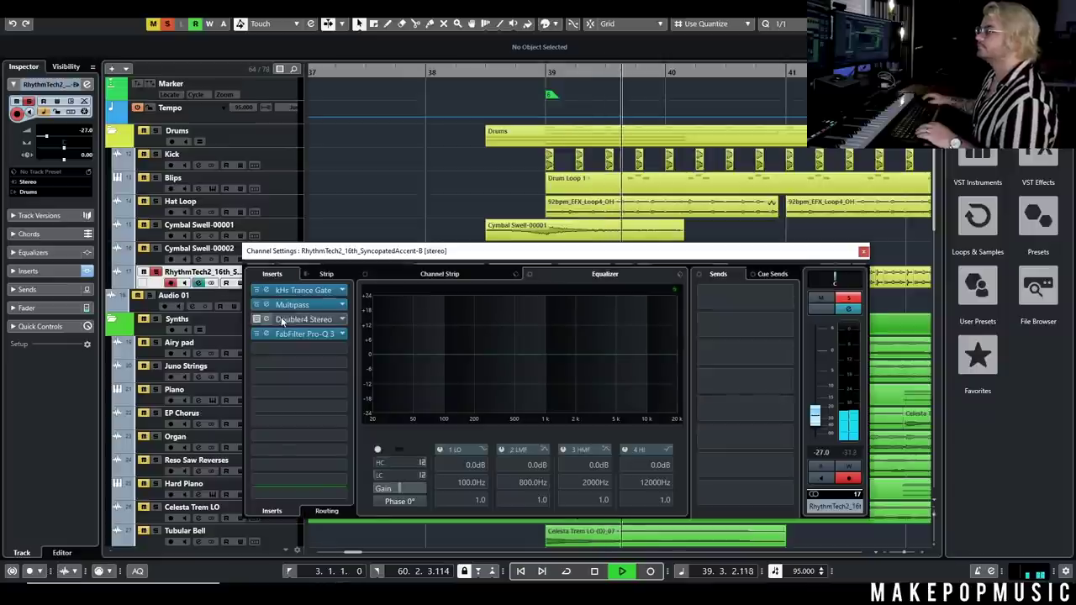
key(space)
click(301, 325)
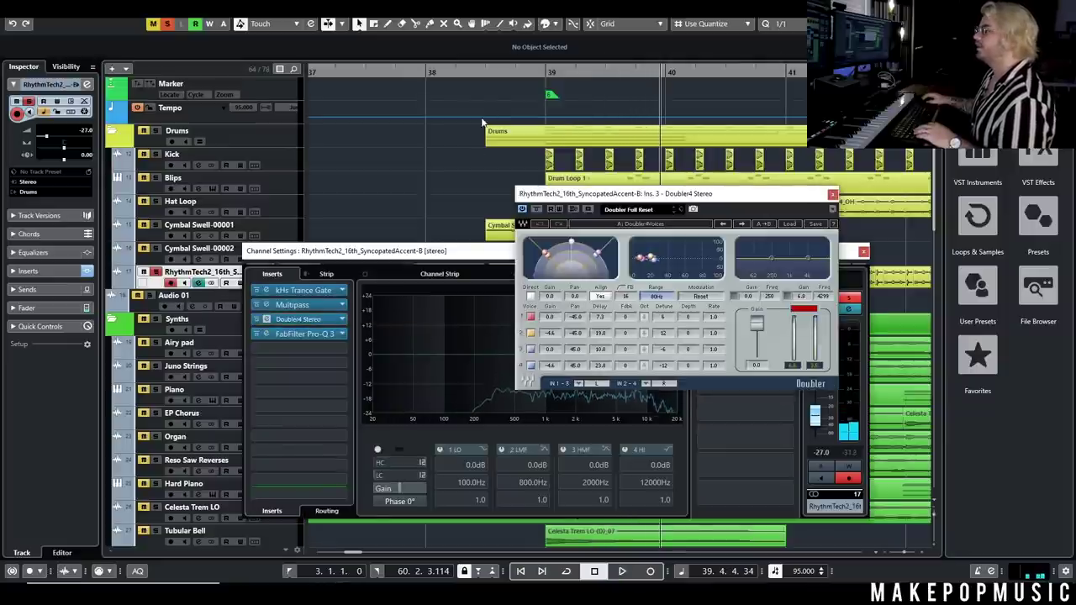
click(540, 72)
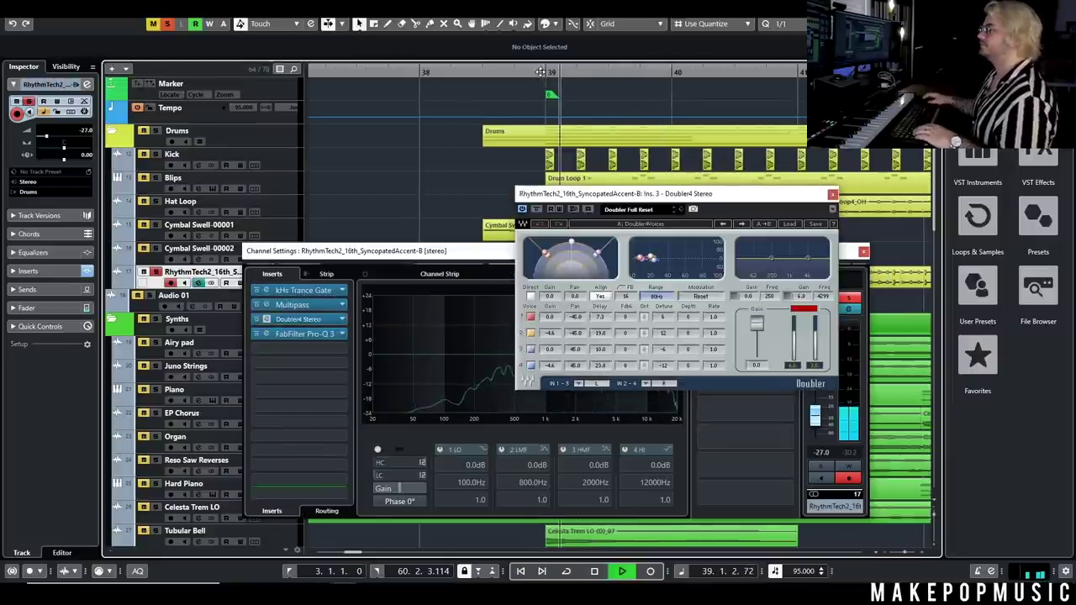
Compare RhythmTech2 with its FabFilter Pro-Q 3 bypassed and active while viewing the EQ curve, and stop playback.
click(261, 332)
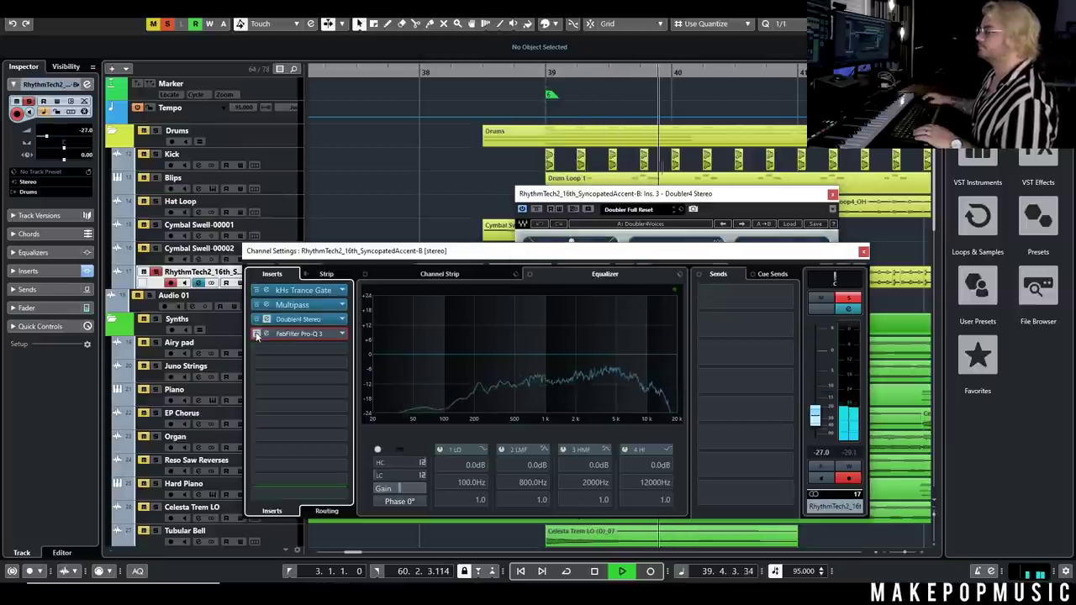
click(263, 337)
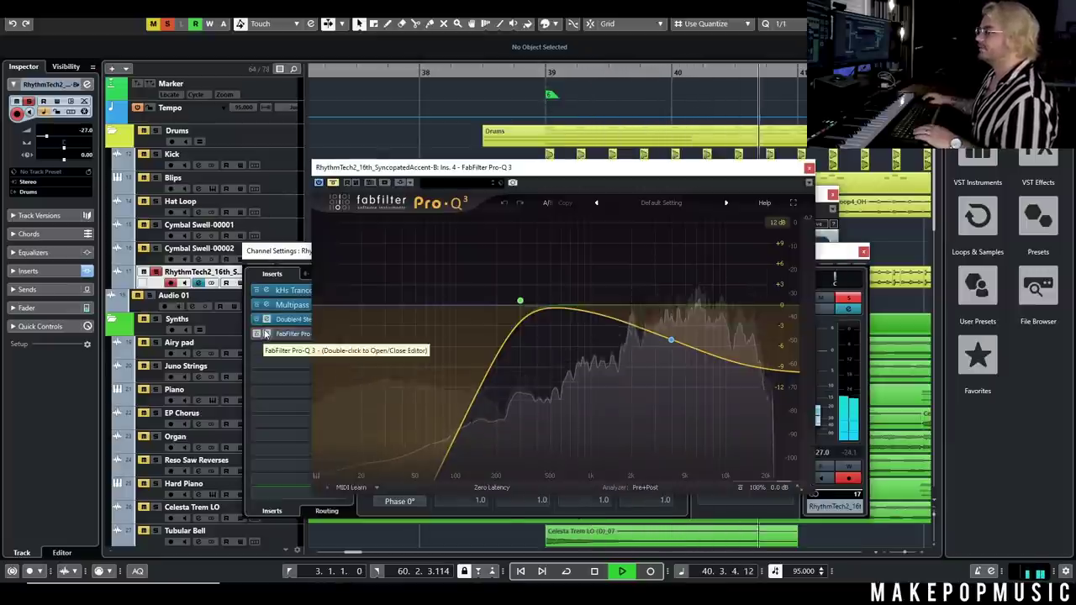
click(263, 338)
click(863, 251)
key(space)
Close the Doubler4 settings and inspect the high-shelf band in RhythmTech2's FabFilter Pro-Q 3.
click(847, 210)
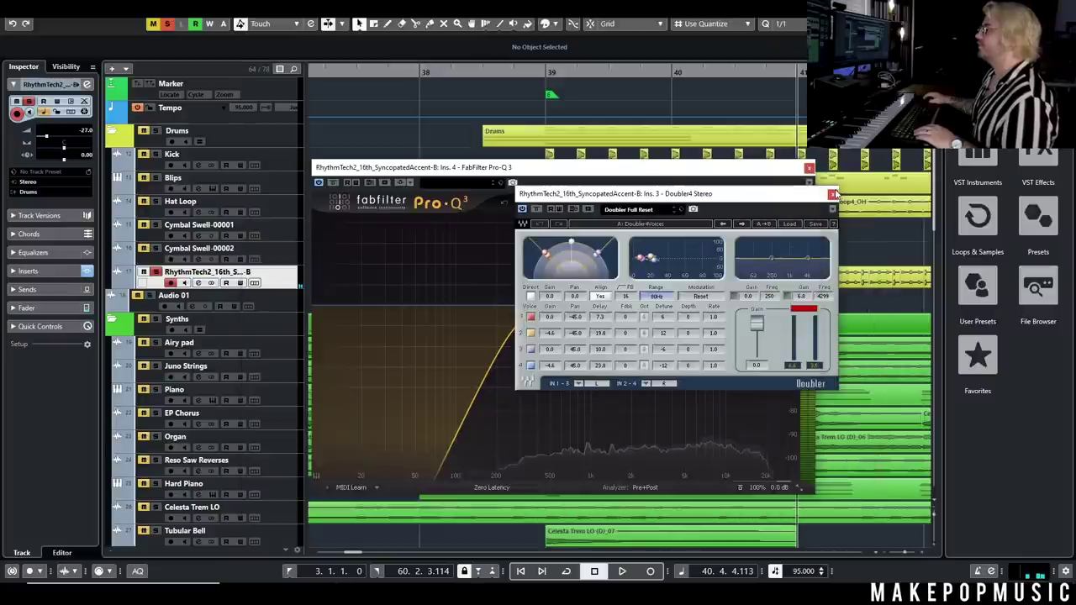
click(832, 195)
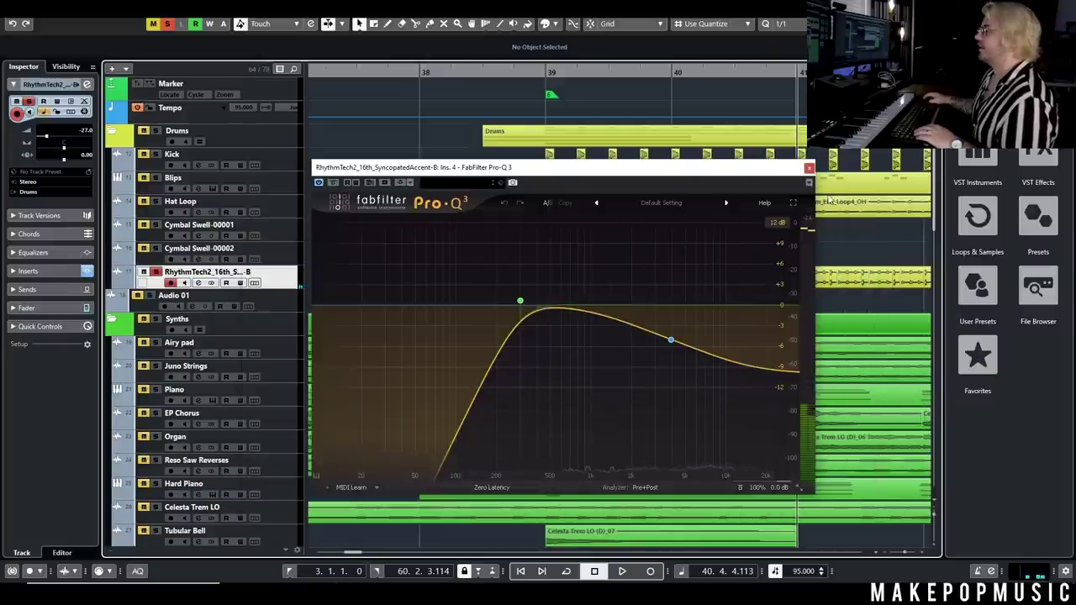
click(671, 340)
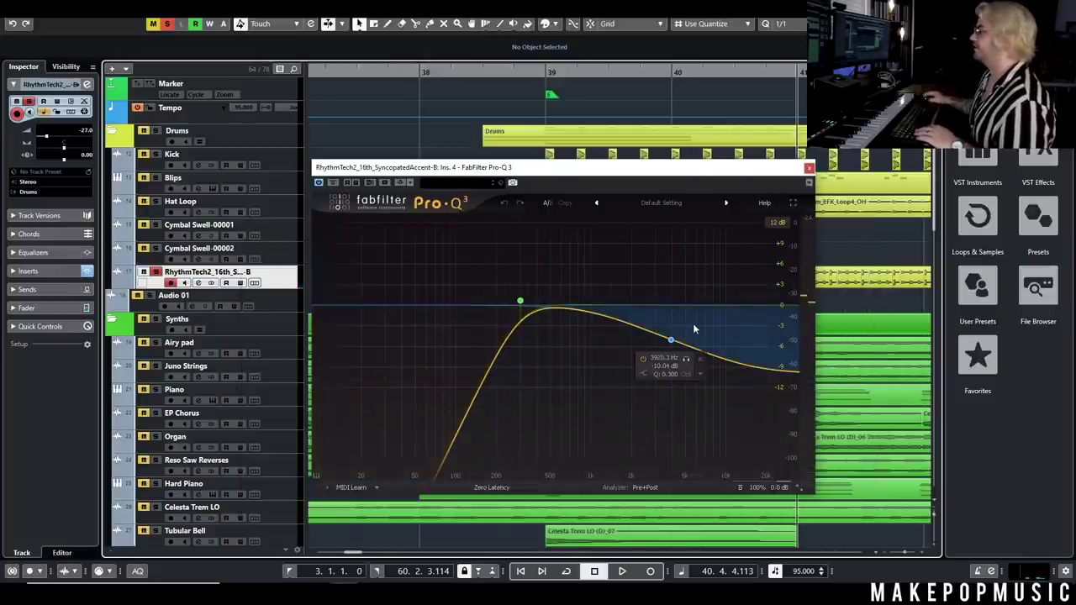
click(808, 167)
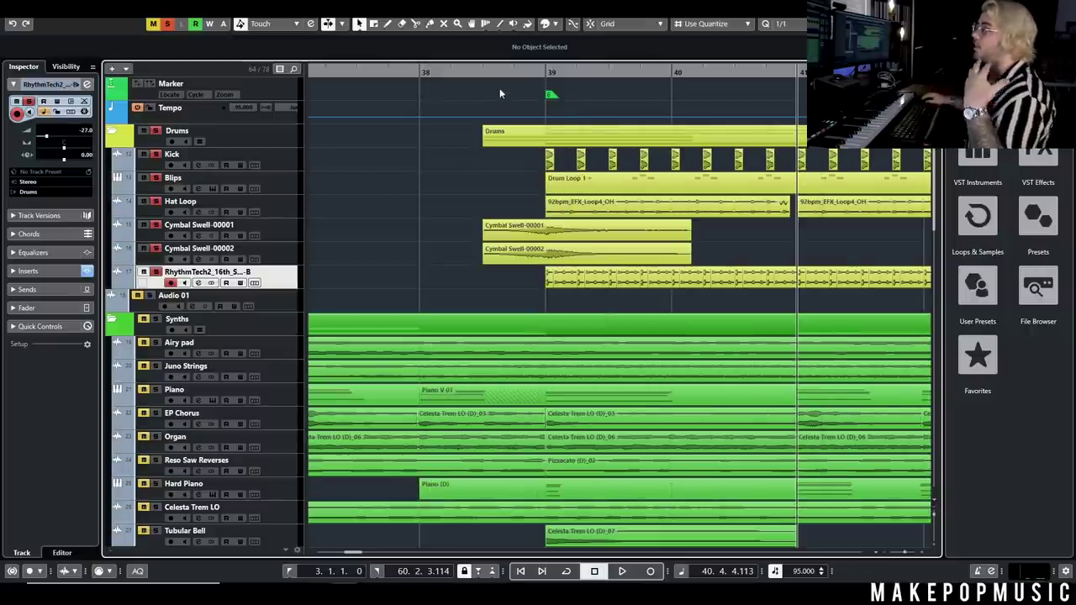
Solo the Drums folder, play it from bar 38 in a wider timeline view, and add the Synths folder to the solo.
click(458, 73)
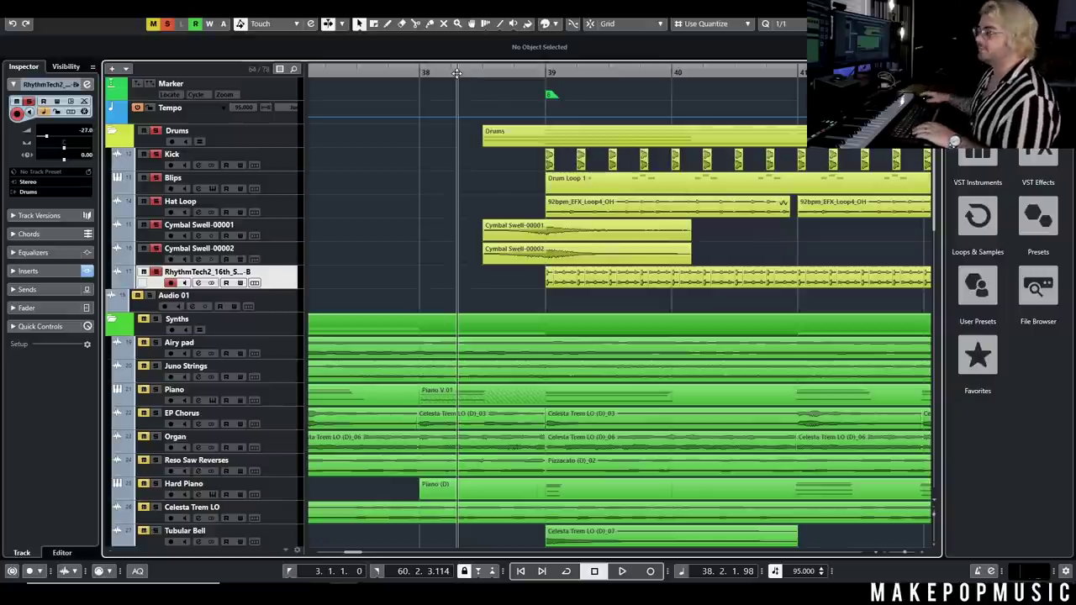
key(g)
key(g)
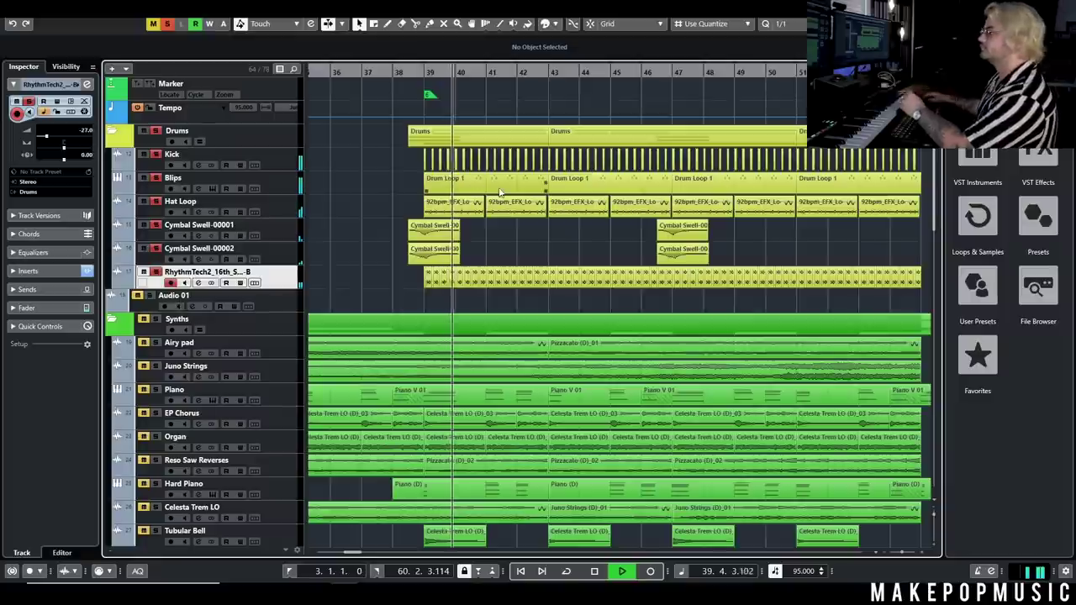
scroll(488, 210, down, 6)
scroll(503, 236, up, 2)
scroll(503, 236, up, 2)
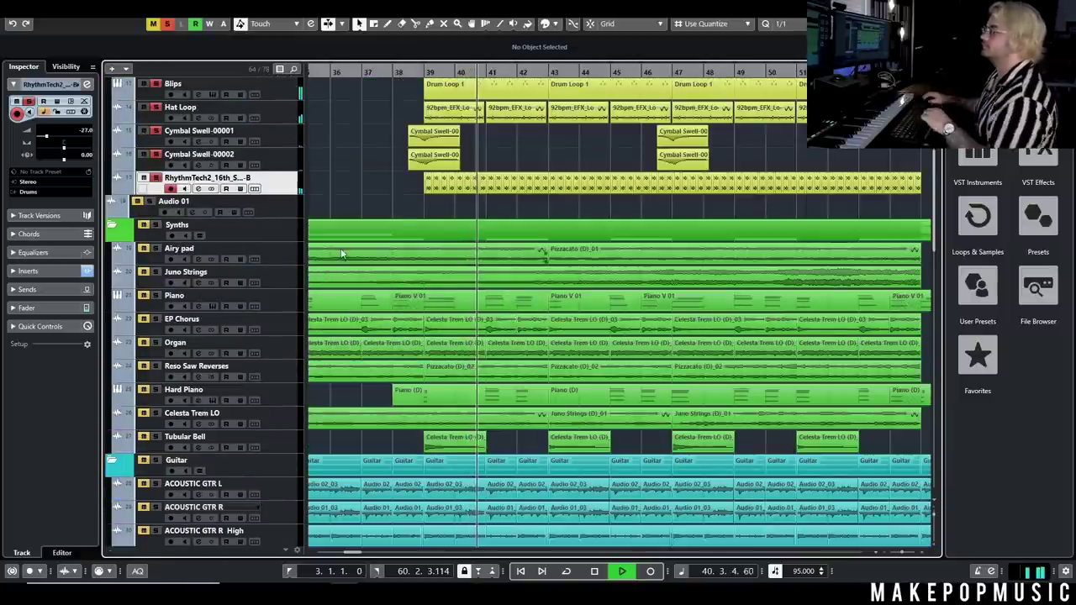
key(space)
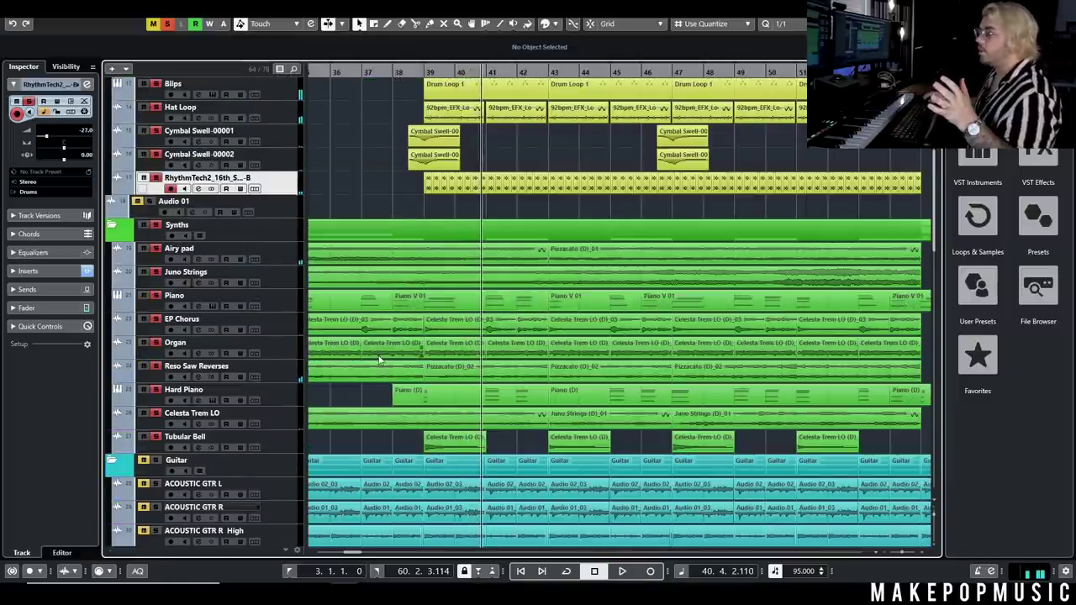
Add the Guitar and Bass folders to the solo and view the lead vocal tracks around bar 39.
scroll(379, 360, down, 4)
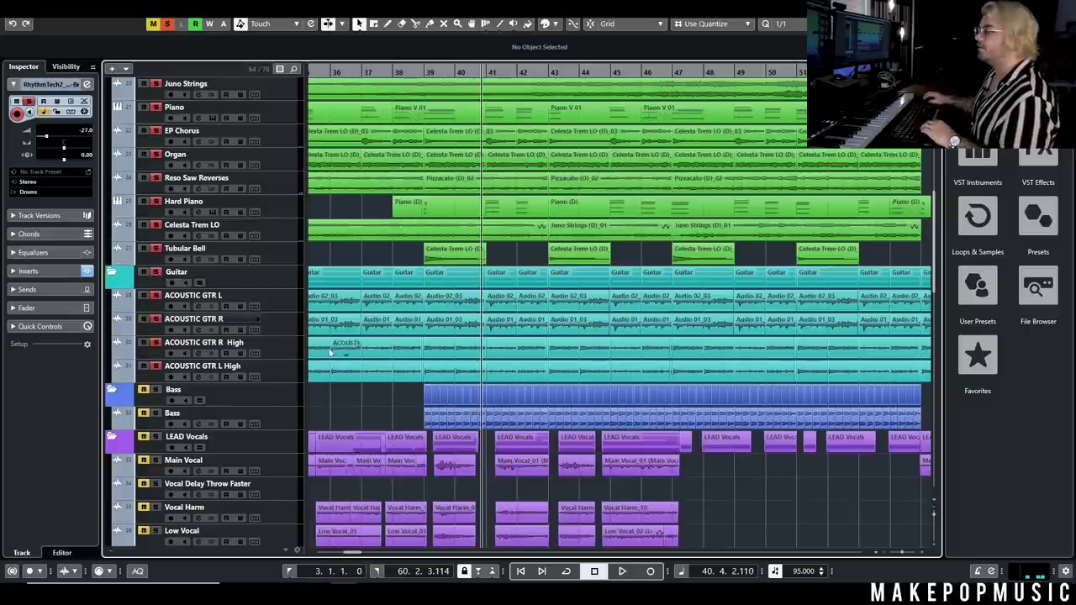
scroll(470, 413, up, 5)
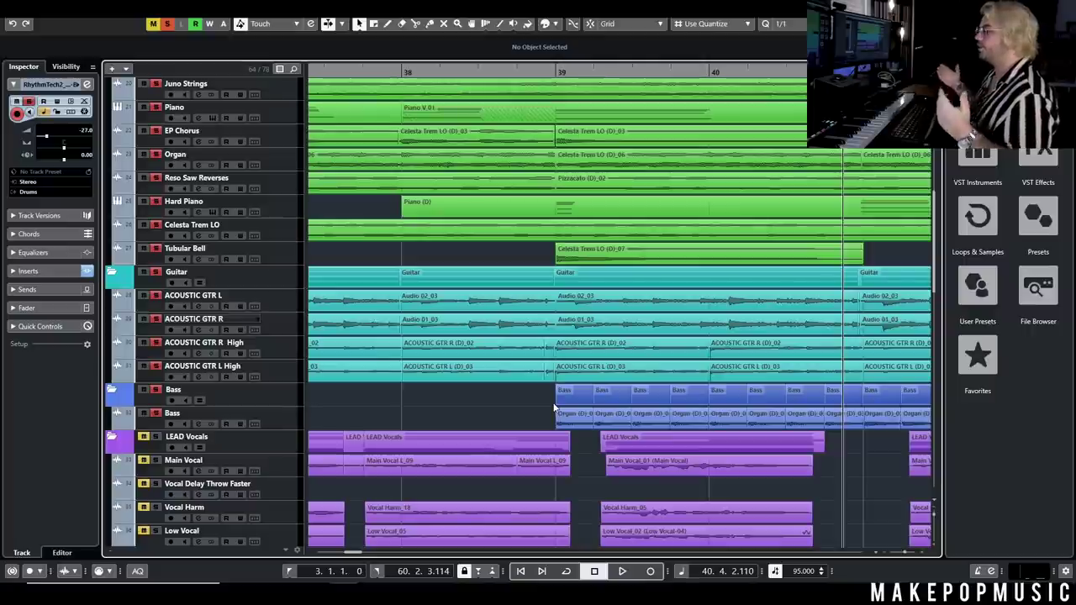
scroll(597, 350, down, 7)
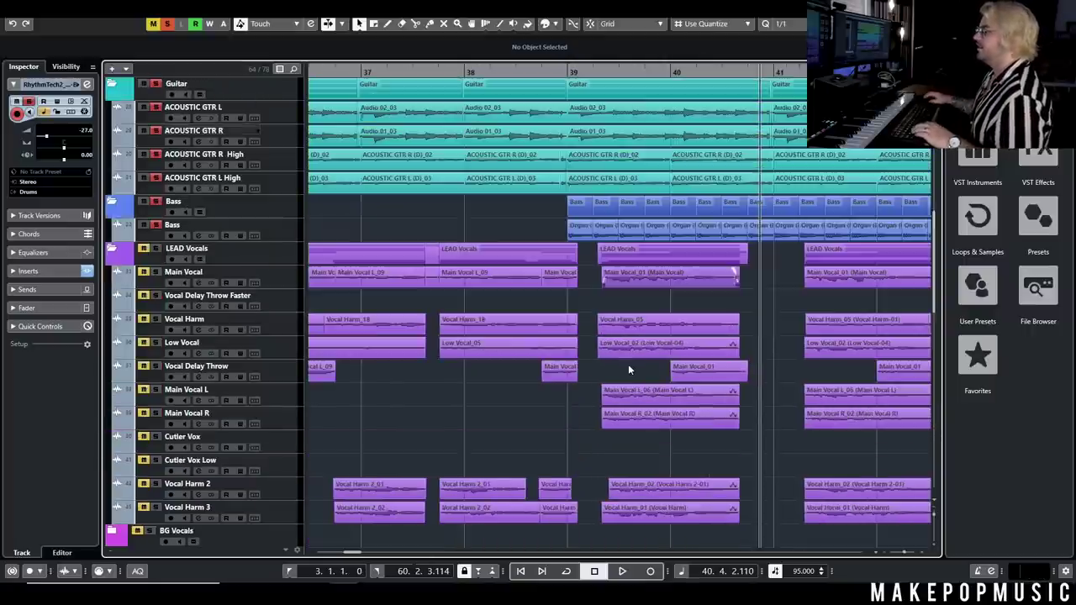
scroll(645, 389, up, 1)
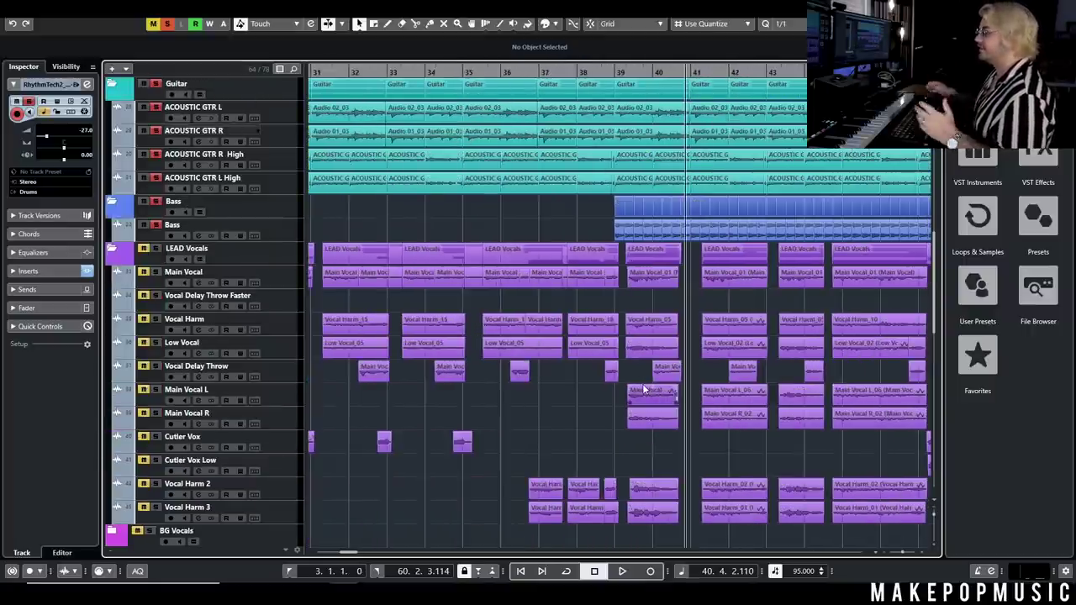
Clear all active solos and solo the Main Vocal L and Main Vocal R tracks.
click(168, 23)
click(185, 402)
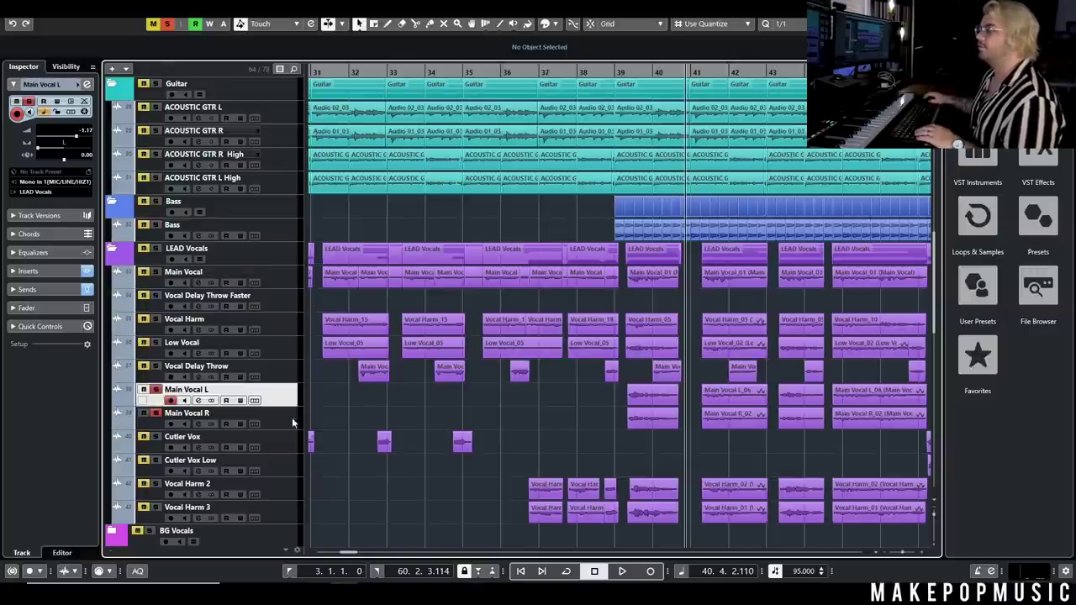
Add the Main Vocal track to the soloed Main Vocal L and R tracks and play them from bar 39.
click(294, 420)
click(280, 273)
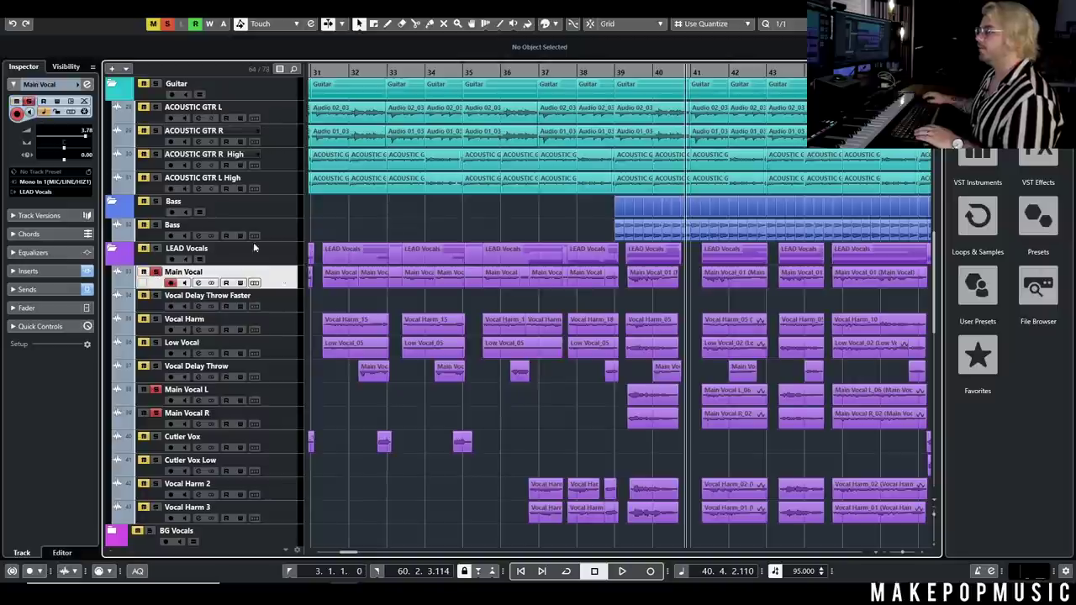
click(625, 72)
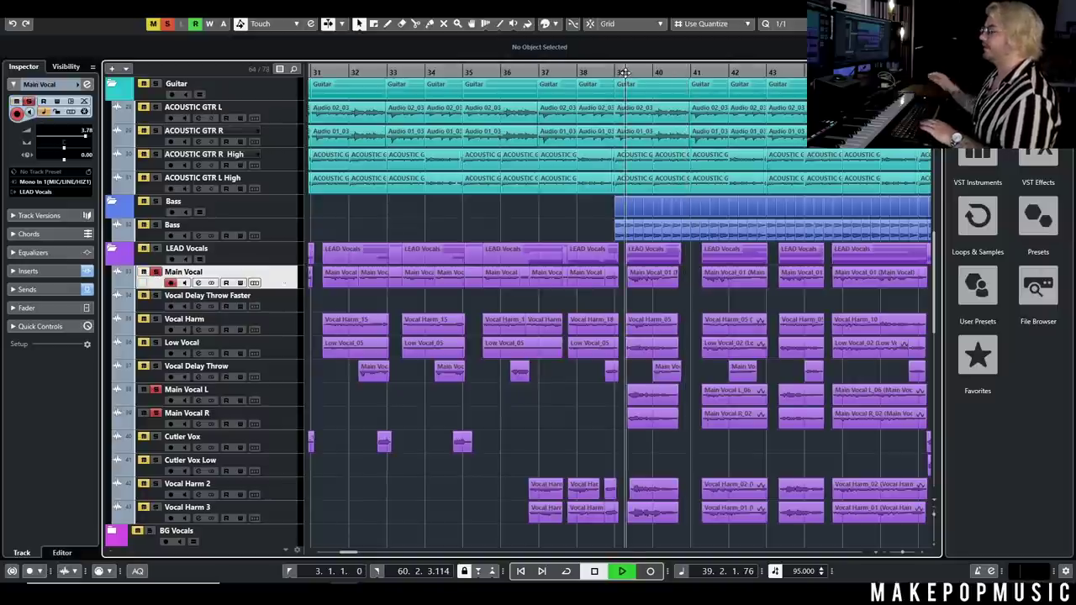
scroll(635, 398, right, 2)
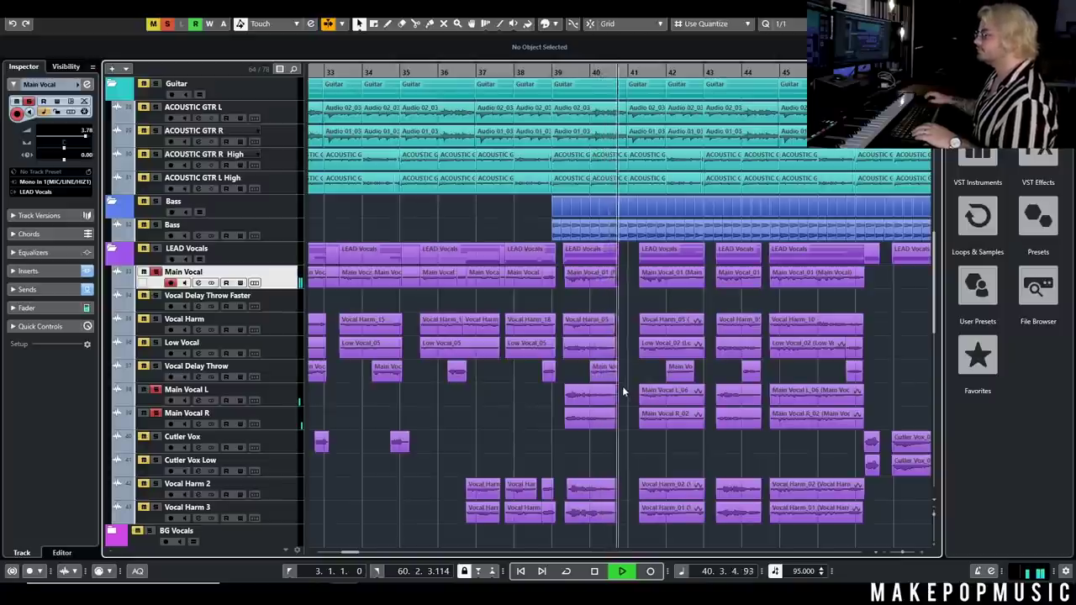
Extend the solo during playback to the LEAD Vocals, Bass, Guitar, Synths and Drums folders.
click(155, 250)
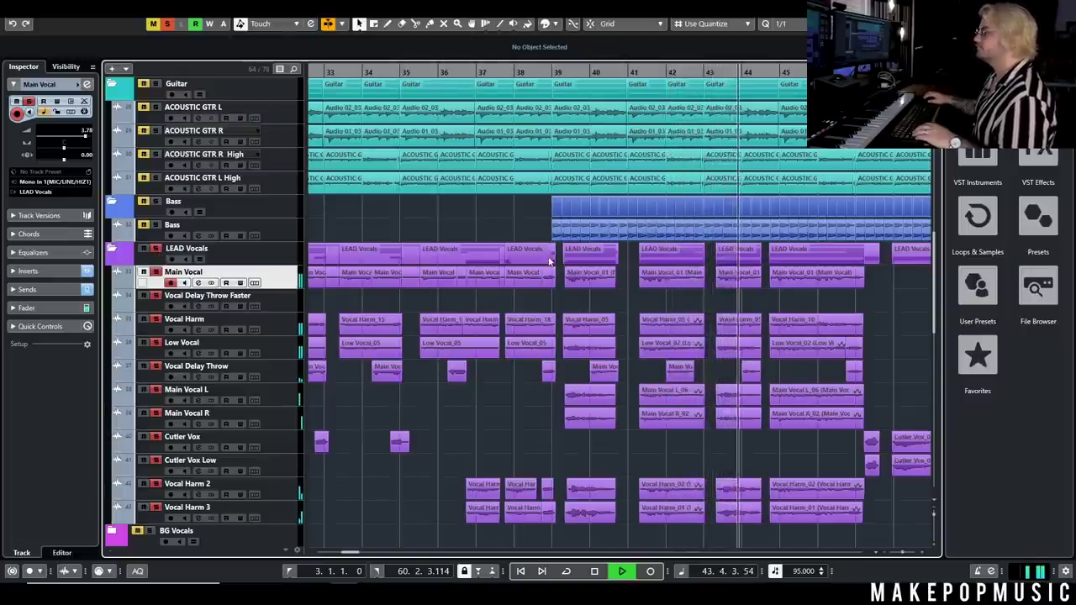
scroll(552, 268, up, 6)
scroll(156, 269, down, 2)
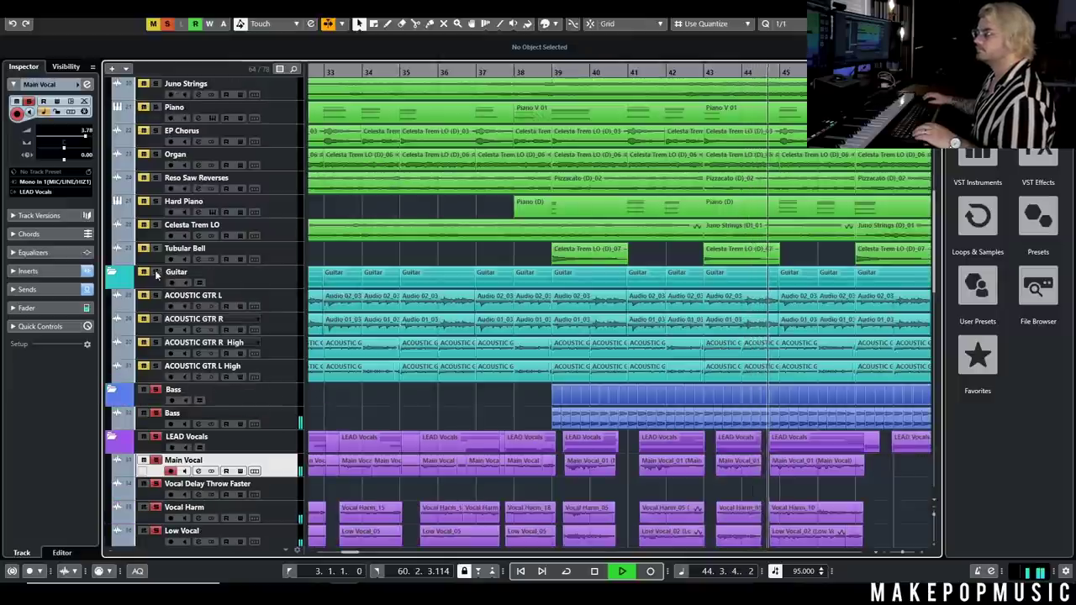
scroll(148, 285, up, 8)
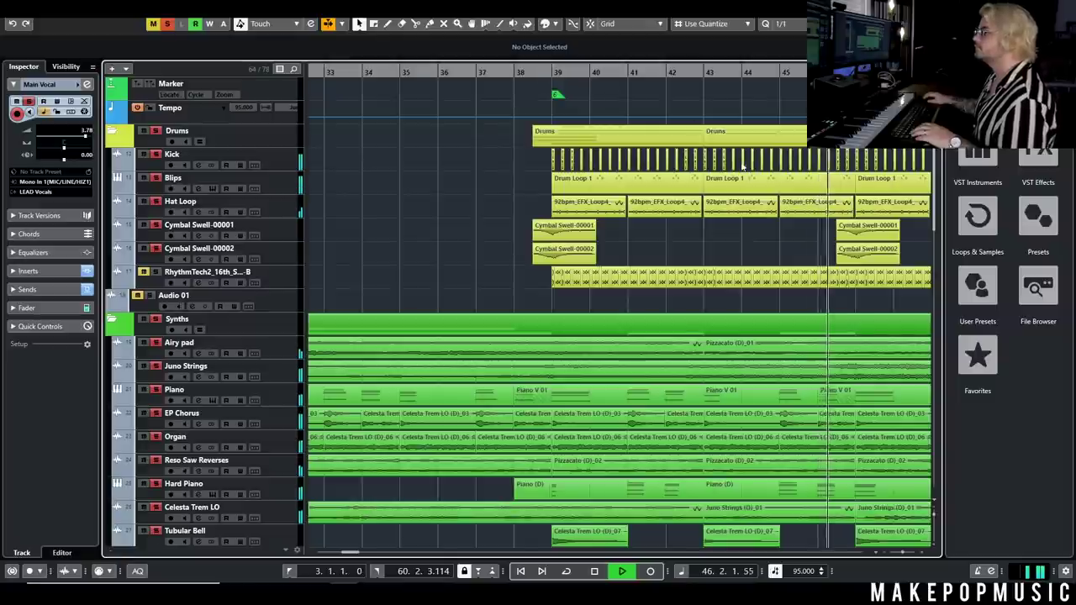
Clear all solos and listen to the full mix through the Cutler Vox section, stopping playback near the end of bar 50.
scroll(747, 160, down, 4)
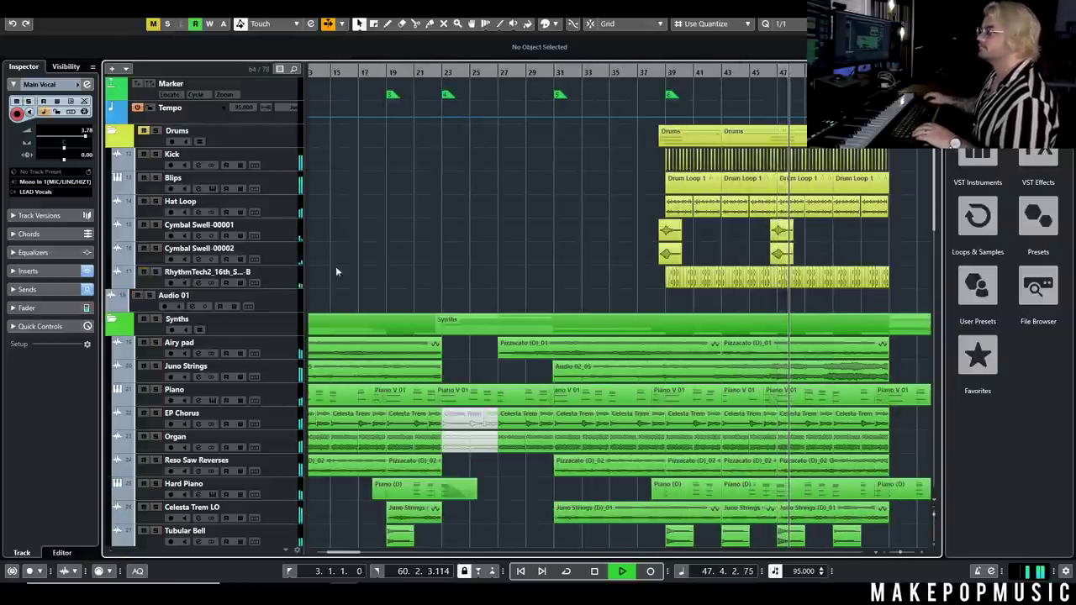
scroll(312, 272, down, 10)
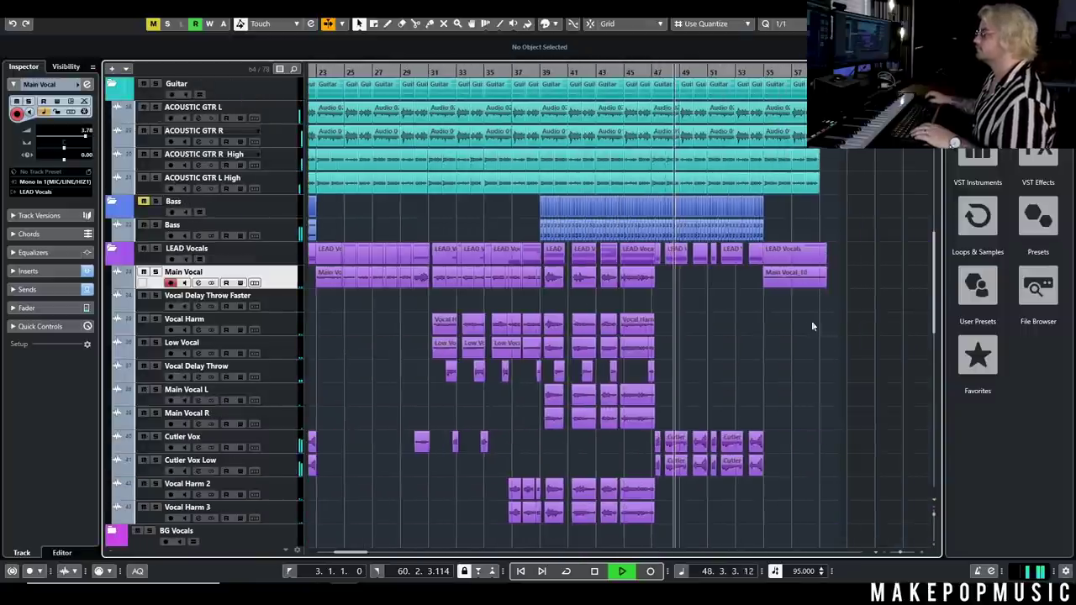
scroll(780, 327, down, 4)
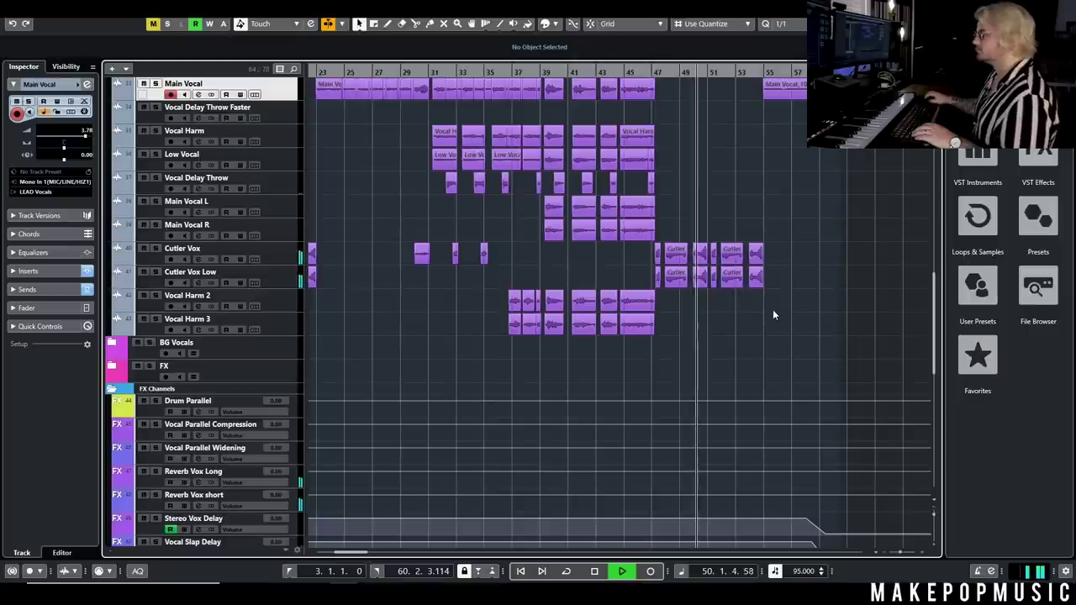
key(space)
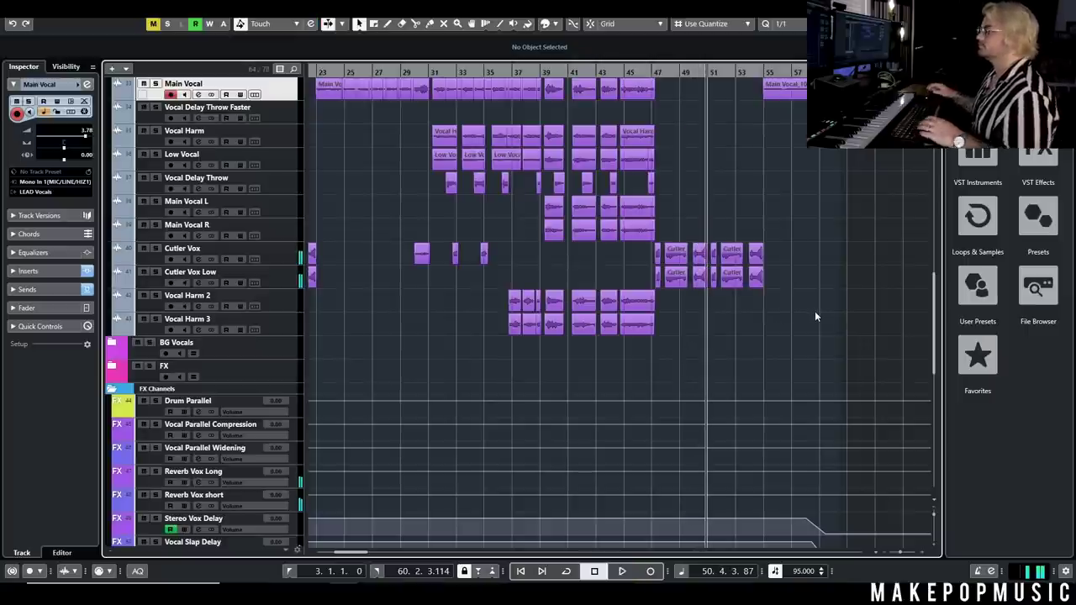
Examine the layout of the Drums and Synths tracks across the song's full timeline.
scroll(797, 306, up, 12)
scroll(799, 311, down, 2)
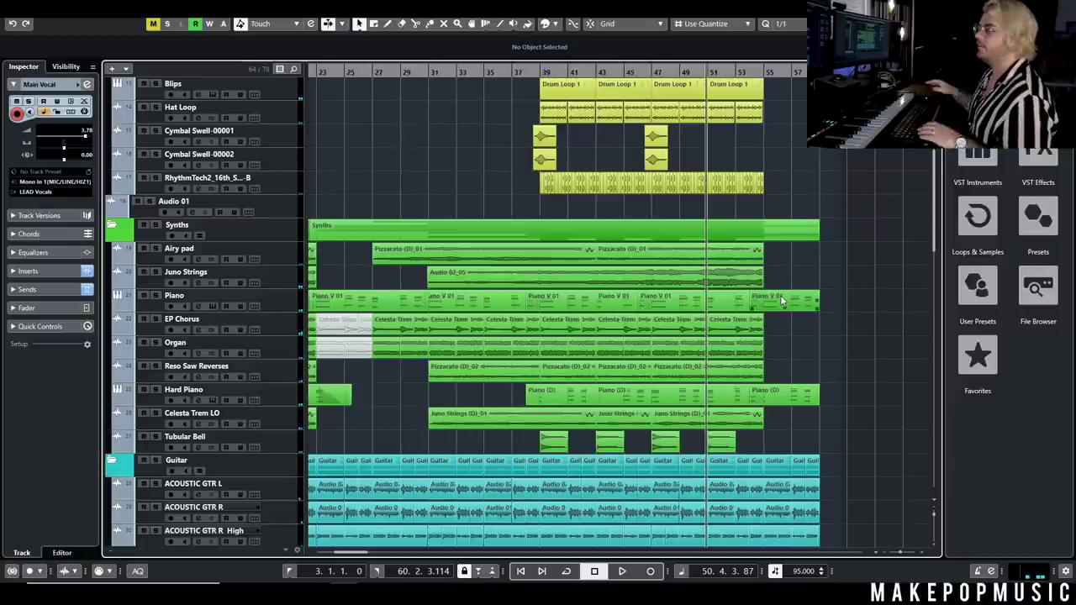
scroll(344, 355, down, 5)
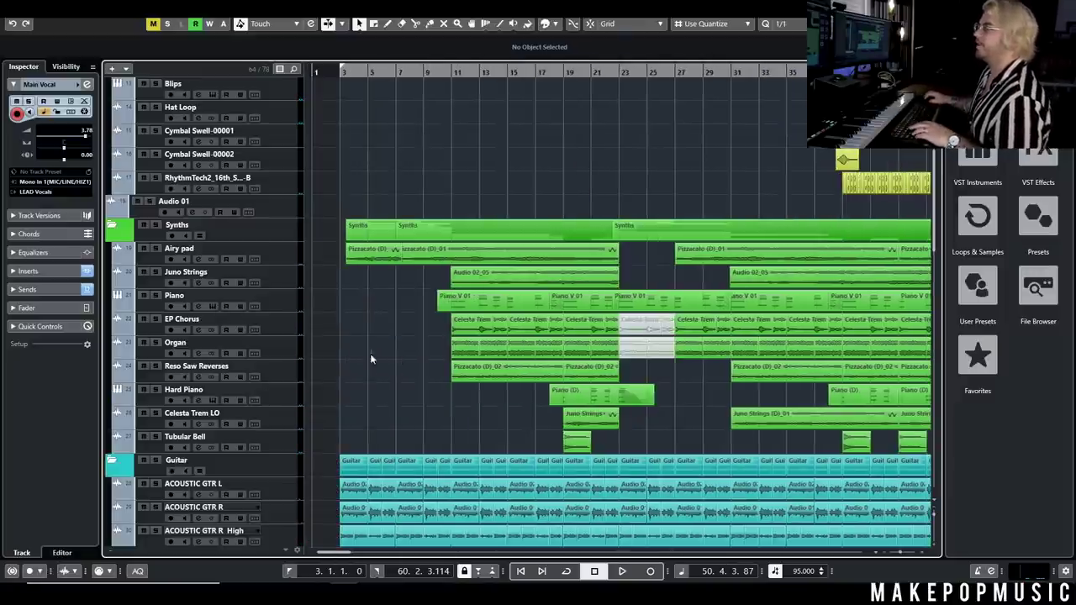
scroll(412, 369, up, 3)
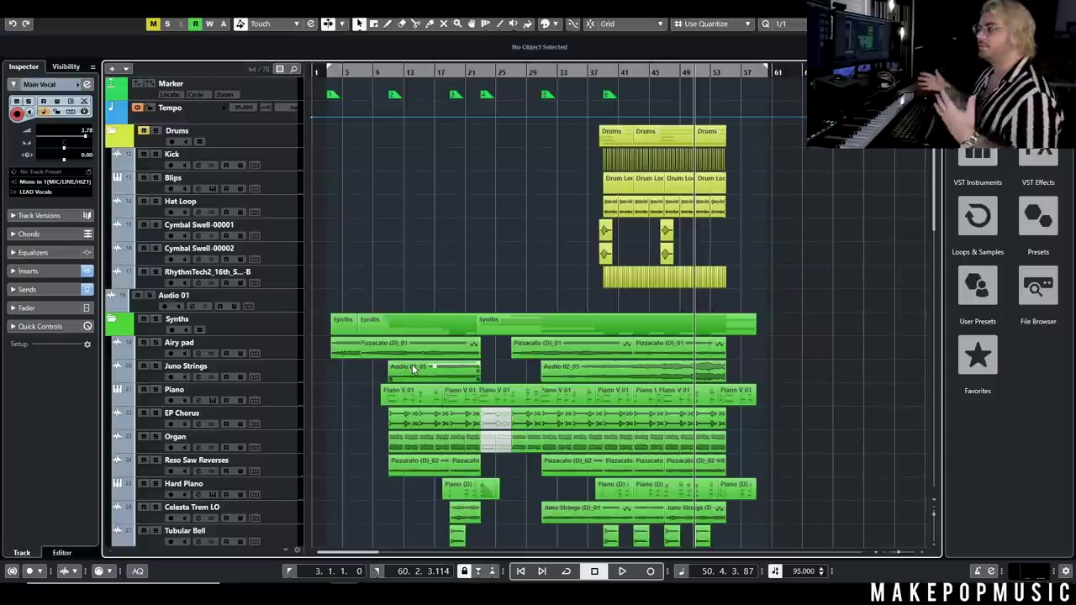